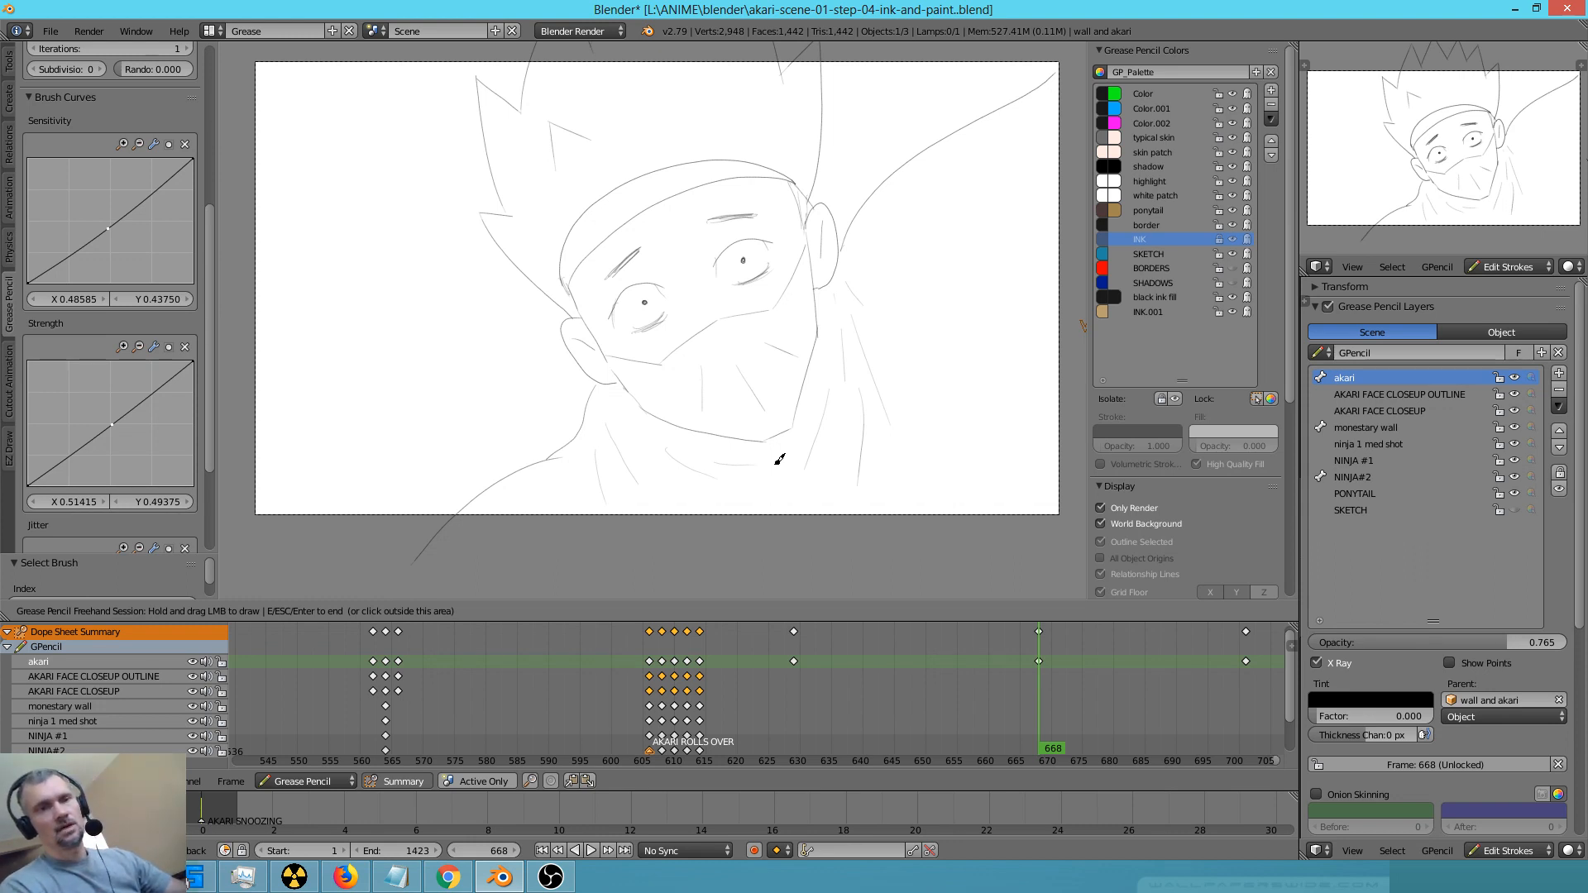
Go to frame 701 and ink the face outline, mask opening and headband edges with the supersmooth ink brush
key("Up")
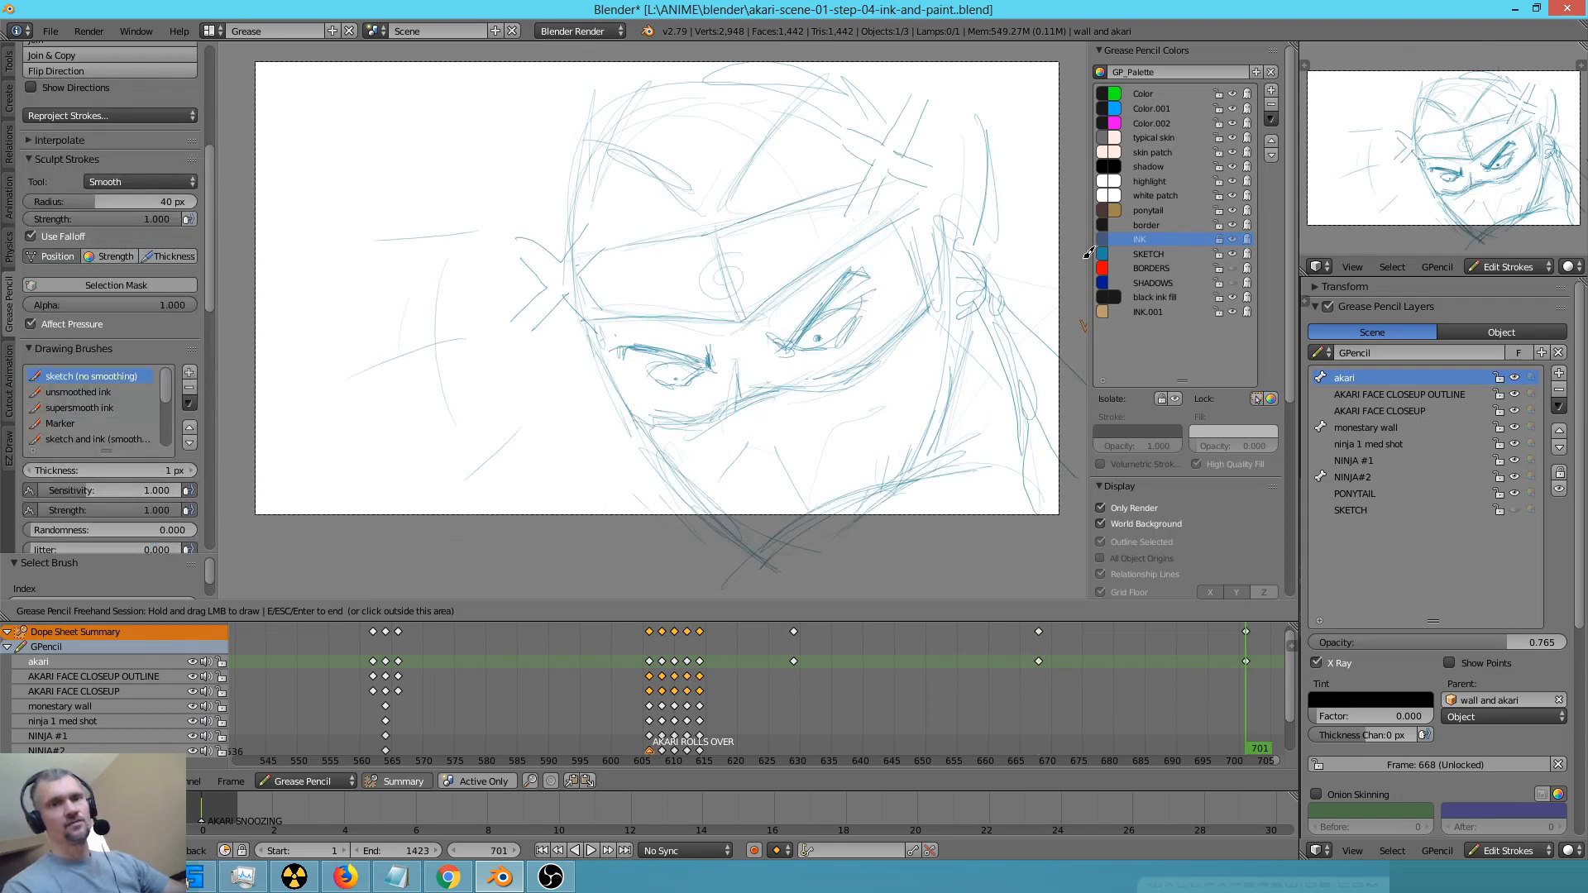
left_click(1229, 238)
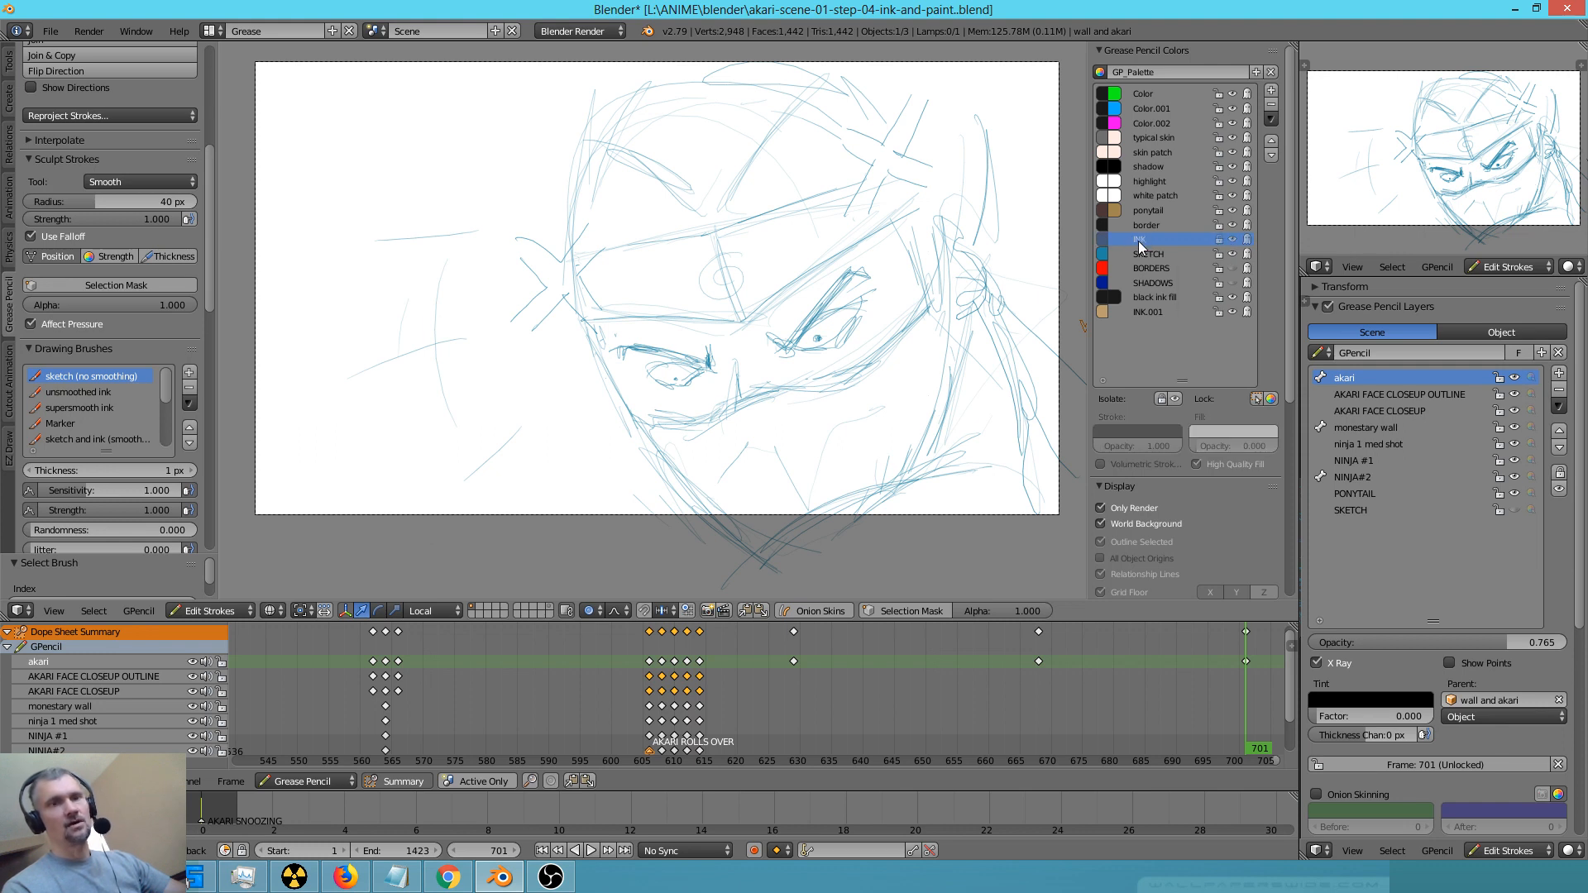
left_click(114, 407)
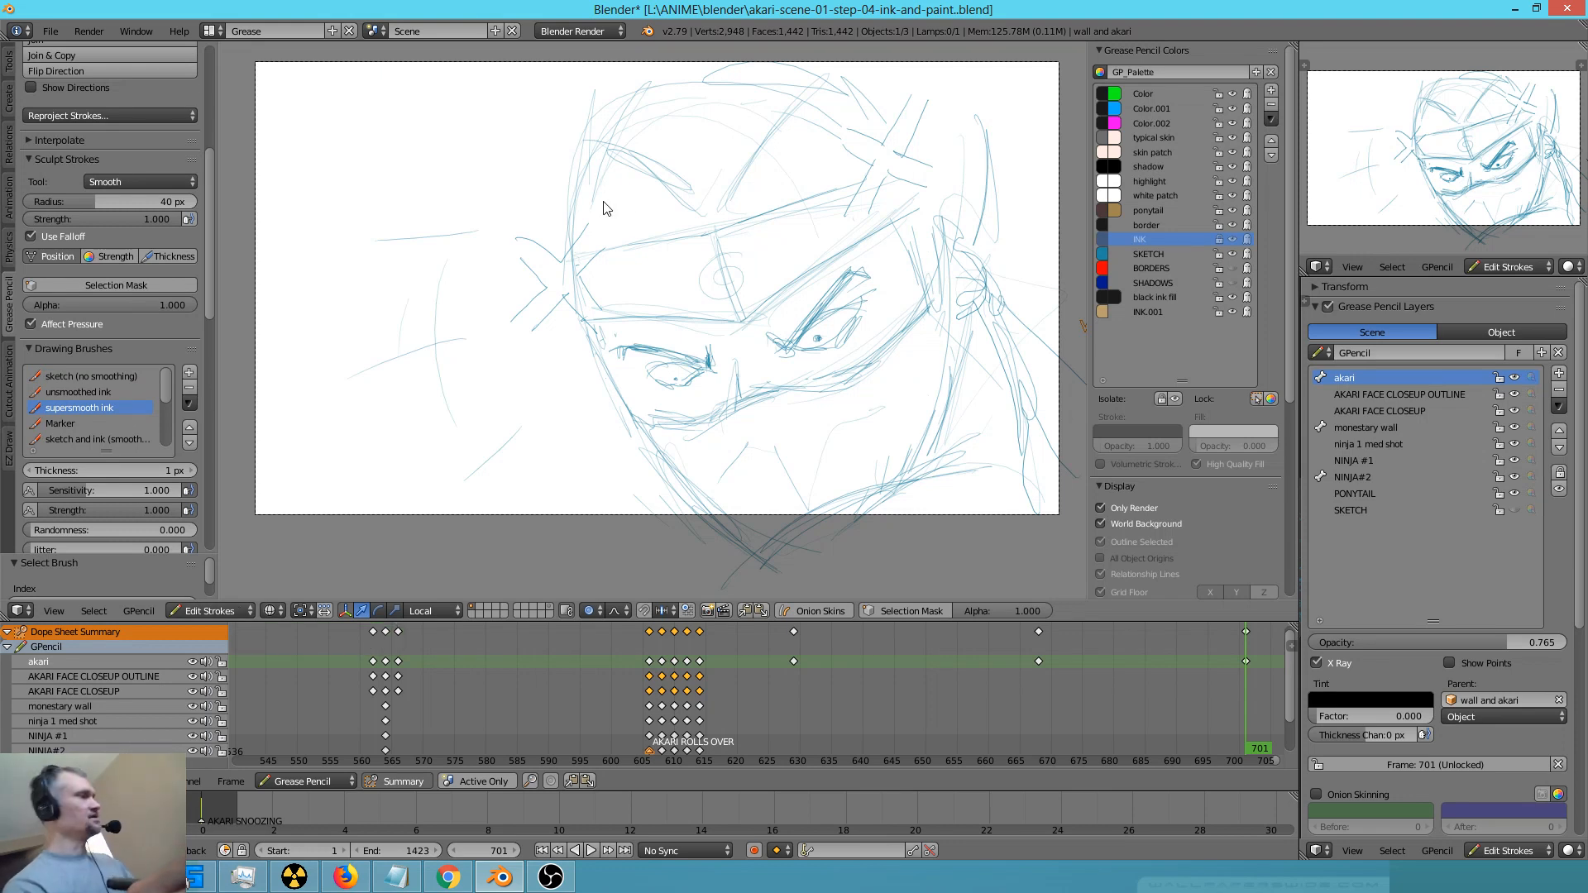
key("d")
mouse_move(593, 148)
left_mouse_down()
mouse_move(584, 320)
mouse_move(671, 460)
mouse_move(765, 551)
mouse_move(734, 568)
mouse_move(970, 455)
mouse_move(904, 468)
mouse_move(959, 306)
left_mouse_up()
mouse_move(953, 252)
left_mouse_down()
mouse_move(988, 307)
mouse_move(988, 294)
left_mouse_up()
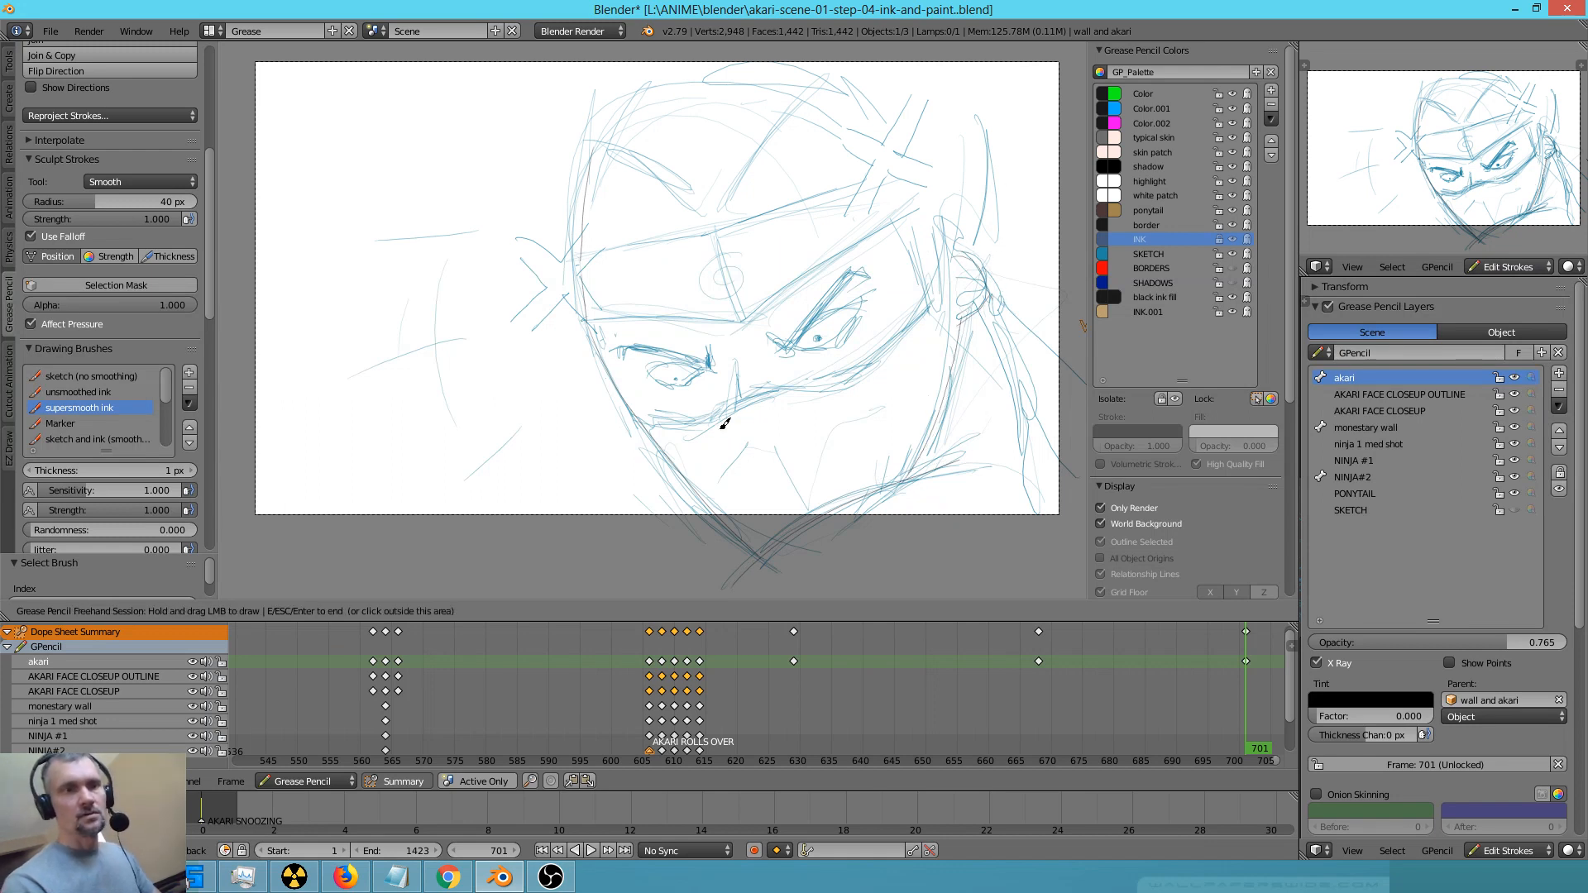
mouse_move(647, 420)
left_mouse_down()
mouse_move(860, 372)
mouse_move(958, 259)
left_mouse_up()
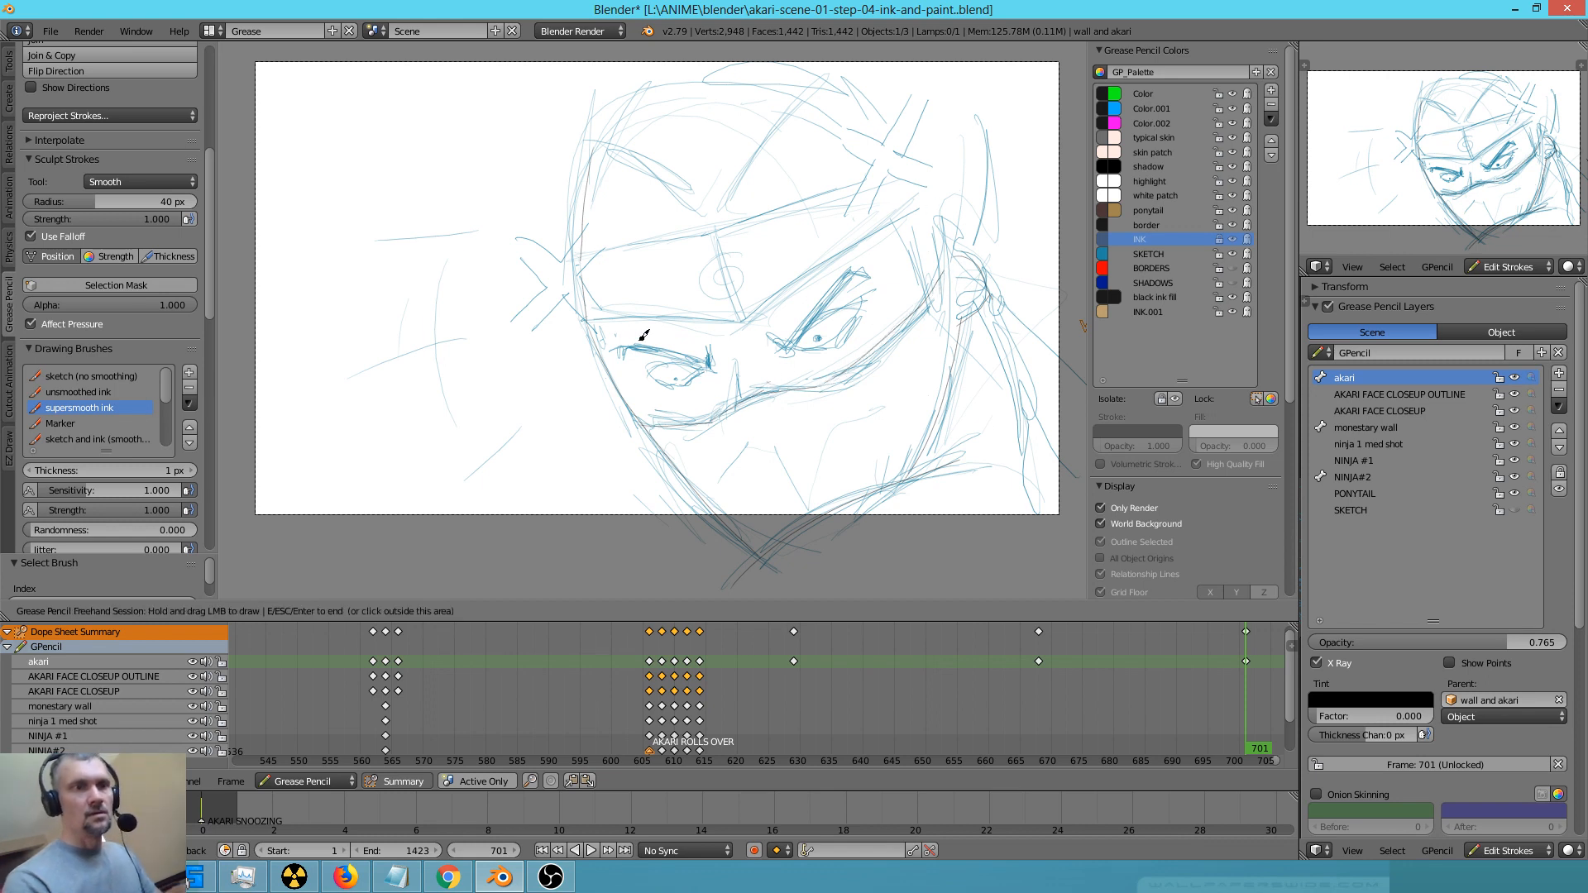
mouse_move(591, 313)
left_mouse_down()
mouse_move(754, 313)
mouse_move(927, 195)
left_mouse_up()
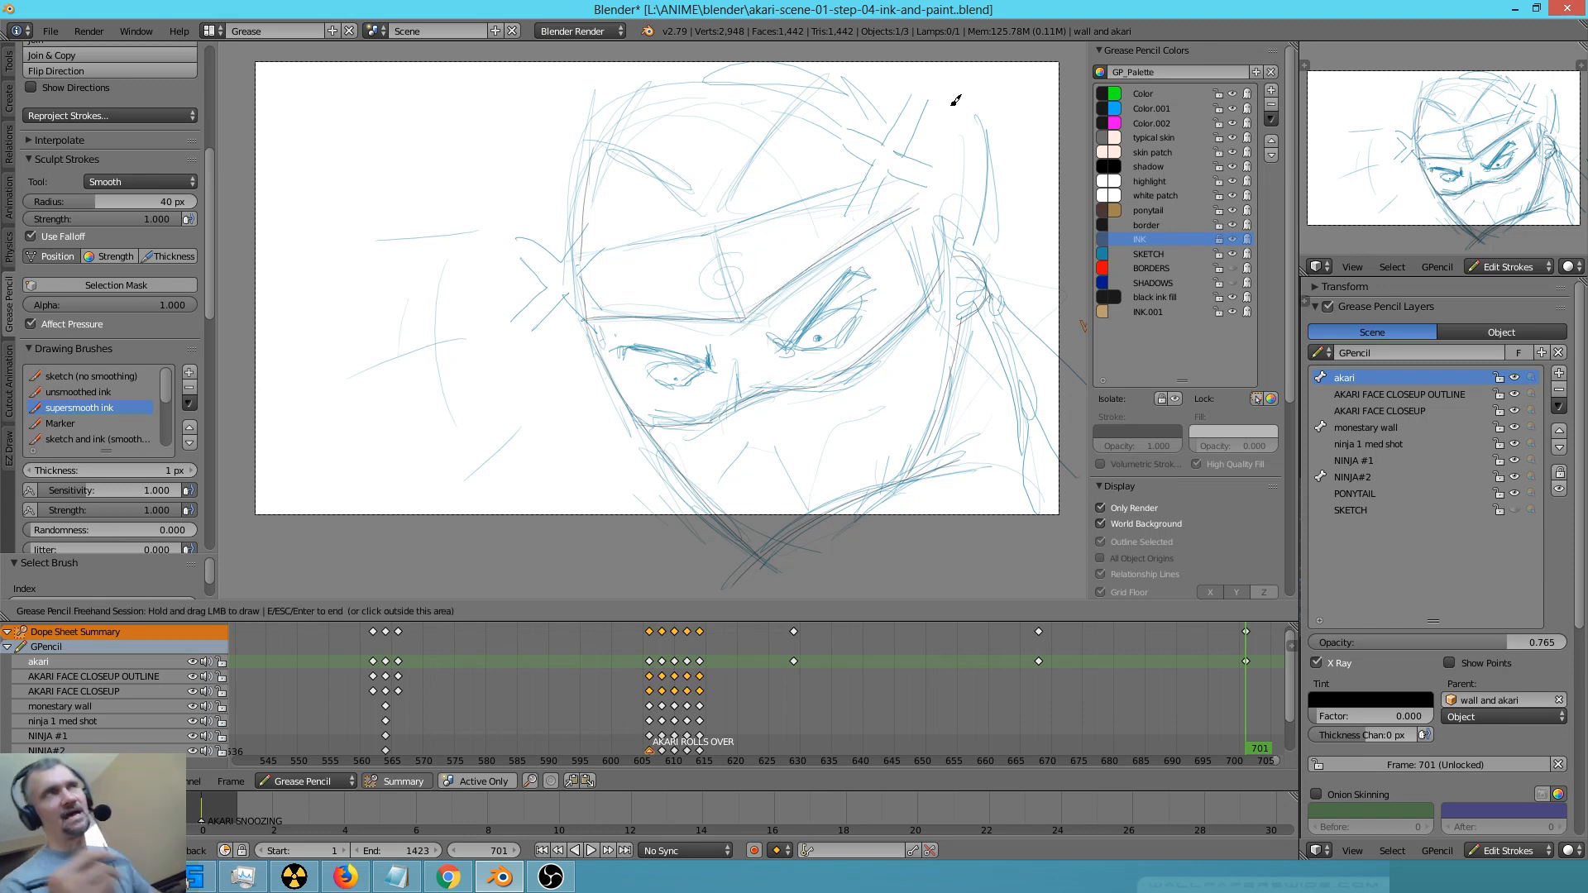
left_click_drag(583, 246, 871, 174)
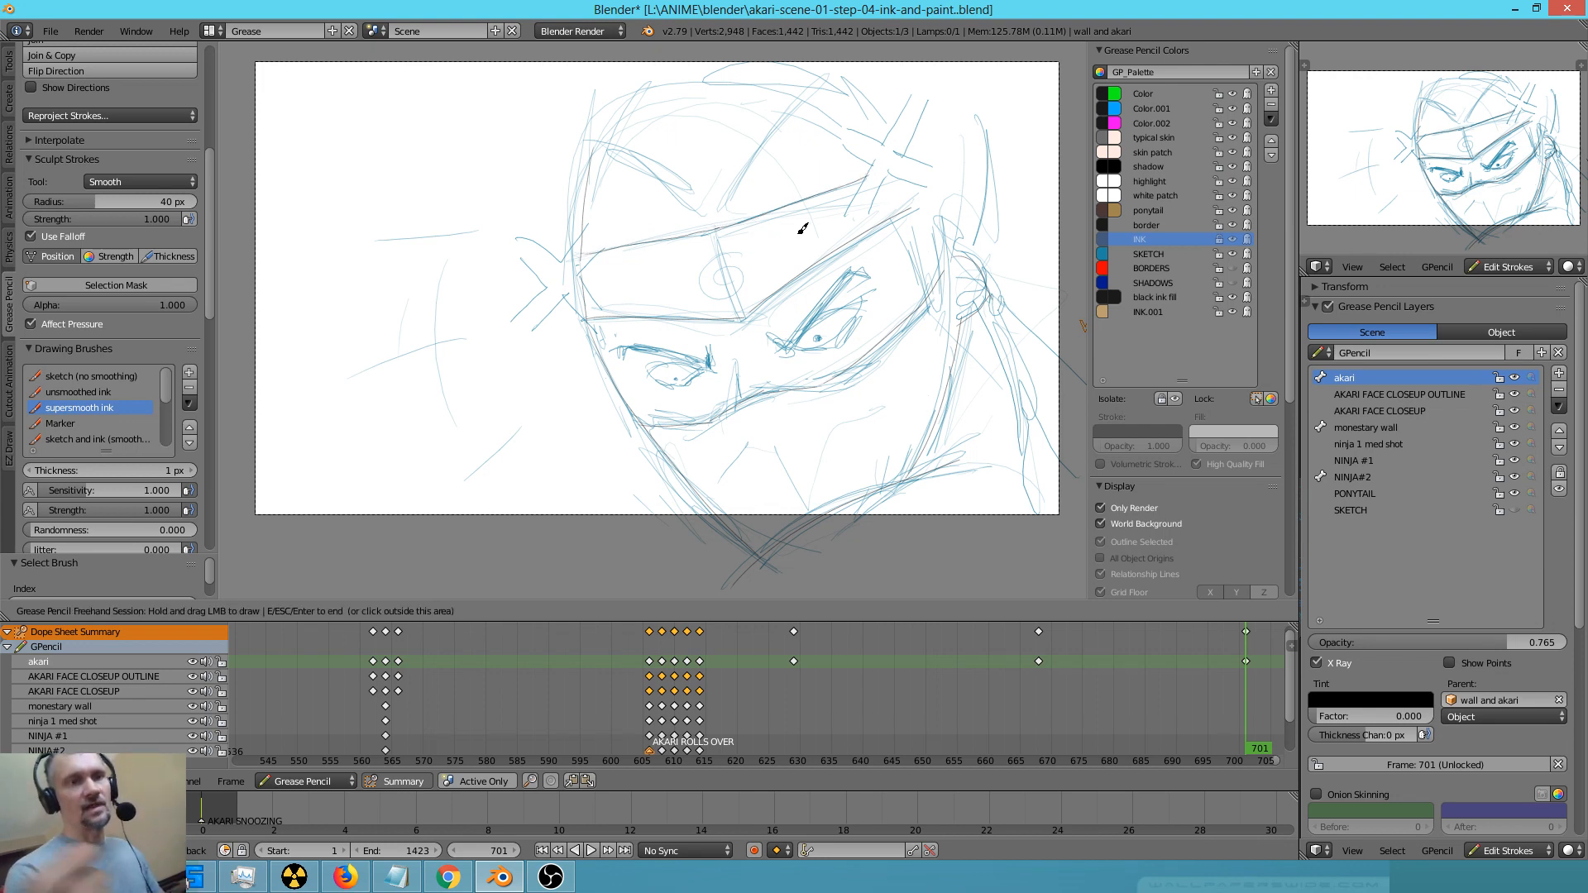
Ink the pointed cap edge above the headband and the outer outline of the head down to the ear
mouse_move(590, 166)
left_mouse_down()
mouse_move(607, 100)
mouse_move(678, 43)
mouse_move(596, 141)
mouse_move(709, 201)
mouse_move(830, 91)
mouse_move(815, 105)
left_mouse_up()
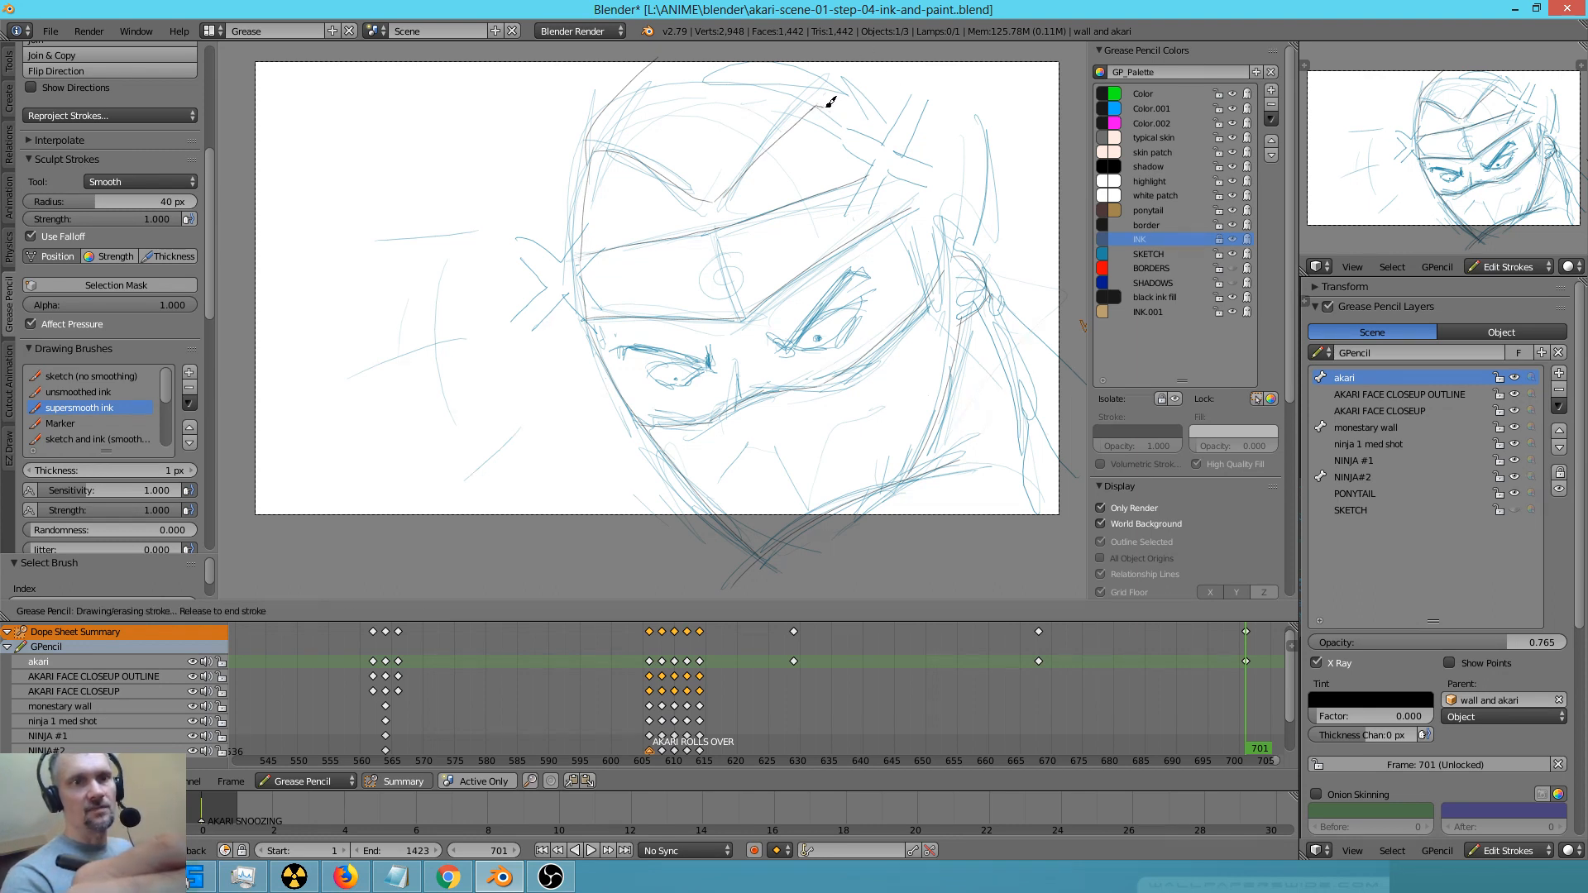
left_click_drag(845, 118, 923, 167)
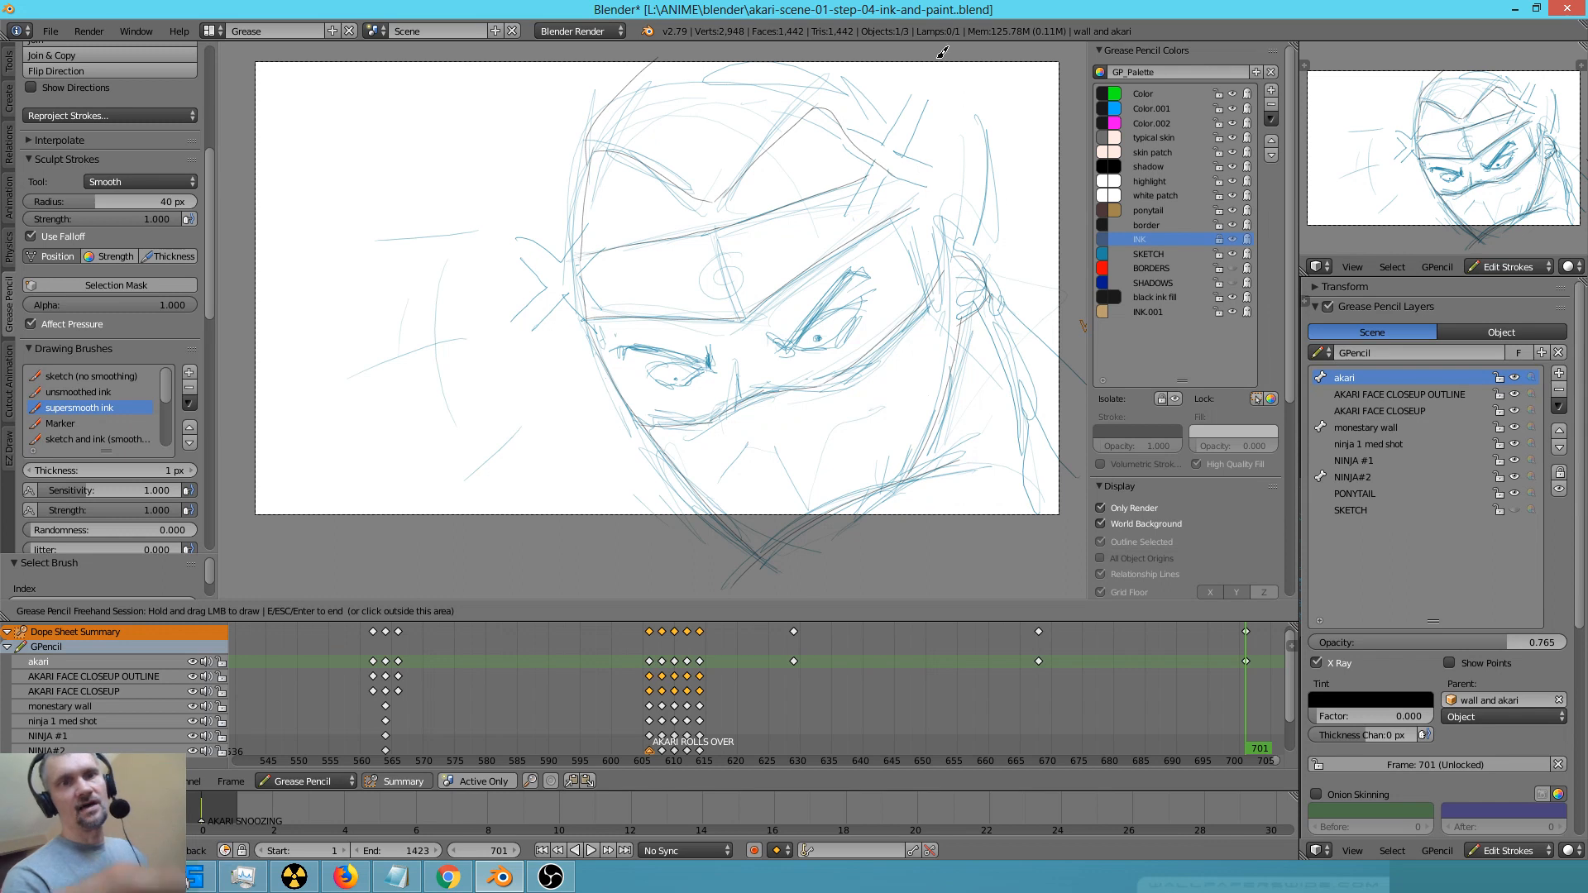
left_click_drag(934, 52, 982, 258)
left_click_drag(895, 176, 956, 261)
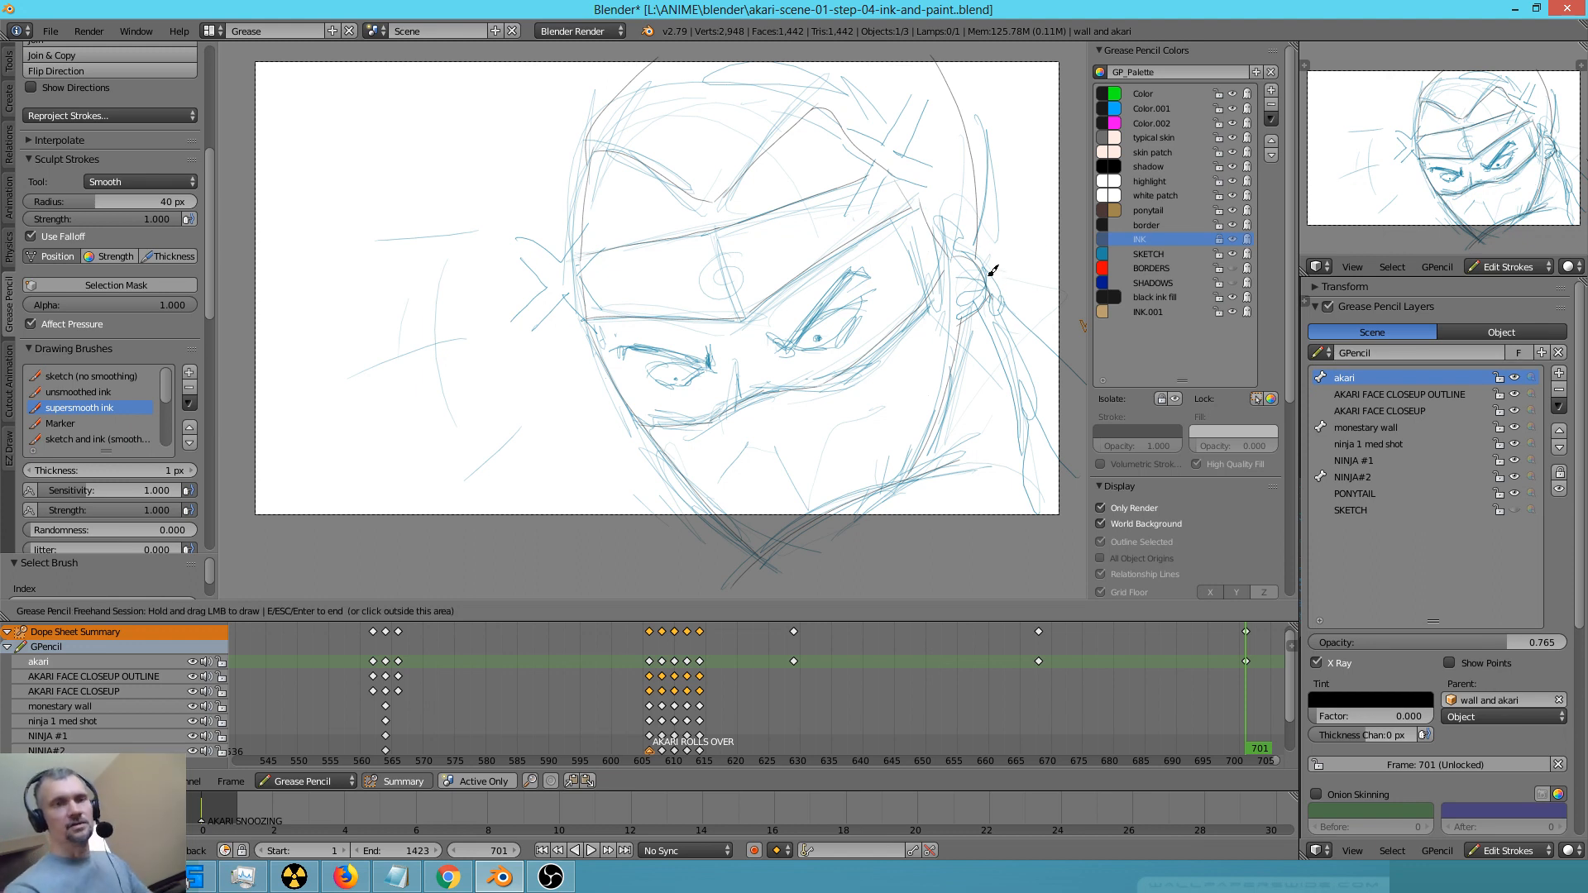
Ink the outline of the ear and its lower edge over the sketch
mouse_move(976, 245)
right_mouse_down()
mouse_move(961, 281)
mouse_move(958, 250)
right_mouse_up()
mouse_move(949, 262)
left_mouse_down()
mouse_move(982, 220)
mouse_move(982, 344)
mouse_move(964, 368)
left_mouse_up()
mouse_move(982, 276)
right_mouse_down()
mouse_move(960, 325)
mouse_move(957, 284)
right_mouse_up()
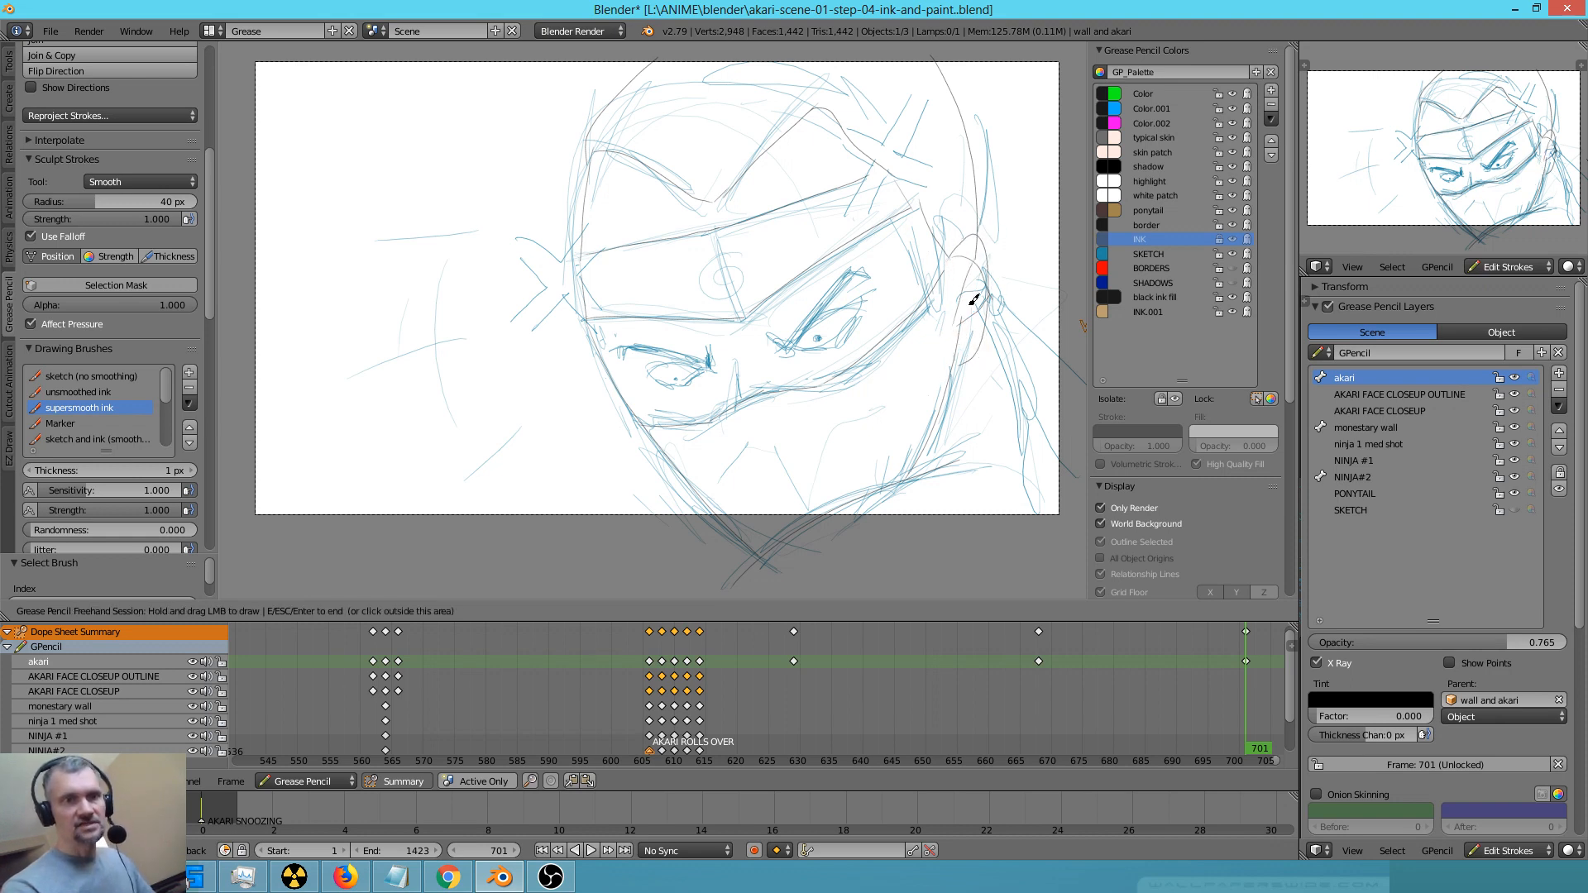
mouse_move(968, 357)
right_mouse_down()
mouse_move(965, 324)
mouse_move(954, 377)
right_mouse_up()
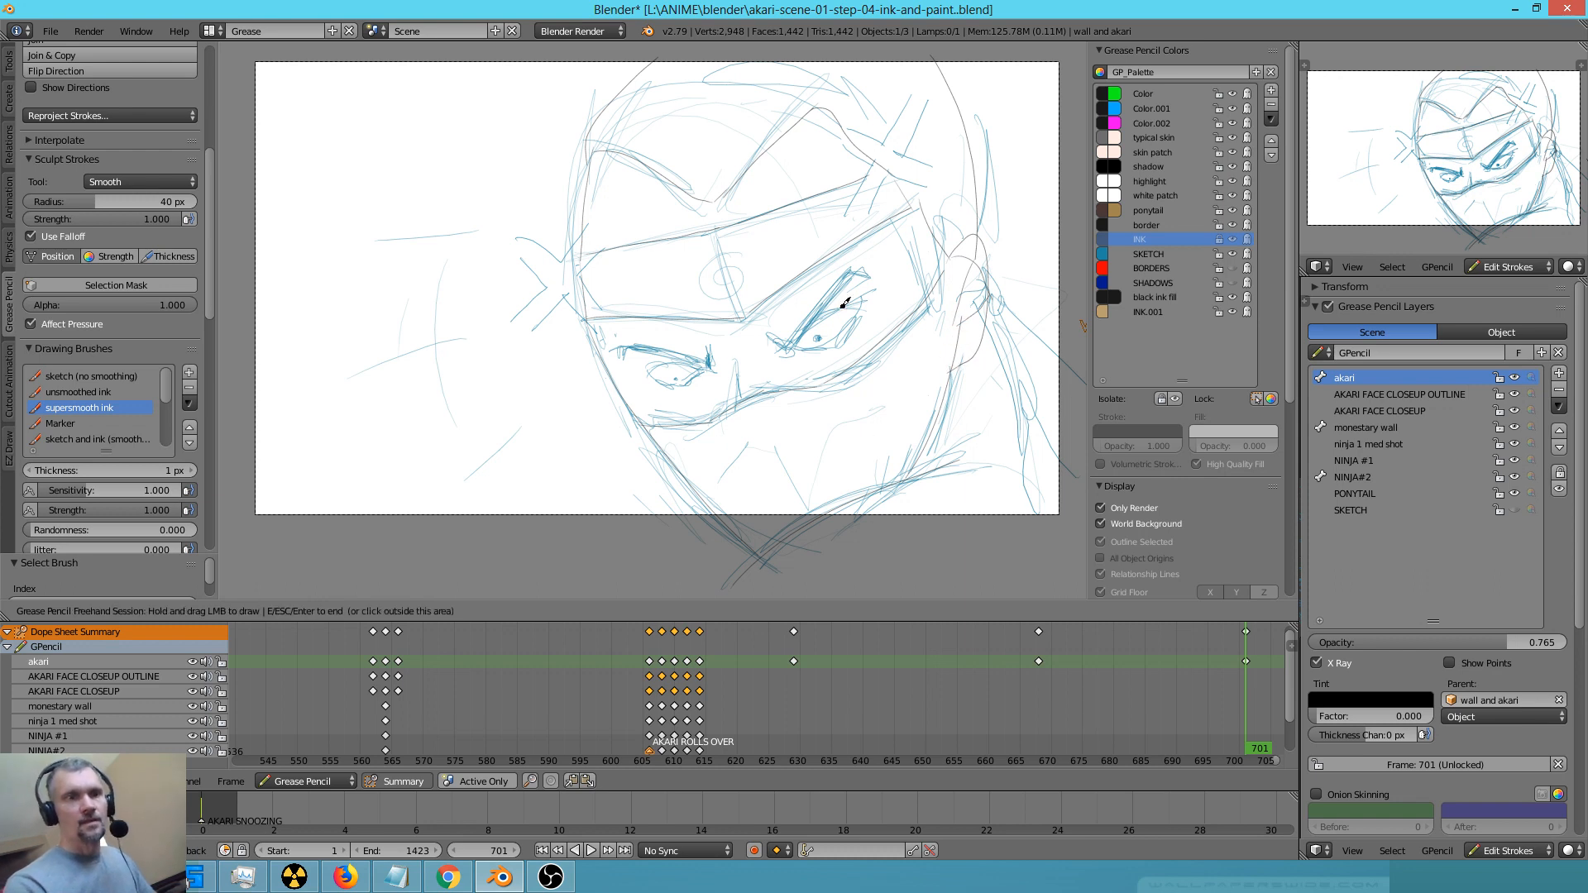
Ink both eyes and eyebrows over the blue sketch
left_click_drag(777, 338, 865, 268)
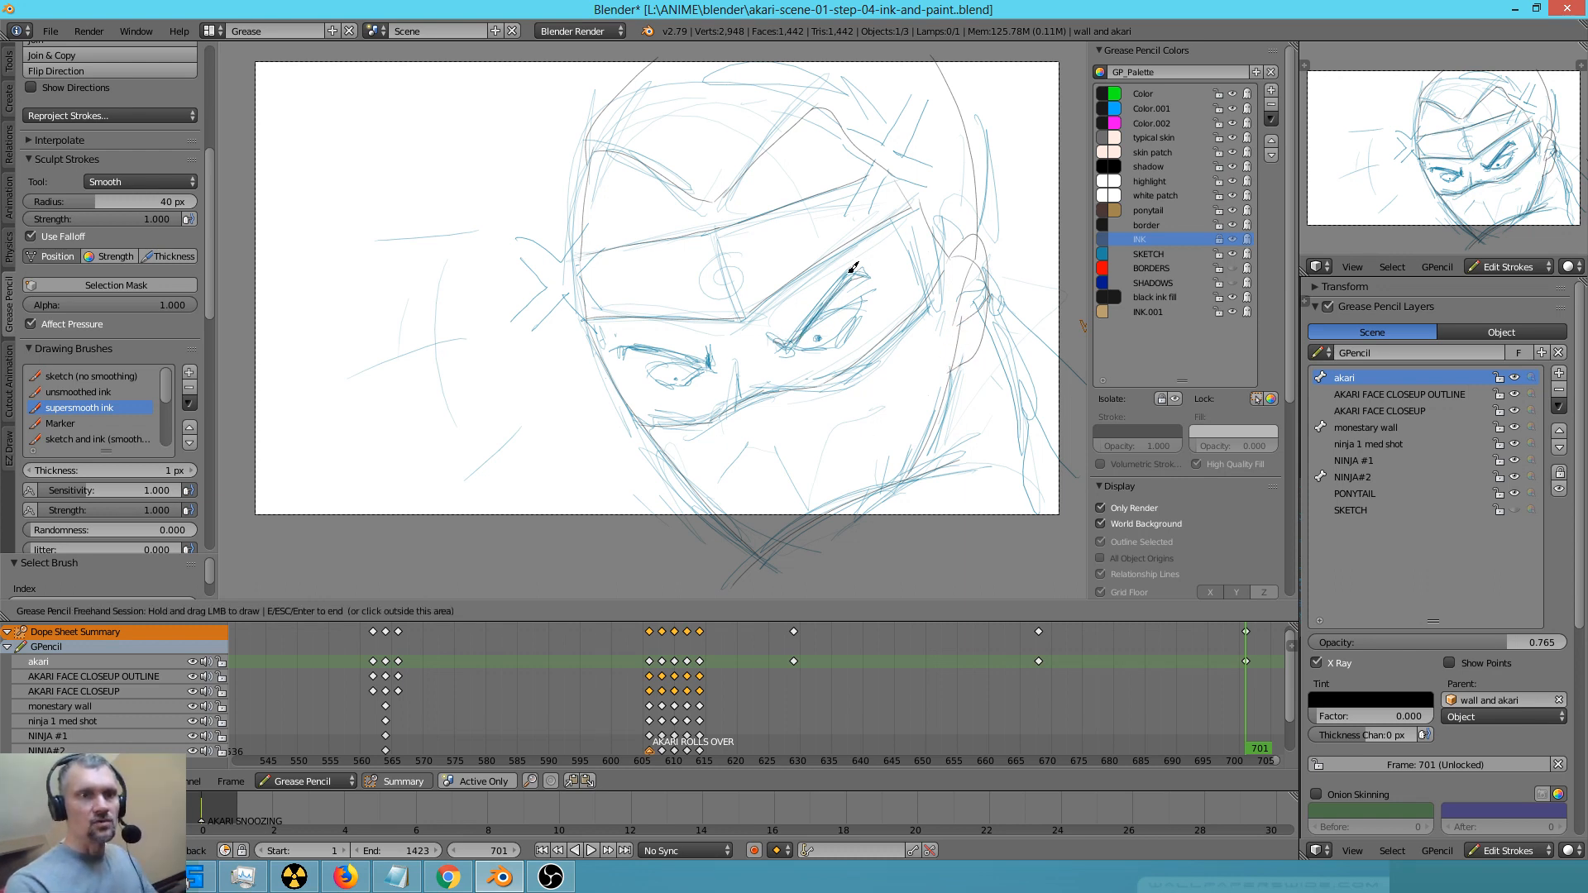
mouse_move(630, 352)
left_mouse_down()
mouse_move(709, 363)
mouse_move(717, 346)
left_mouse_up()
mouse_move(811, 335)
left_mouse_down()
mouse_move(871, 305)
mouse_move(848, 330)
left_mouse_up()
mouse_move(649, 373)
left_mouse_down()
mouse_move(708, 369)
mouse_move(696, 380)
left_mouse_up()
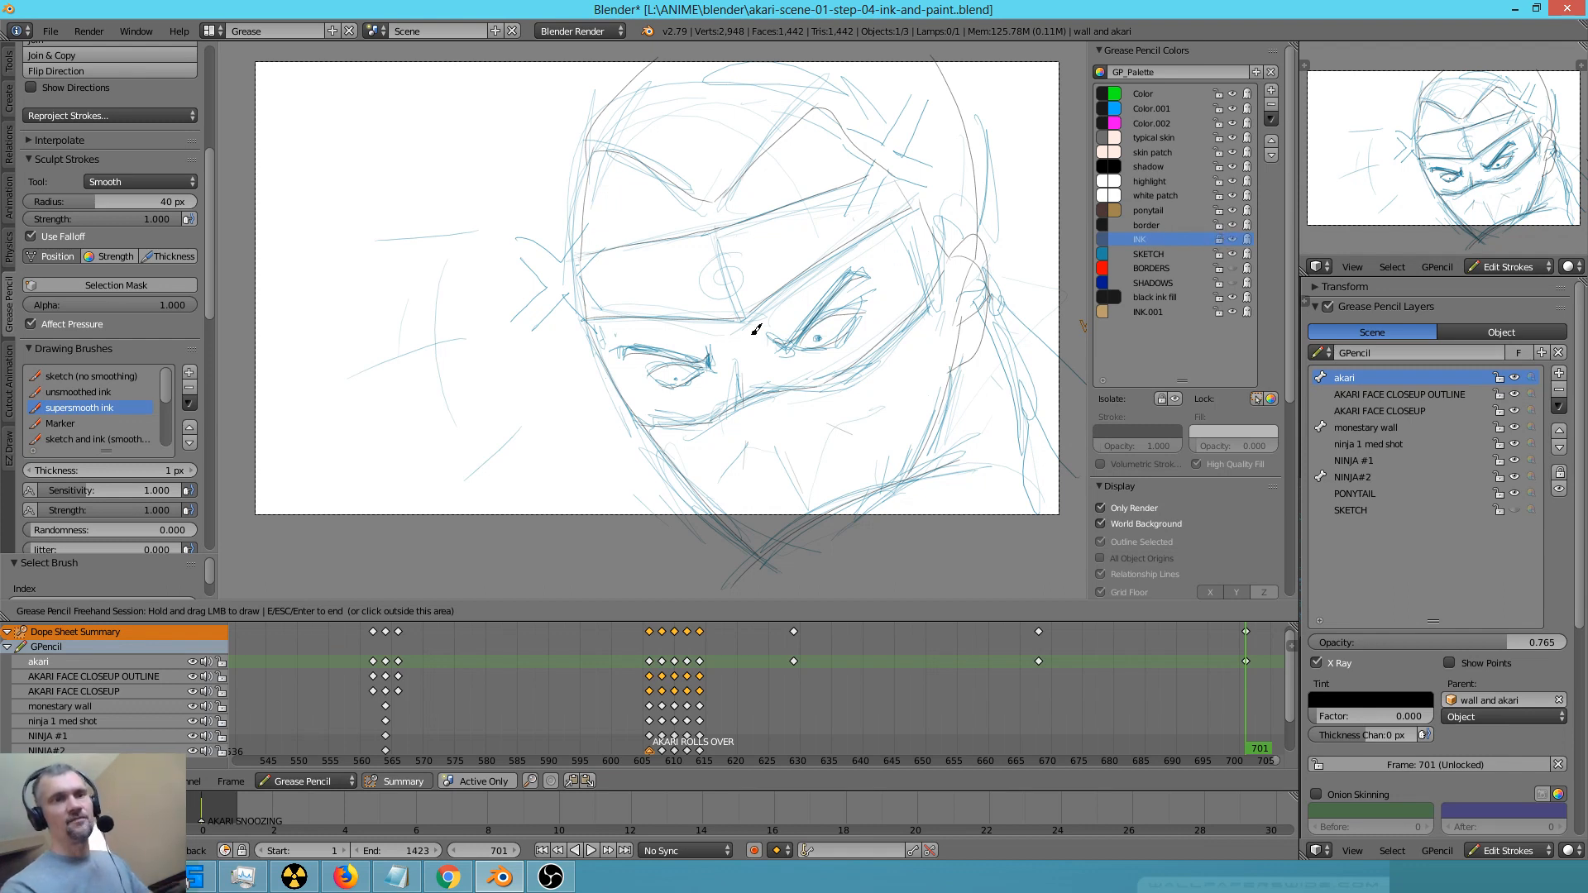
key("Escape")
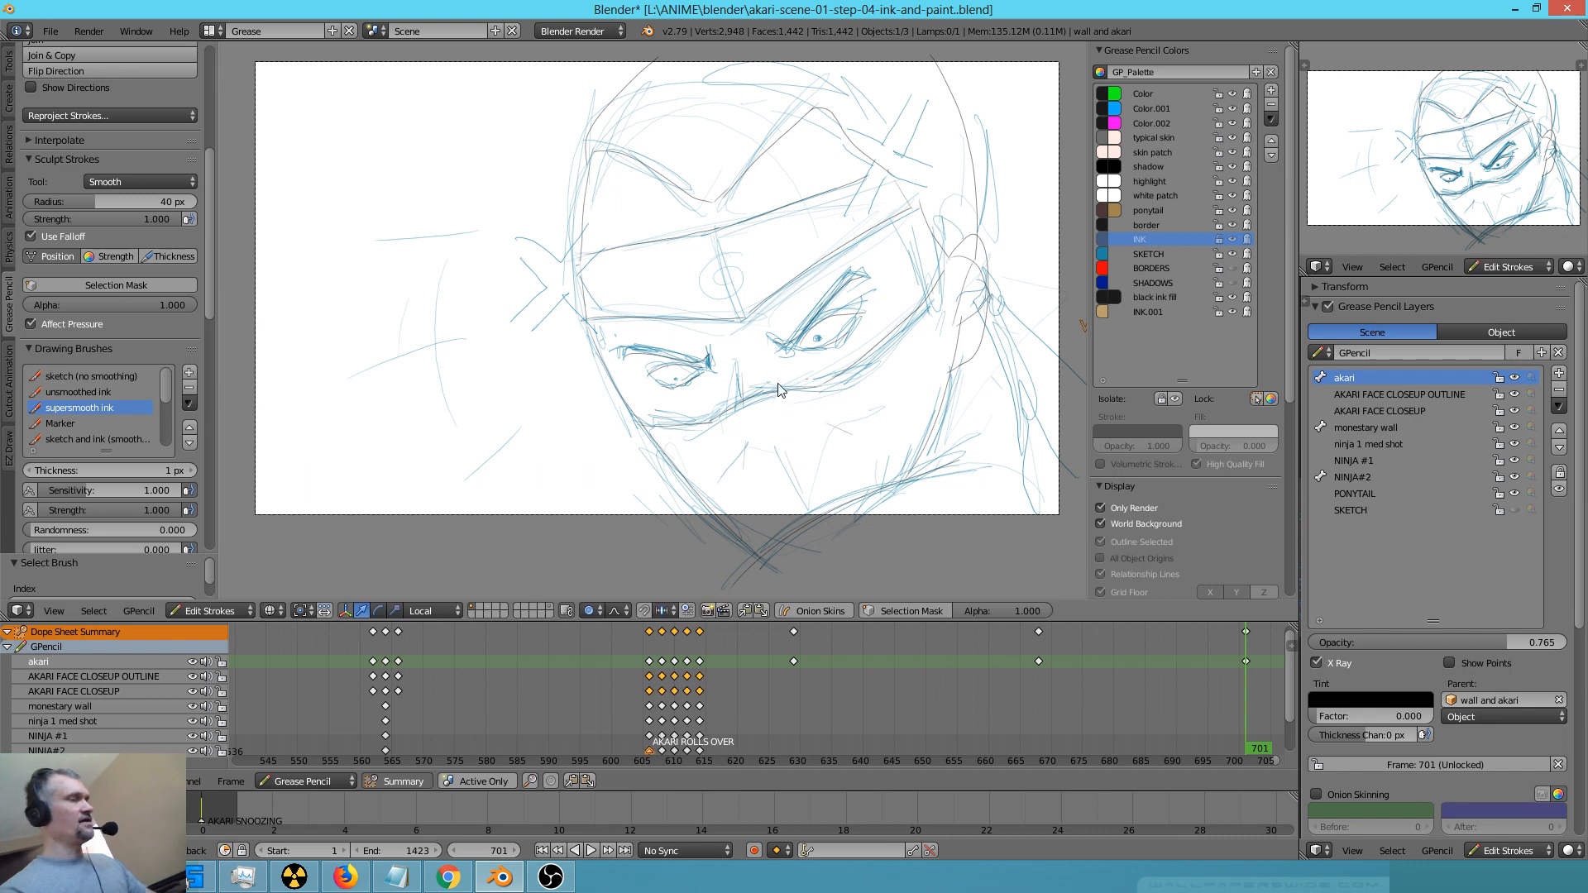
Erase the blue sketch around the eyes and mask opening, and unlock the INK colour to clean overlapping lines inside the ear
key("d")
mouse_move(804, 424)
right_mouse_down()
mouse_move(853, 384)
mouse_move(772, 410)
mouse_move(836, 310)
mouse_move(819, 294)
mouse_move(745, 398)
mouse_move(801, 313)
mouse_move(630, 374)
mouse_move(635, 330)
mouse_move(695, 430)
mouse_move(833, 372)
mouse_move(728, 426)
mouse_move(916, 363)
mouse_move(984, 306)
mouse_move(990, 217)
mouse_move(962, 319)
mouse_move(965, 297)
right_mouse_up()
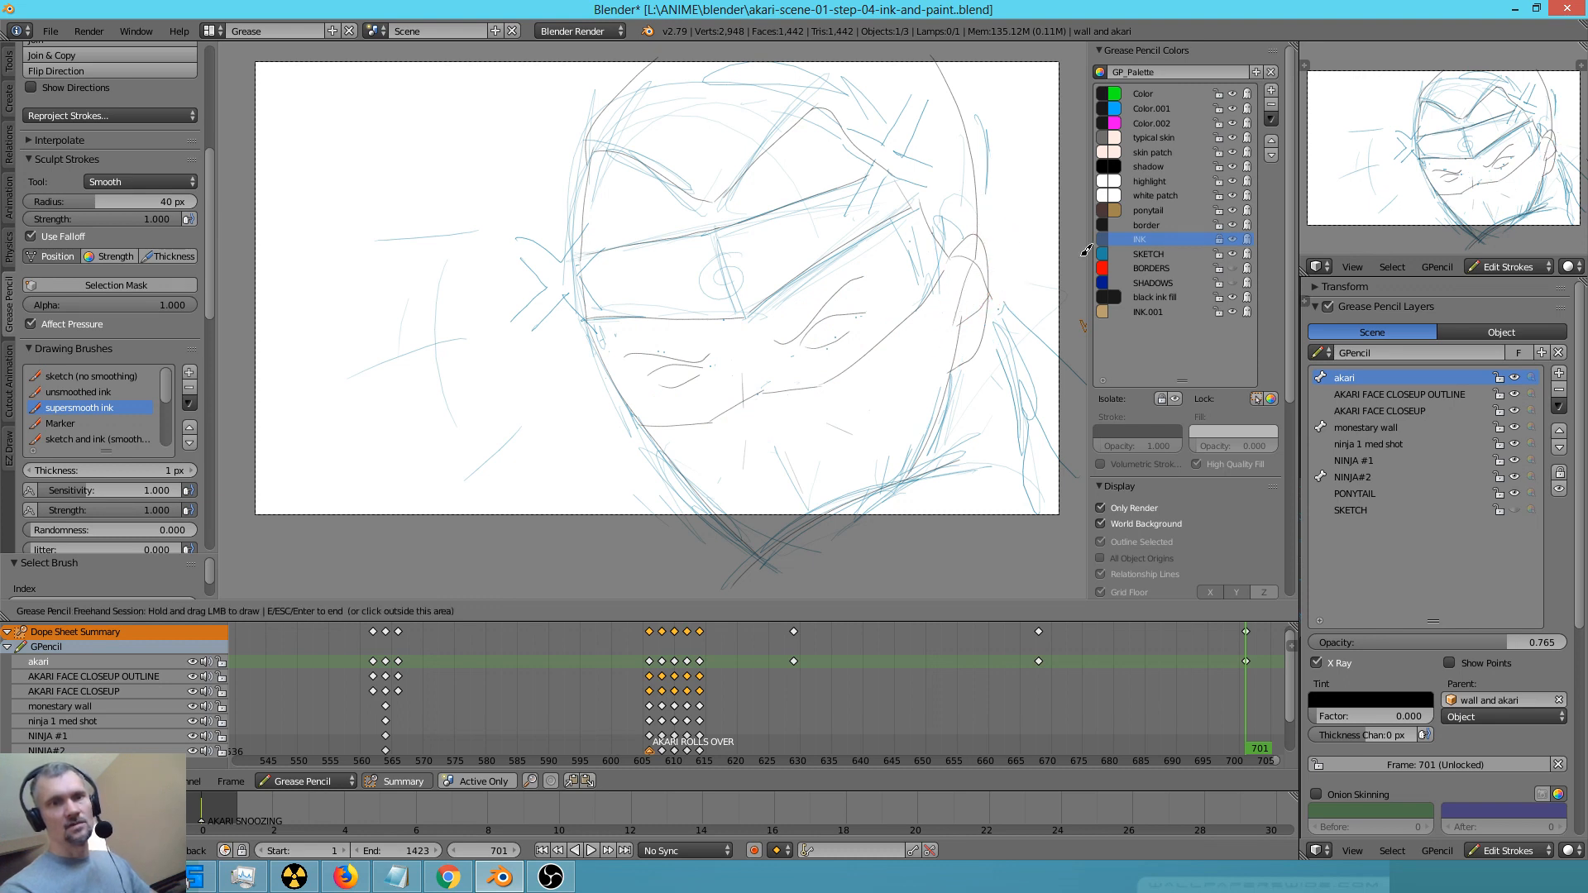
left_click(1215, 240)
left_click(1215, 240)
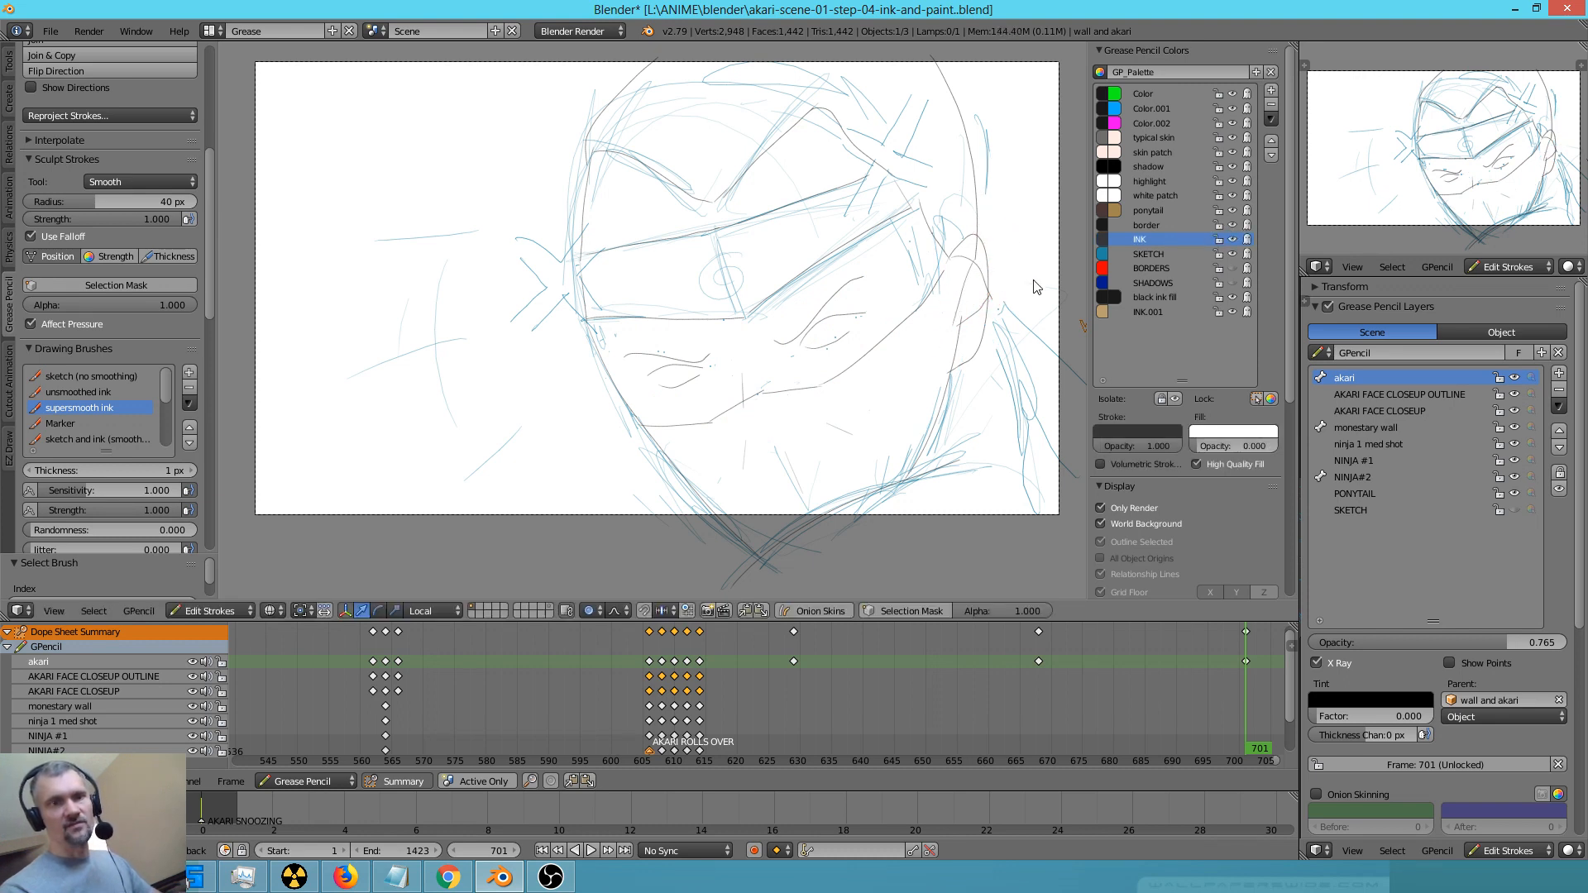
mouse_move(959, 306)
right_mouse_down()
mouse_move(974, 304)
mouse_move(966, 263)
mouse_move(979, 291)
mouse_move(989, 246)
right_mouse_up()
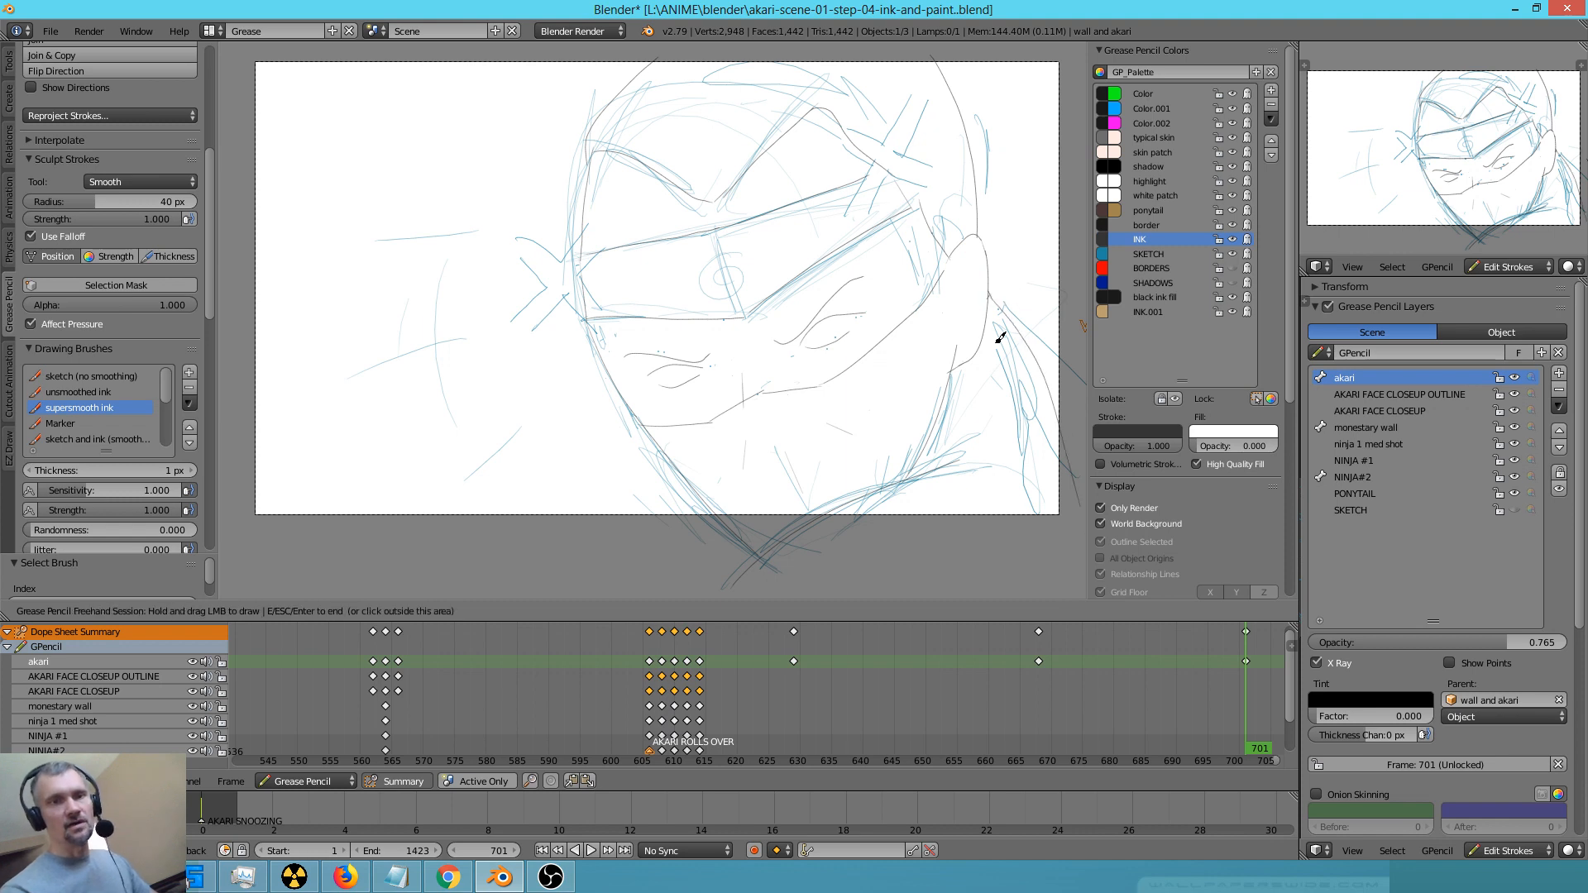
Ink the ponytail edge, neck and jaw lines, and clear the blue sketch around the chin
left_click_drag(993, 326, 1041, 559)
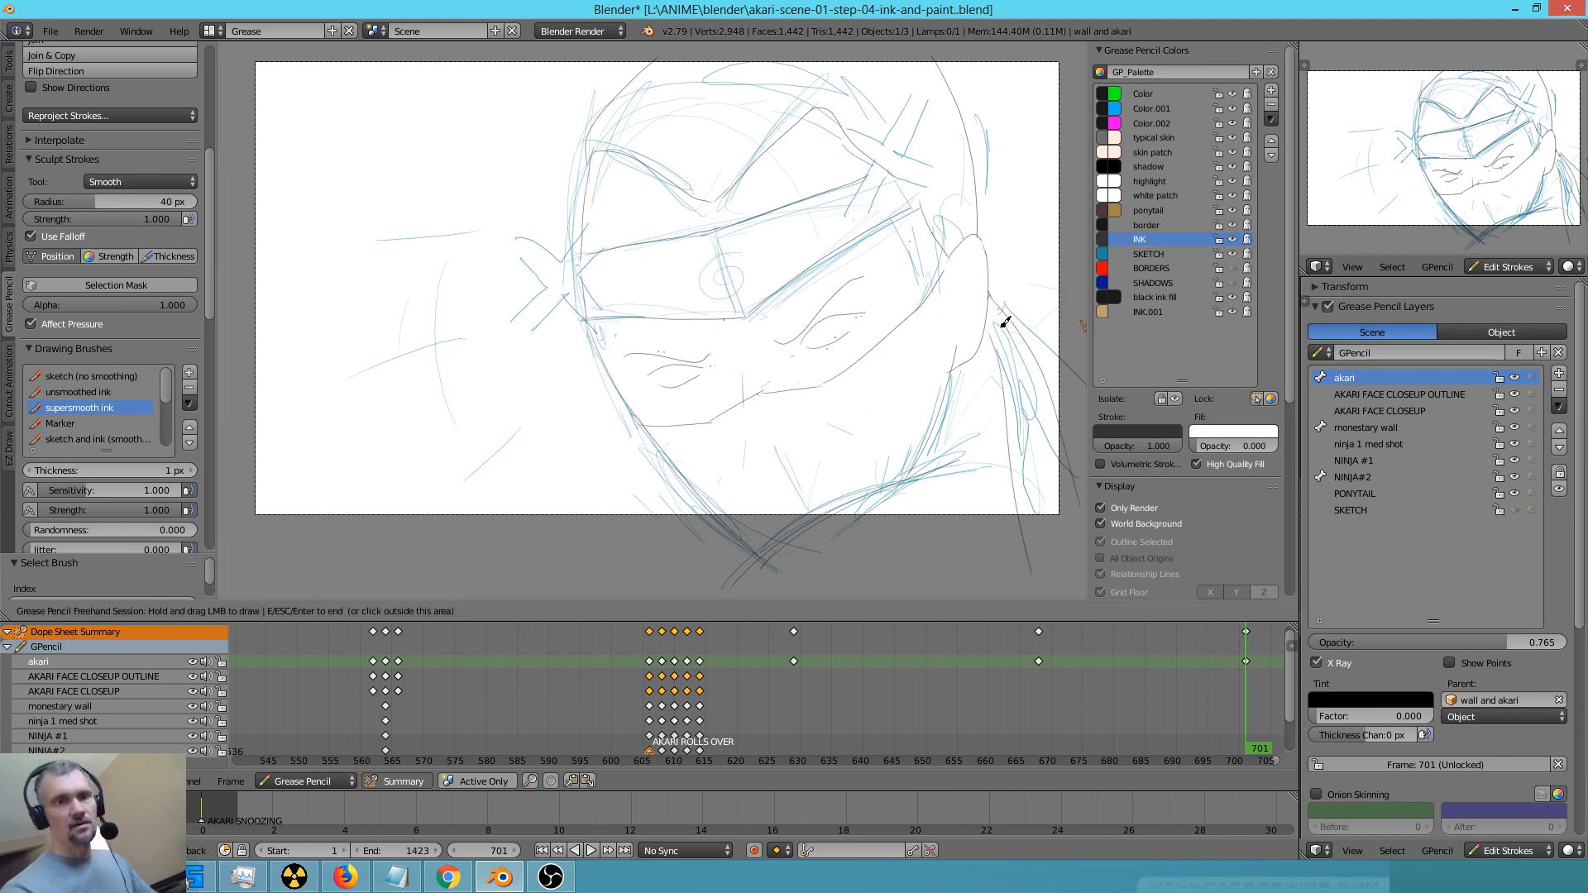
right_click_drag(984, 465, 966, 445)
right_click_drag(965, 447, 920, 460)
mouse_move(984, 339)
left_mouse_down()
mouse_move(948, 369)
mouse_move(916, 527)
left_mouse_up()
right_click_drag(778, 571, 672, 469)
left_click_drag(642, 425, 765, 560)
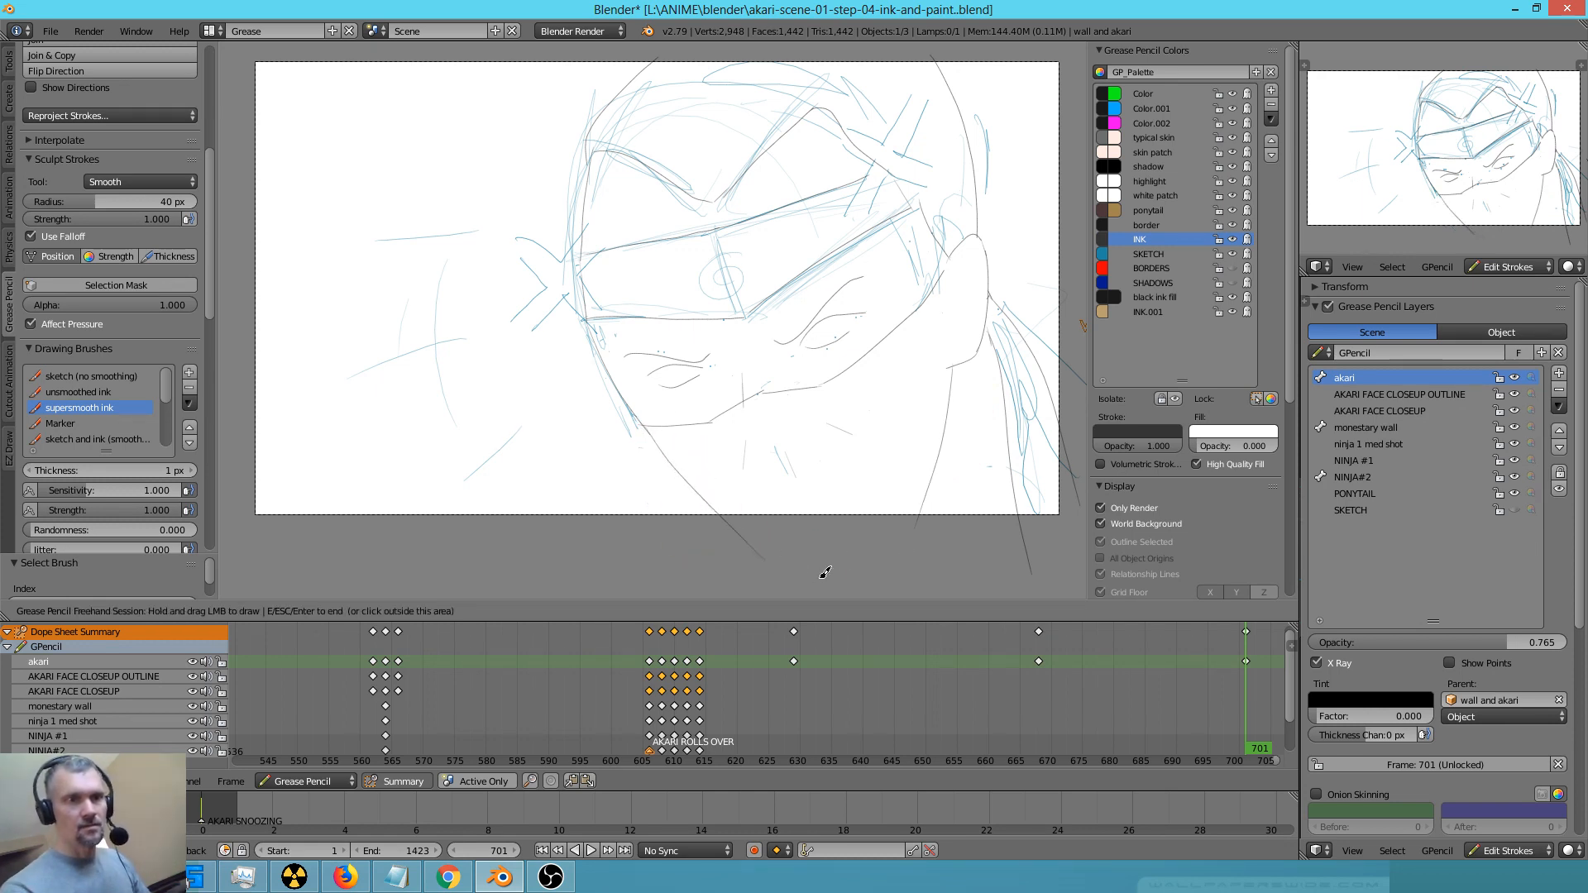
mouse_move(622, 436)
right_mouse_down()
mouse_move(585, 390)
mouse_move(585, 312)
mouse_move(532, 355)
mouse_move(455, 219)
mouse_move(418, 306)
right_mouse_up()
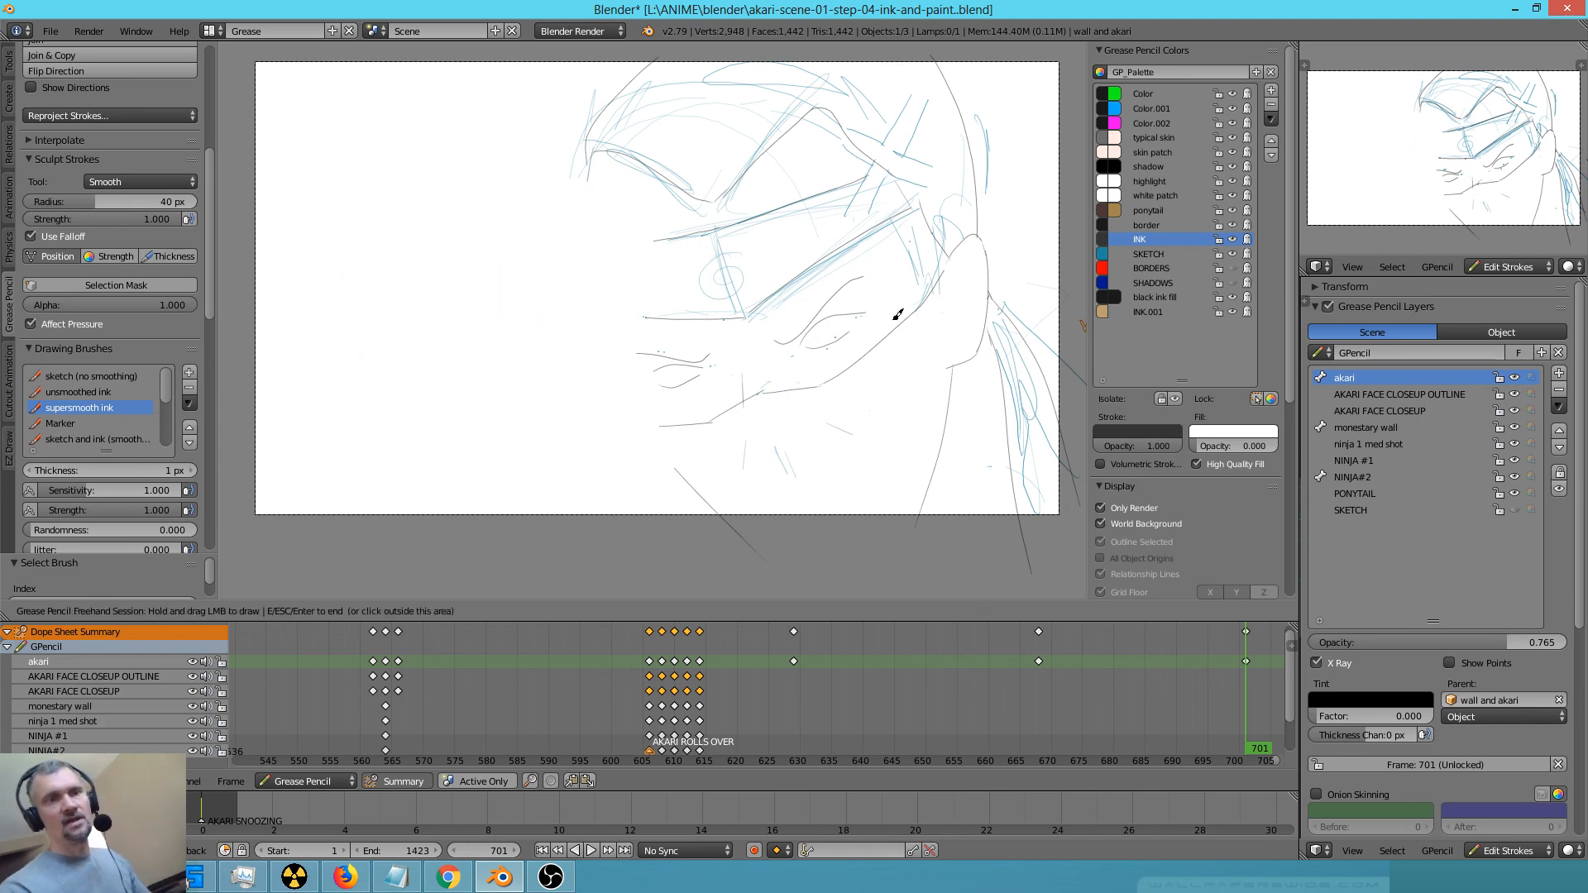
key("ctrl+z")
key("ctrl+z")
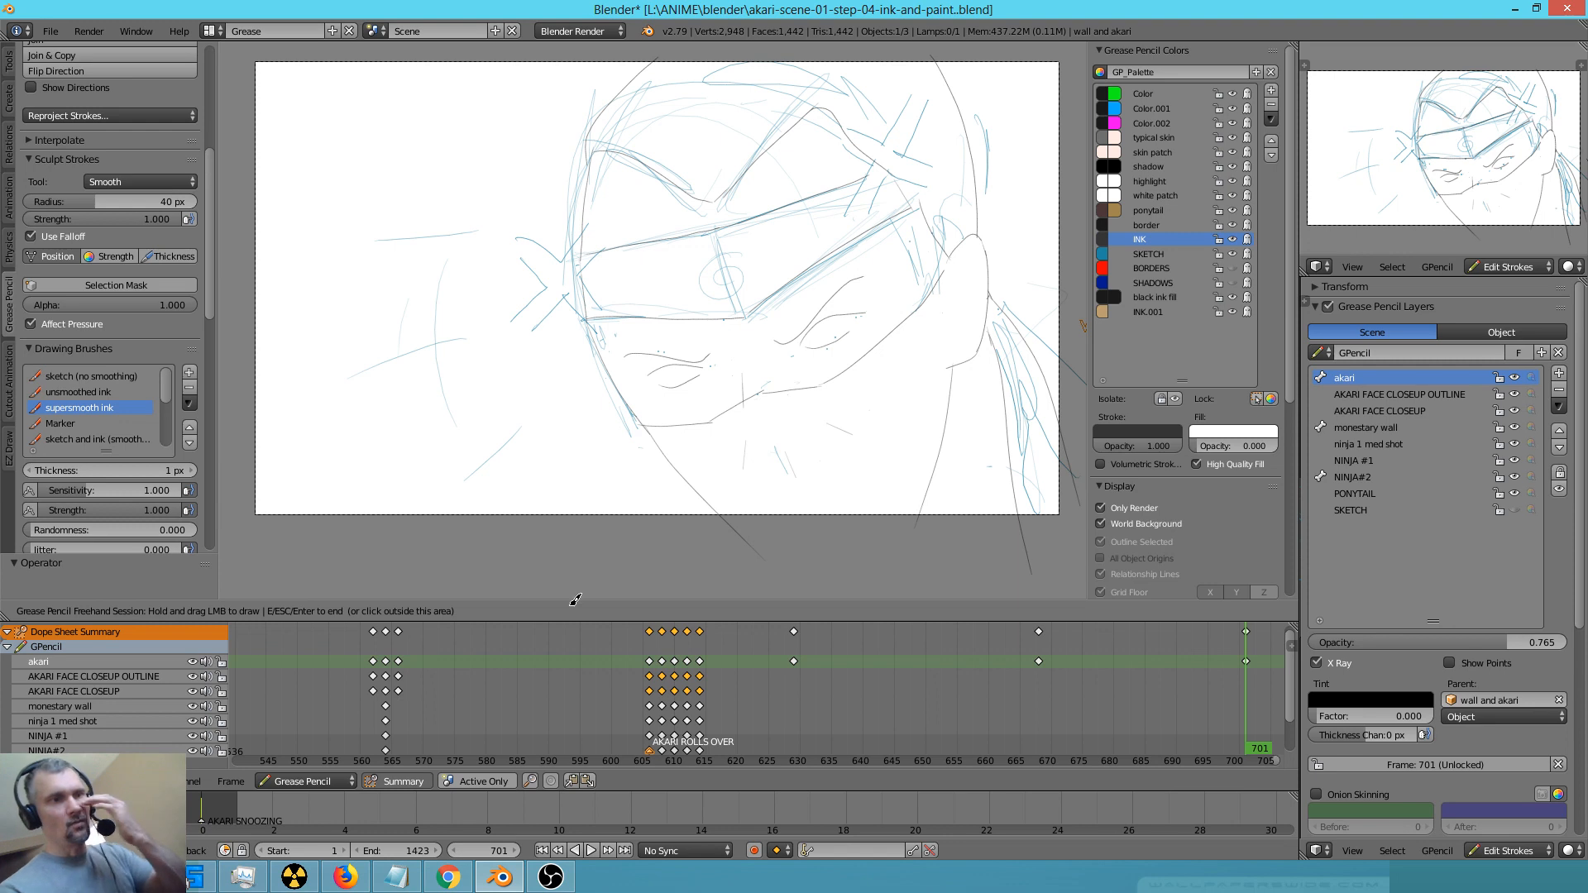
Lock the INK colour and erase the remaining blue sketch over the face, headband and cap
left_click(1221, 238)
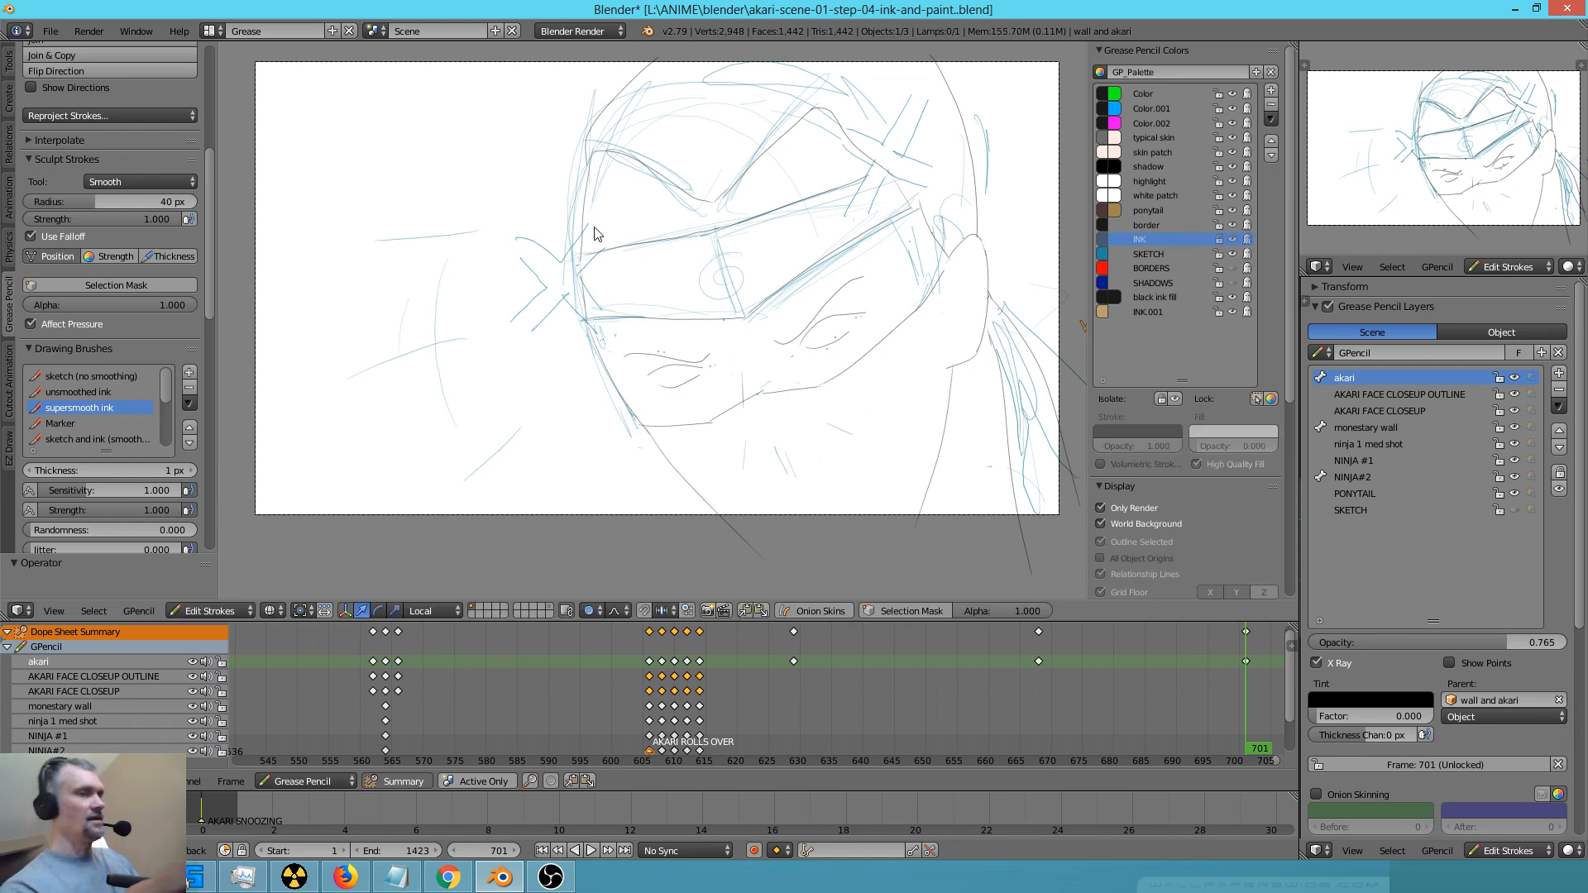
mouse_move(603, 199)
right_mouse_down()
mouse_move(585, 305)
mouse_move(538, 206)
mouse_move(535, 364)
mouse_move(547, 268)
right_mouse_up()
mouse_move(757, 263)
right_mouse_down()
mouse_move(727, 220)
mouse_move(851, 241)
mouse_move(649, 436)
mouse_move(823, 500)
mouse_move(928, 315)
mouse_move(912, 331)
right_mouse_up()
mouse_move(875, 323)
middle_mouse_down("shift")
mouse_move(841, 425)
mouse_move(806, 467)
middle_mouse_up("shift")
mouse_move(618, 351)
right_mouse_down()
mouse_move(588, 370)
mouse_move(521, 273)
mouse_move(737, 259)
mouse_move(861, 312)
mouse_move(889, 366)
mouse_move(839, 321)
mouse_move(857, 324)
right_mouse_up()
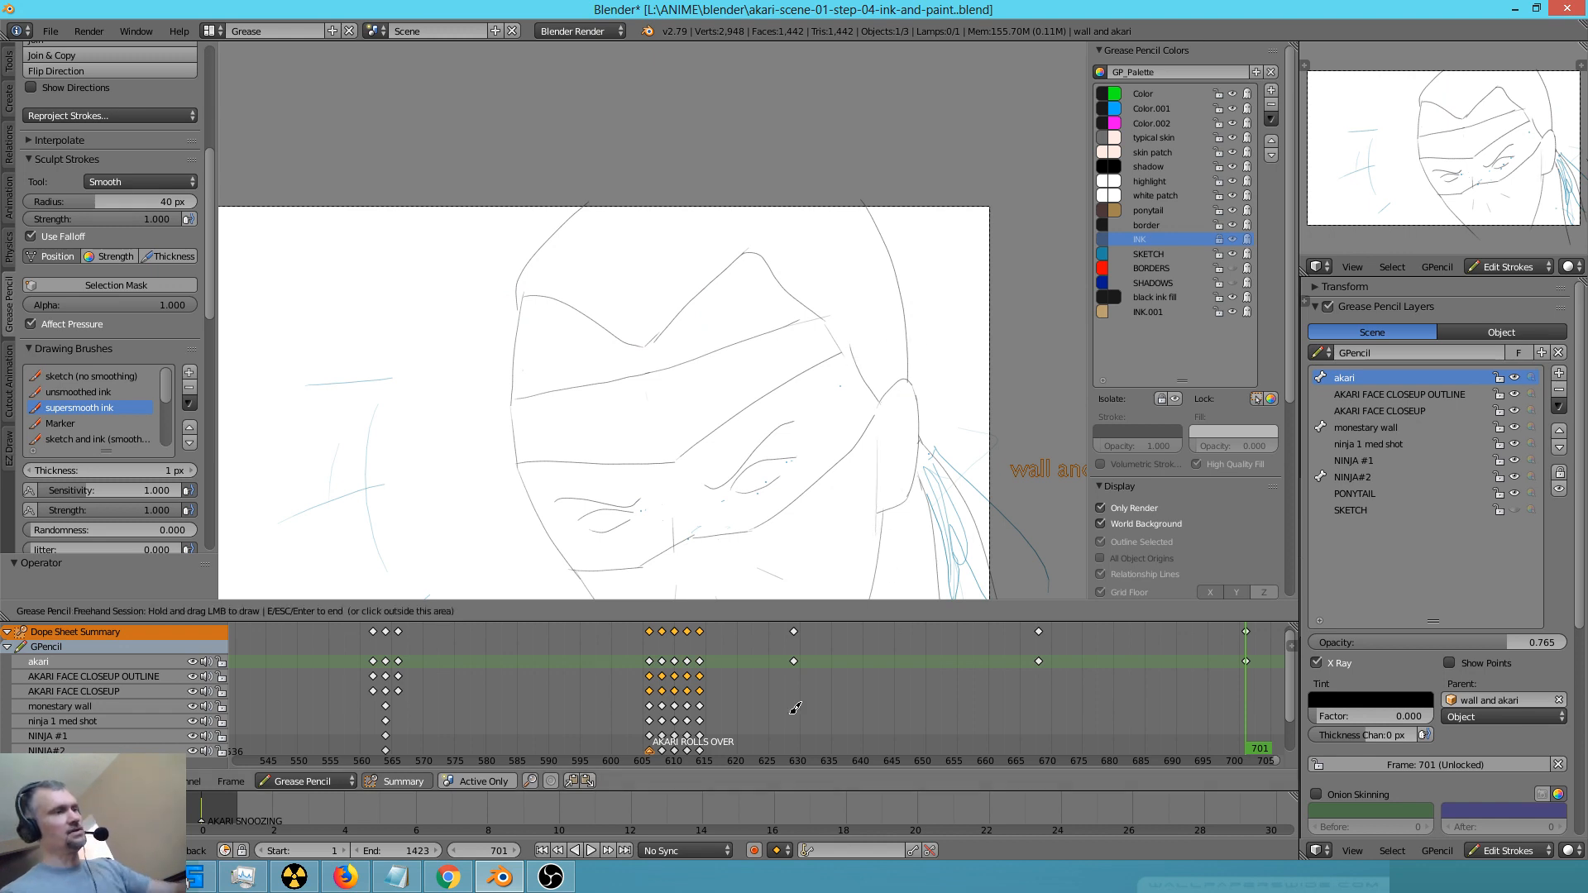
Step back through the earlier keyframes to review the character's previous drawings, and return to frame 701
key("Down")
key("Down")
key("Down")
key("Down")
key("Down")
key("Down")
key("Down")
key("Down")
key("Down")
key("Down")
key("Down")
key("Down")
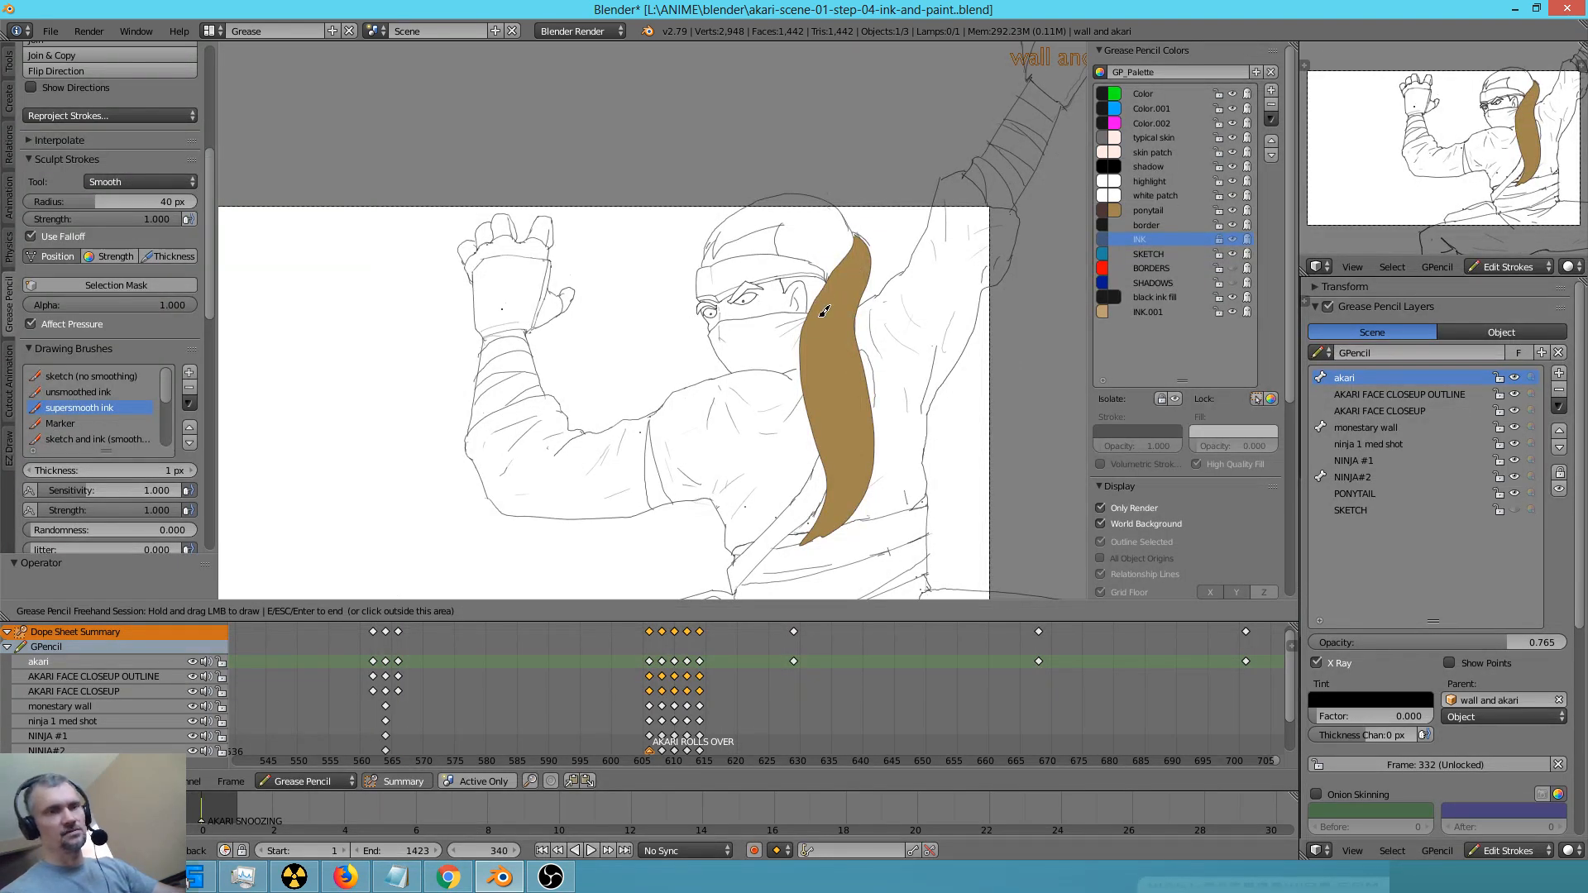
key("Up")
key("Up")
key("Up")
key("Up")
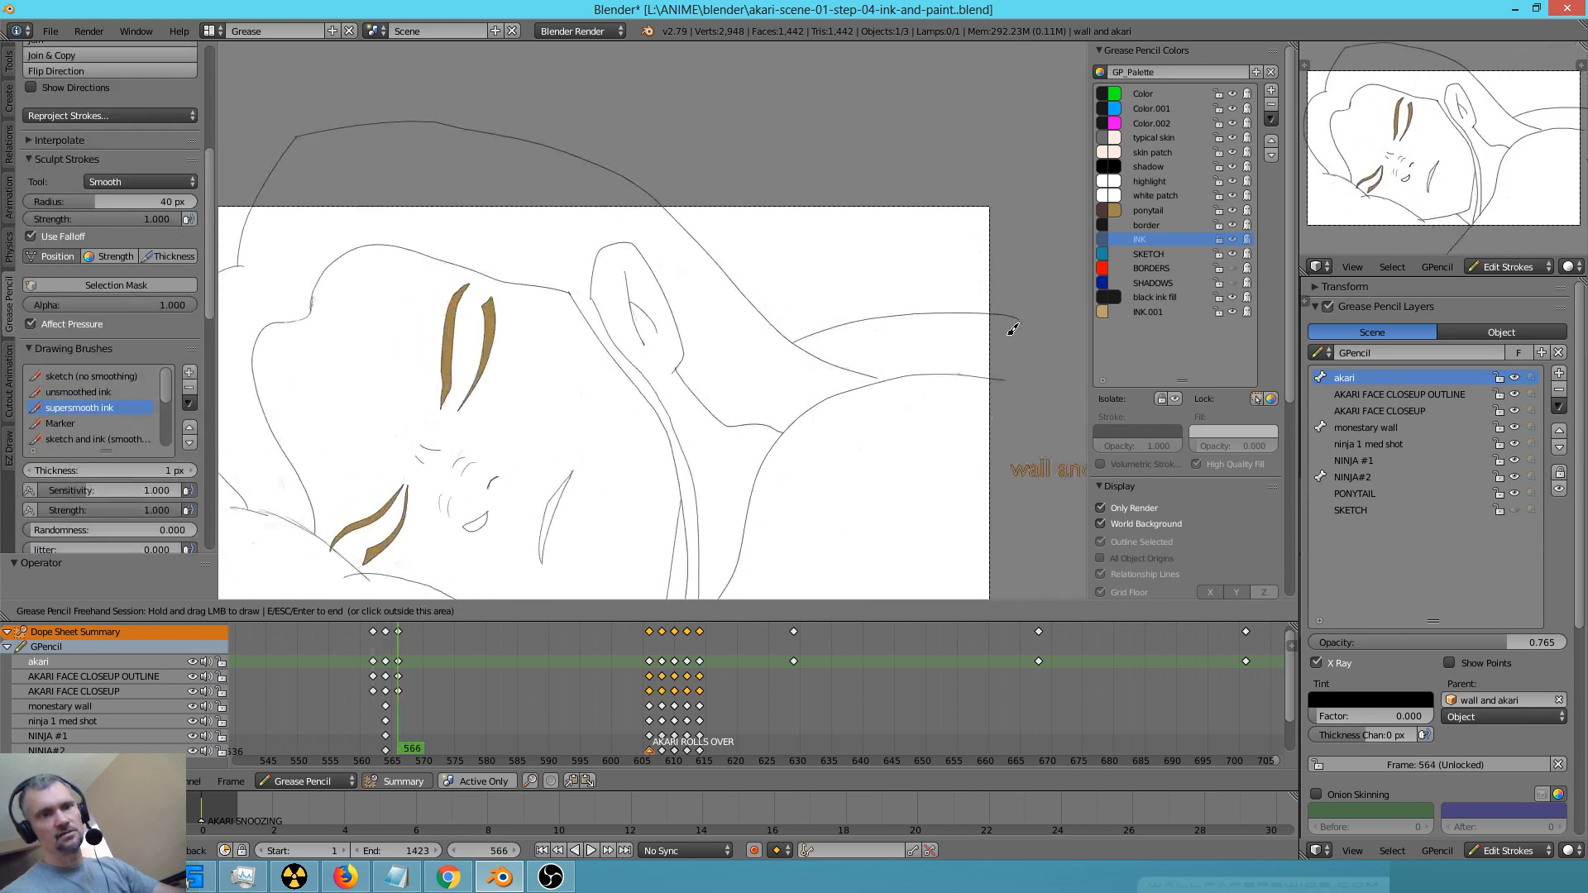
key("Up")
key("Up")
key("Up")
key("Up")
key("Up")
key("Up")
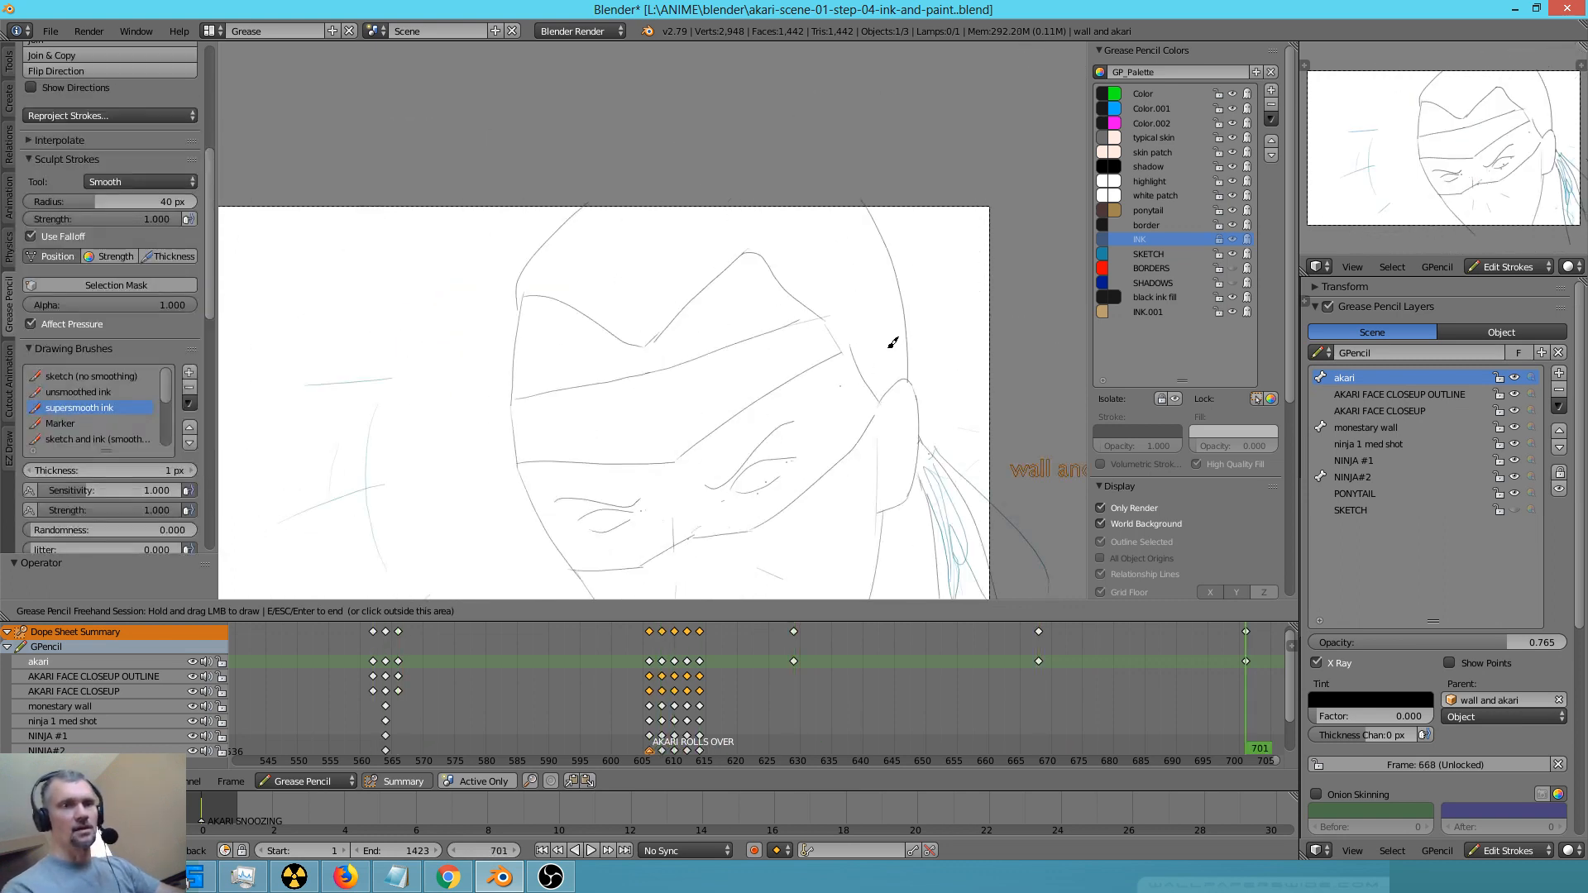
Unlock the INK colour and erase the head's side outline and the headband lines just above the ear
right_click_drag(852, 330, 885, 320)
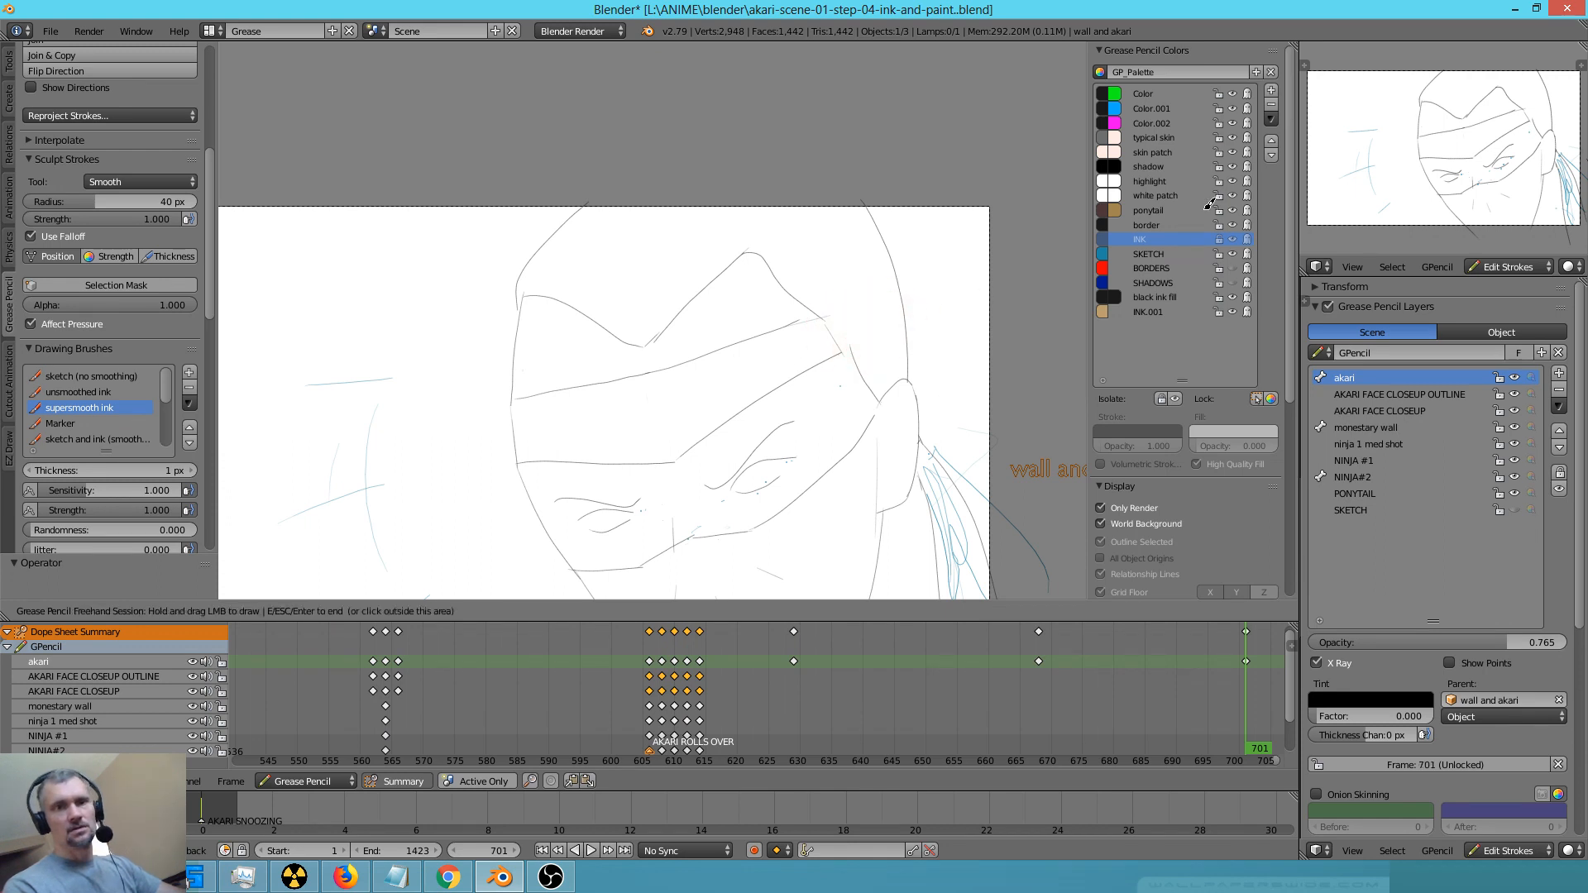
left_click(1223, 239)
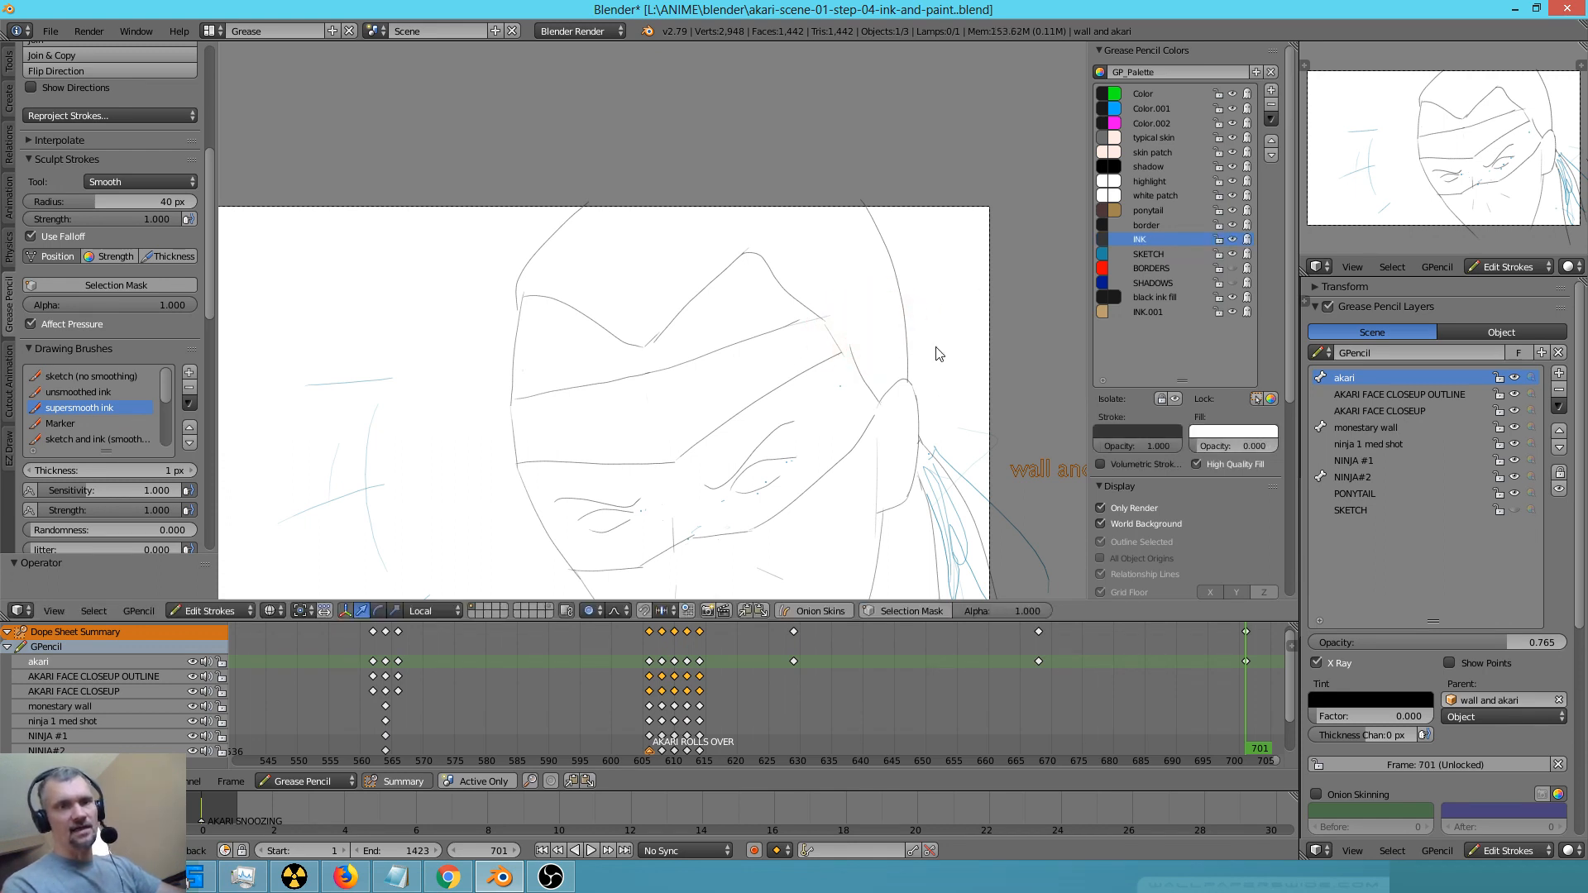
right_click(923, 314)
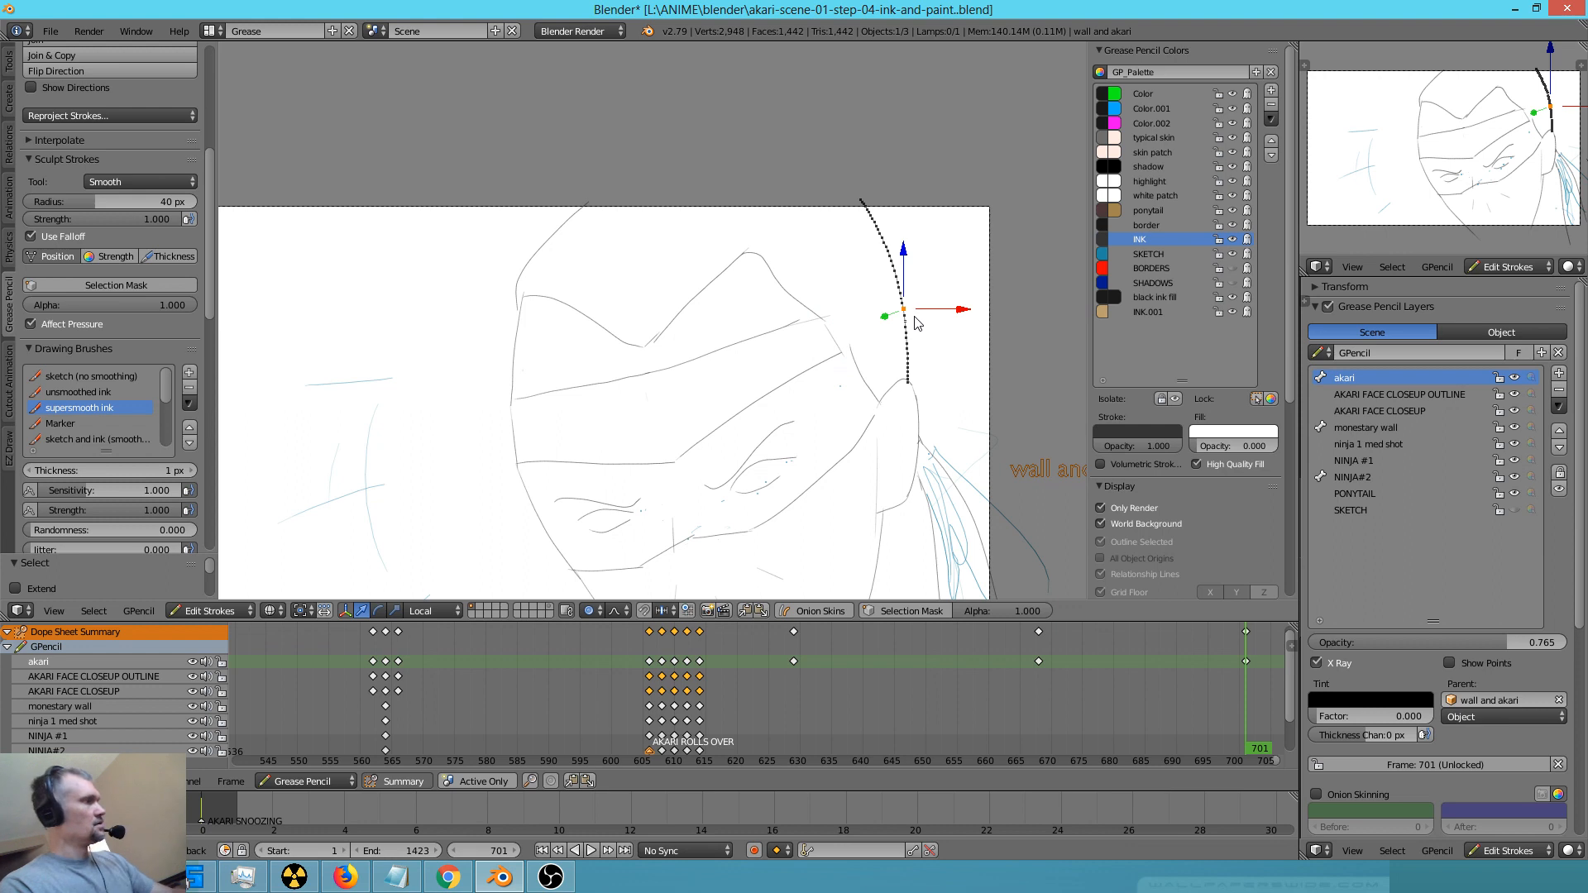
mouse_move(923, 321)
right_mouse_down()
mouse_move(915, 309)
mouse_move(840, 336)
mouse_move(886, 331)
mouse_move(677, 419)
right_mouse_up()
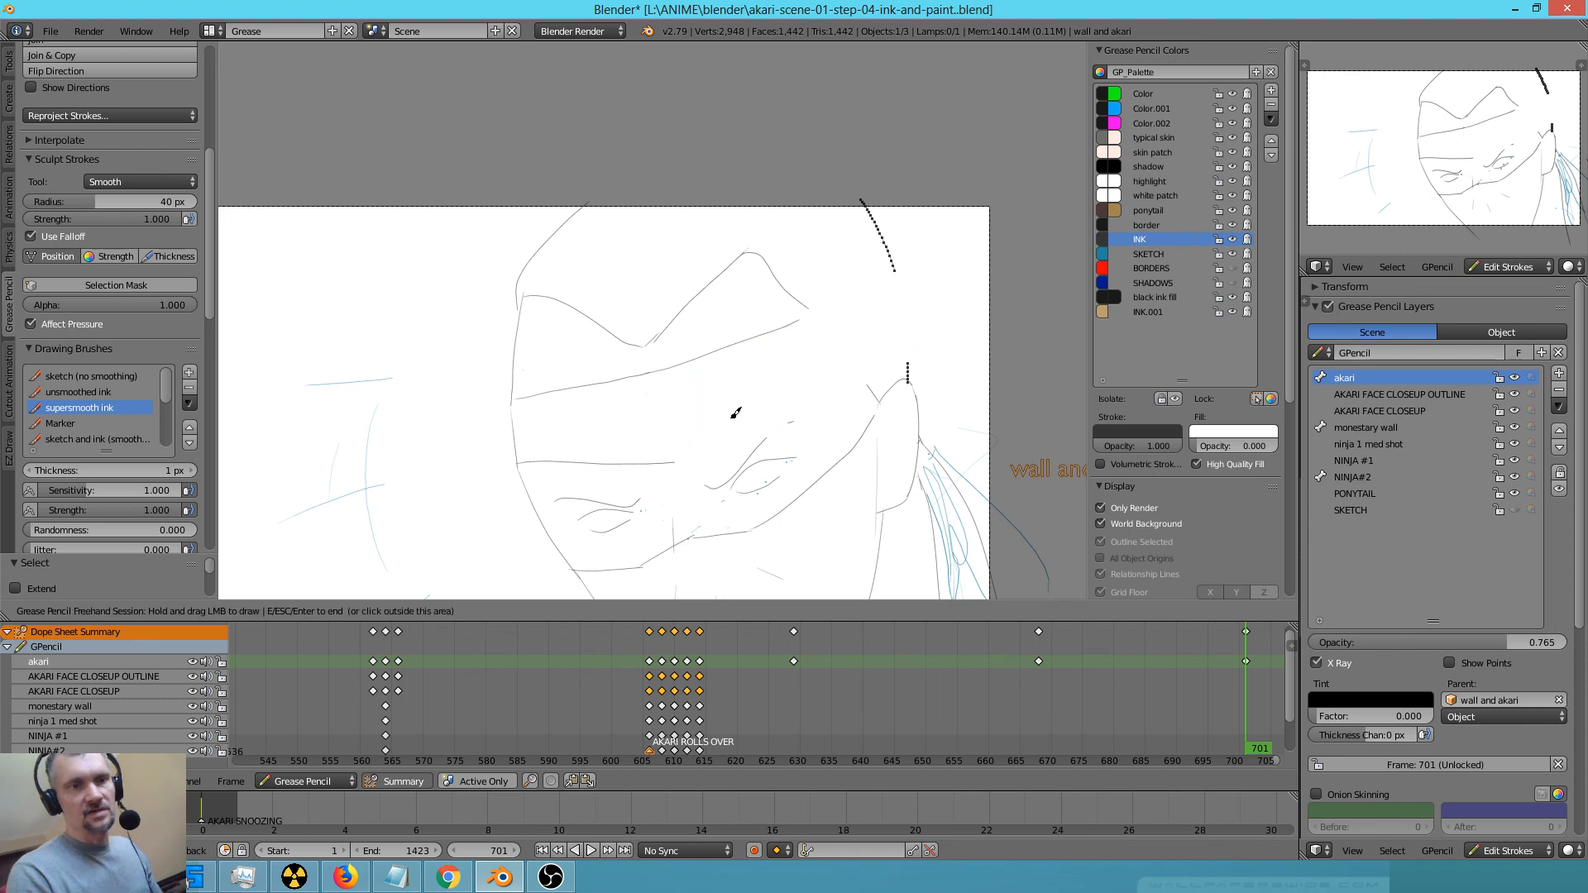
Redraw the headband's upper and lower edges out to the side of the head and reconnect the head's side outline
left_click_drag(677, 460, 834, 381)
left_click_drag(915, 353, 915, 354)
mouse_move(798, 324)
left_mouse_down()
mouse_move(910, 295)
mouse_move(912, 360)
left_mouse_up()
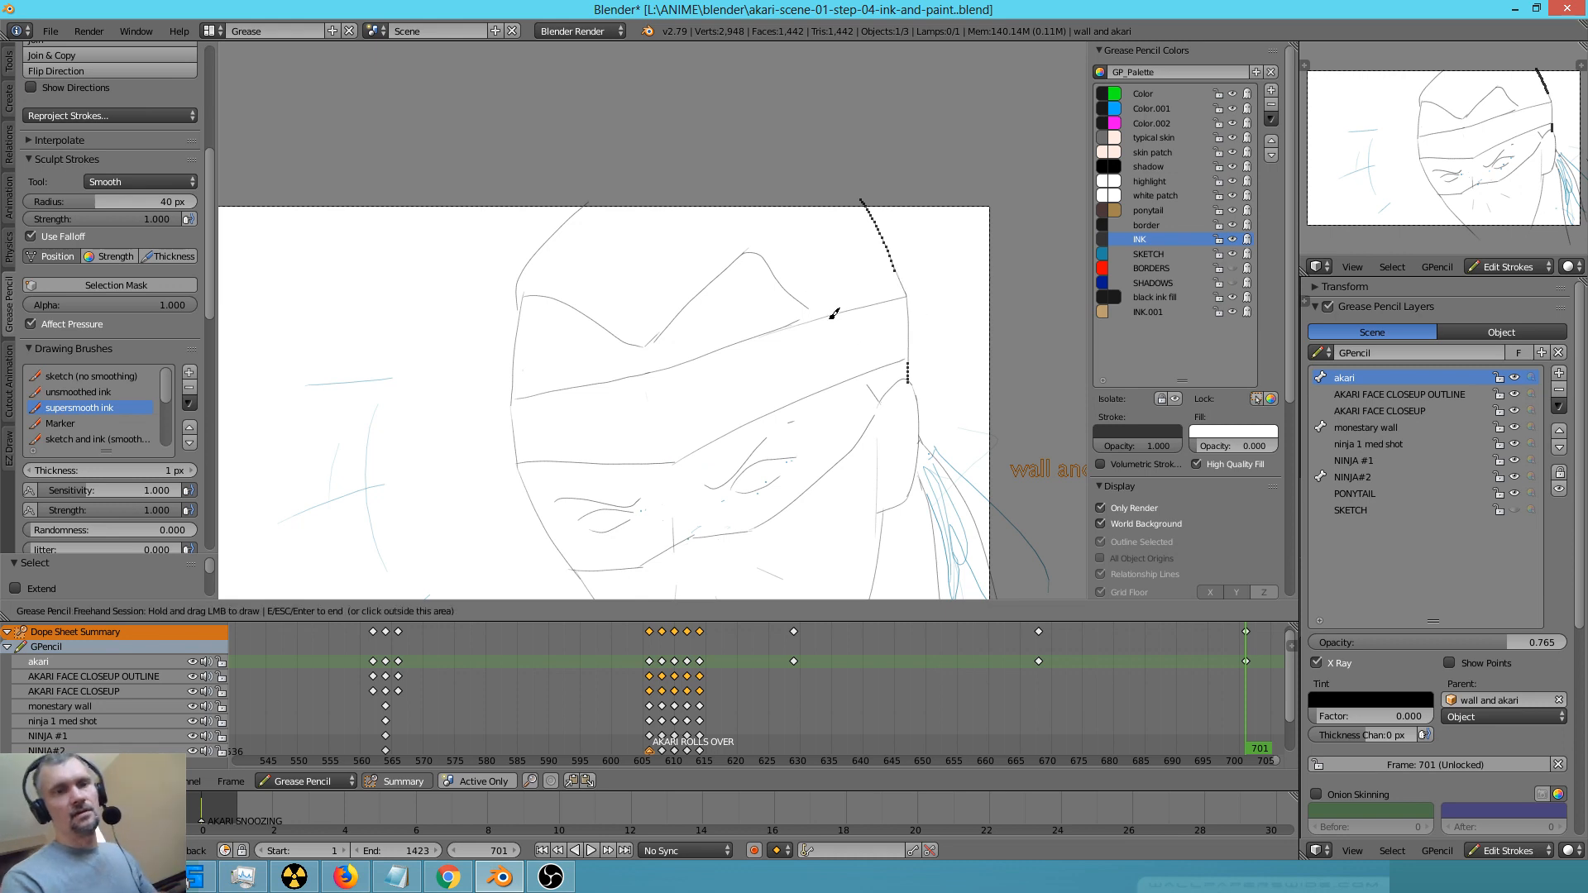
key("Escape")
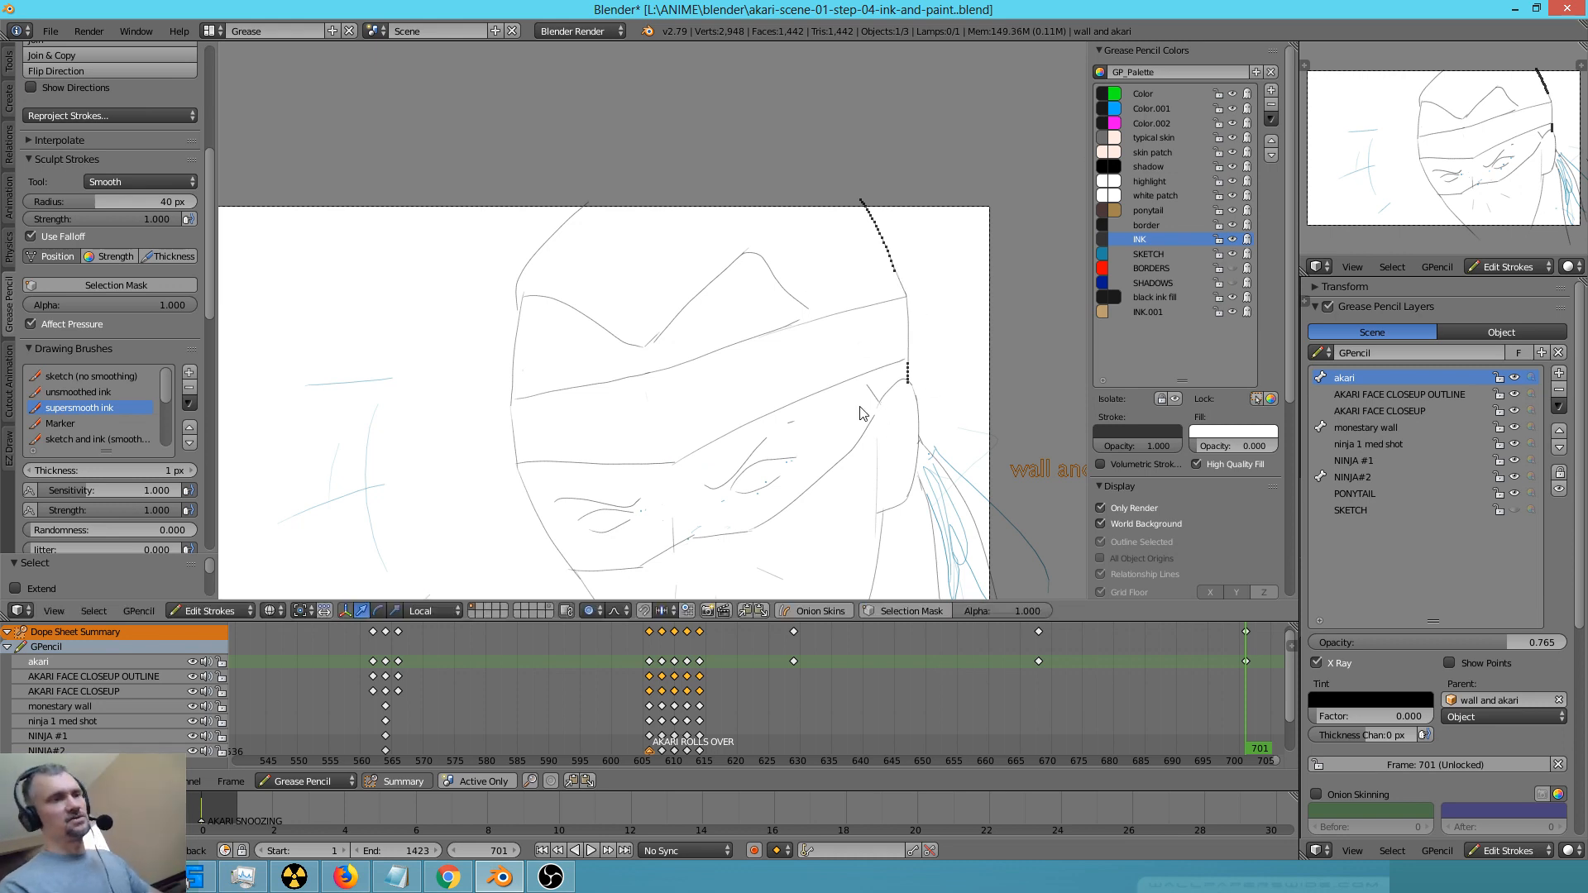
Extend the cap's forehead edge down to the headband with the sketch (no smoothing) brush
key("1")
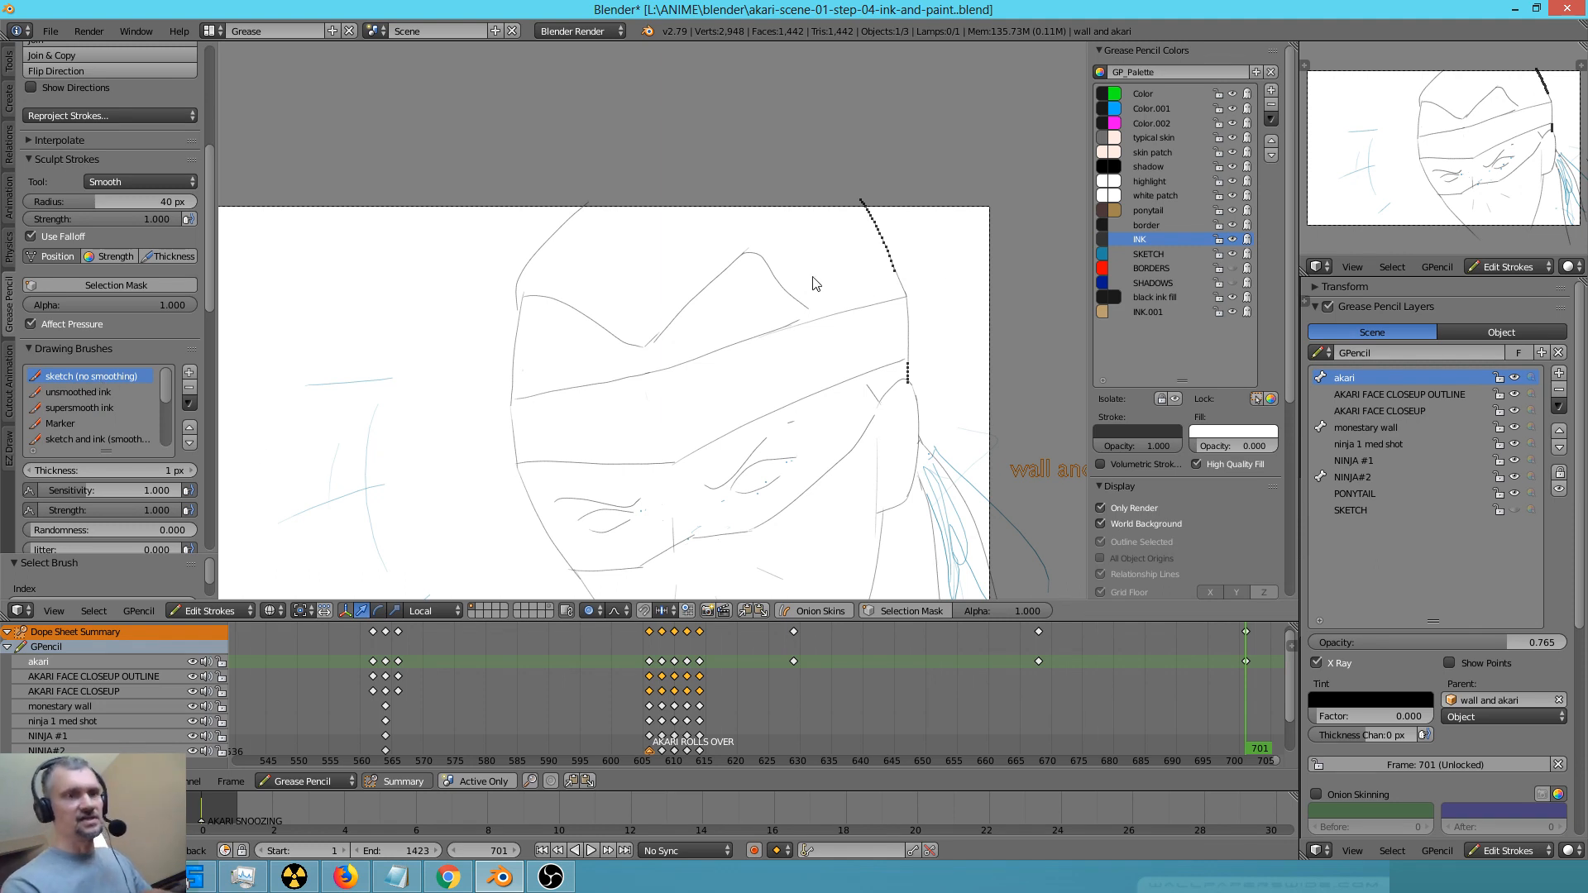
key("d")
left_click_drag(805, 302, 817, 318)
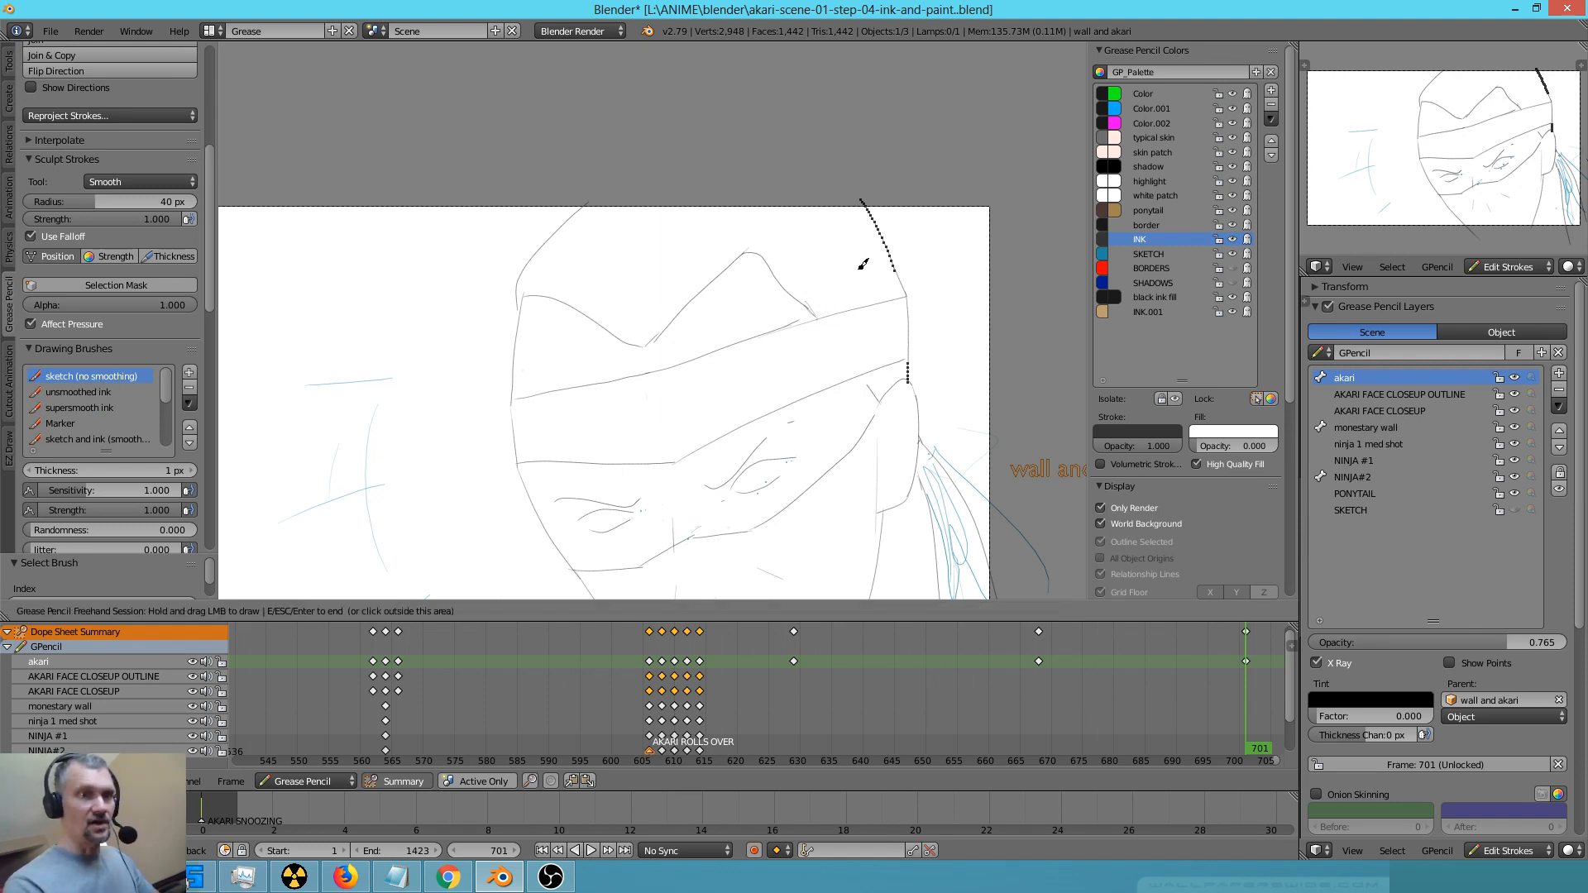
Ink a pupil in each eye and thicken the angry brow lines above both eyes
left_click_drag(865, 374, 877, 395)
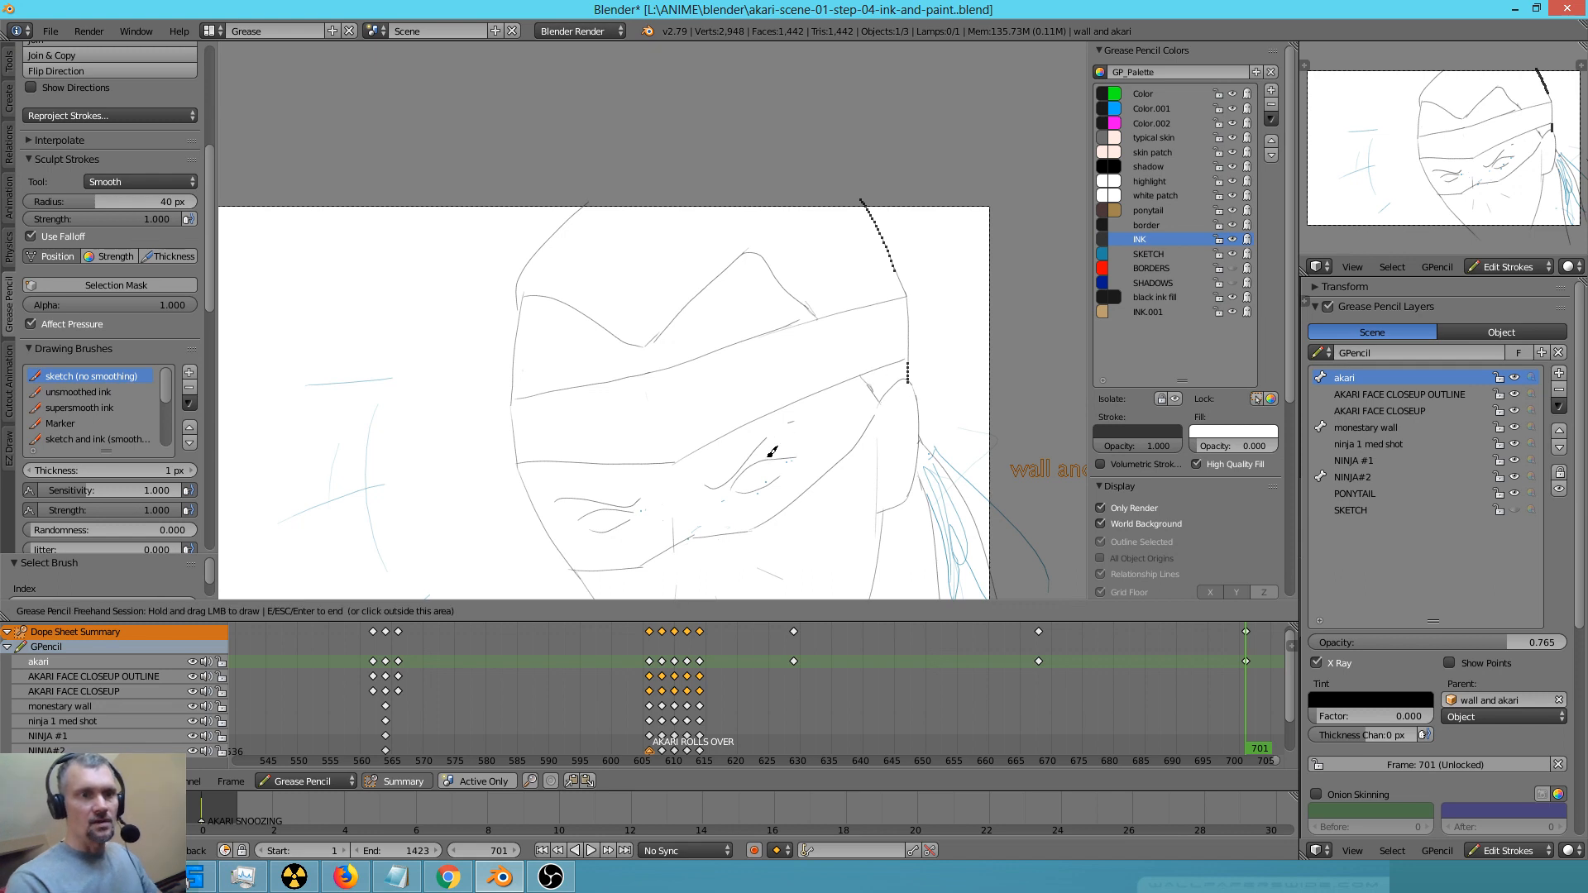
left_click_drag(762, 477, 611, 519)
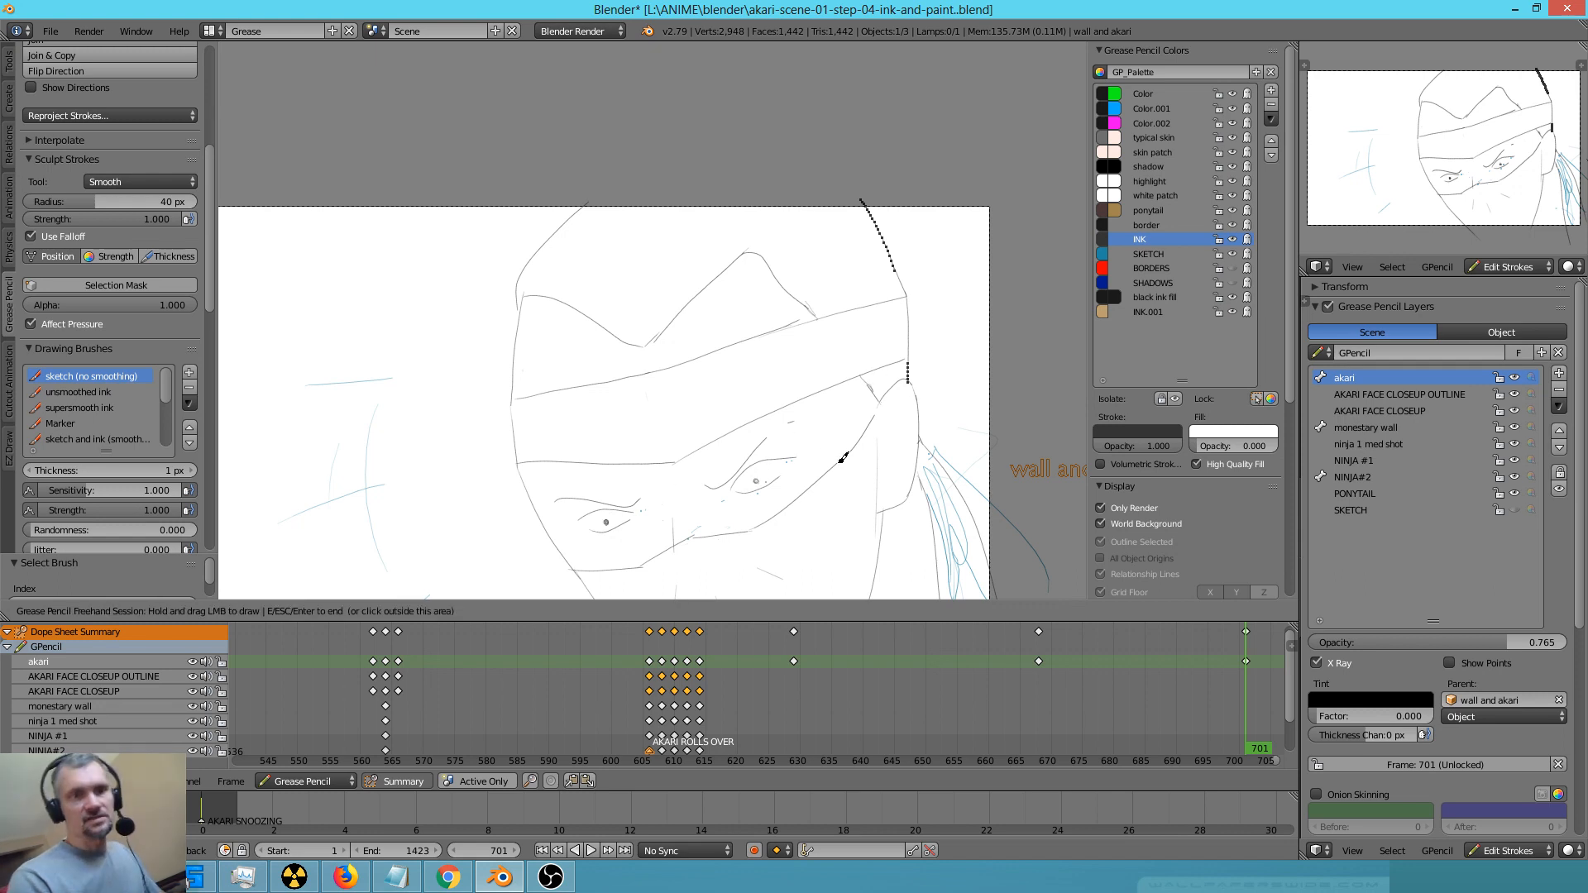
left_click_drag(713, 479, 778, 432)
left_click_drag(761, 445, 779, 436)
mouse_move(726, 480)
left_mouse_down()
mouse_move(774, 440)
mouse_move(715, 484)
mouse_move(742, 466)
left_mouse_up()
mouse_move(639, 494)
left_mouse_down()
mouse_move(571, 496)
mouse_move(639, 501)
left_mouse_up()
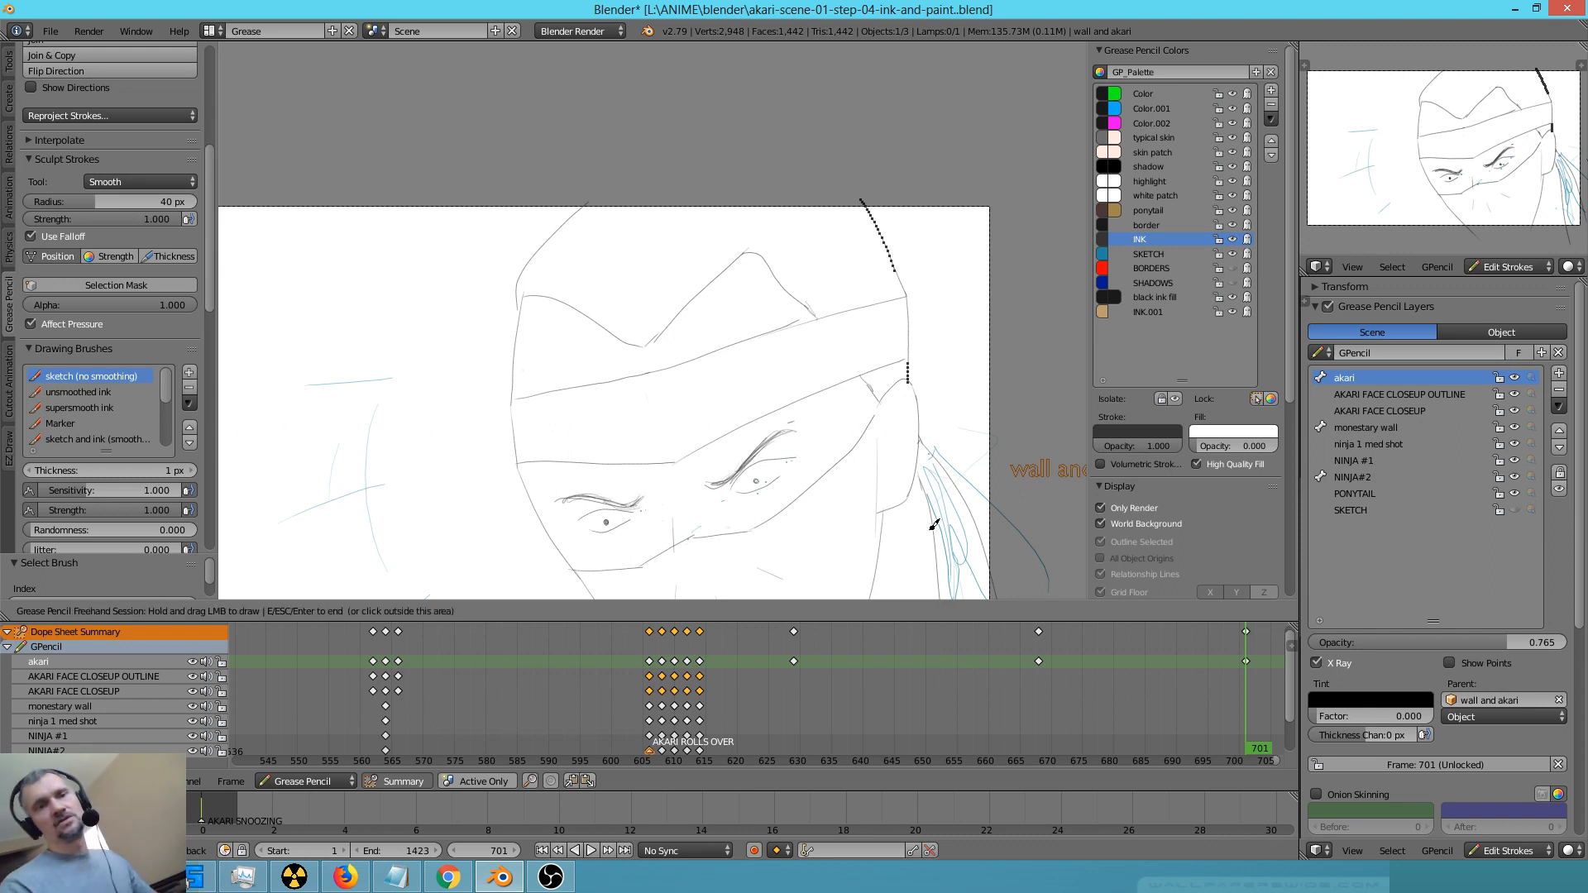
Add shading lines inside the ear and along the neck, and retrace the headband's upper and lower edges
mouse_move(907, 379)
left_mouse_down()
mouse_move(920, 402)
mouse_move(891, 473)
mouse_move(902, 465)
left_mouse_up()
mouse_move(883, 396)
left_mouse_down()
mouse_move(861, 438)
mouse_move(880, 559)
left_mouse_up()
left_click_drag(674, 463, 784, 407)
left_click_drag(782, 408, 862, 369)
left_click_drag(814, 317, 879, 292)
Draw hair streaks fanning out above the headband from the forehead notch and across the side of the head
mouse_move(641, 333)
left_mouse_down()
mouse_move(699, 242)
mouse_move(661, 245)
left_mouse_up()
left_click_drag(636, 325, 635, 331)
left_click_drag(625, 265, 629, 331)
left_click_drag(607, 283, 625, 321)
left_click_drag(716, 250, 805, 223)
left_click_drag(712, 263, 844, 232)
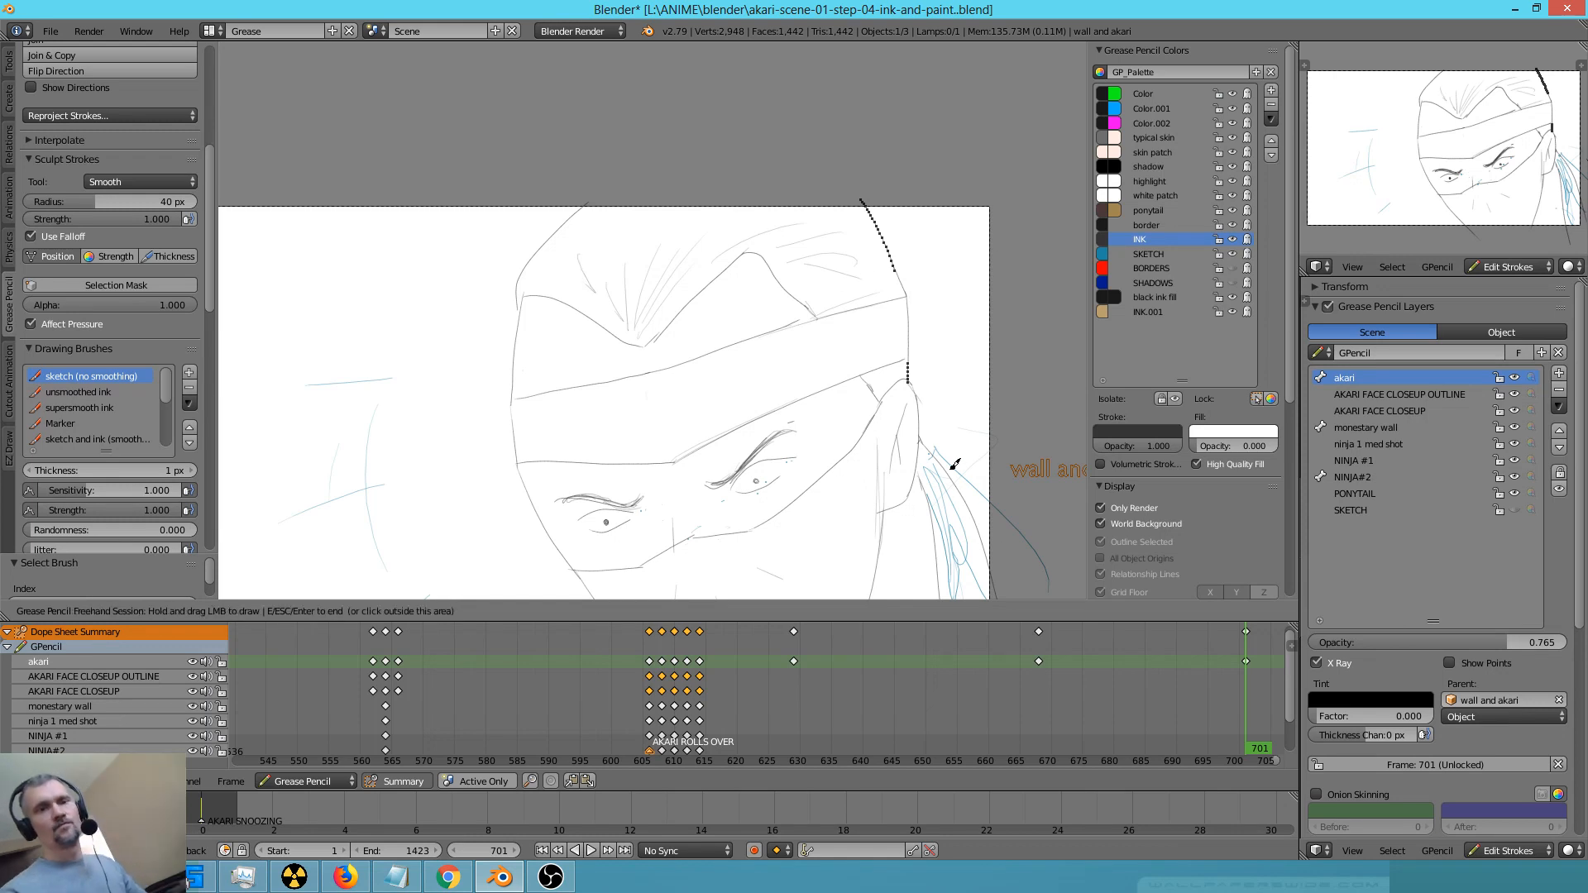
Lock the INK colour and erase the blue ponytail sketch behind the ear
left_click(1229, 252)
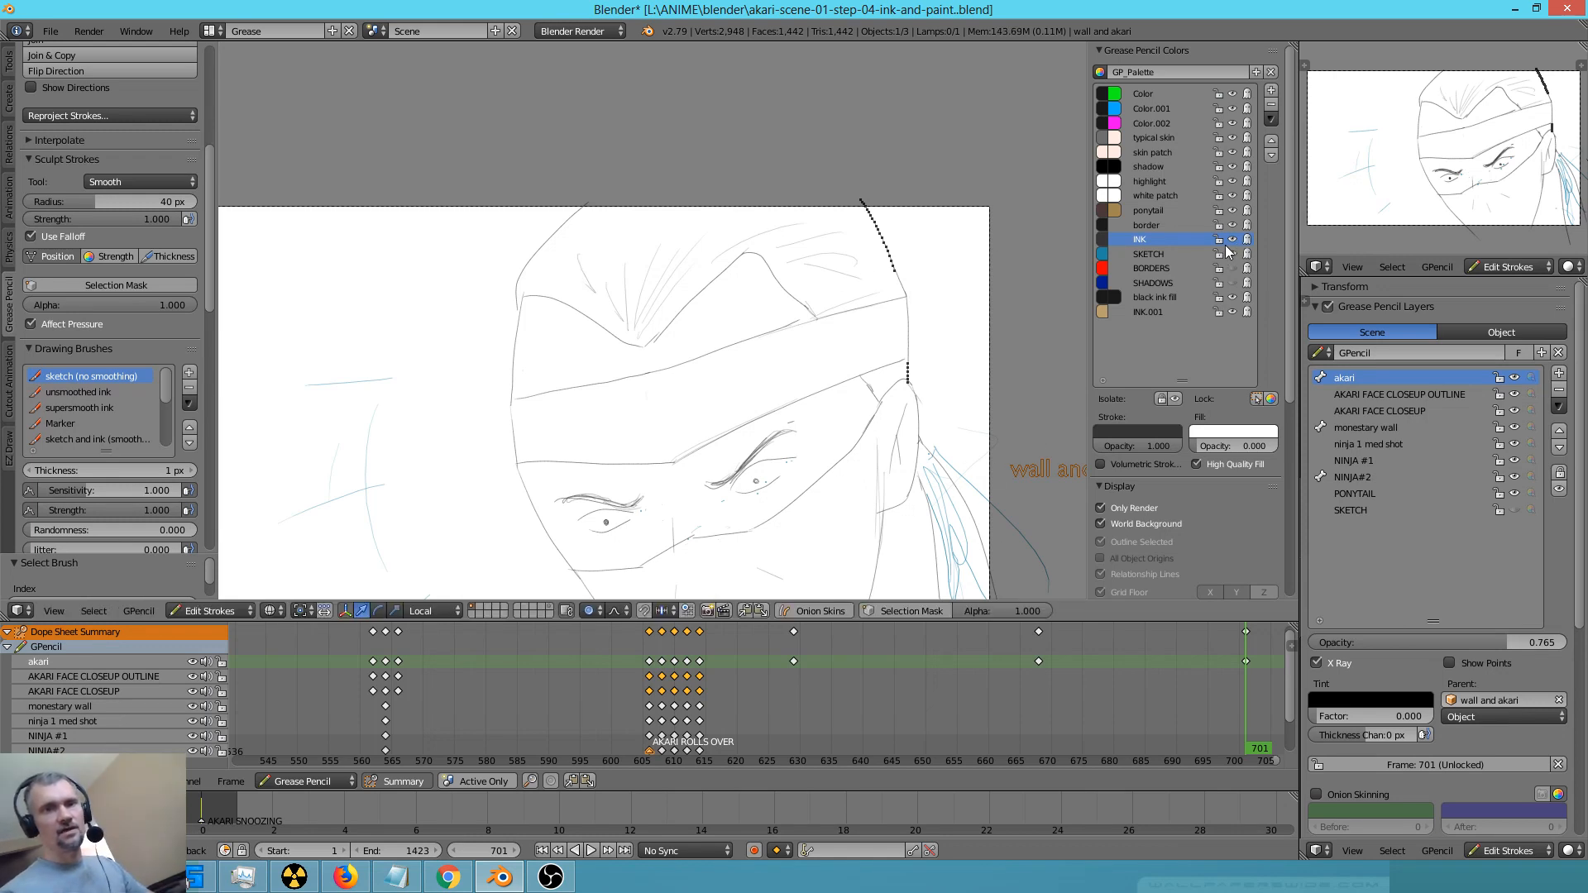
left_click(1219, 240)
mouse_move(923, 463)
right_mouse_down()
mouse_move(932, 479)
mouse_move(939, 443)
mouse_move(946, 549)
mouse_move(1017, 643)
right_mouse_up()
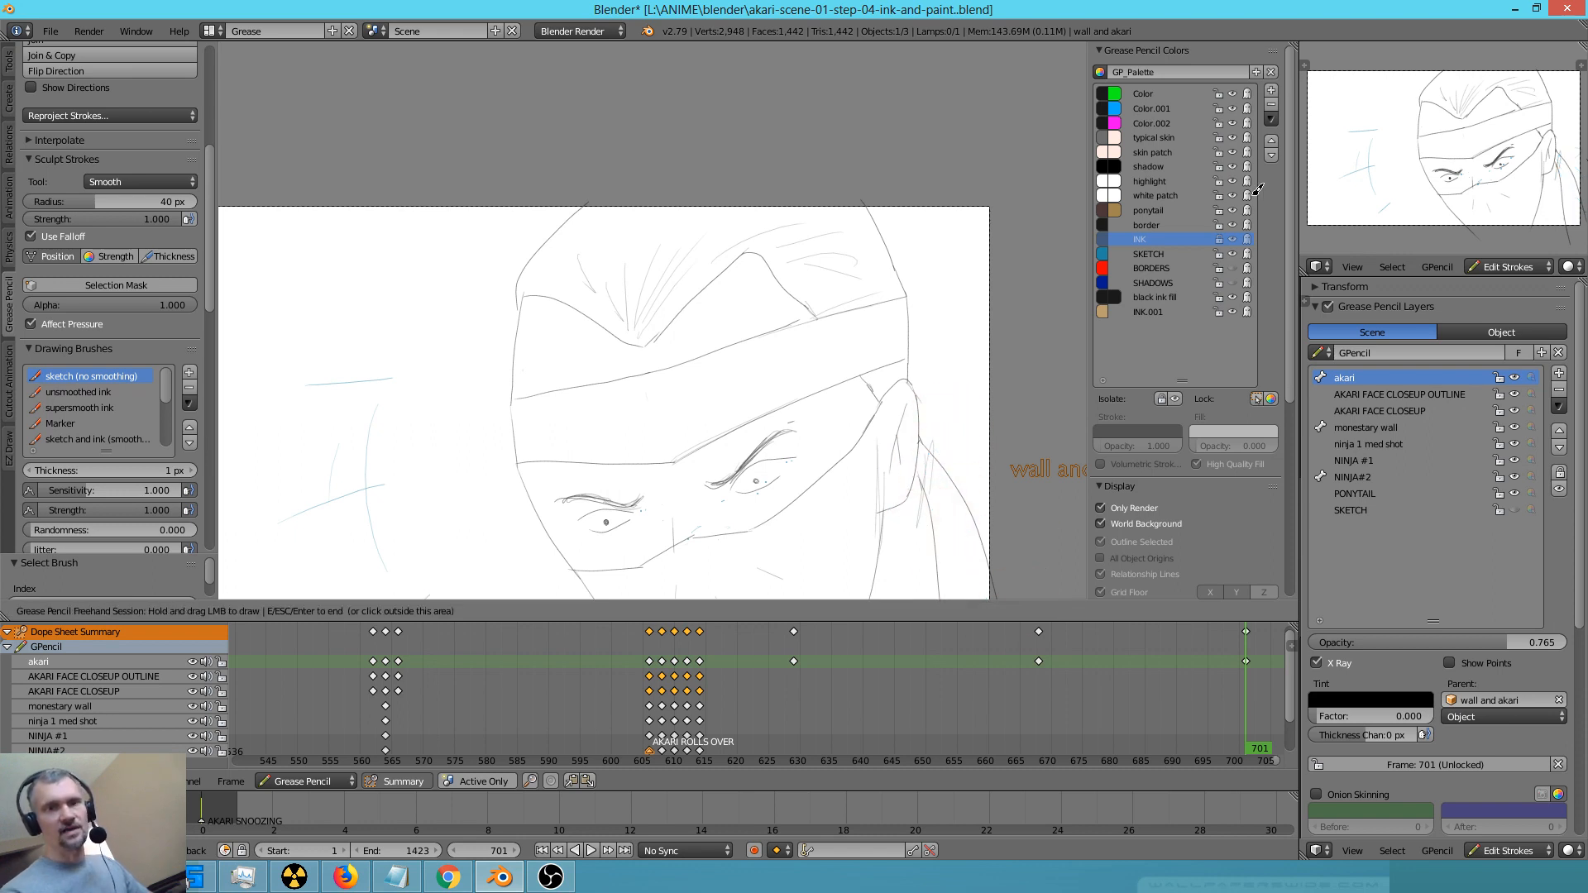
key("Escape")
key("ctrl+z")
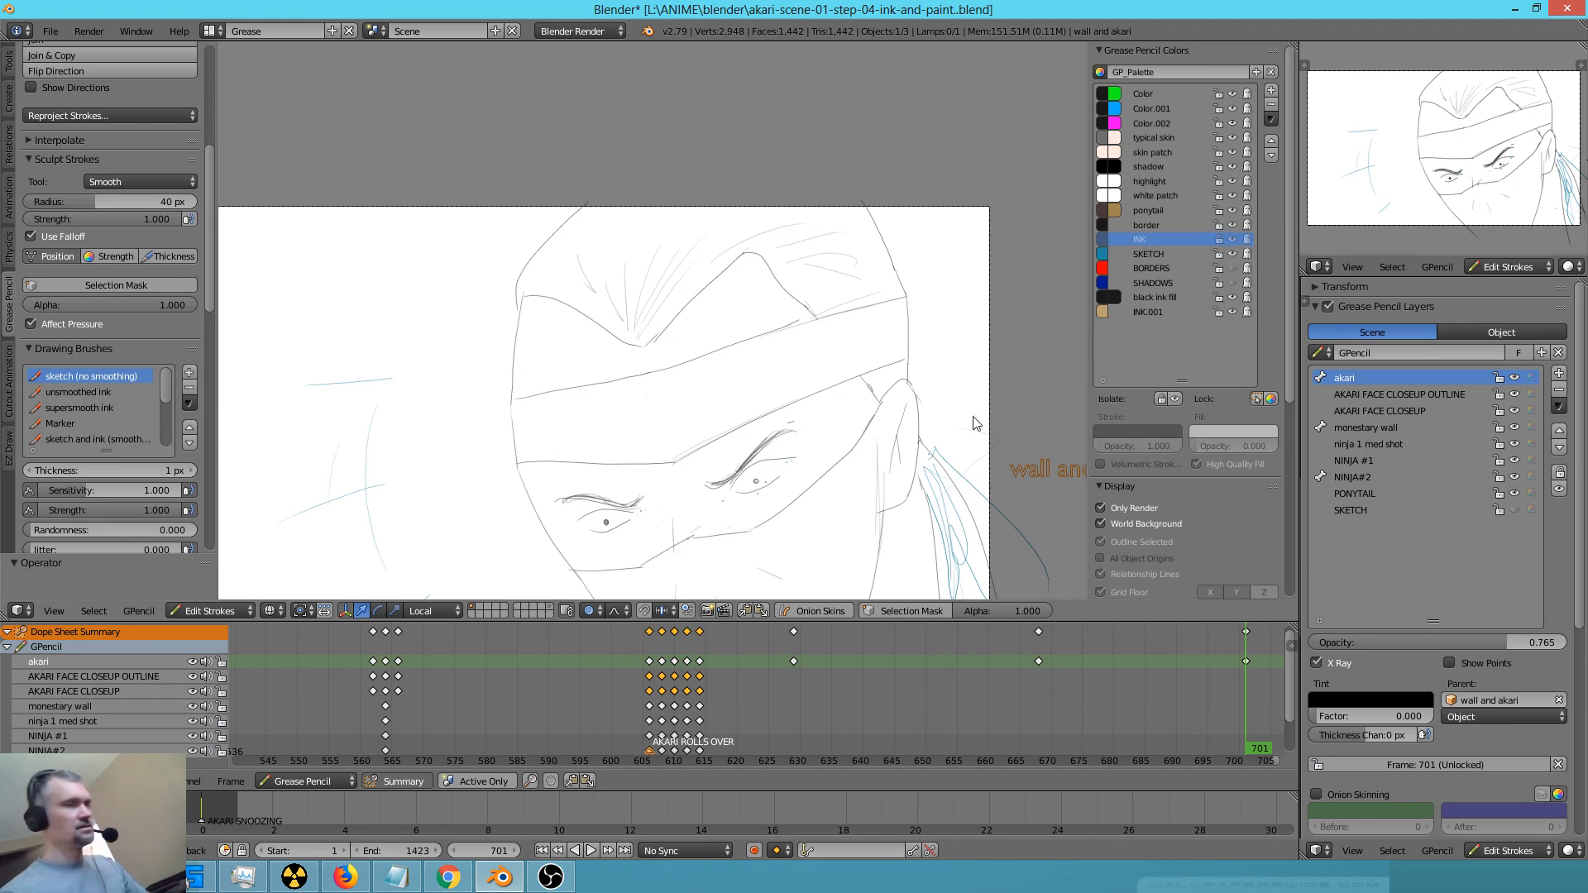
key("d")
mouse_move(976, 405)
right_mouse_down()
mouse_move(939, 524)
mouse_move(952, 579)
mouse_move(929, 469)
mouse_move(885, 496)
right_mouse_up()
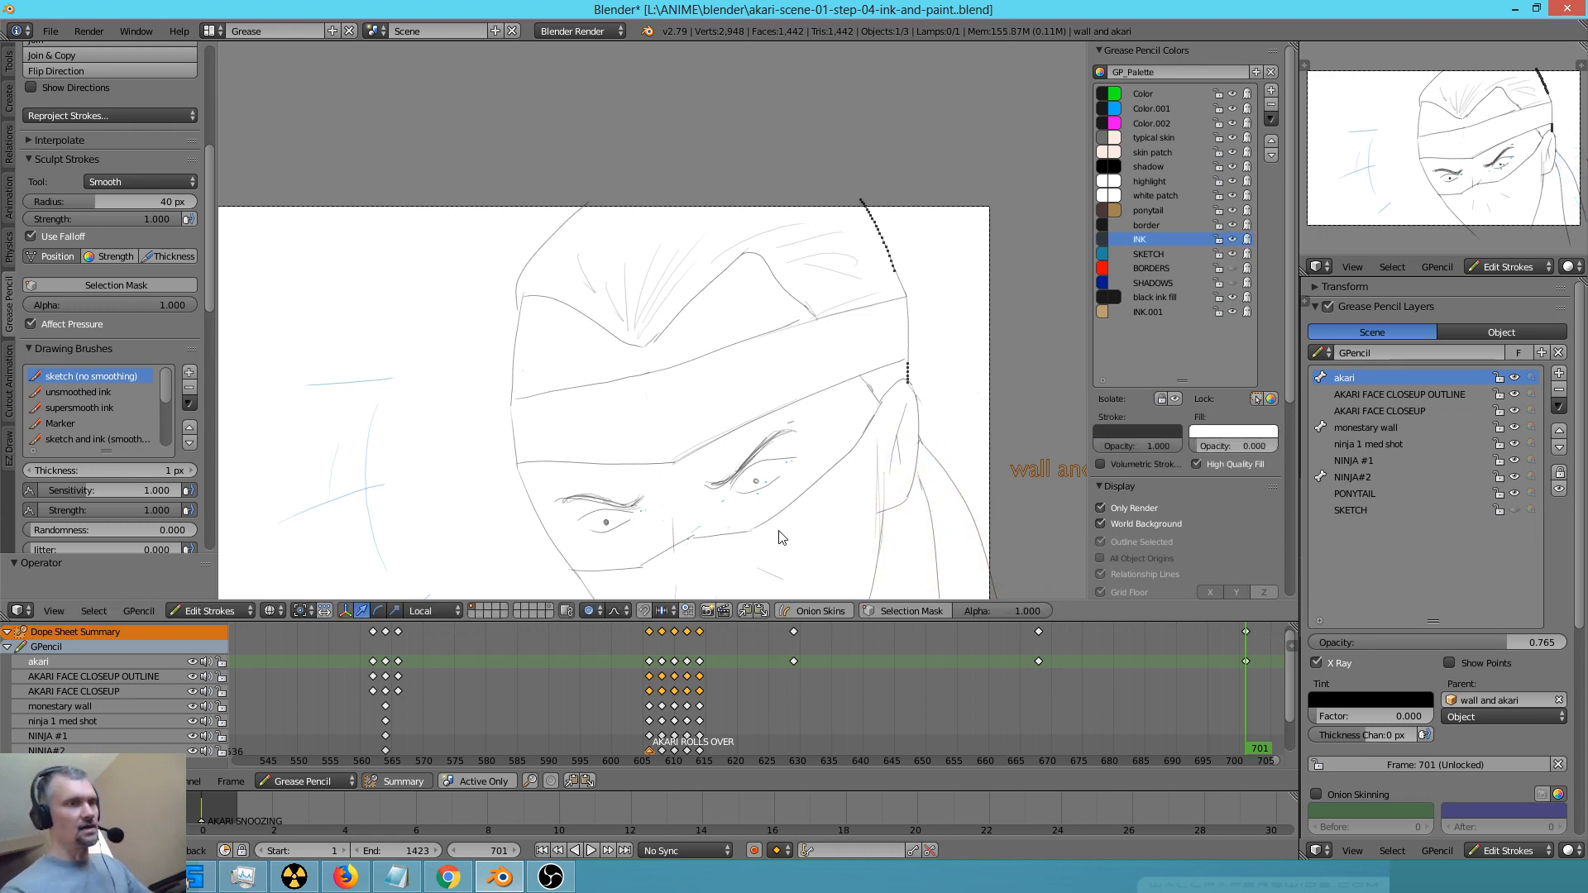
Retrace the neck line below the ear and the ponytail's inner and outer lines with INK
mouse_move(385, 324)
right_mouse_down()
mouse_move(372, 319)
mouse_move(389, 318)
right_mouse_up()
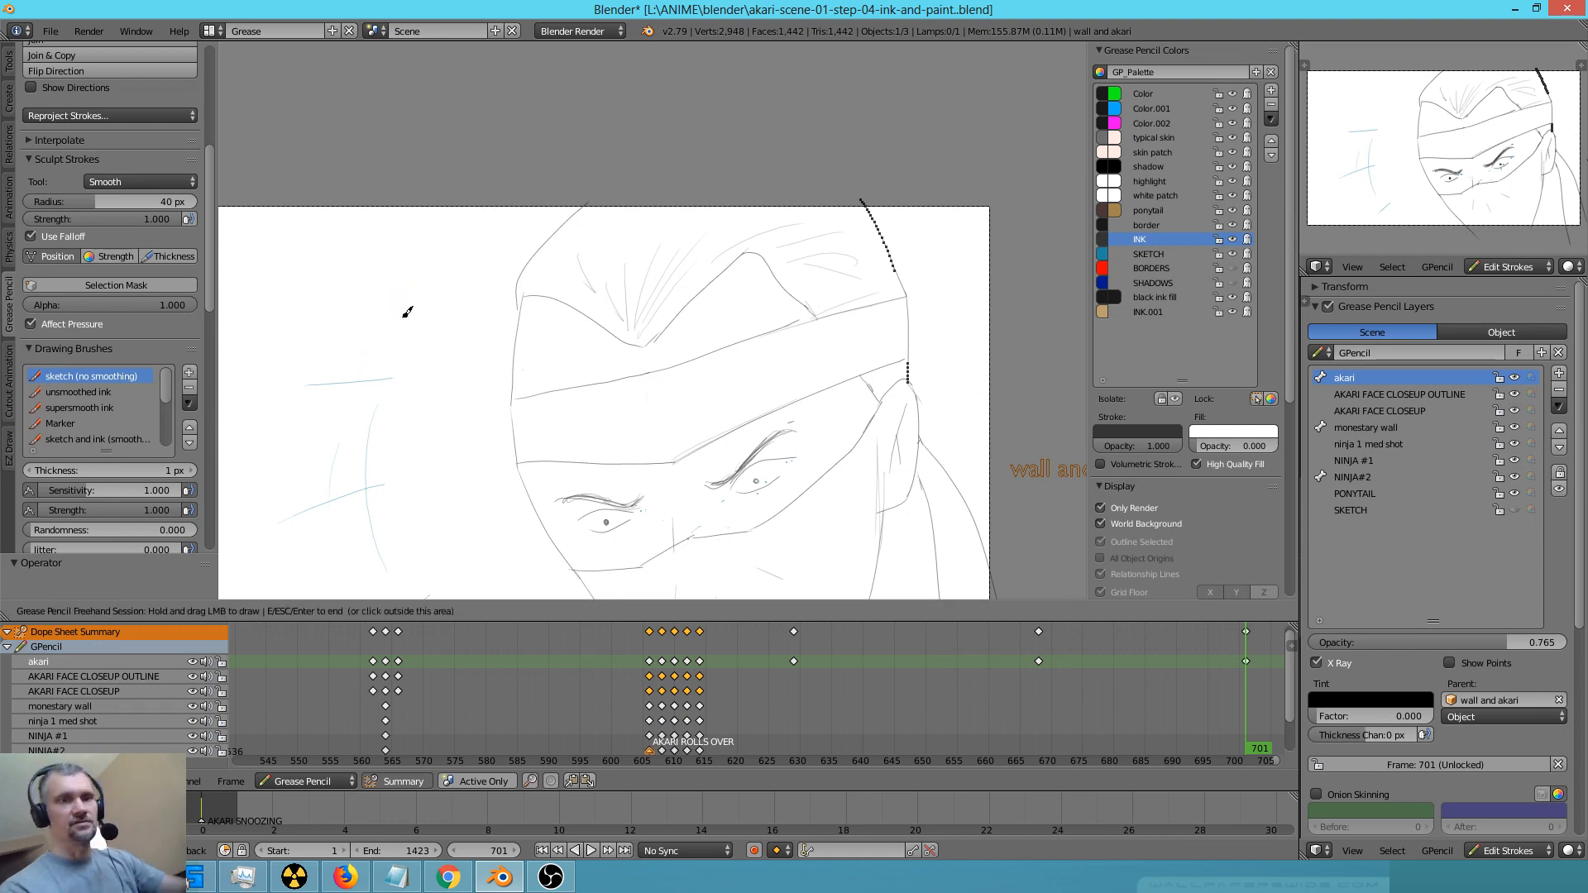
mouse_move(883, 473)
right_mouse_down()
mouse_move(858, 485)
mouse_move(861, 454)
mouse_move(864, 467)
right_mouse_up()
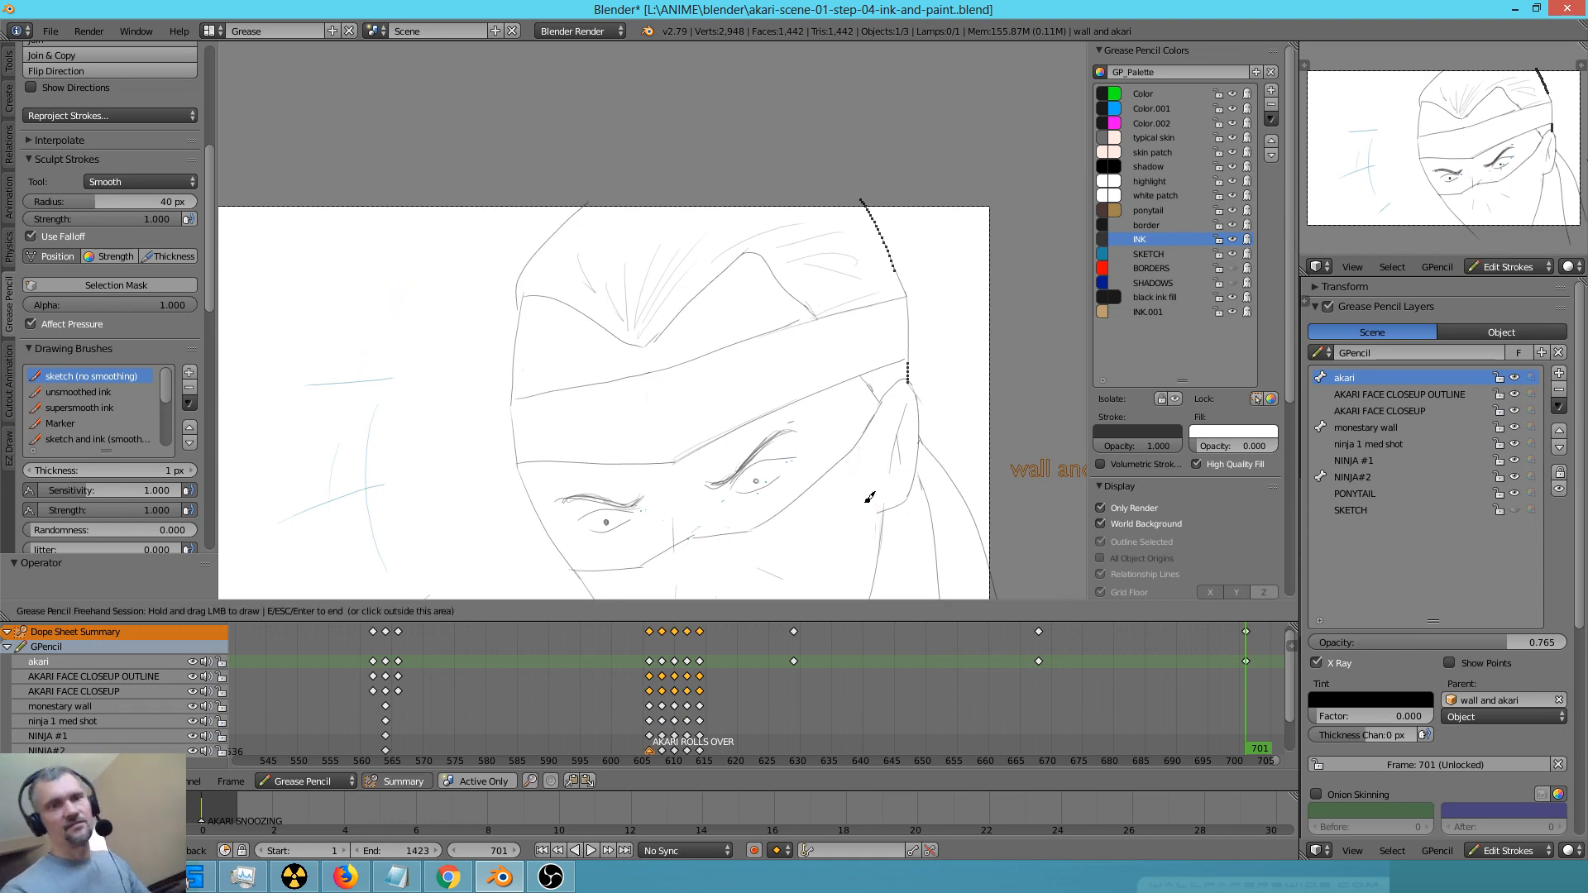
left_click_drag(908, 423, 879, 555)
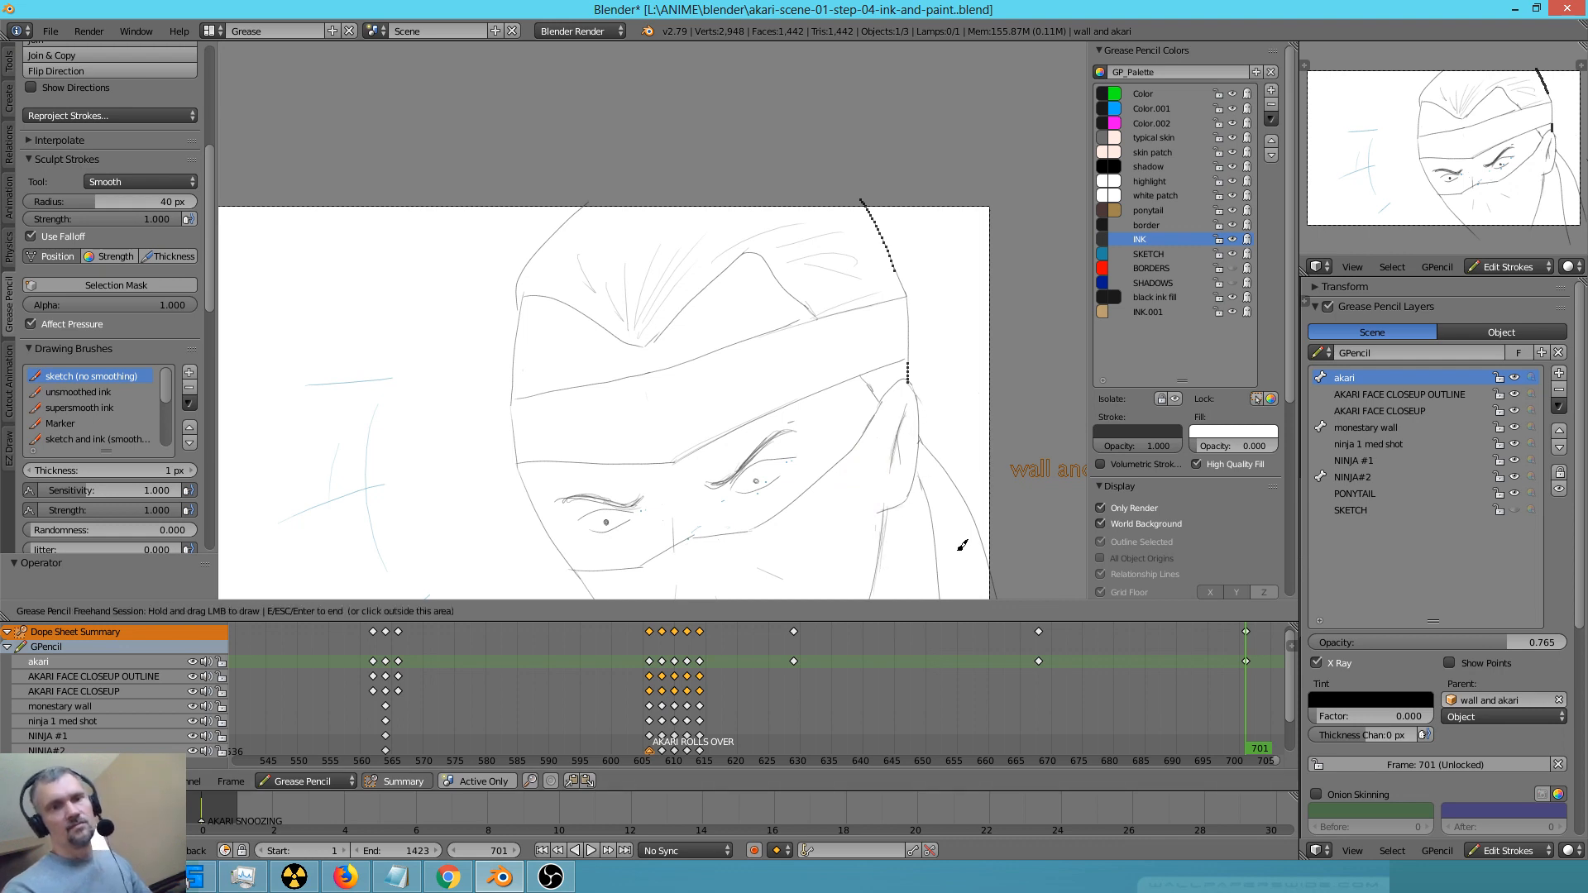
left_click_drag(917, 463, 938, 563)
left_click_drag(921, 482, 942, 588)
left_click_drag(920, 440, 986, 550)
left_click_drag(920, 441, 996, 603)
Add a short crease in the headband and retrace the head's outline on both sides, extending it past the frame's upper edge
left_click_drag(652, 382, 662, 440)
left_click_drag(512, 399, 517, 467)
left_click_drag(512, 390, 518, 465)
left_click_drag(523, 293, 526, 392)
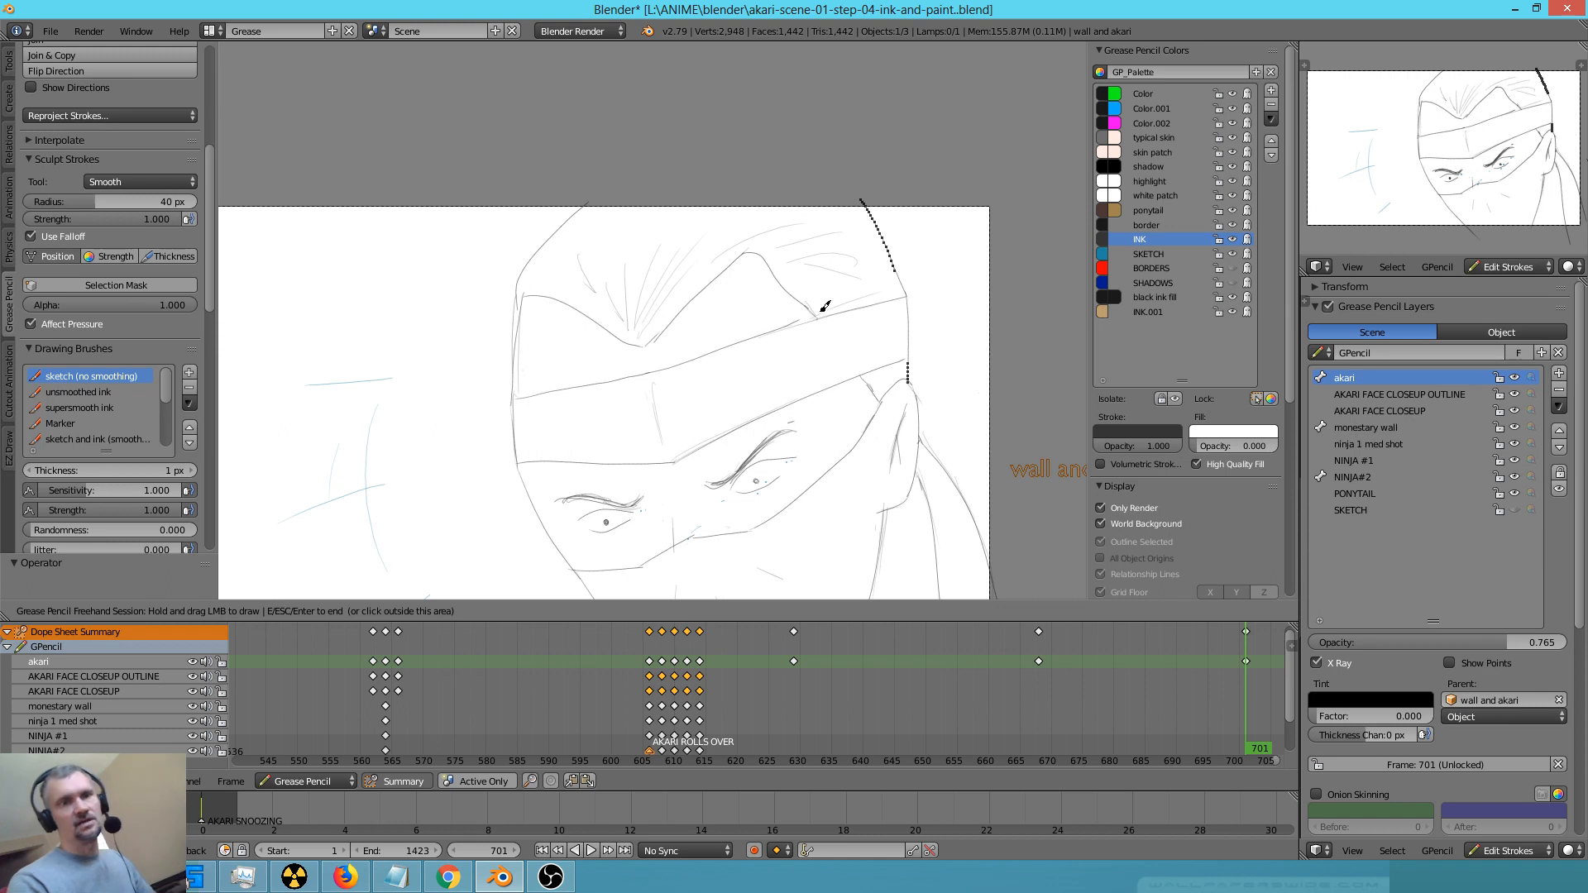
mouse_move(906, 283)
left_mouse_down()
mouse_move(896, 267)
mouse_move(912, 313)
left_mouse_up()
left_click_drag(909, 300, 913, 369)
left_click_drag(862, 204, 896, 273)
left_click_drag(852, 186, 863, 196)
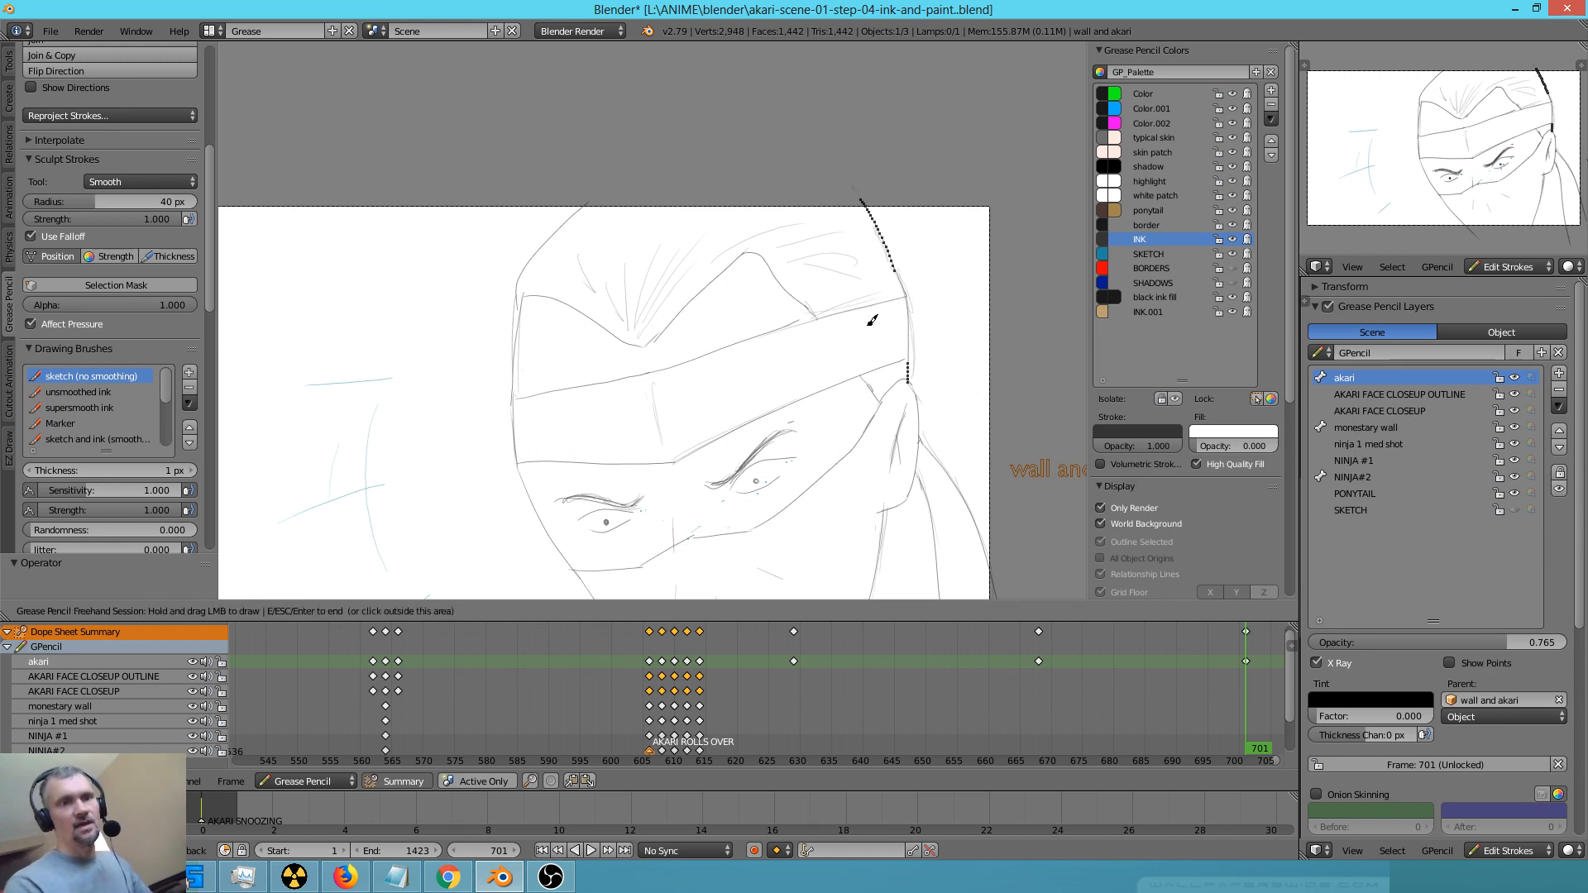
right_click_drag(823, 416, 807, 418)
left_click_drag(771, 418, 769, 413)
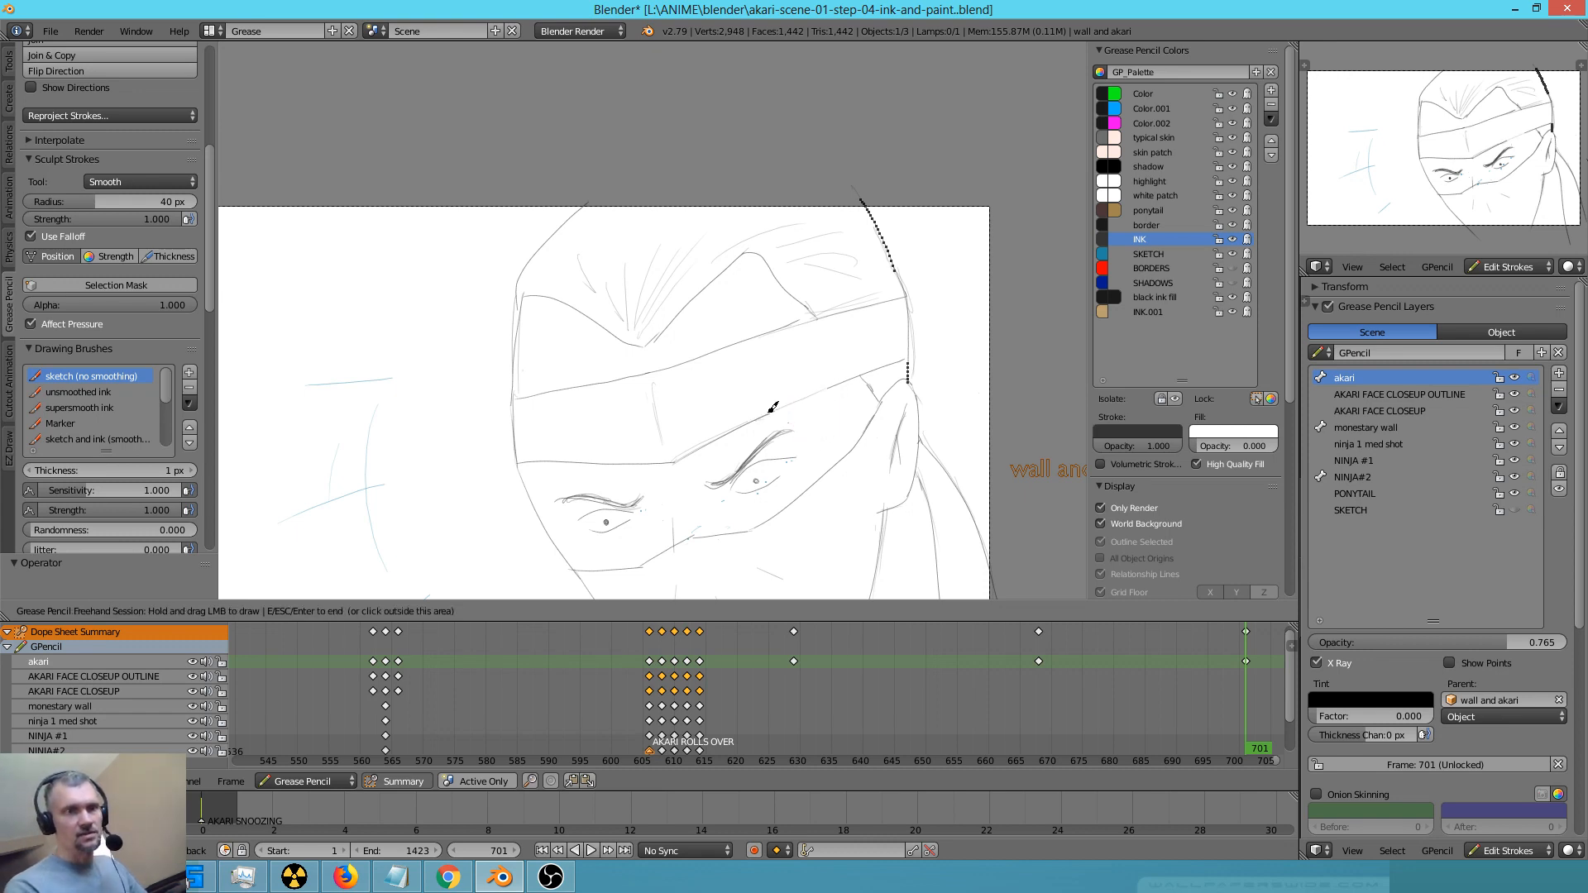
right_click_drag(380, 321, 335, 274)
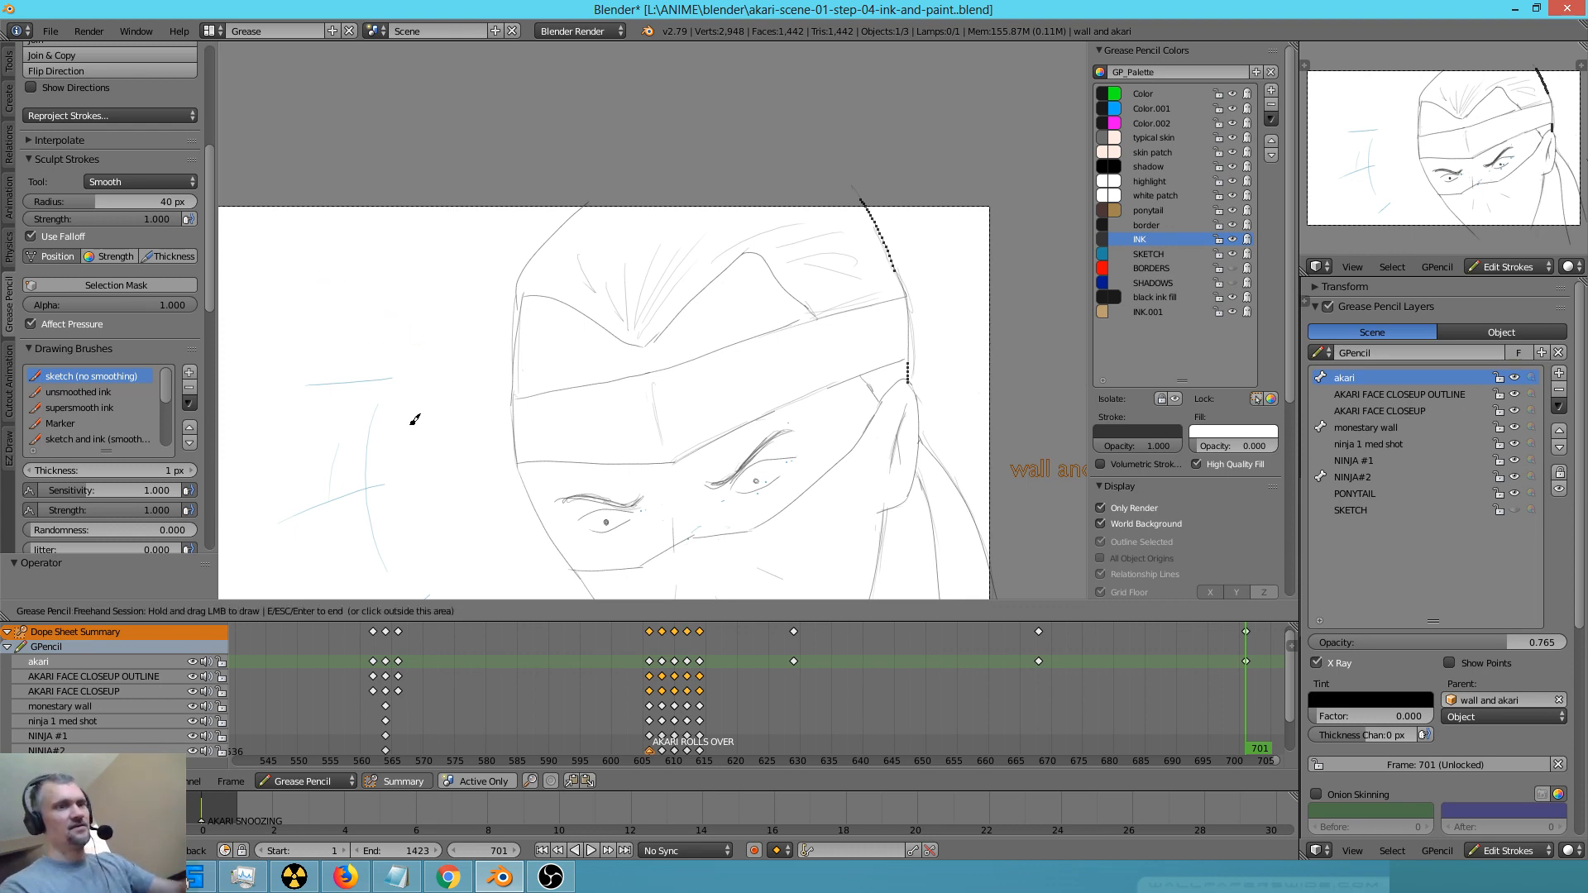
Step back through the earlier keyframes from frame 701 to 606 to review the character's drawings
key("Down")
key("Up")
key("Down")
mouse_move(580, 274)
left_mouse_down()
mouse_move(590, 222)
mouse_move(623, 272)
left_mouse_up()
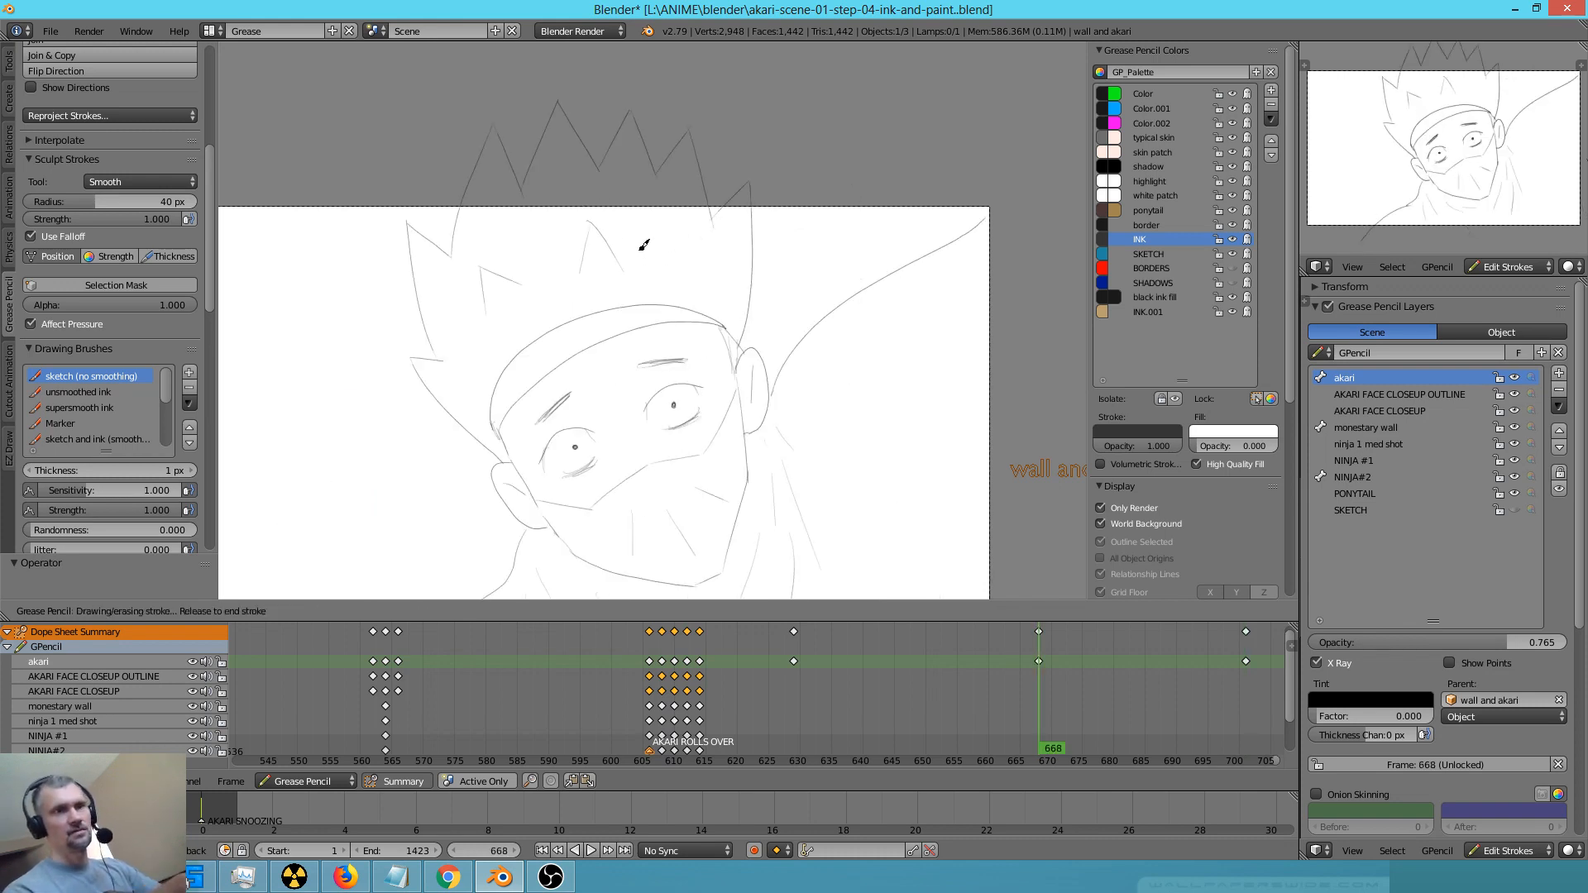
key("Down")
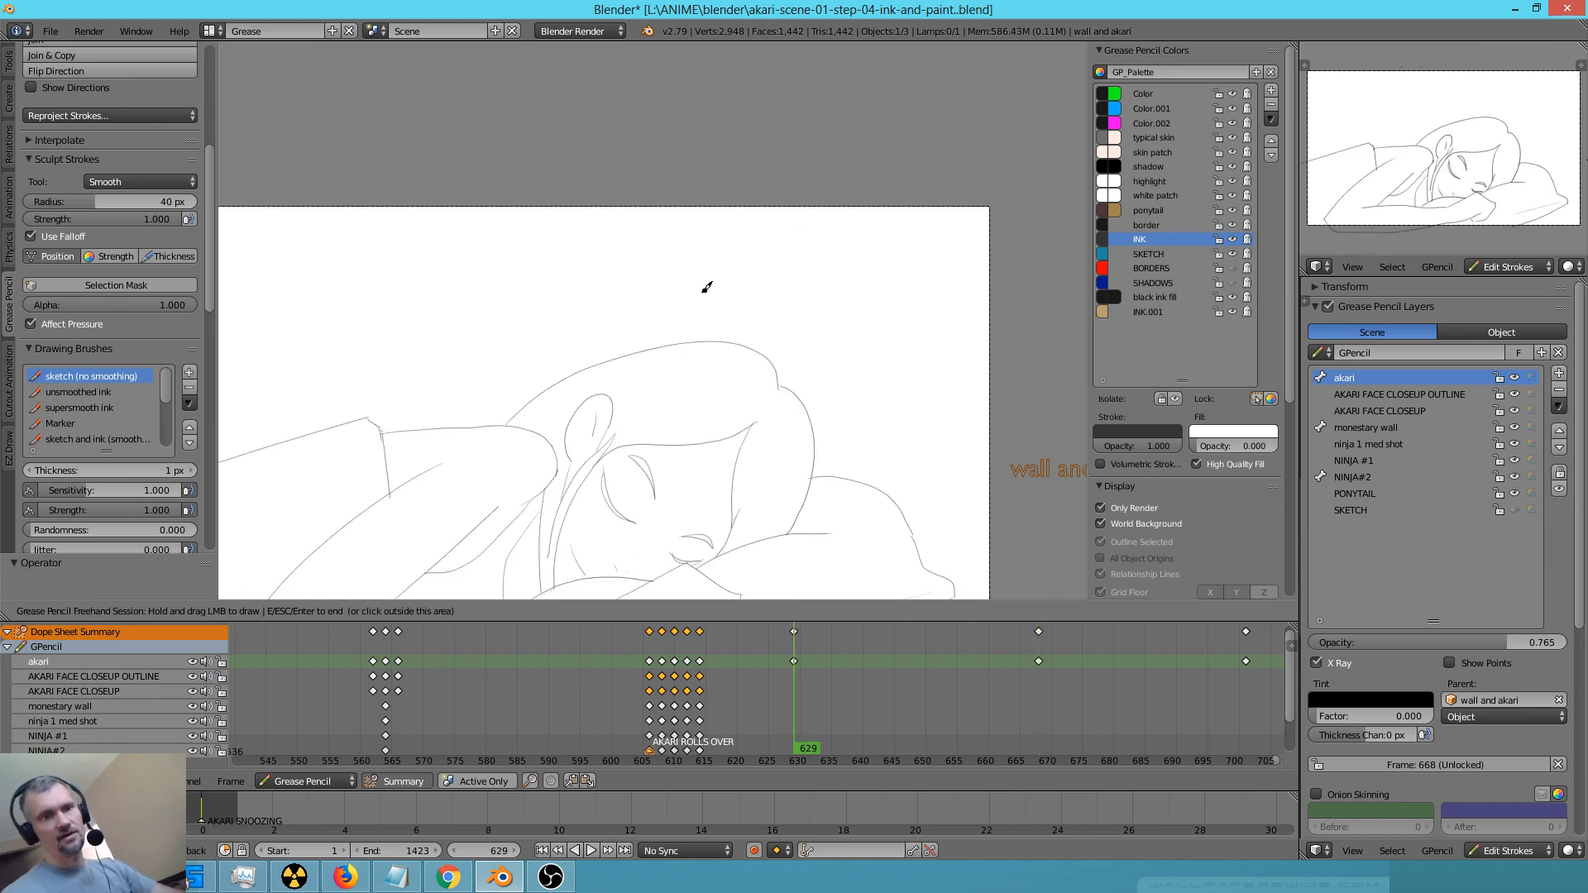
key("Down")
key("Down")
key("Down")
key("Down")
key("Down")
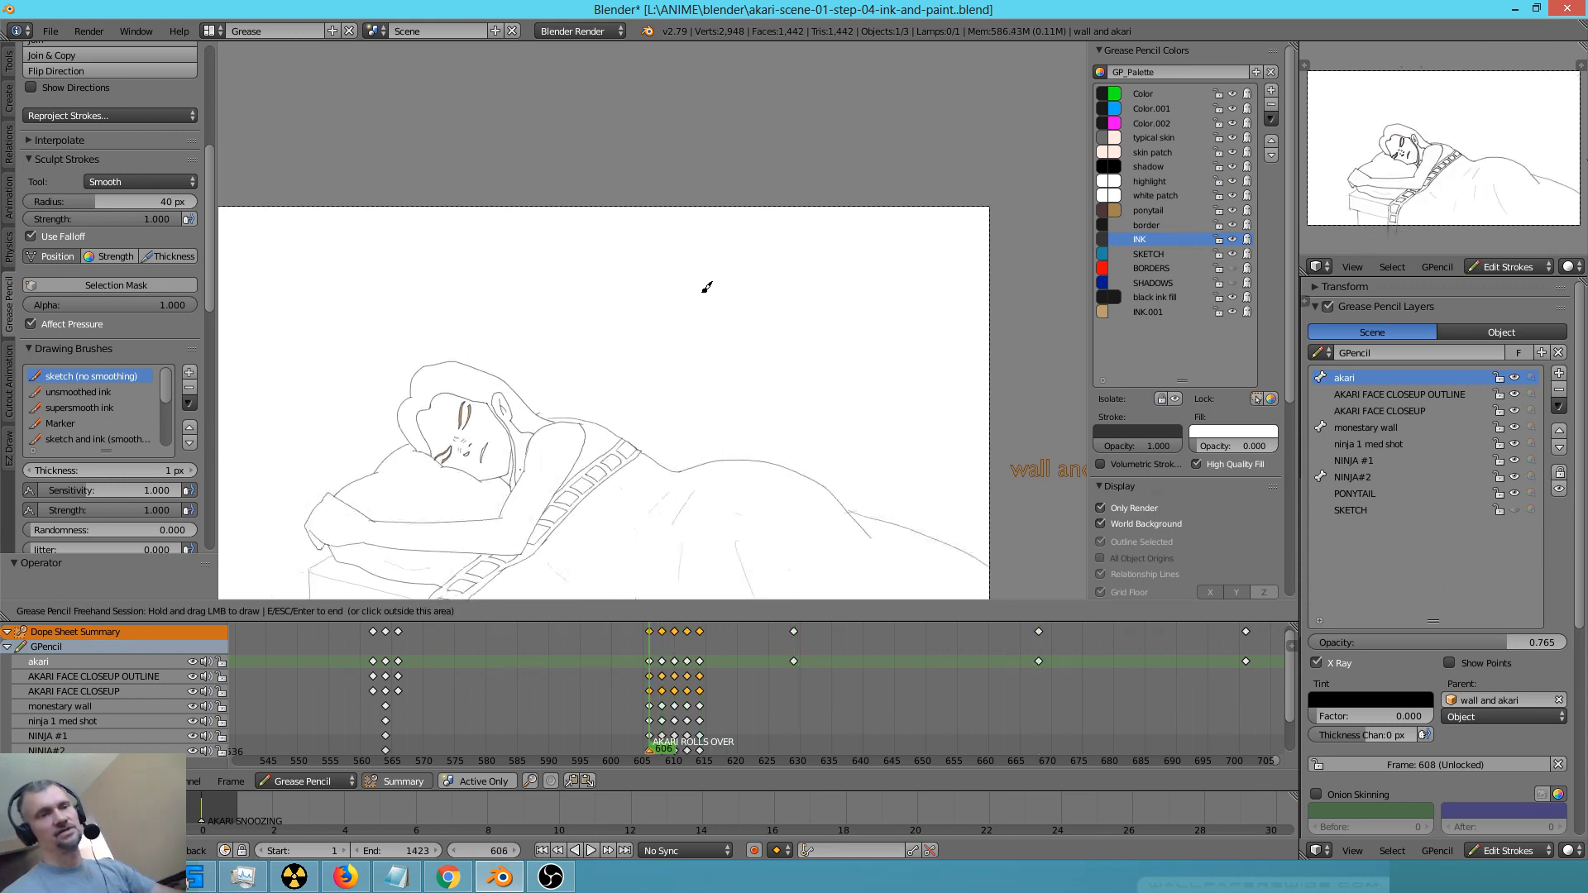
Step back and forth through the roll-over keyframes around frame 606 with the whole camera frame in view
key("Down")
key("Up")
middle_click_drag(730, 461, 776, 379, "shift")
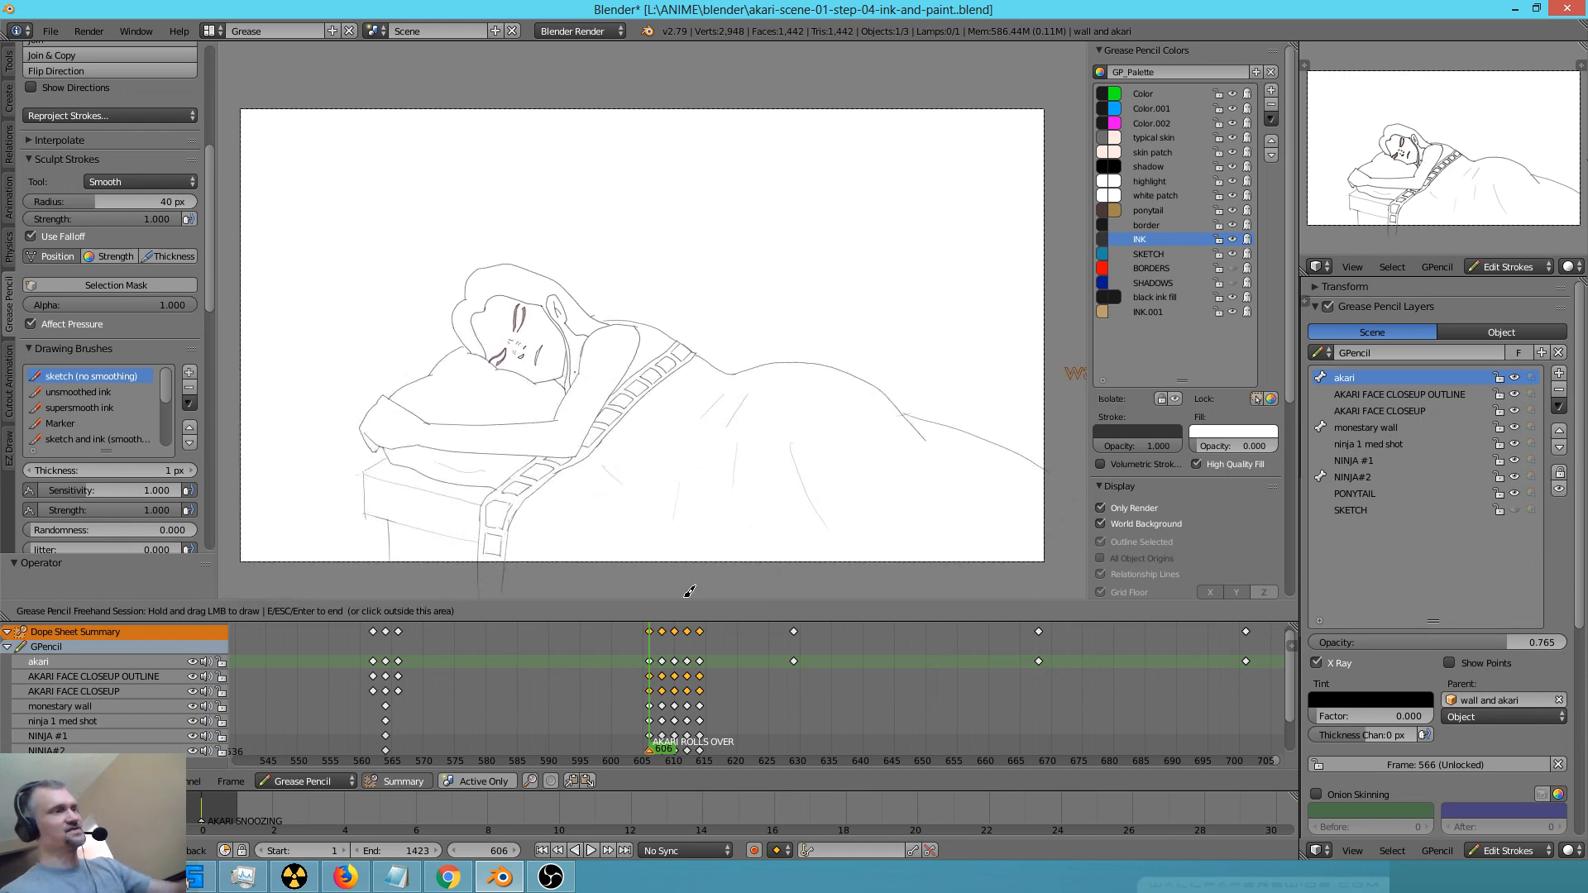
key("Up")
key("Up")
key("Up")
key("Down")
key("Down")
key("Down")
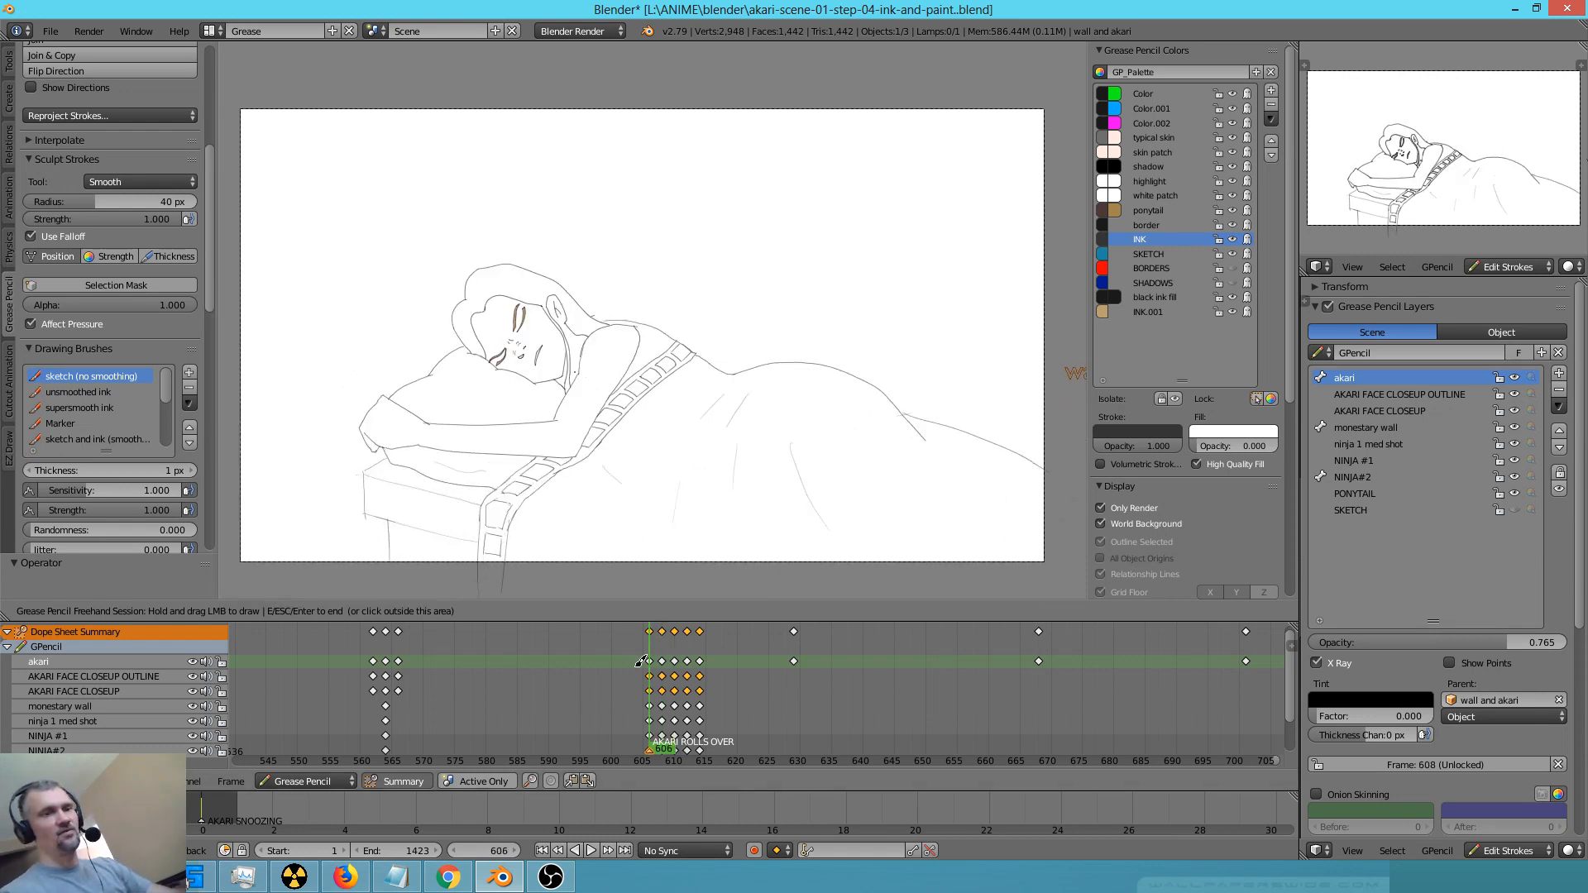
Play back the sleeping character's roll-over animation starting at frame 600
left_click(649, 726)
left_click(610, 685)
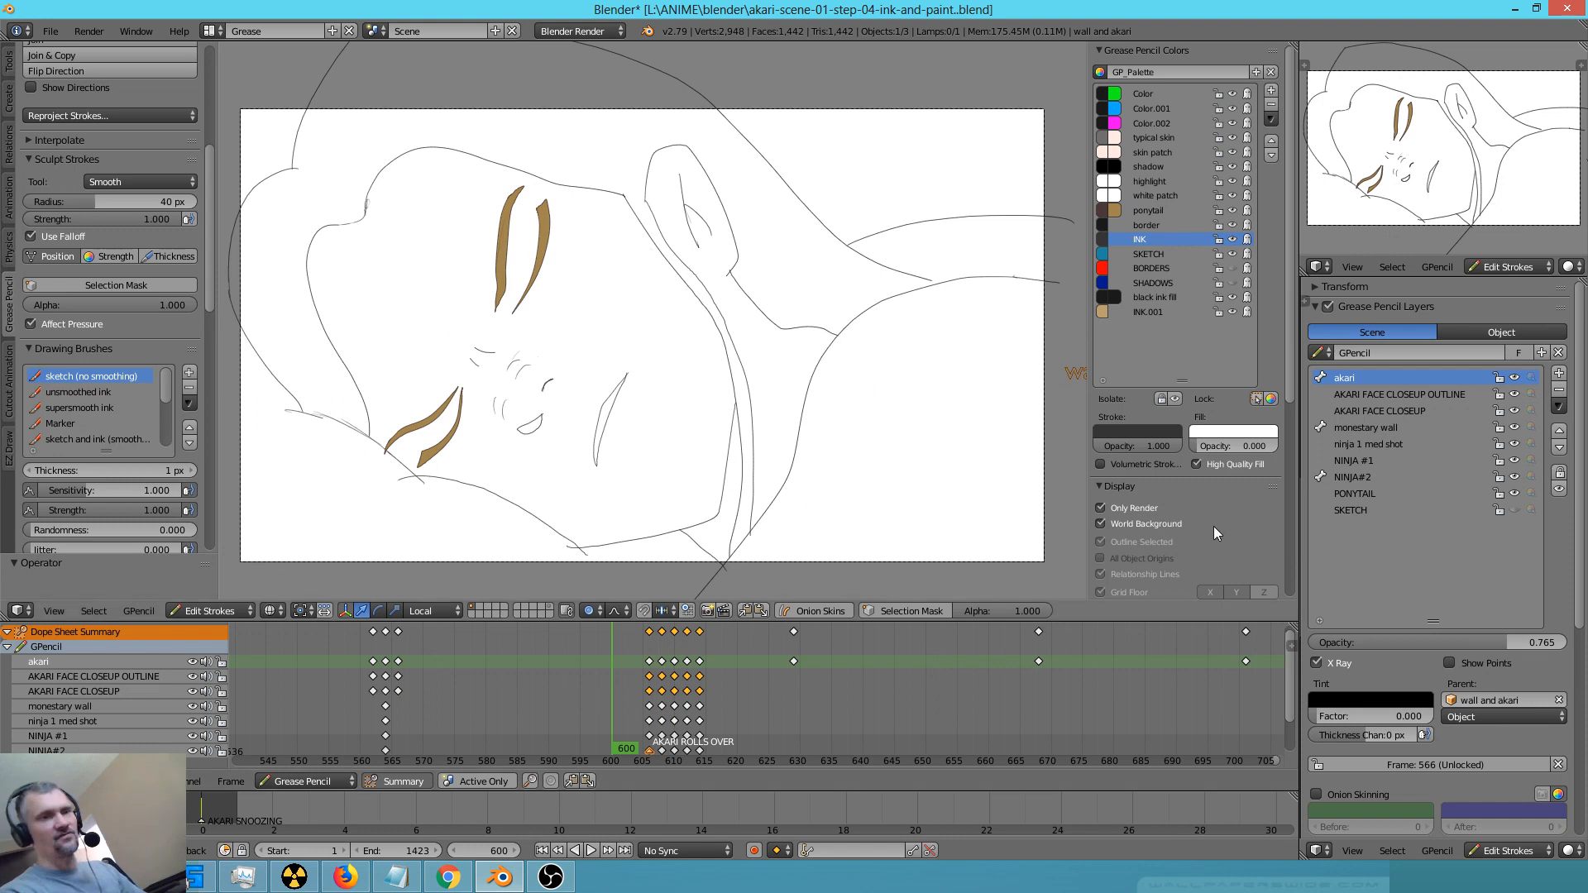
key("alt+a")
key("Escape")
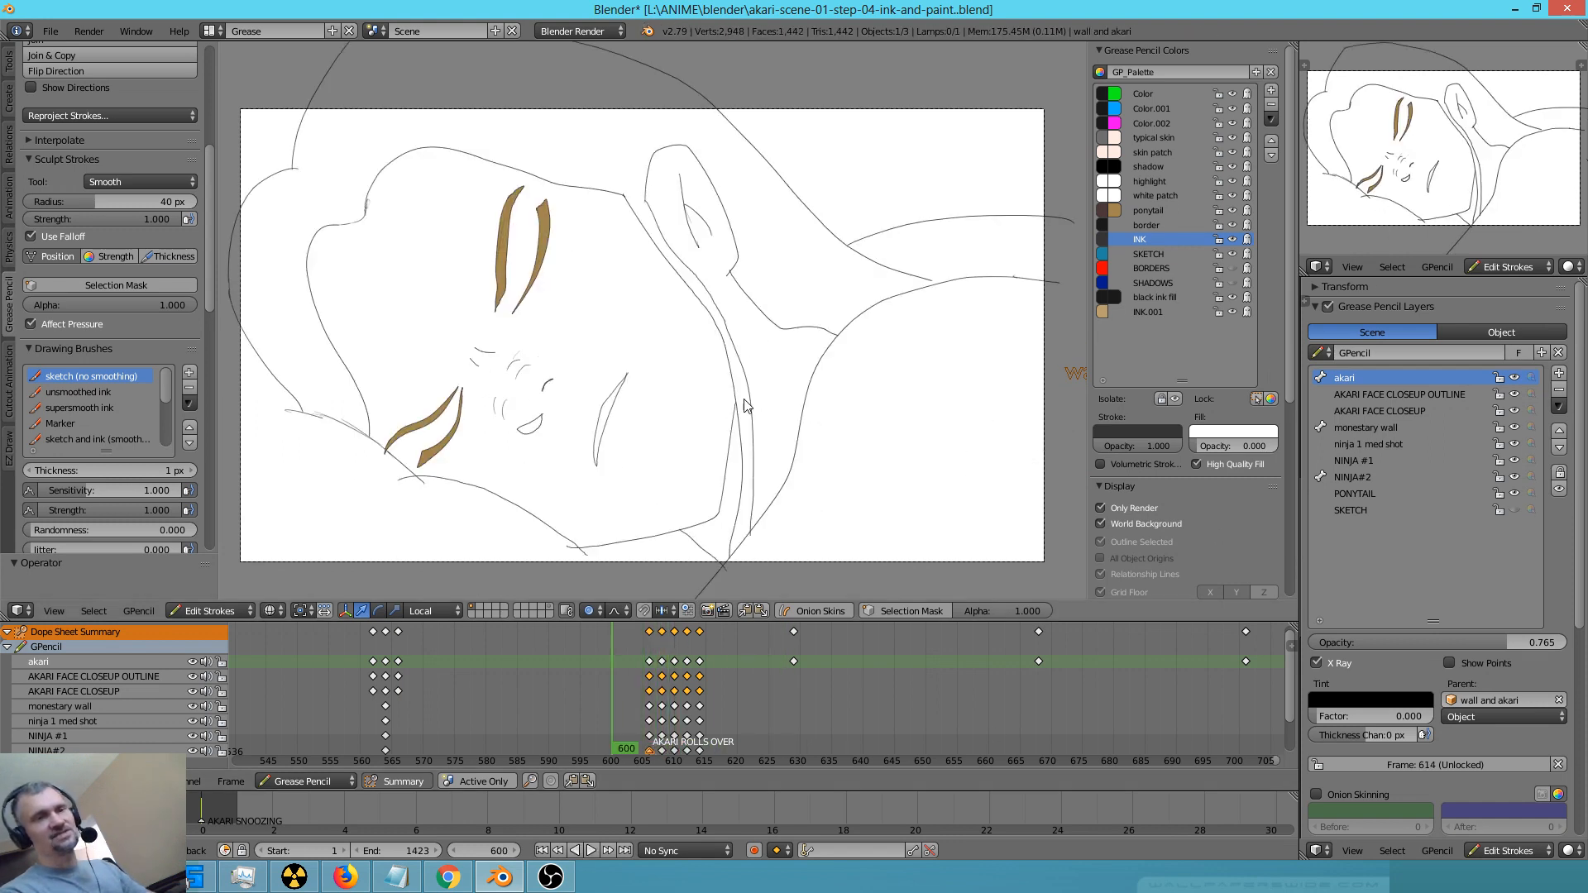
key("alt+a")
key("Escape")
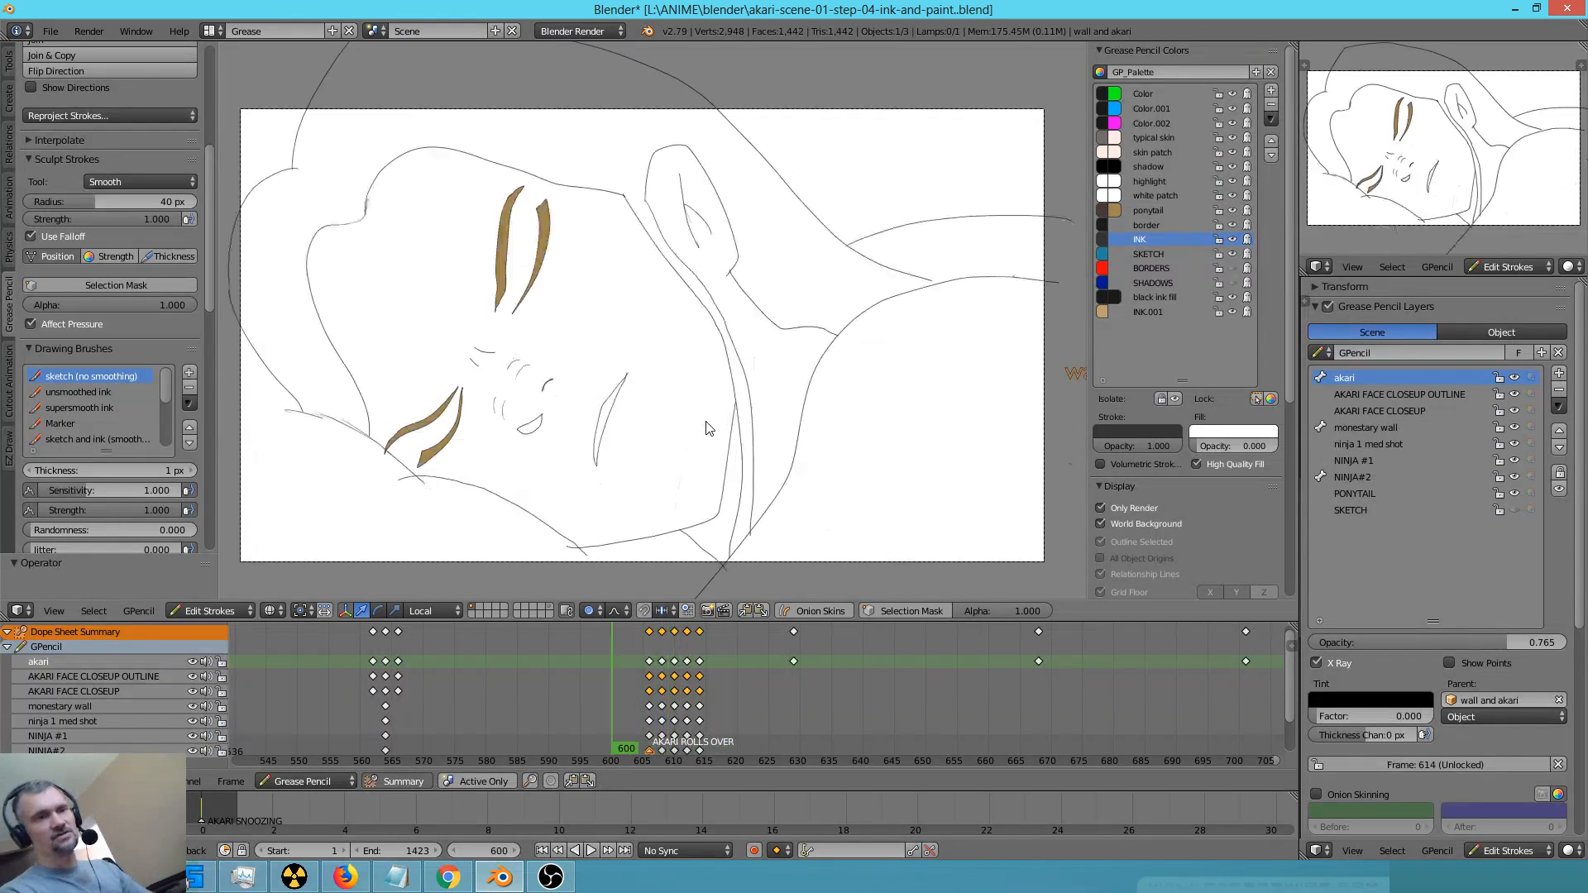
key("alt+a")
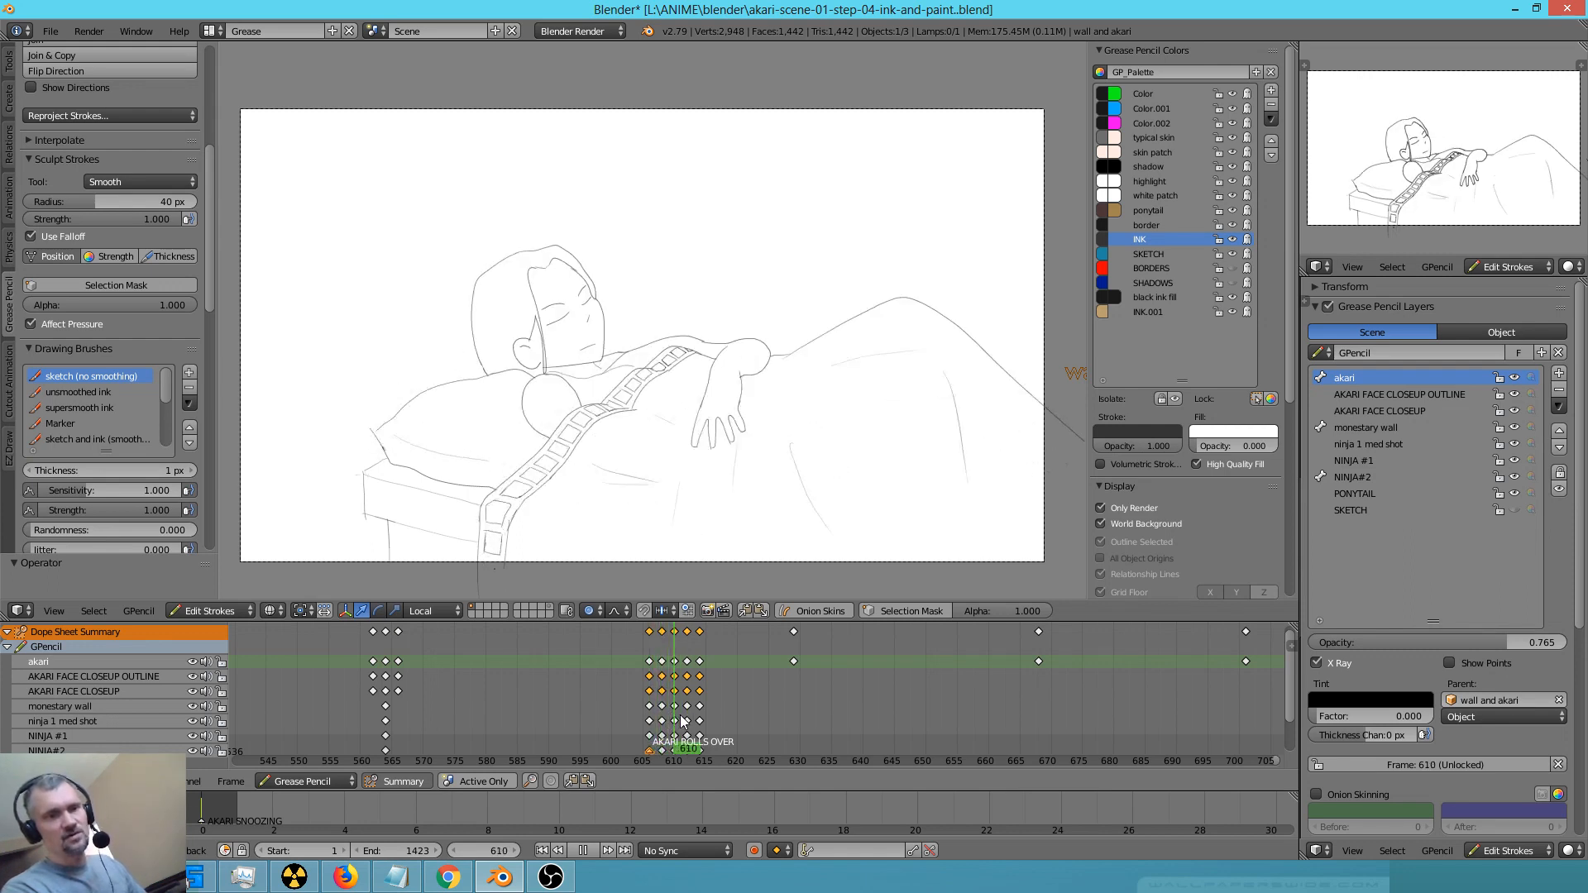
Copy the lower part of the blanket's border strokes on frame 612 and save over the current file
left_click_drag(700, 726, 688, 726)
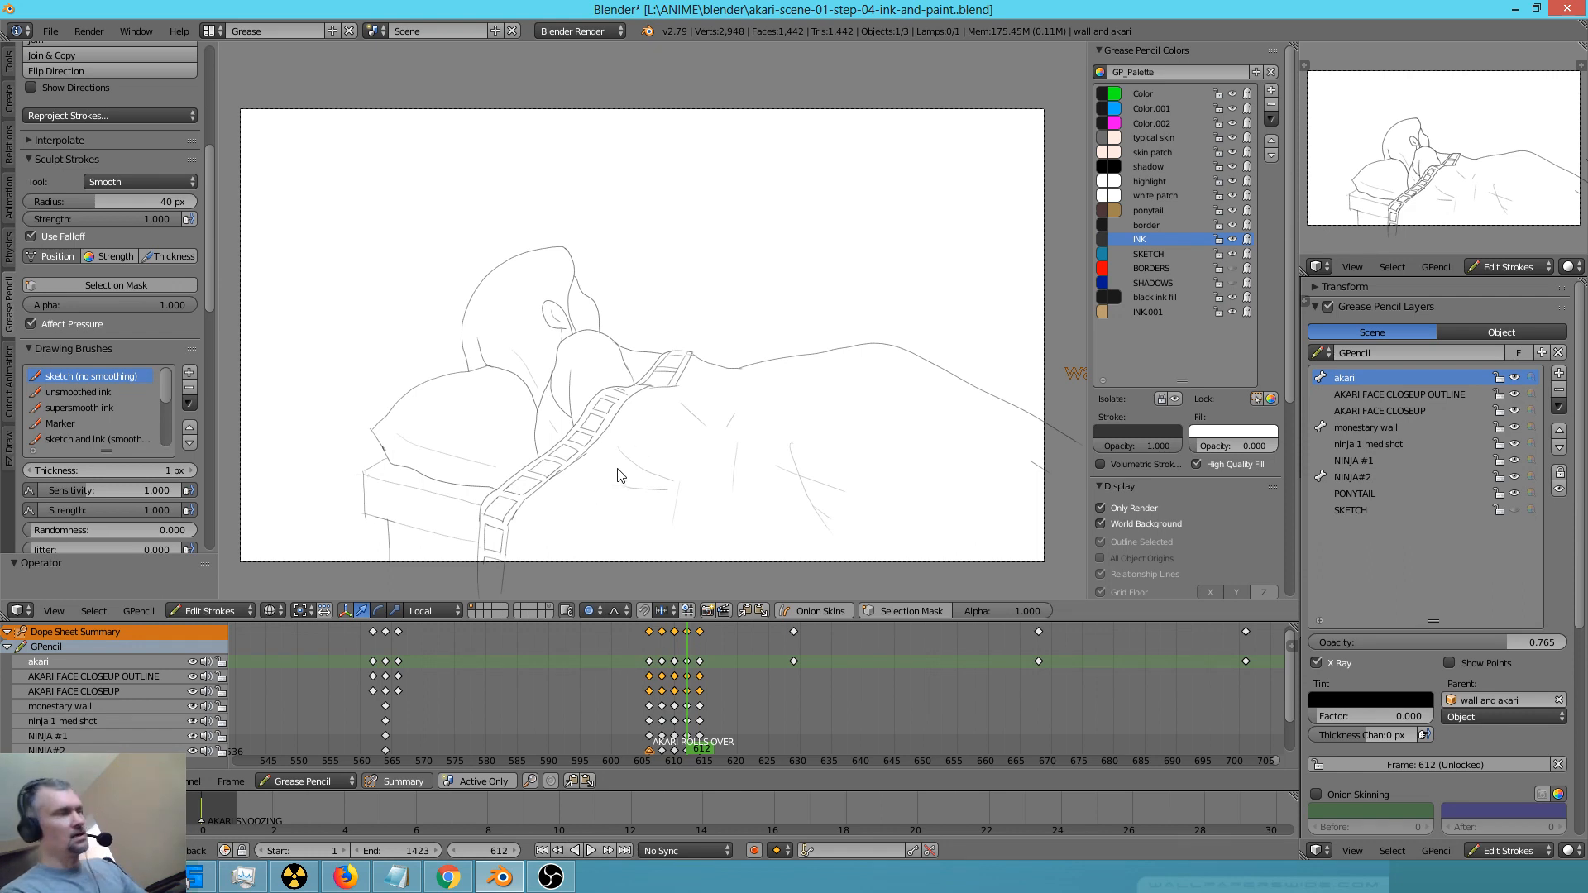
mouse_move(612, 472)
left_mouse_down("ctrl")
mouse_move(610, 439)
mouse_move(532, 452)
mouse_move(492, 501)
mouse_move(585, 493)
left_mouse_up("ctrl")
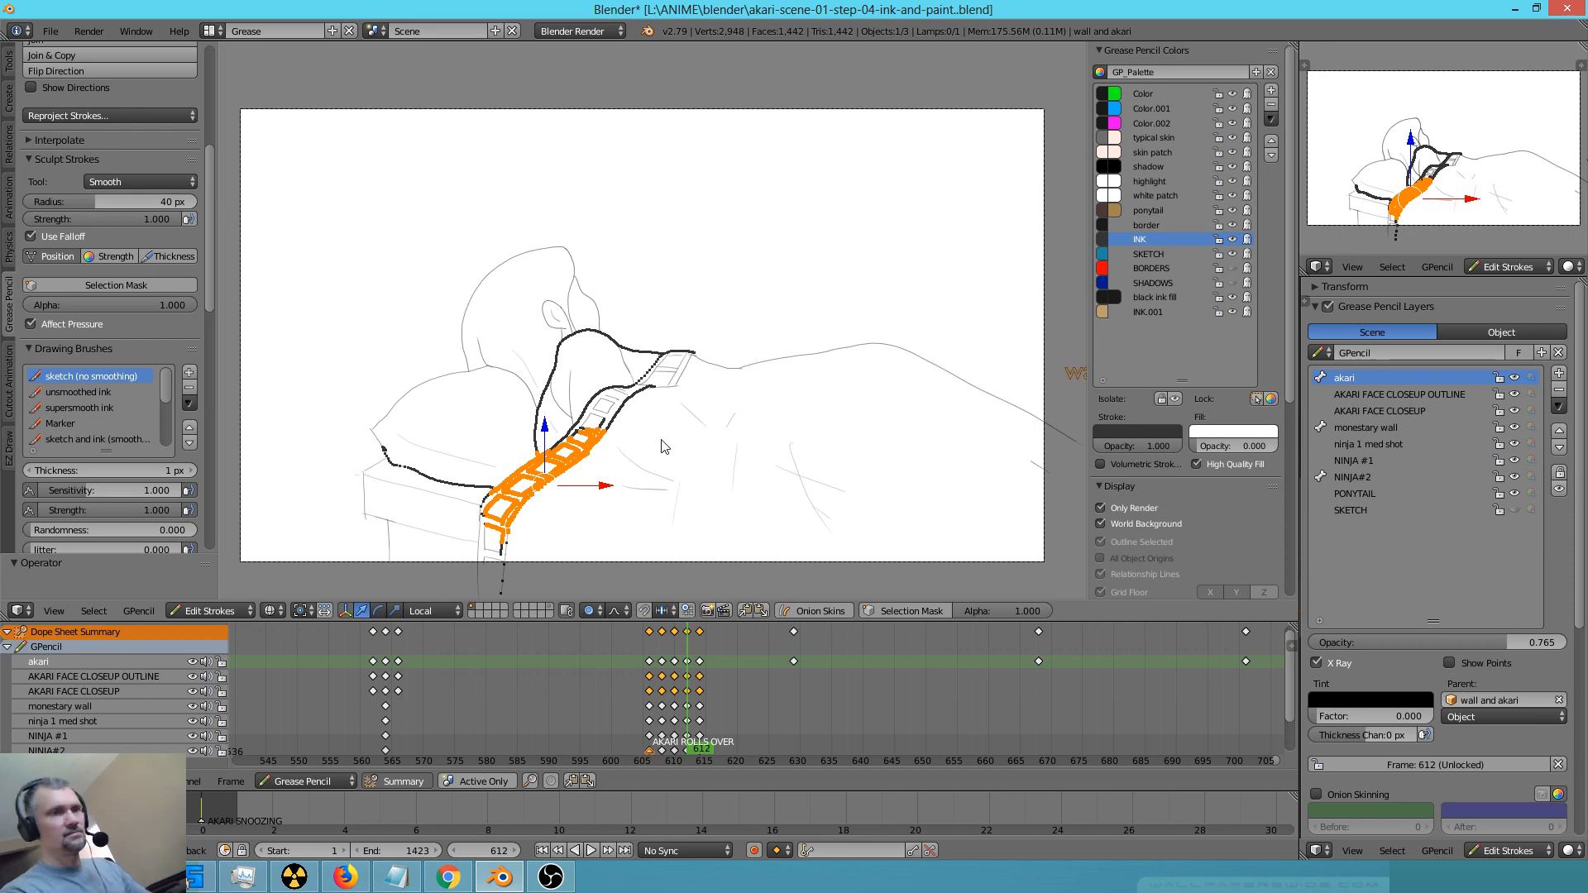
key("a")
key("ctrl+s")
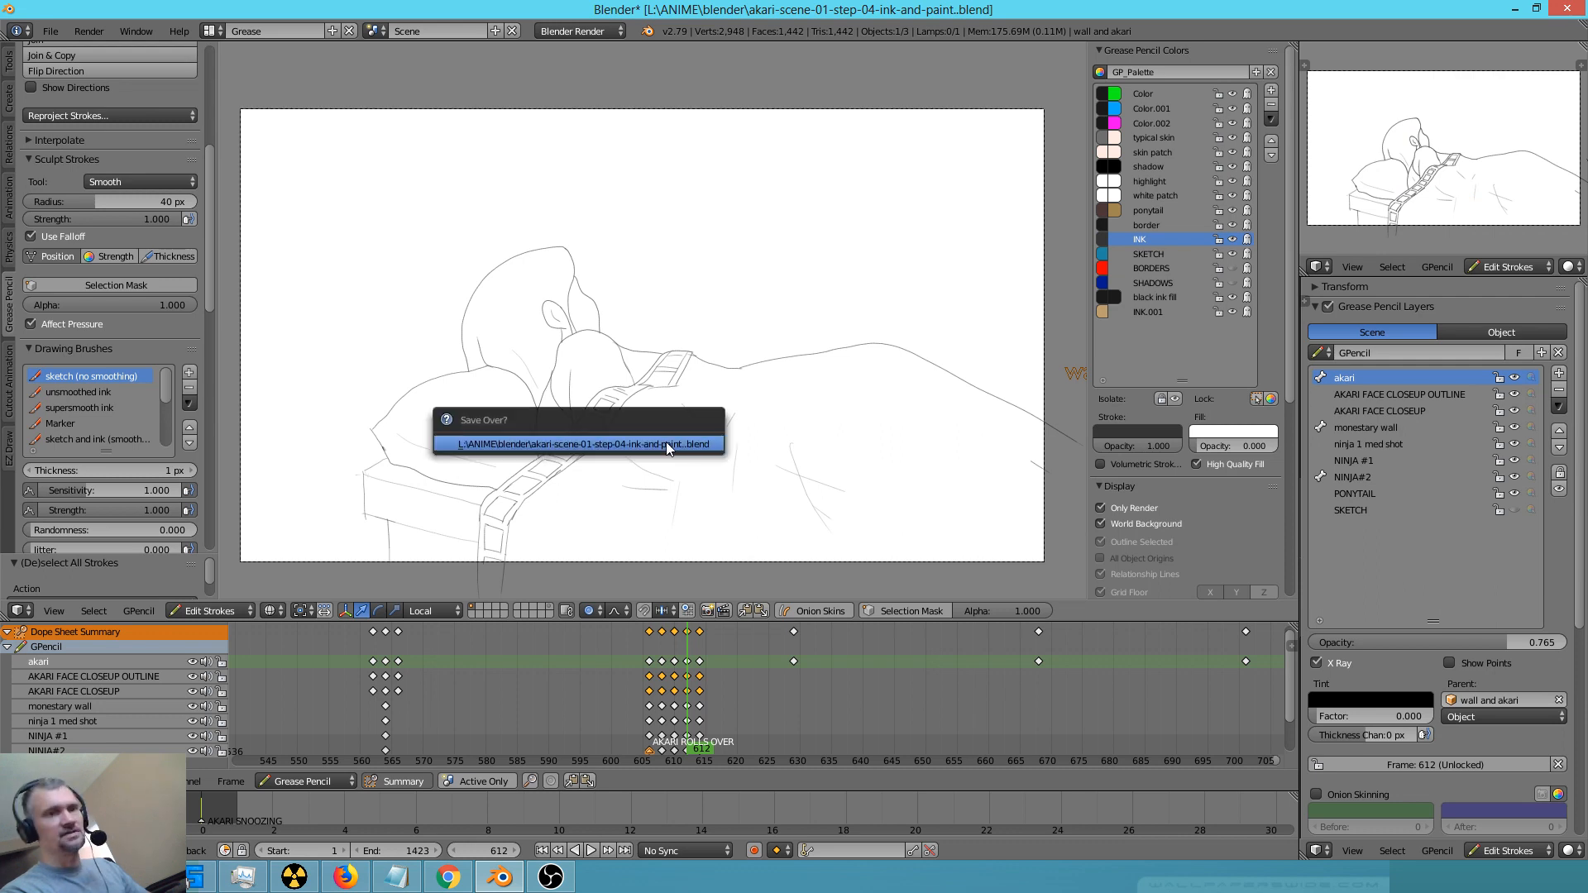
left_click(666, 441)
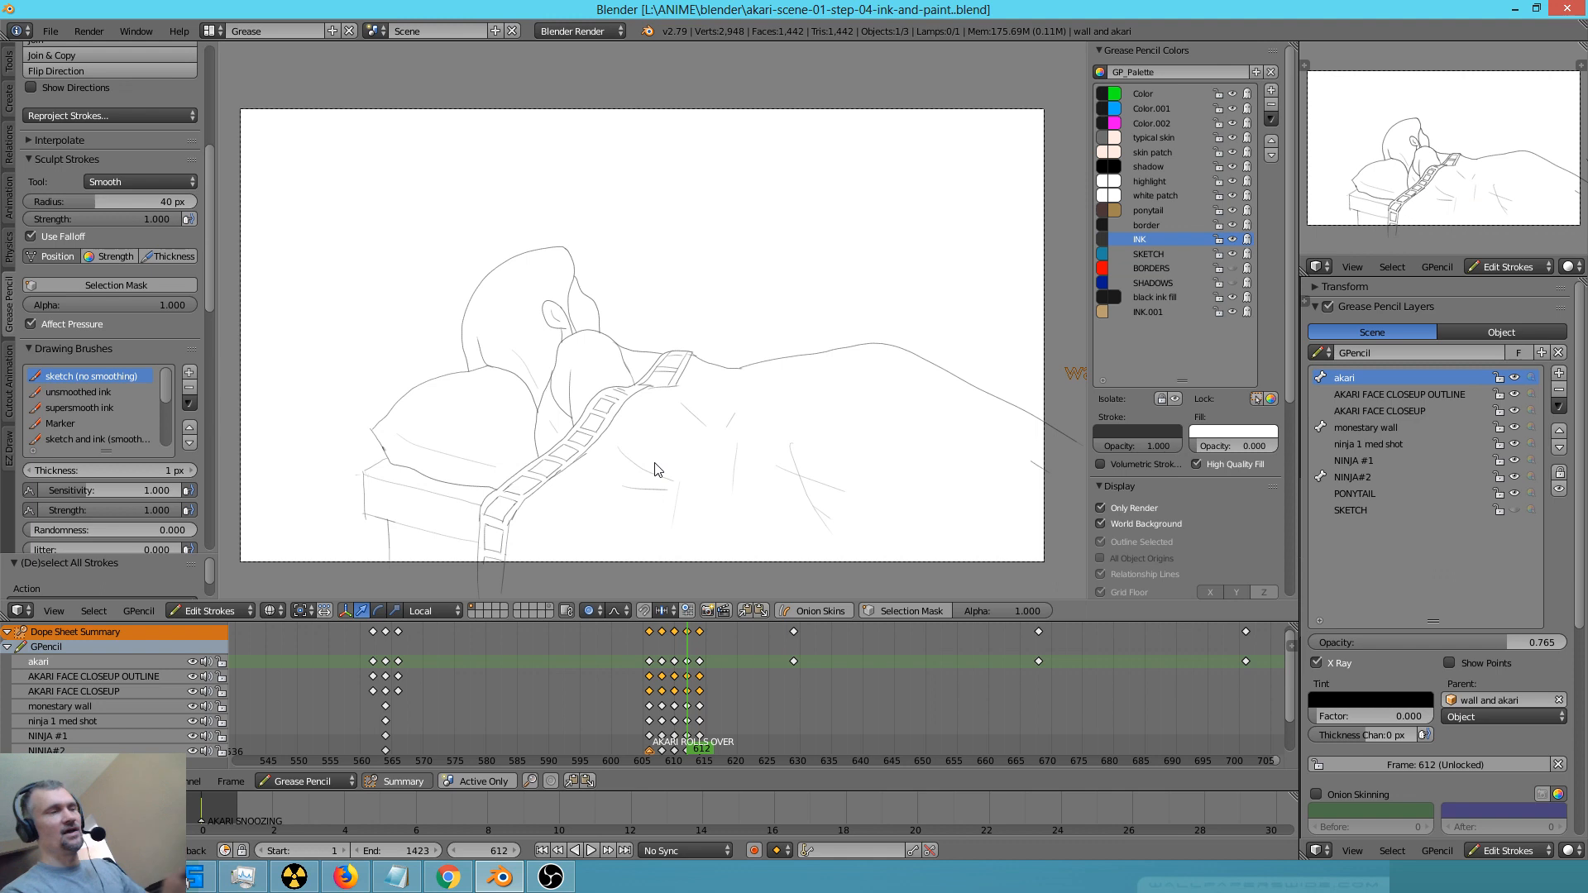
Paste the copied border strokes on frame 612 and isolate the BORDERS colour so all other colours are locked
key("Up")
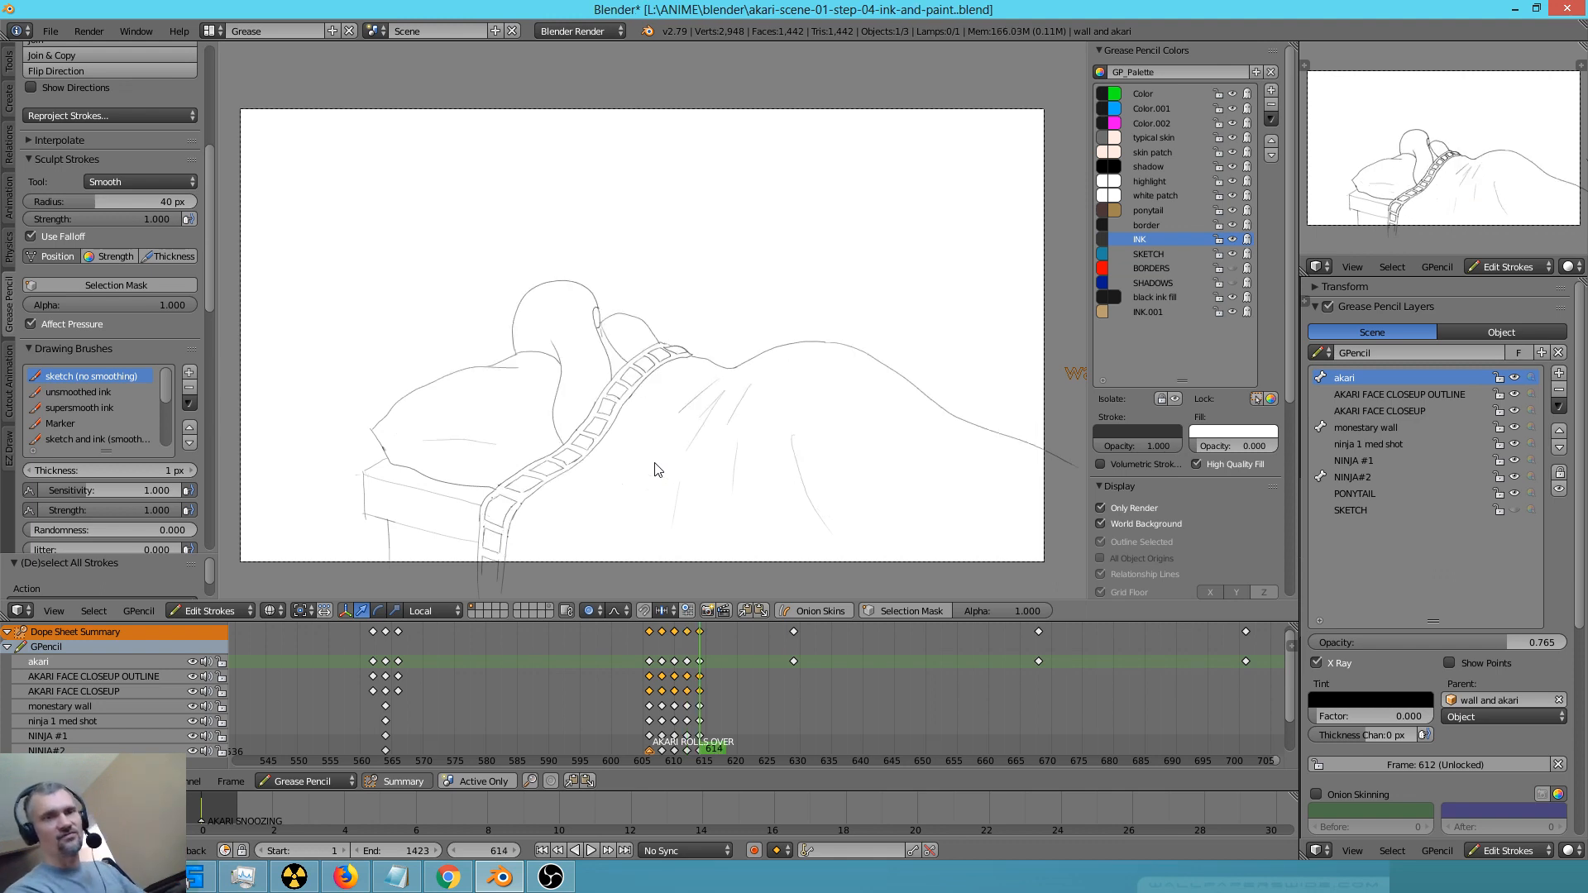
key("Down")
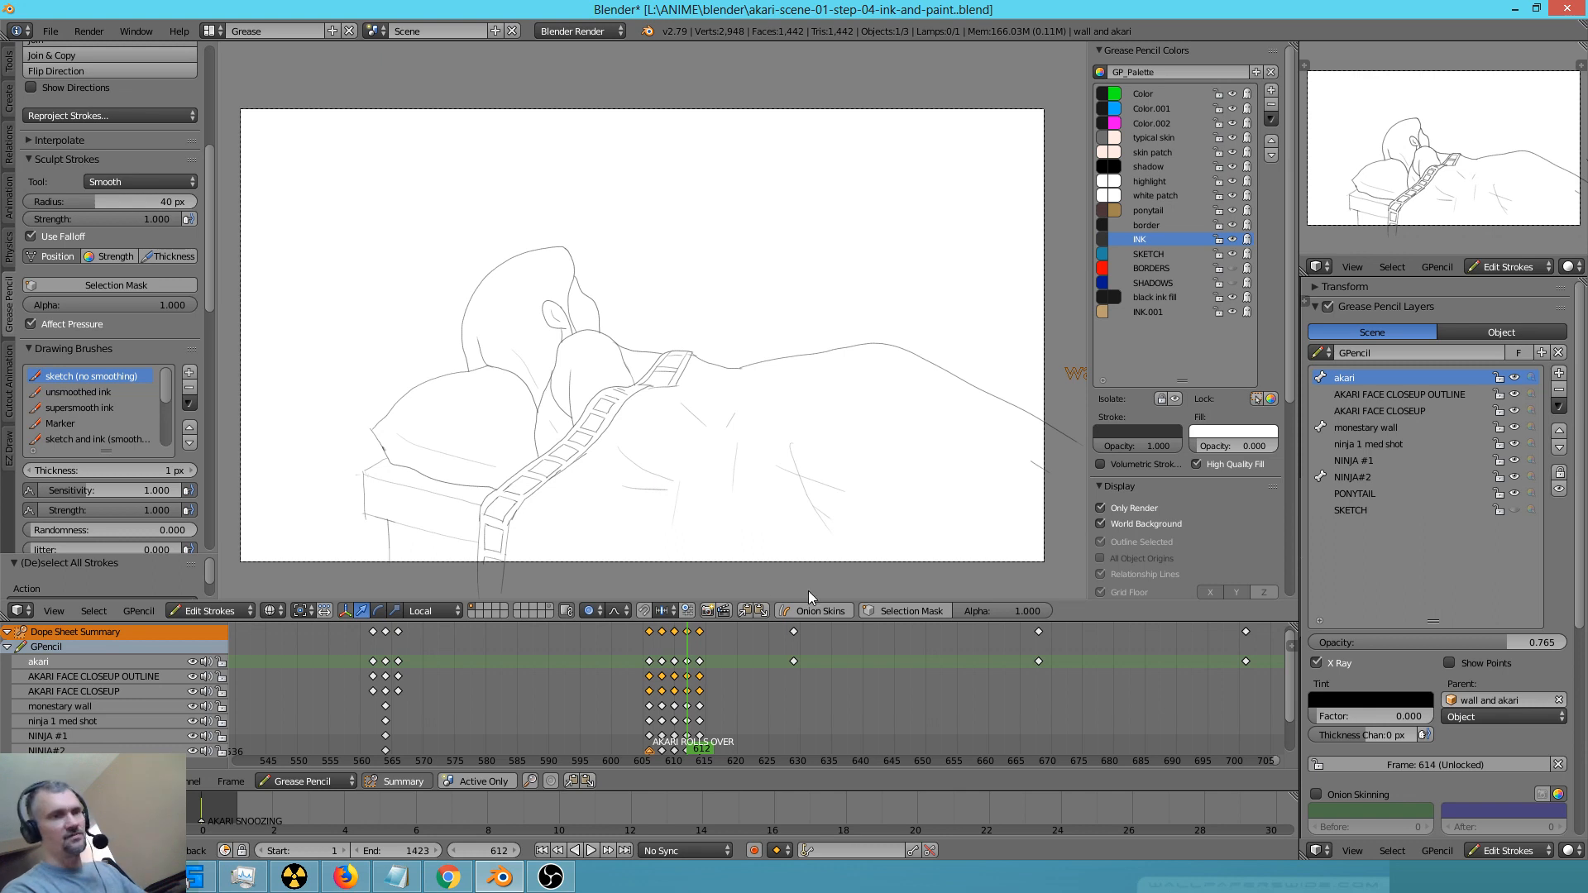
key("ctrl+v")
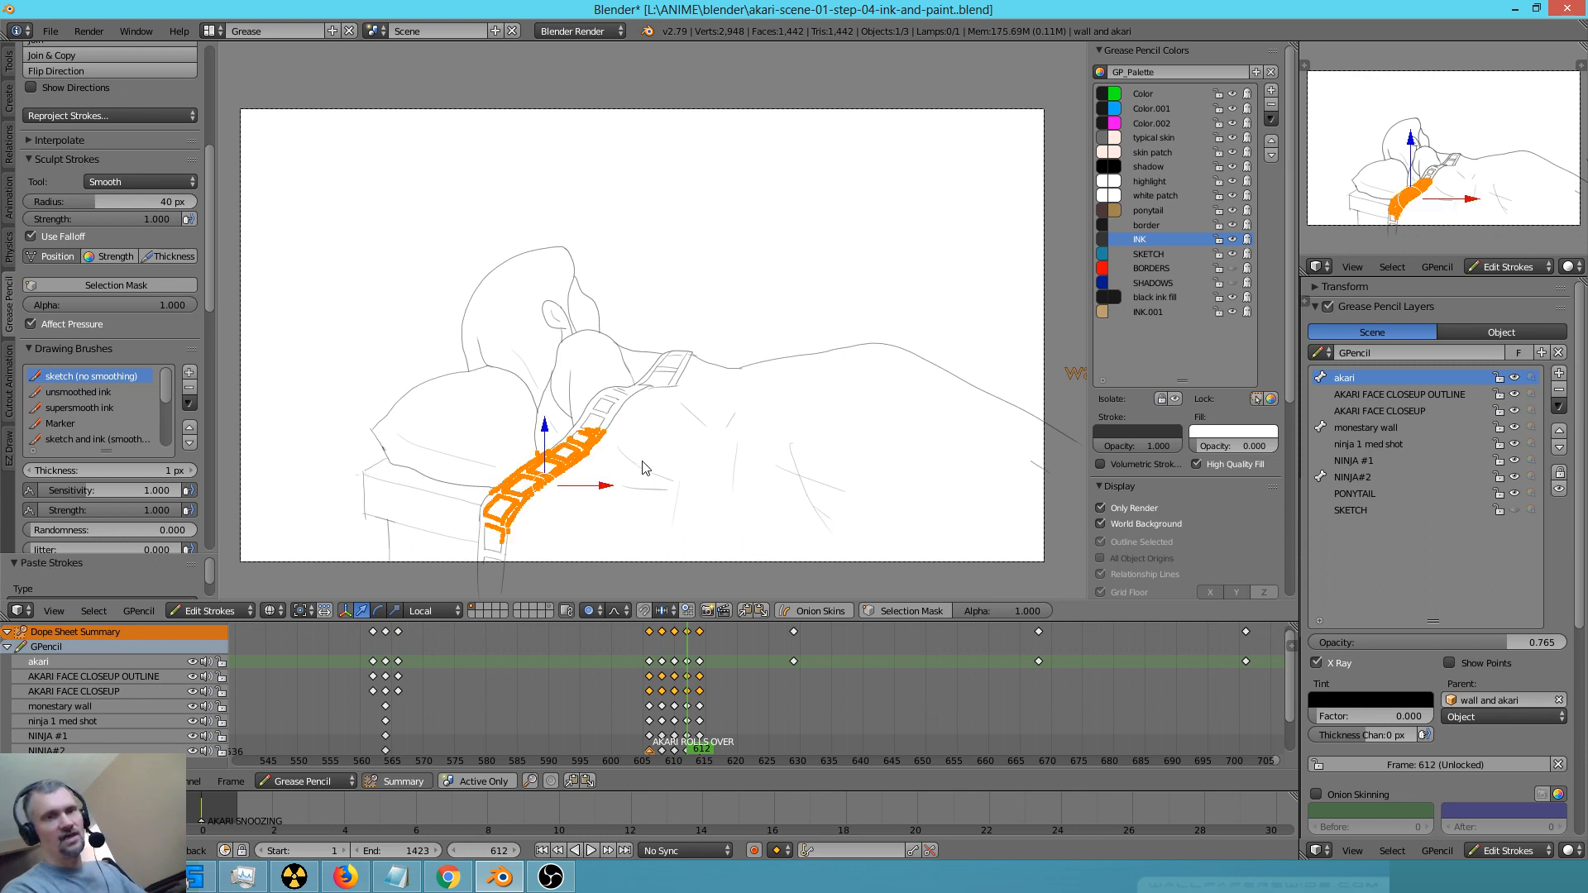
left_click(1169, 268)
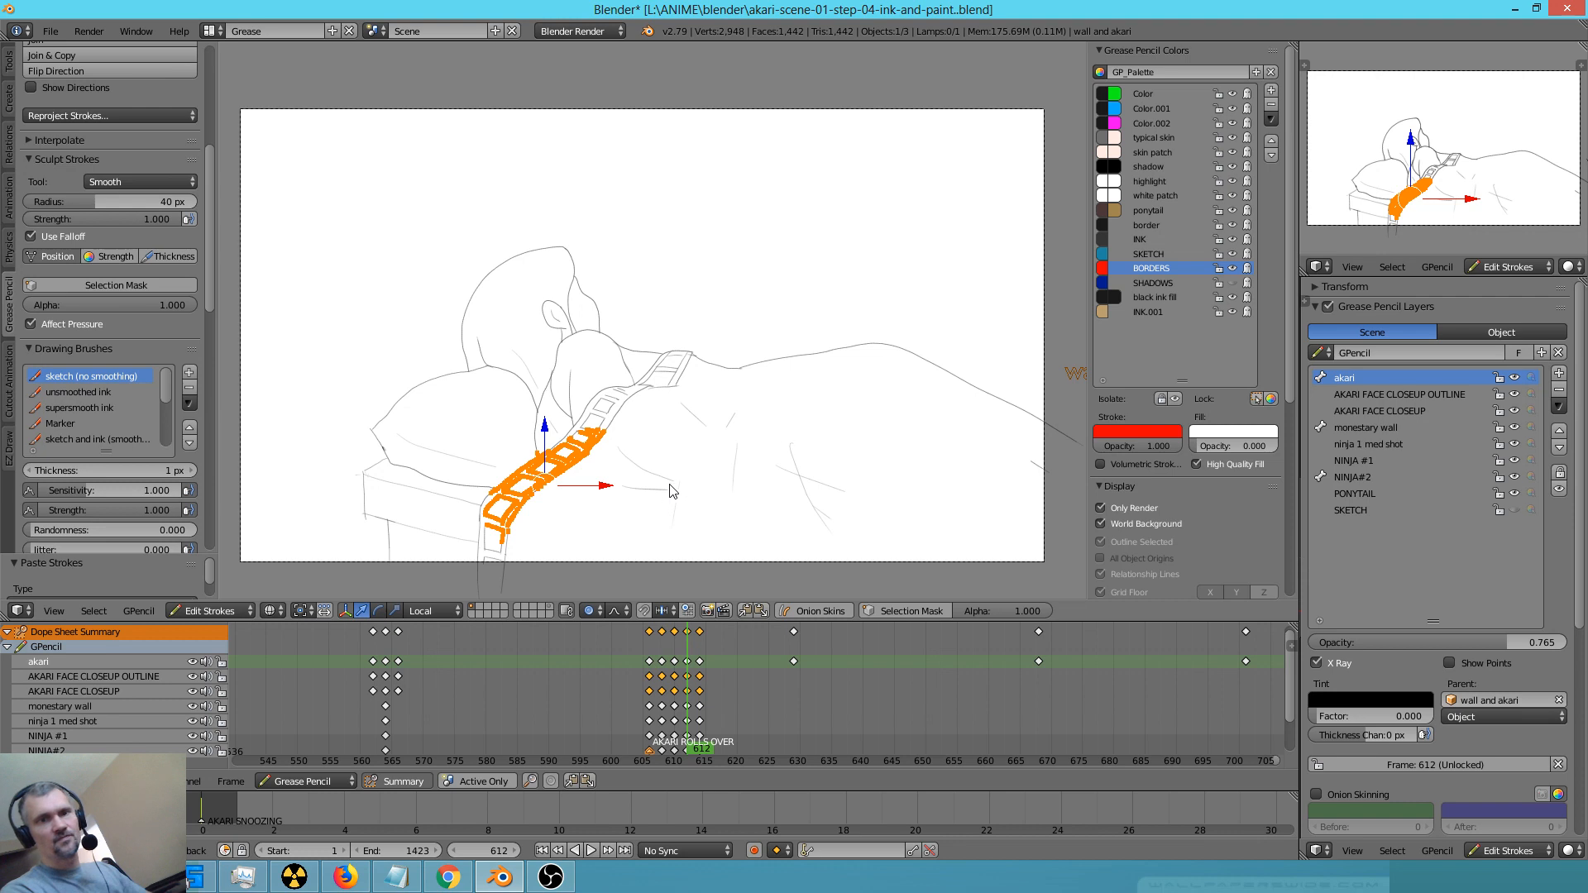
key("KP_Multiply")
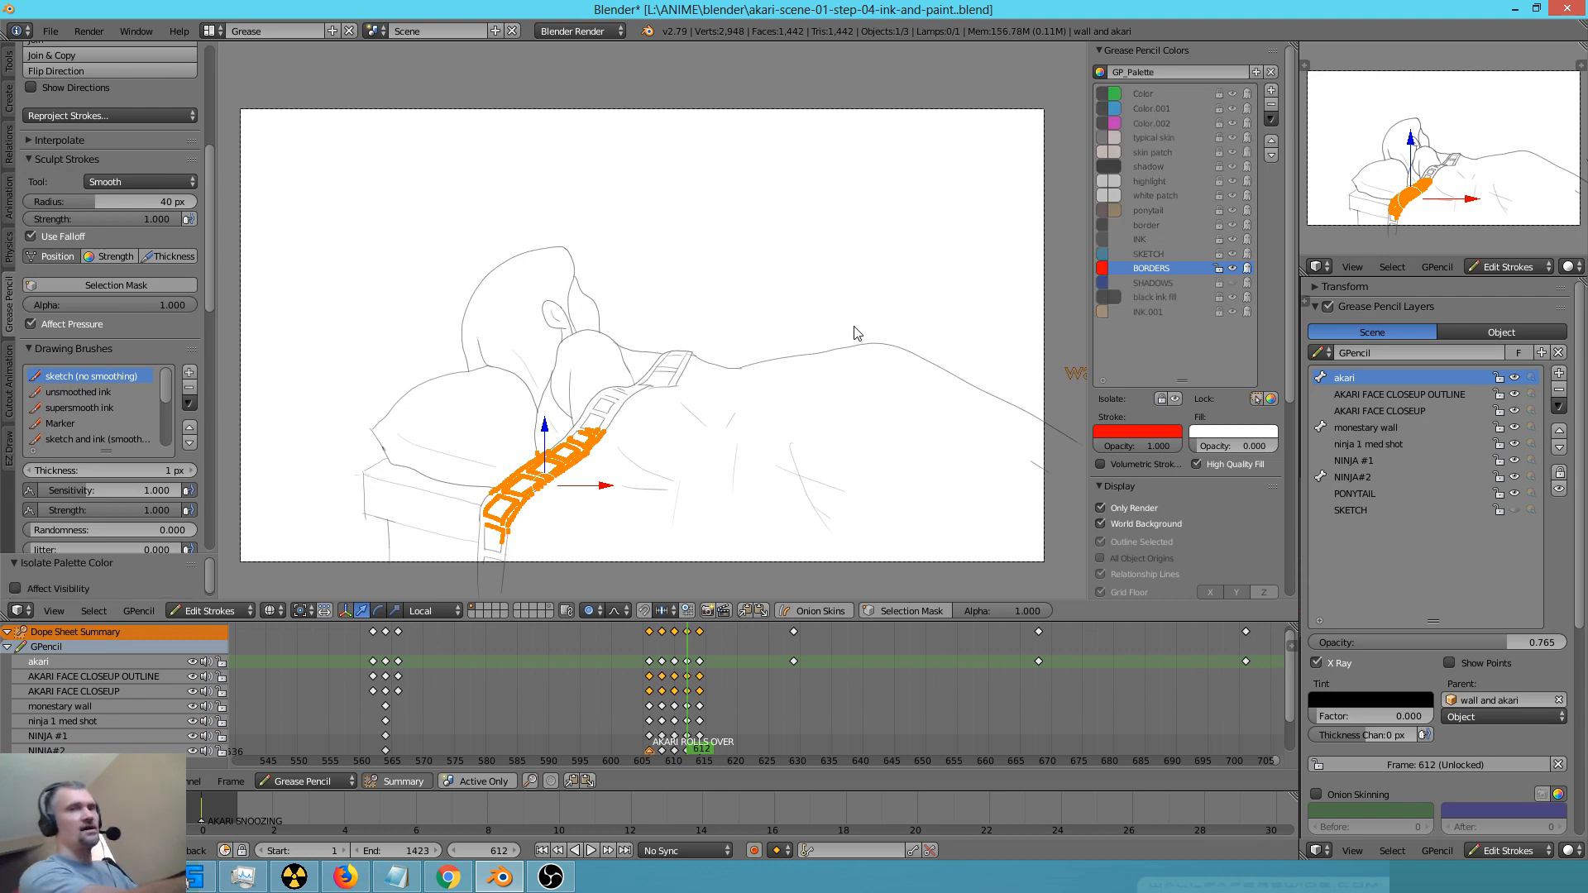
Move the selected pasted border strokes about 0.19 sideways onto the blanket beside the original strip
key("g")
right_click(627, 501)
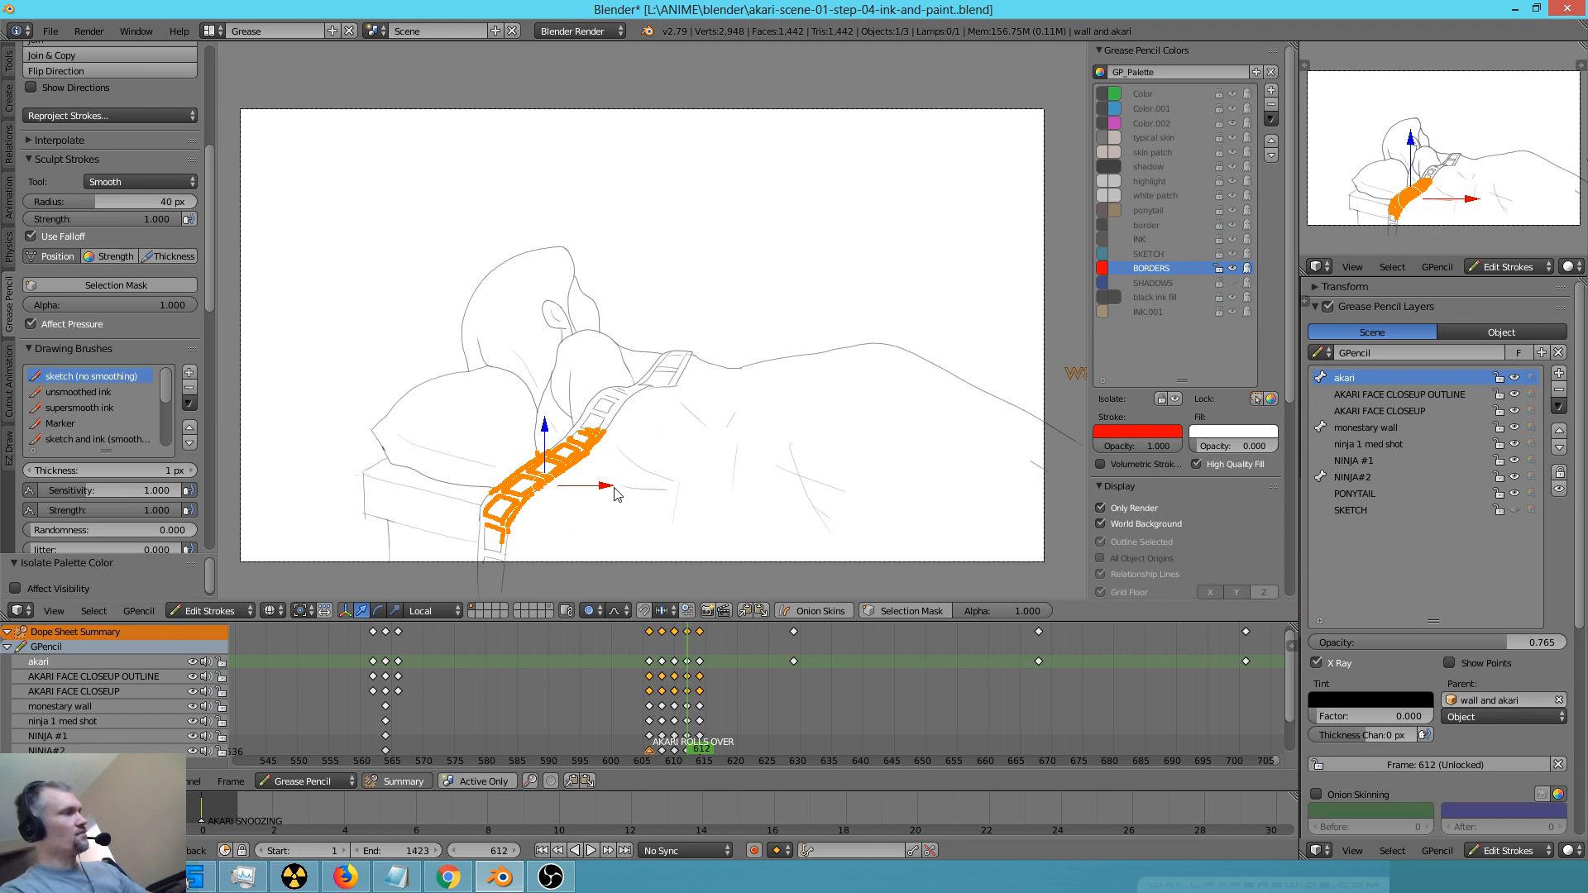
key("g")
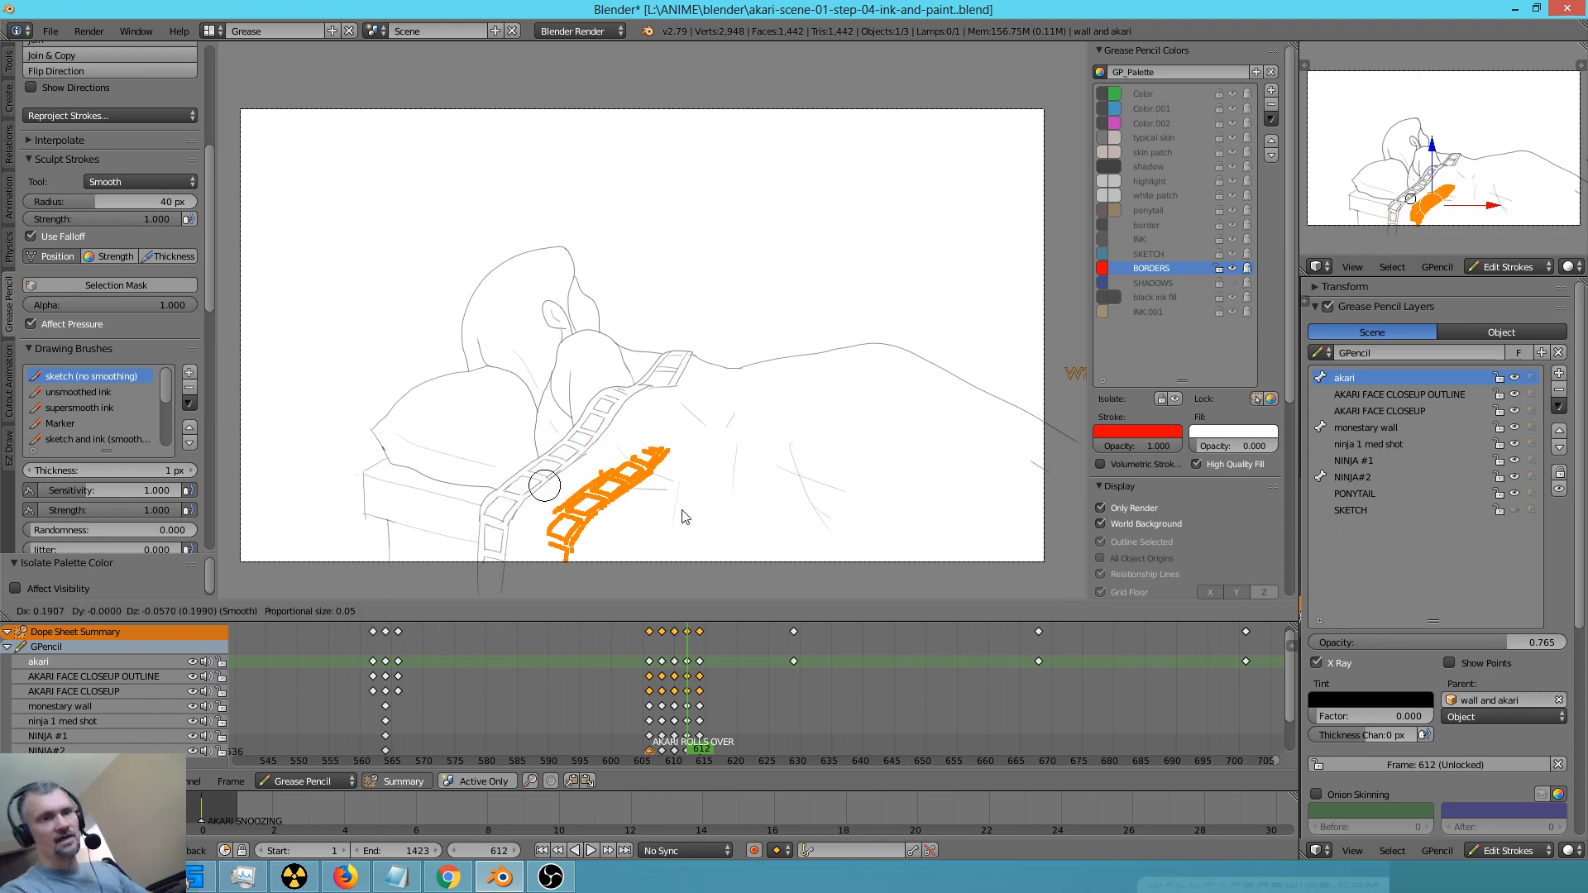
left_click(684, 501)
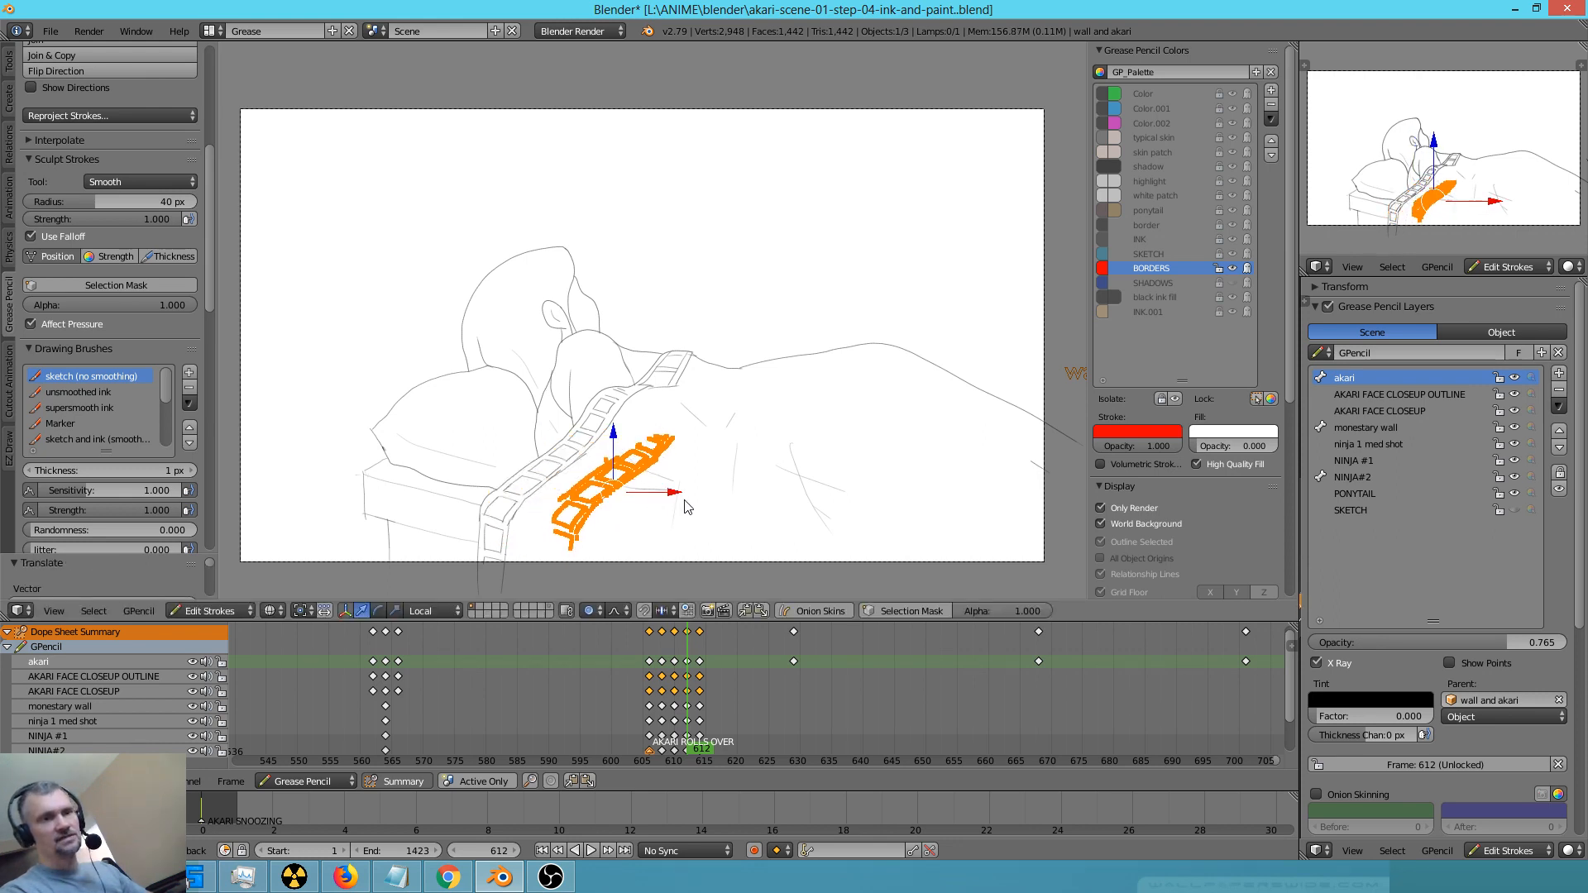
Turn on Projected (2D) proportional editing and raise the upper end of the pasted strip with a falloff size of about 0.18
key("a")
right_click(650, 476)
left_click(595, 612)
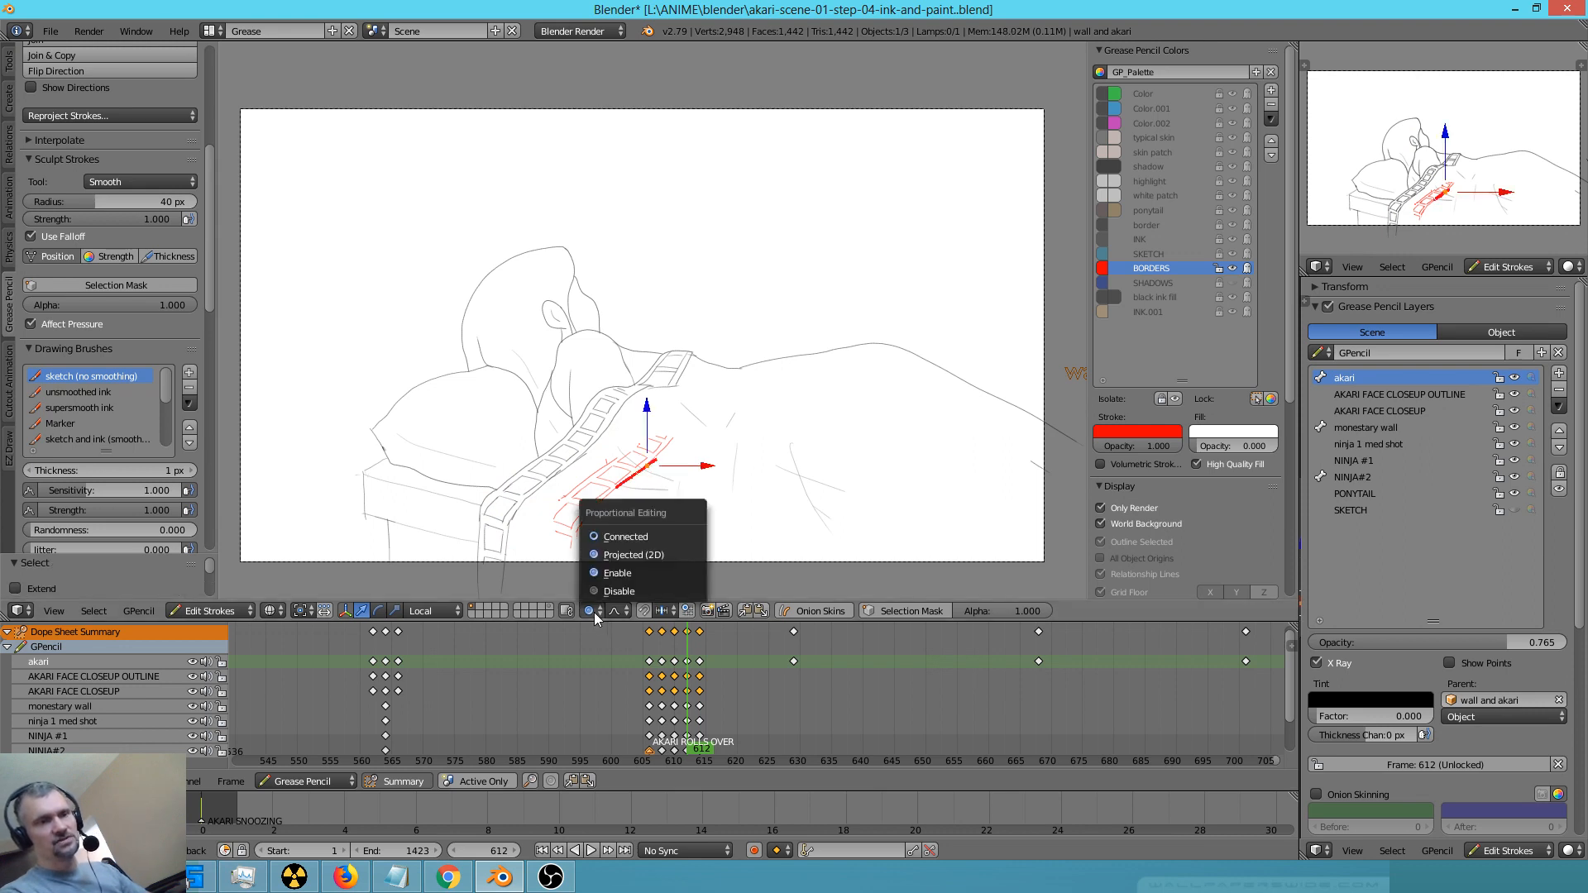
left_click(620, 553)
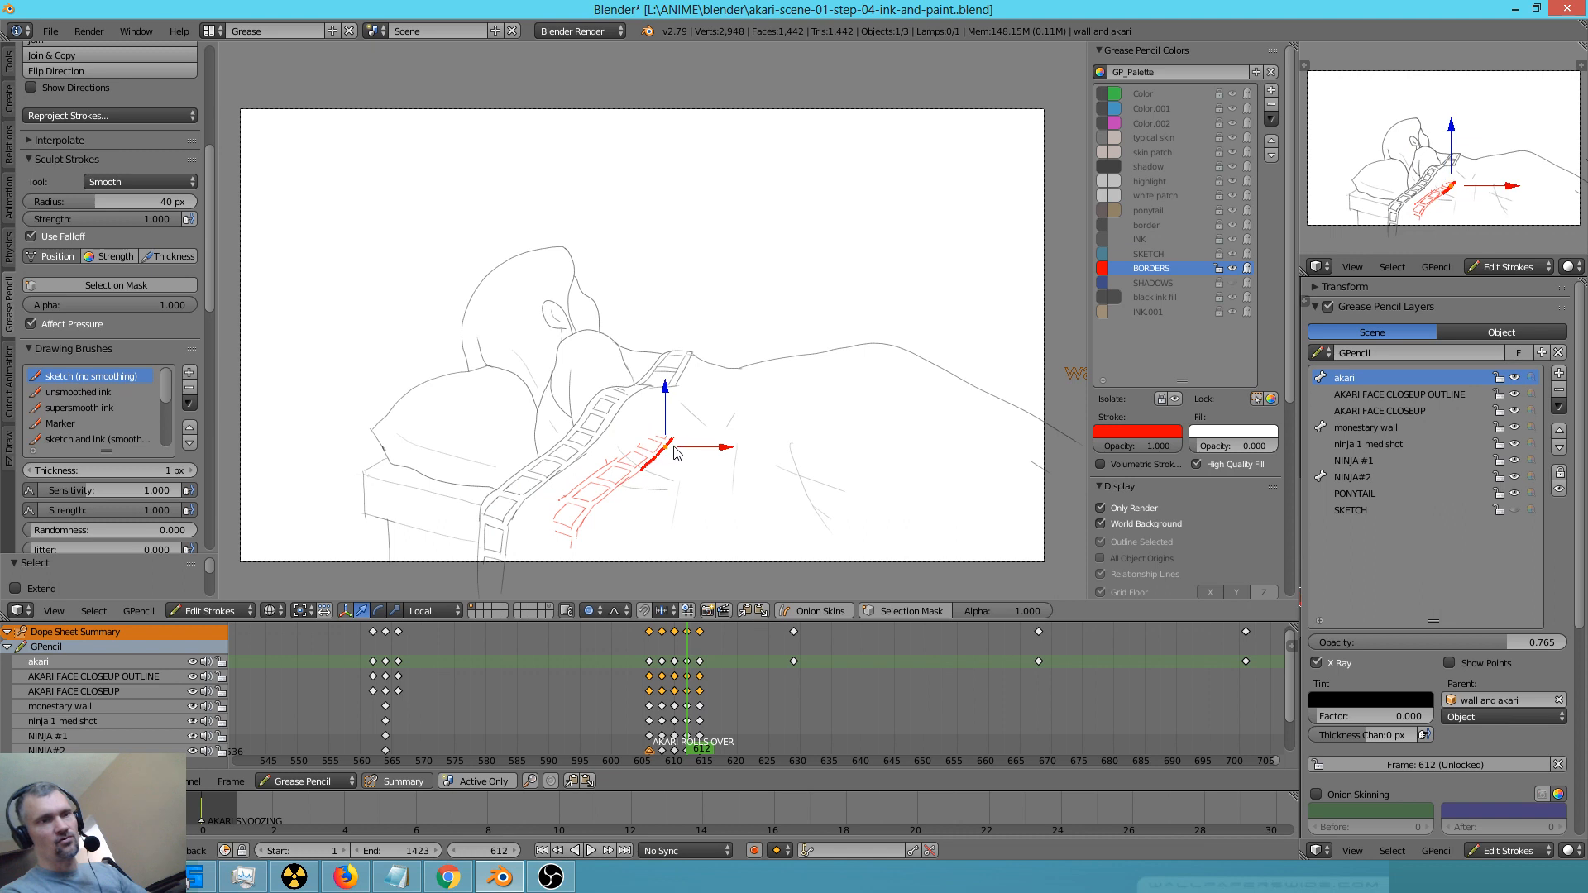
key("g")
scroll(662, 453, "up", 3)
scroll(672, 464, "down", 15)
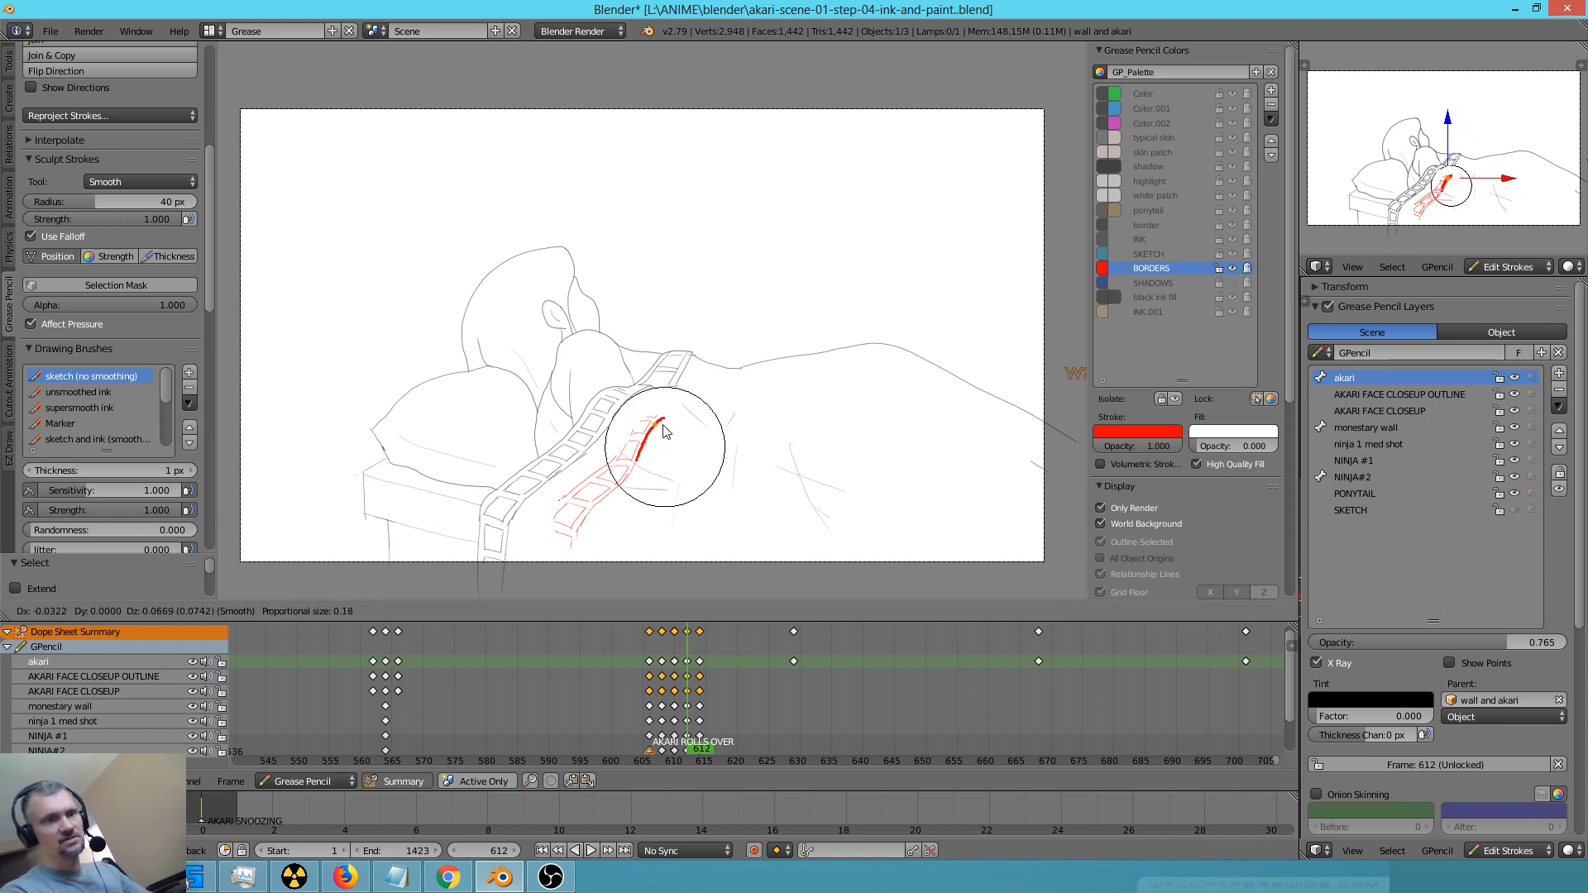
left_click(684, 473)
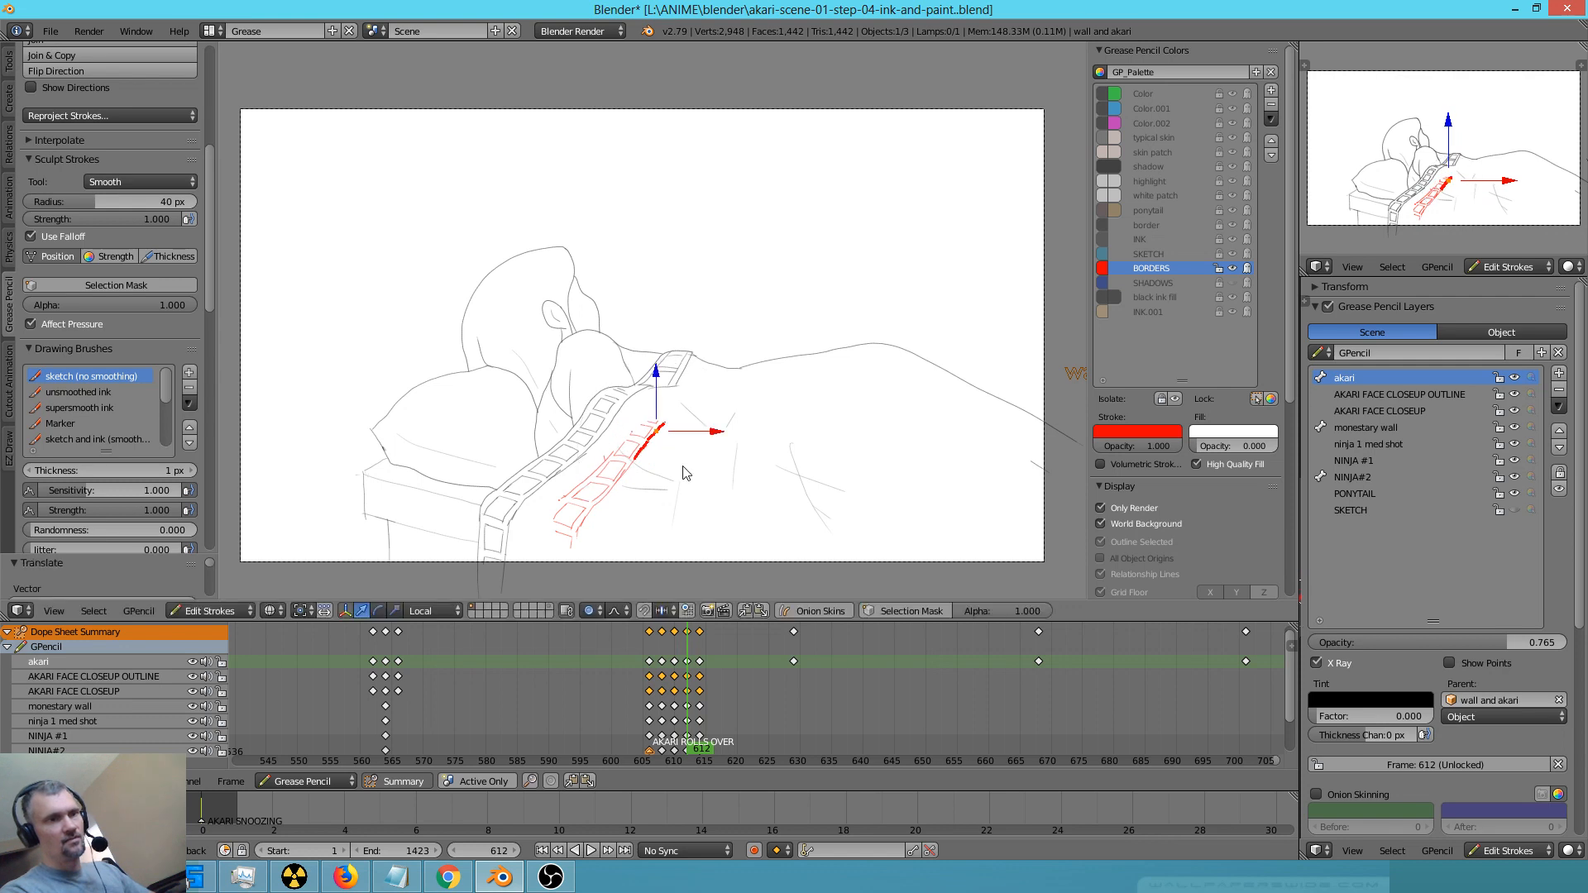
Rotate the upper end of the pasted strip and nudge one of its middle strokes with proportional falloff to curve it
key("r")
left_click(699, 488)
right_click(604, 497)
key("g")
left_click(604, 490)
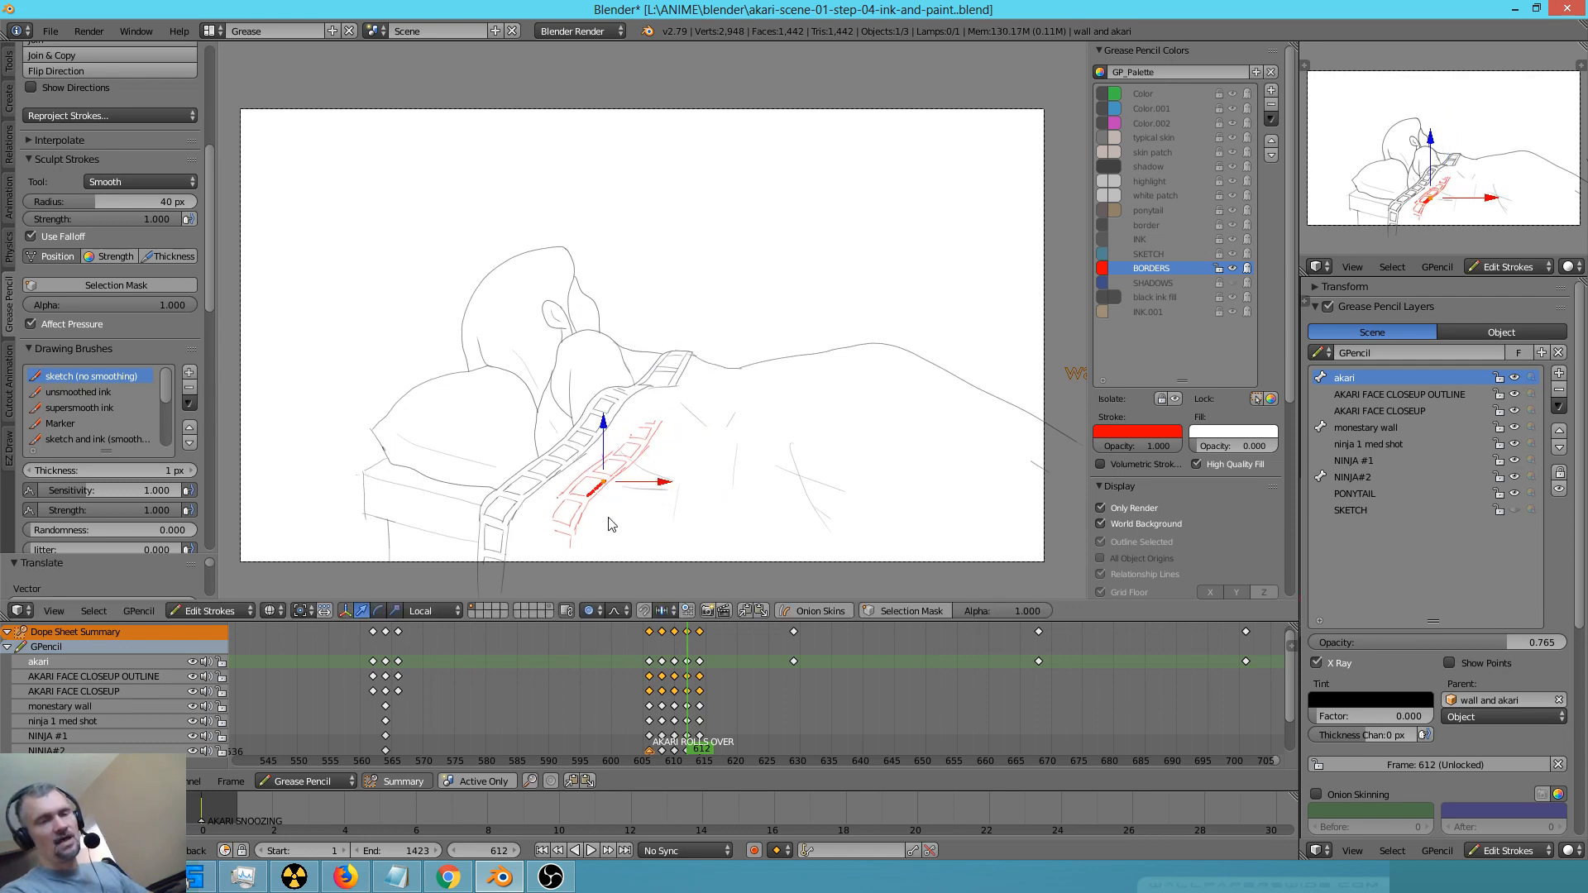
Select all strokes of the pasted strip and hide and lock the BORDERS colour
key("a")
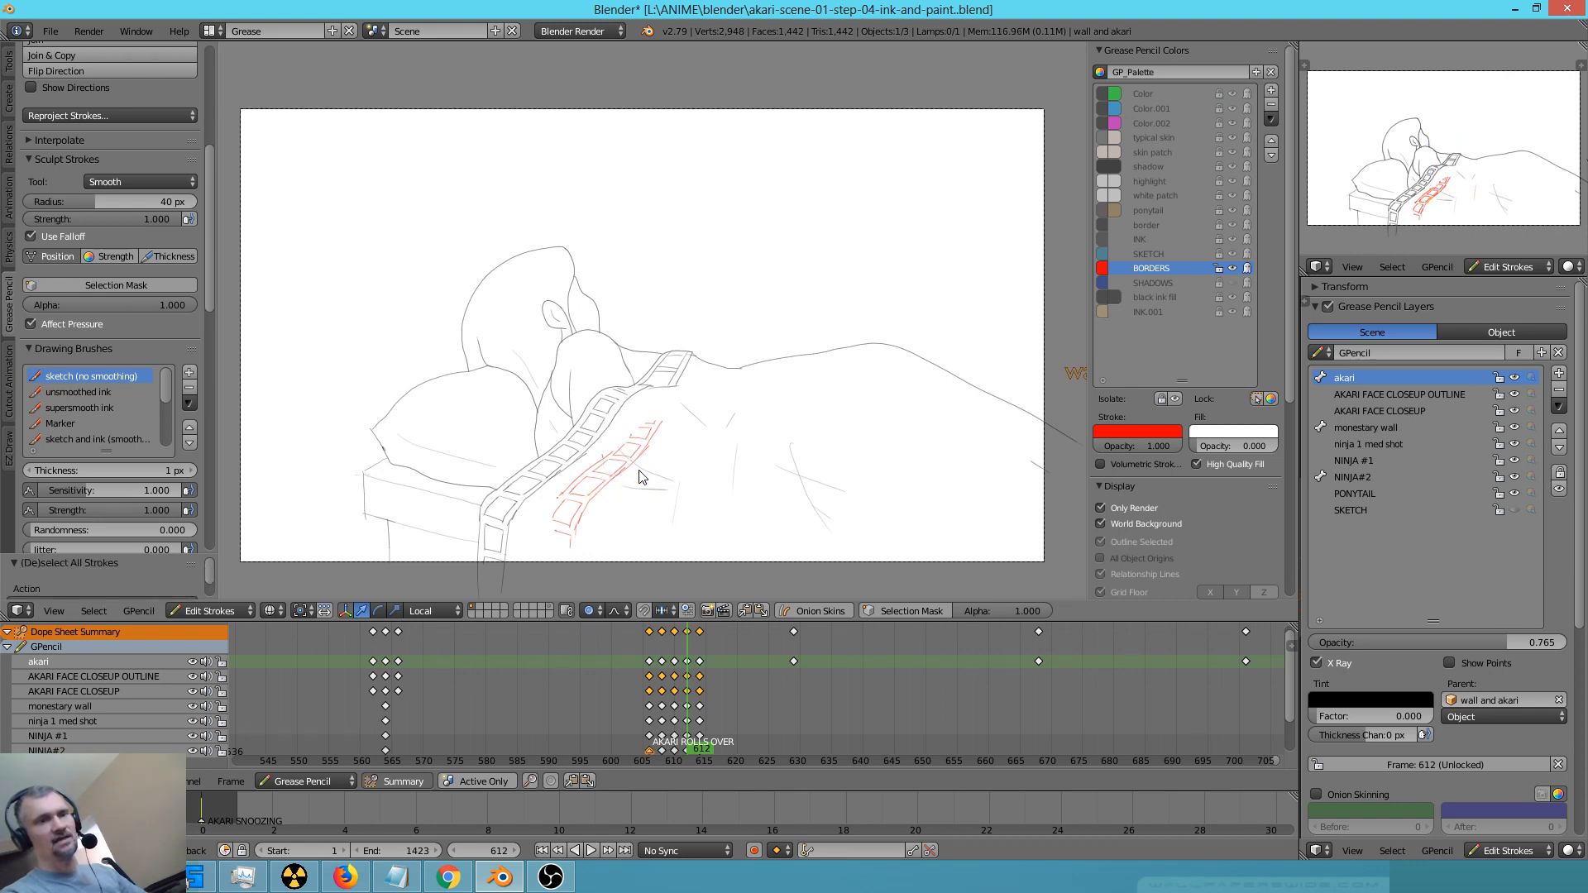
key("s")
left_click(653, 480)
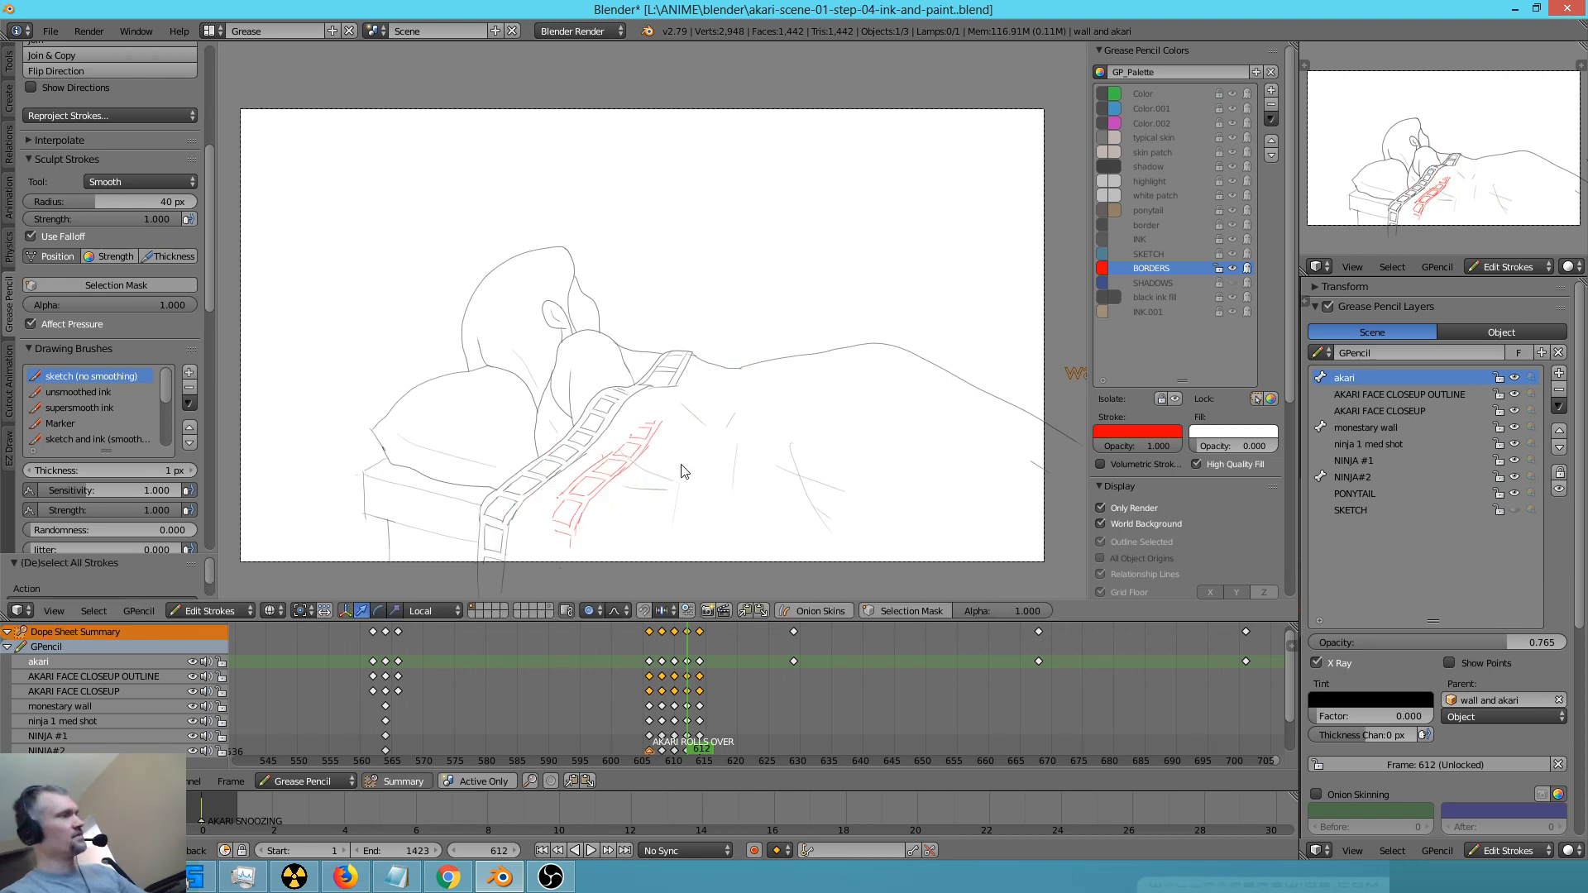
key("a")
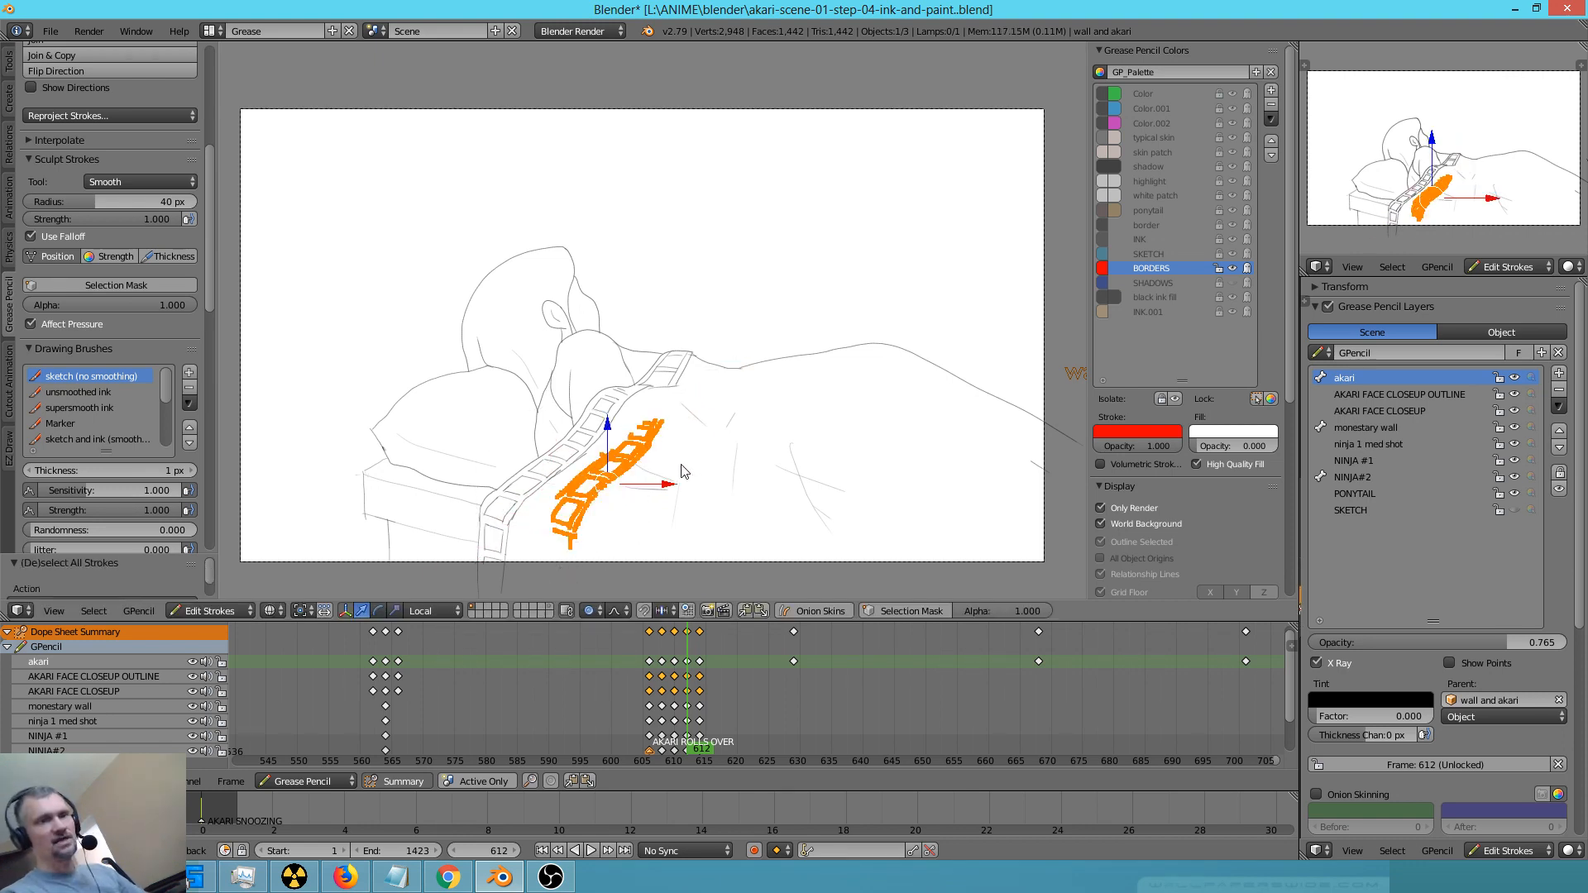
left_click(1232, 269)
left_click(1220, 270)
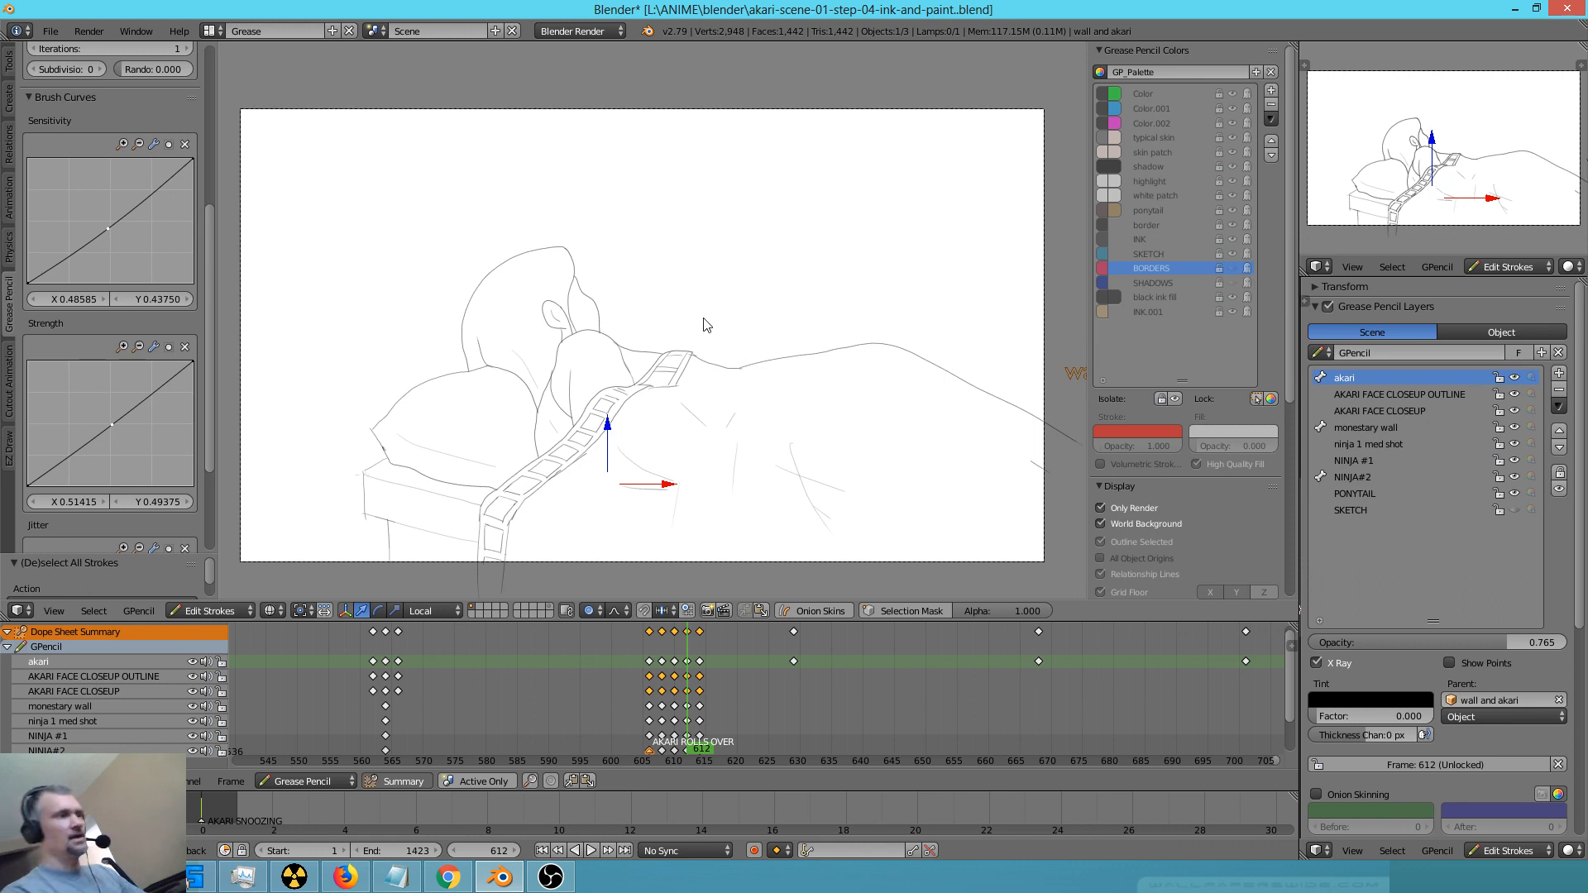
Unlock all palette colours, show BORDERS again and recolour the pasted strip with INK
key("i")
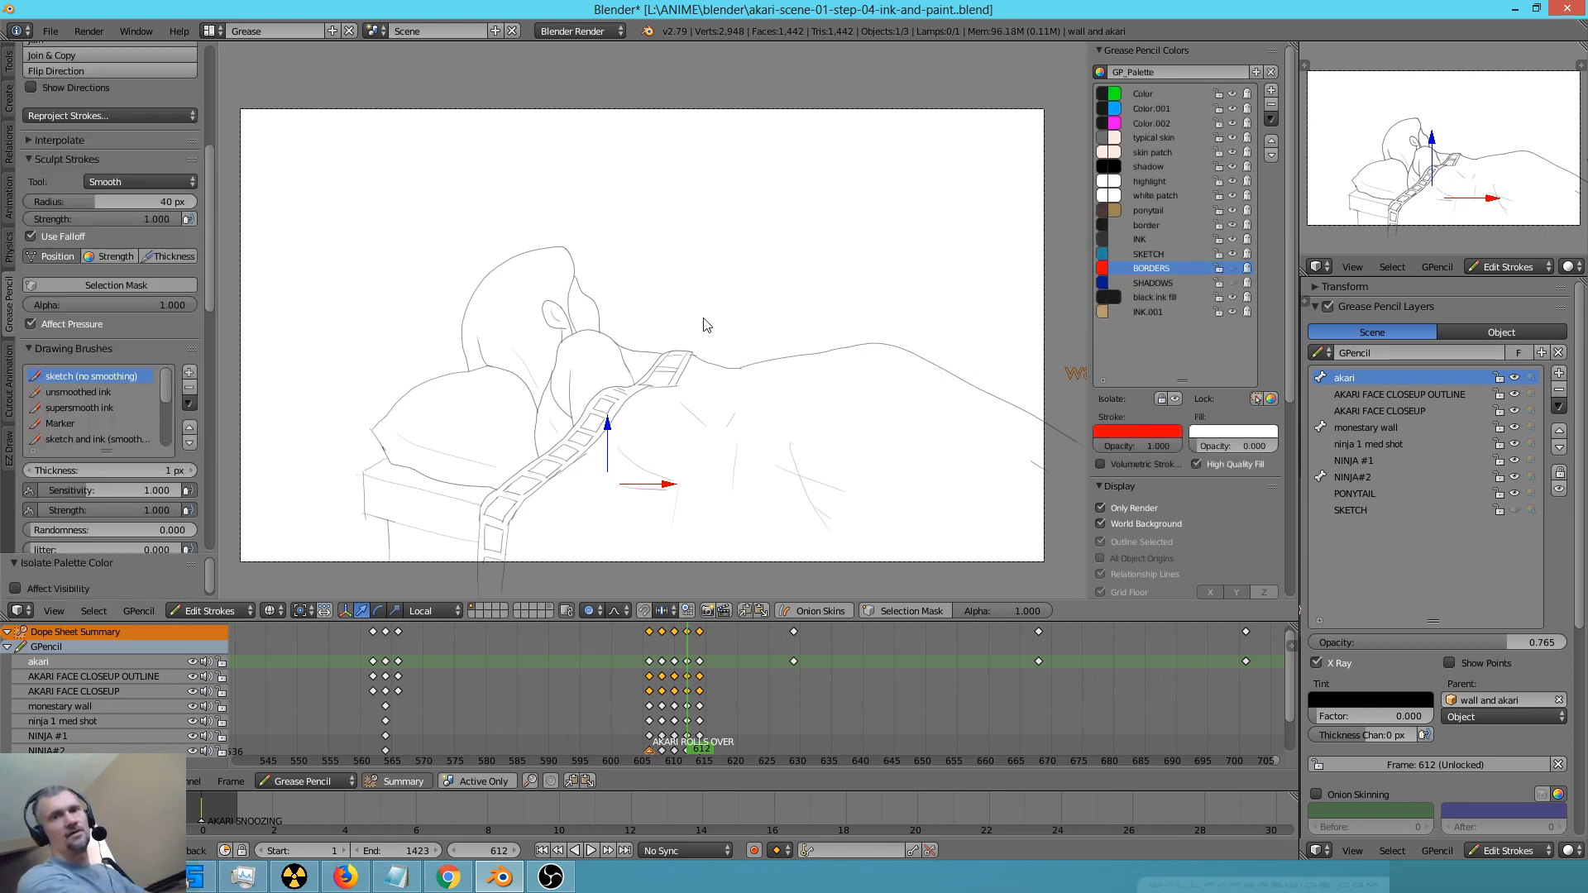
left_click(1168, 240)
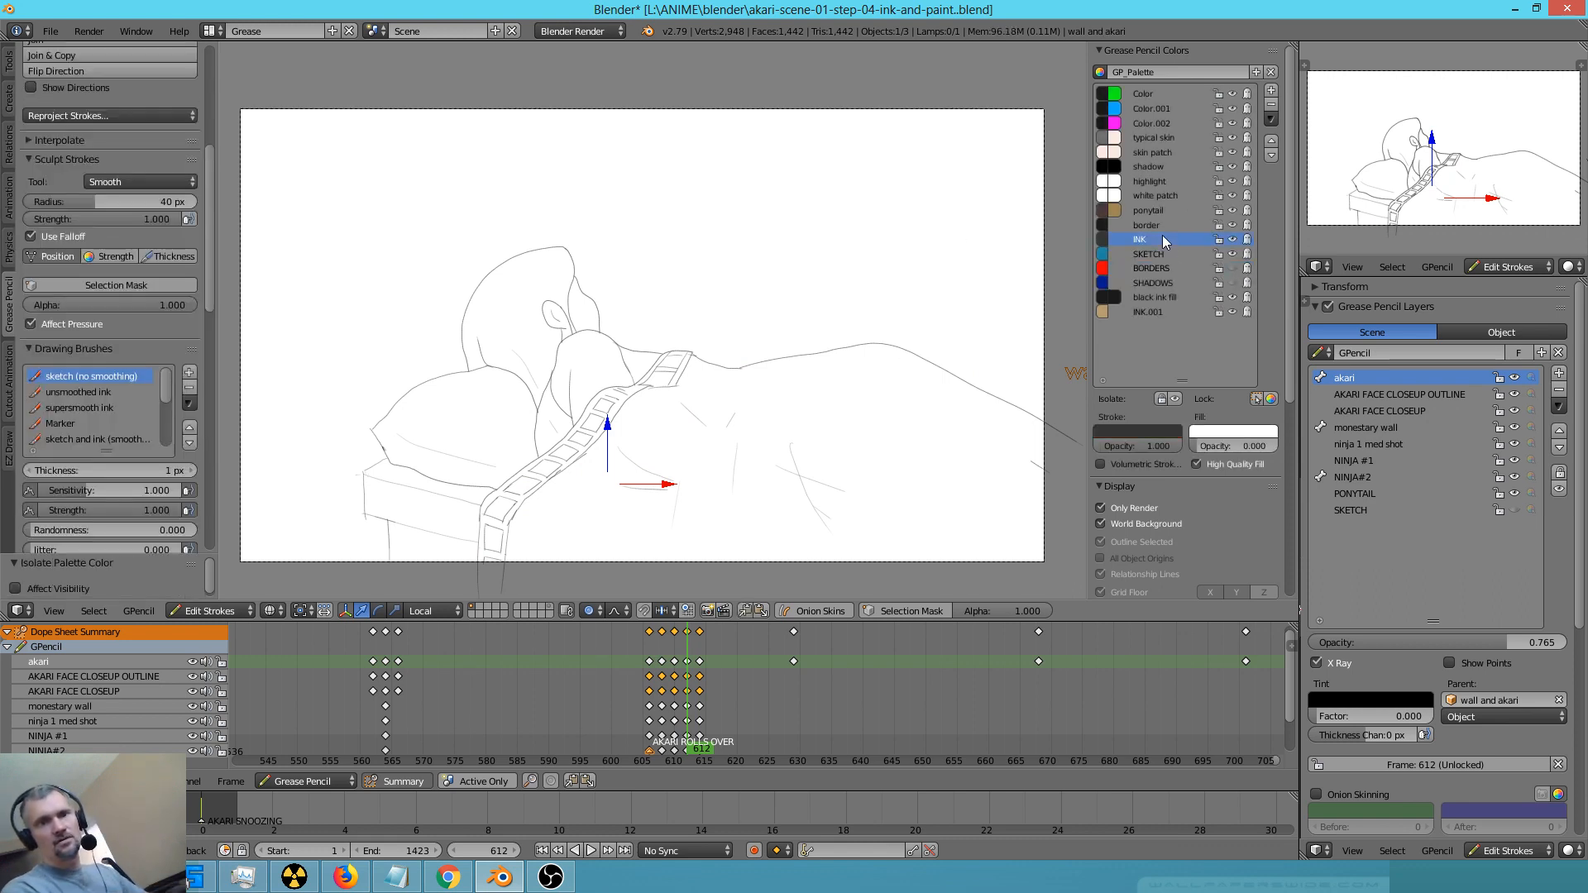
left_click(1233, 271)
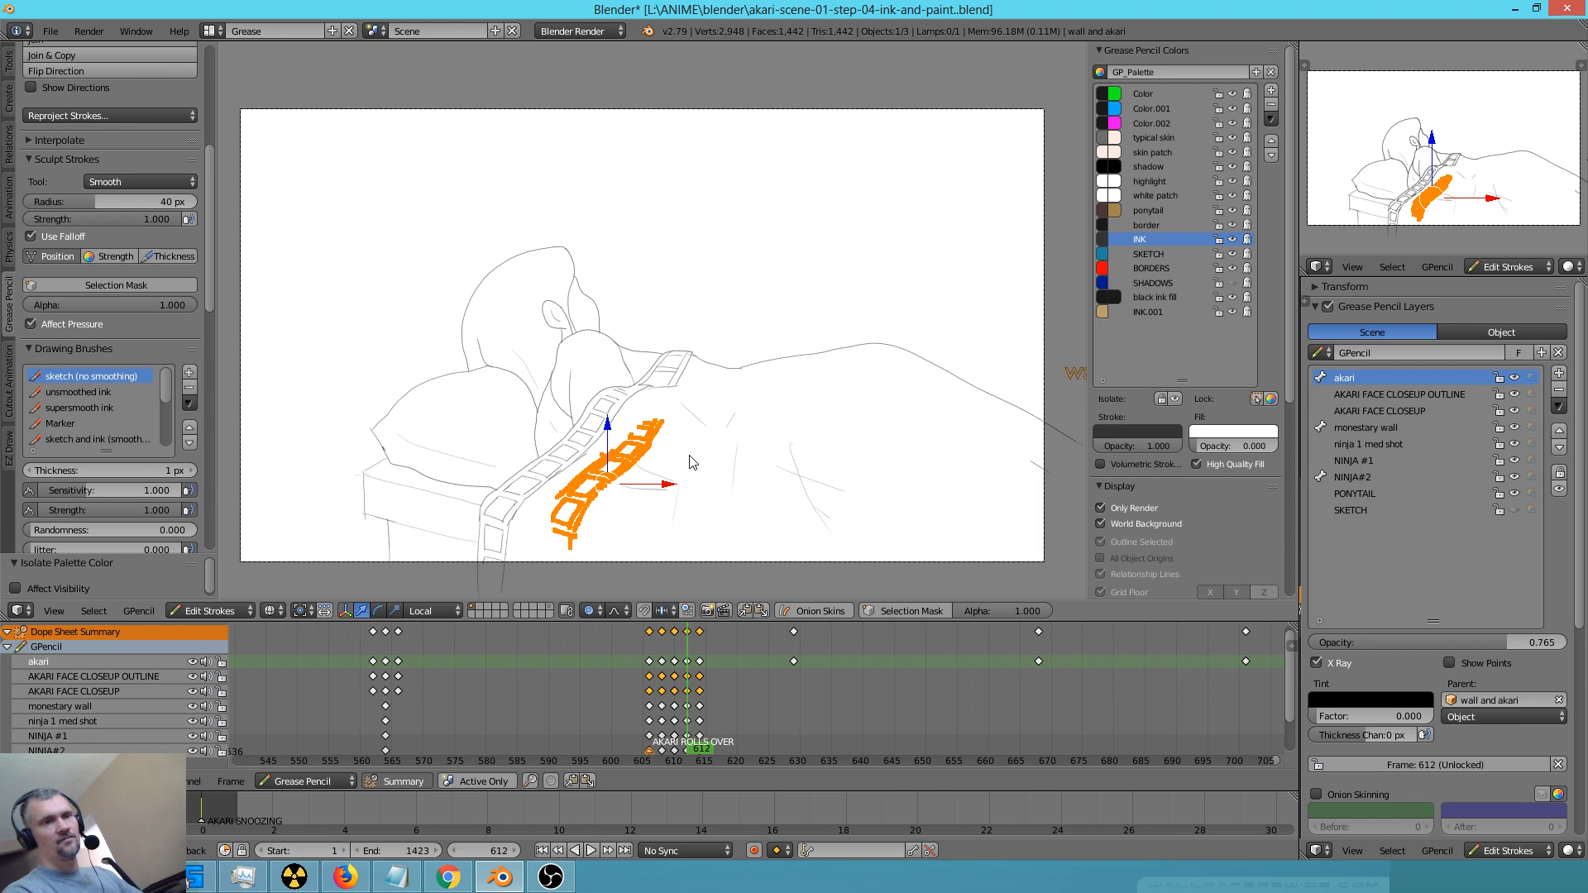
key("a")
Play and scrub the roll-over animation between frames 606 and 612 to compare the blanket border
scroll(626, 489, "up", 3)
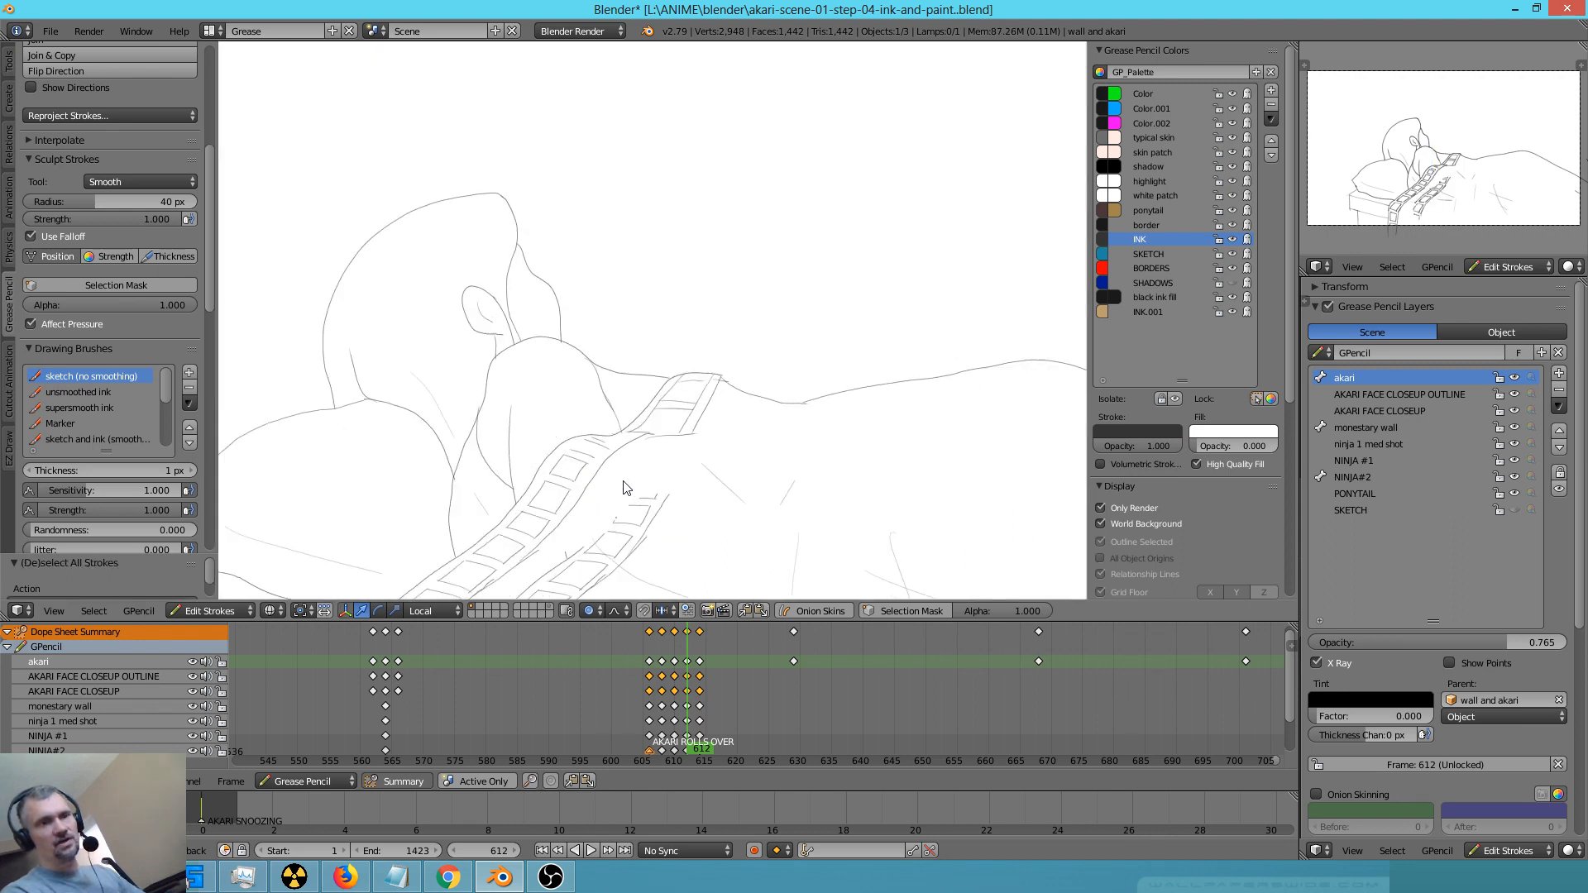
middle_click_drag(707, 530, 798, 310, "shift")
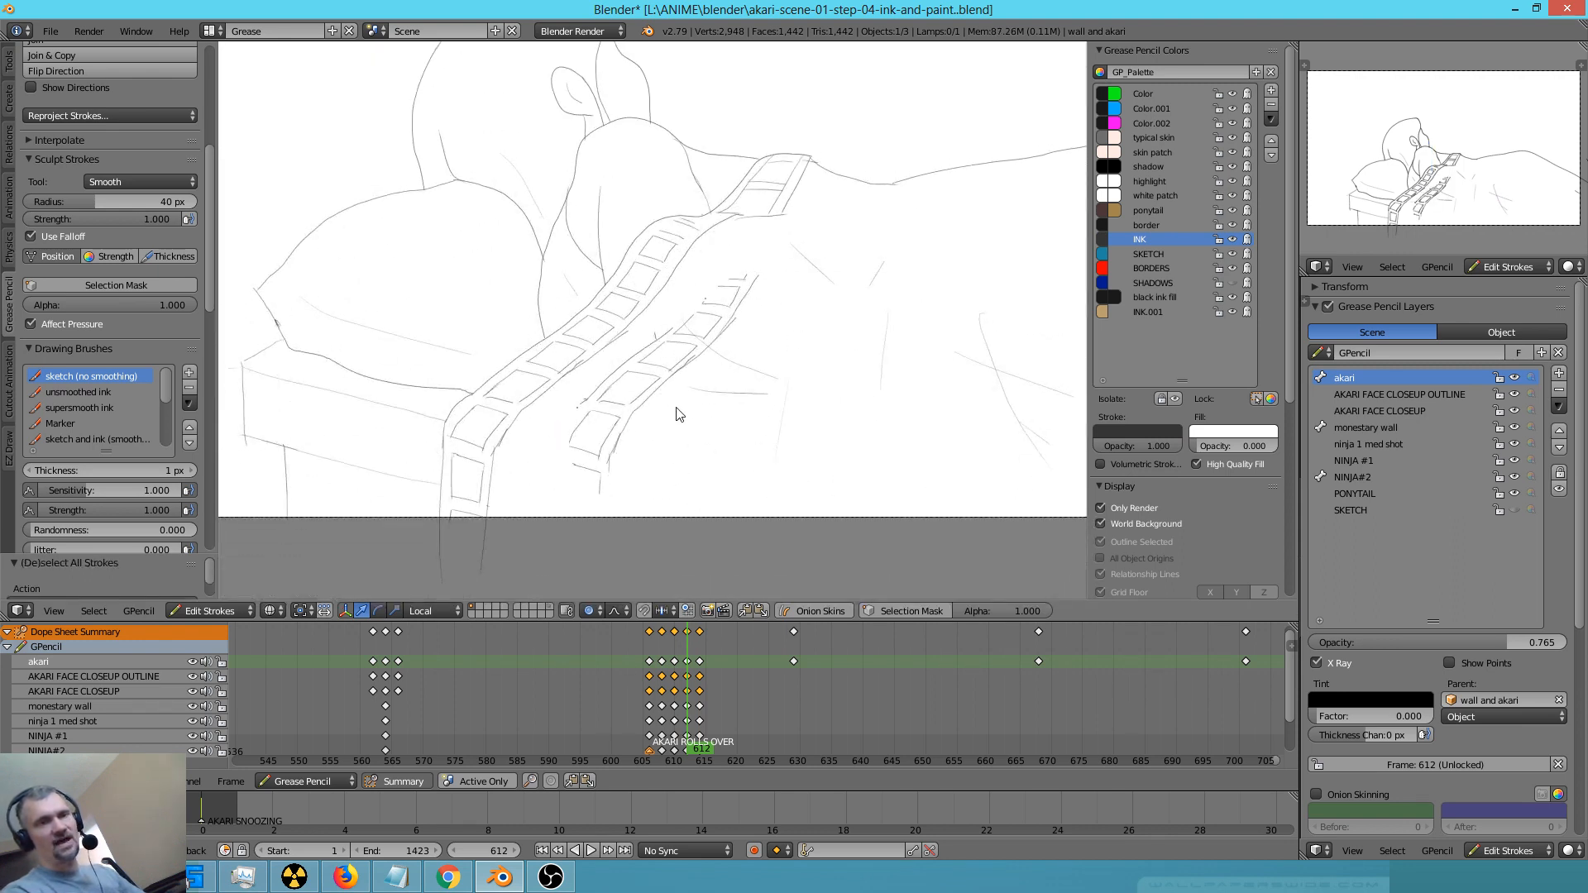
left_click(612, 683)
key("alt+a")
mouse_move(661, 694)
left_mouse_down()
mouse_move(704, 701)
mouse_move(651, 699)
left_mouse_up()
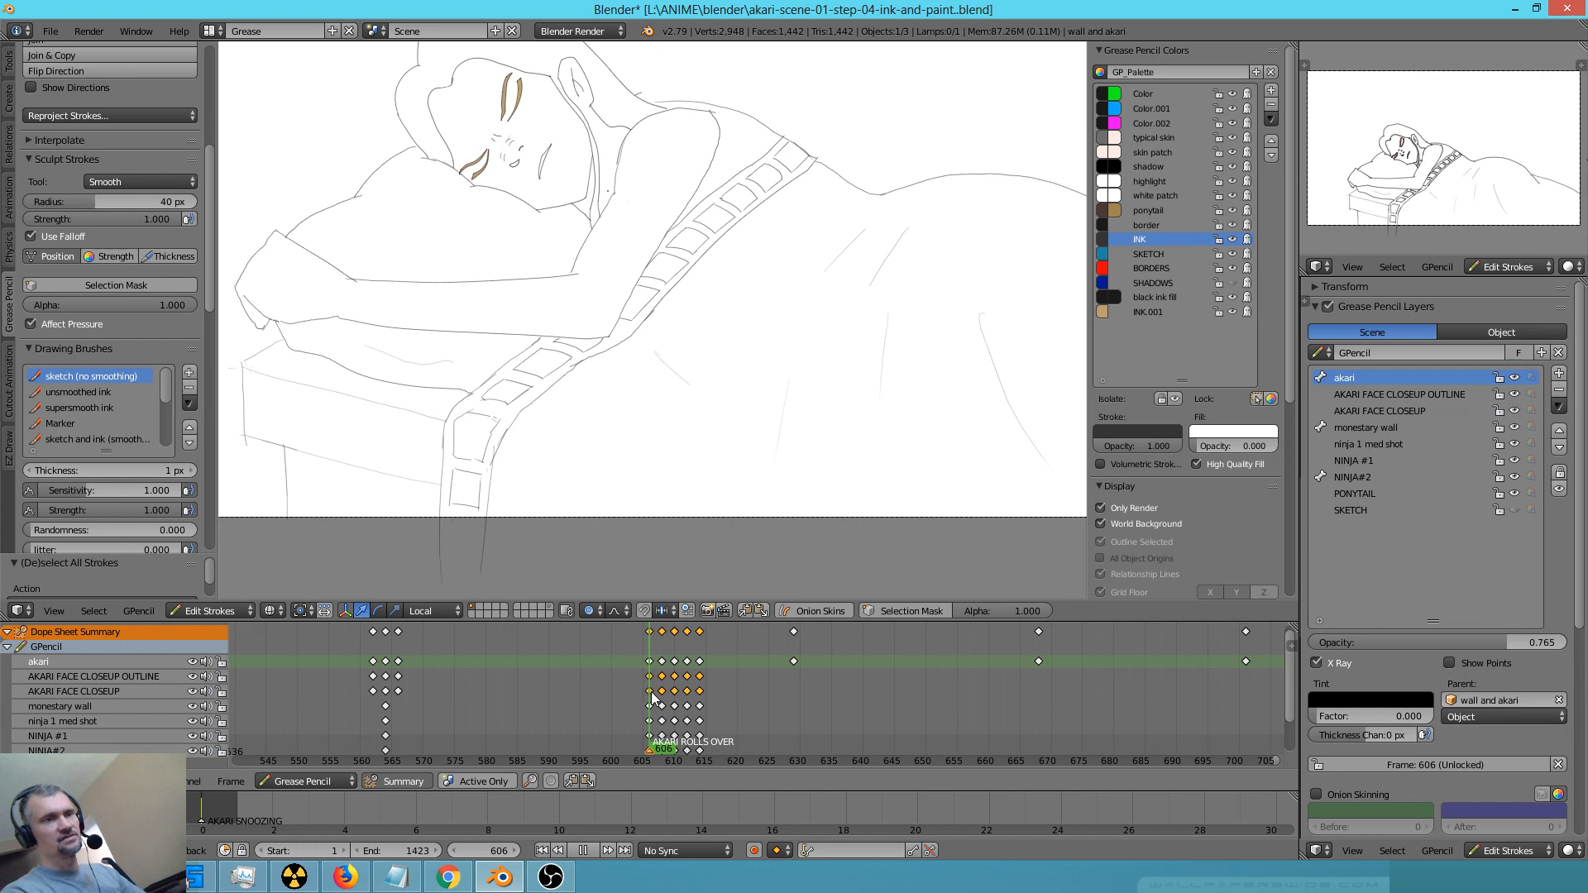
left_click_drag(653, 699, 688, 710)
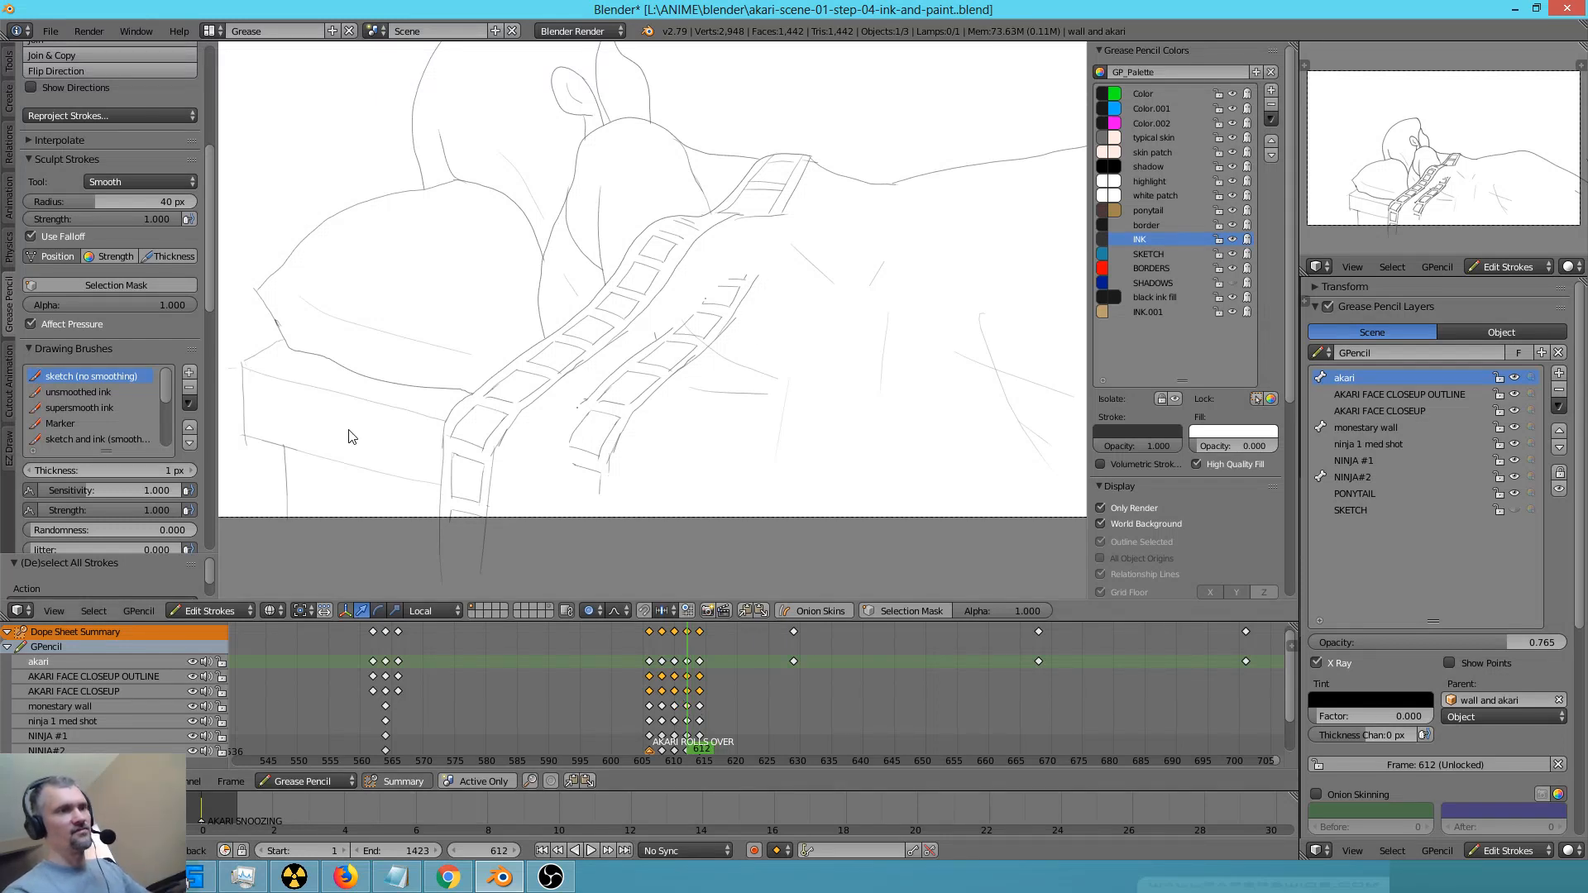
Draw another freehand border strip with crossing lines on the blanket using the supersmooth ink brush and the INK colour
left_click(100, 408)
key("d")
mouse_move(811, 285)
left_mouse_down()
mouse_move(667, 478)
mouse_move(876, 295)
mouse_move(826, 304)
mouse_move(862, 315)
mouse_move(850, 329)
mouse_move(764, 346)
mouse_move(825, 375)
left_mouse_up()
left_click_drag(829, 285, 741, 390)
left_click_drag(839, 291, 781, 369)
Erase the overlapping line segments where the freehand strip's long edges and cross lines intersect
scroll(877, 323, "up", 5)
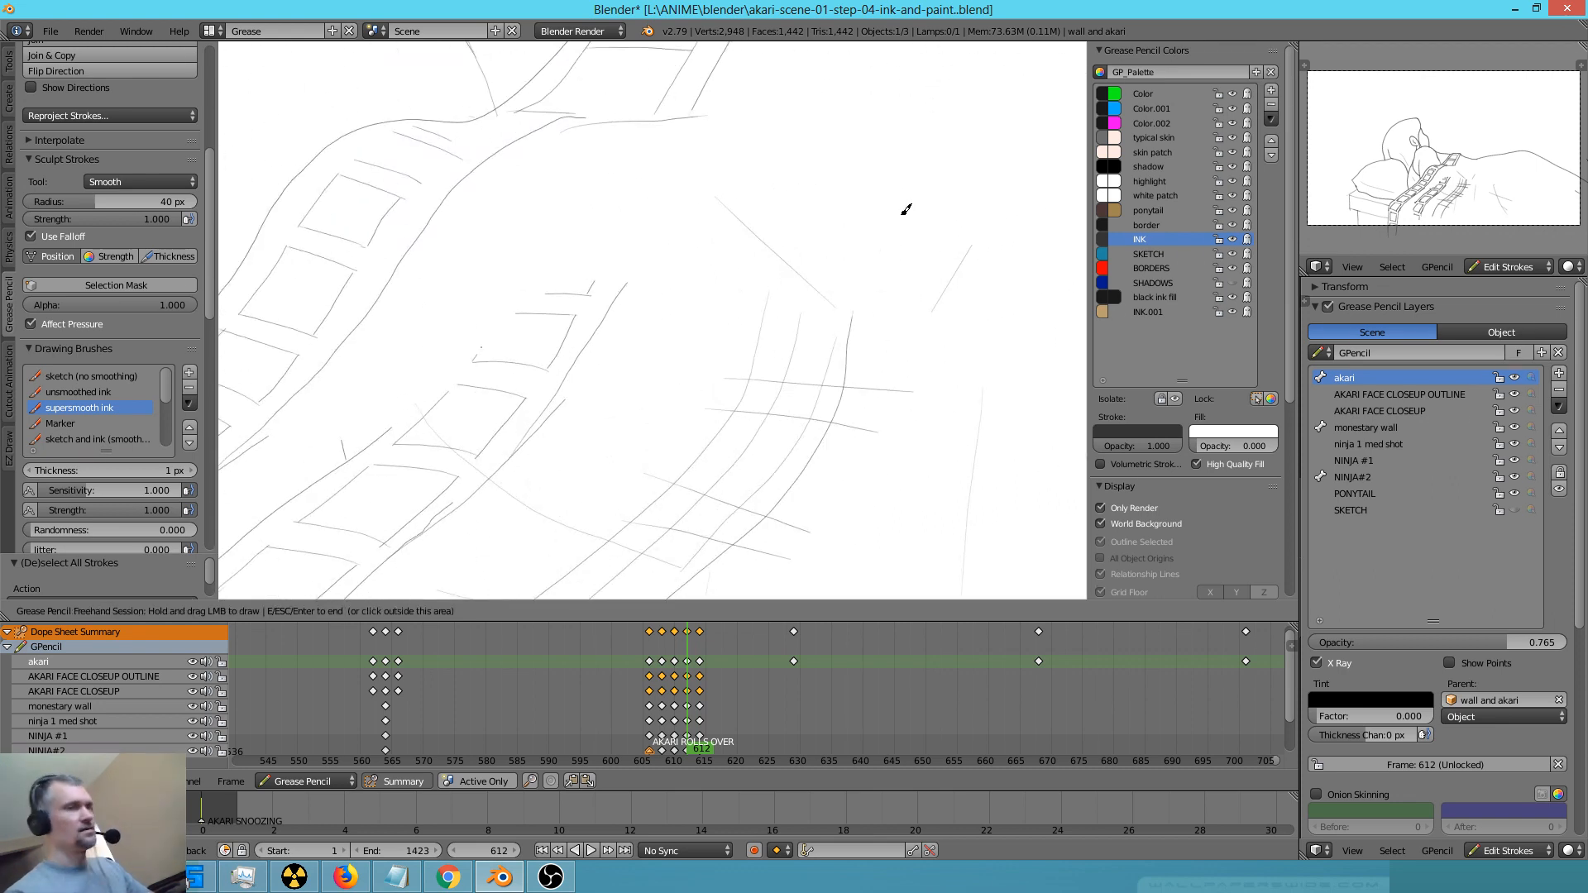
right_click_drag(909, 213, 899, 225)
right_click_drag(773, 368, 756, 421)
right_click_drag(846, 362, 794, 379)
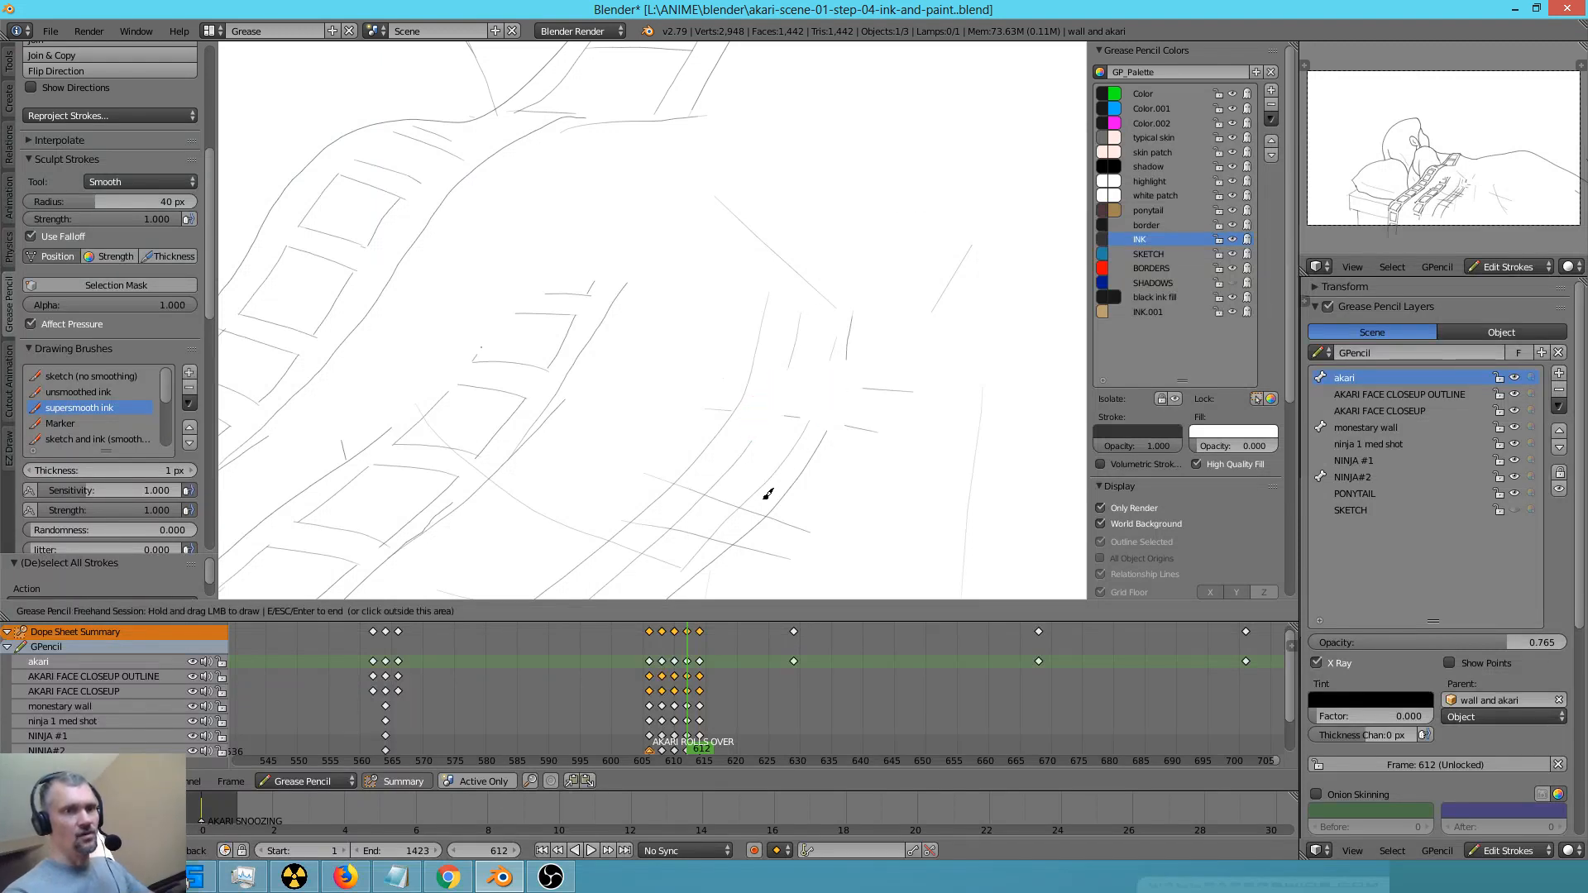
mouse_move(762, 520)
right_mouse_down()
mouse_move(703, 501)
mouse_move(721, 532)
right_mouse_up()
right_click_drag(736, 490, 764, 455)
middle_click_drag(834, 515, 902, 320, "shift")
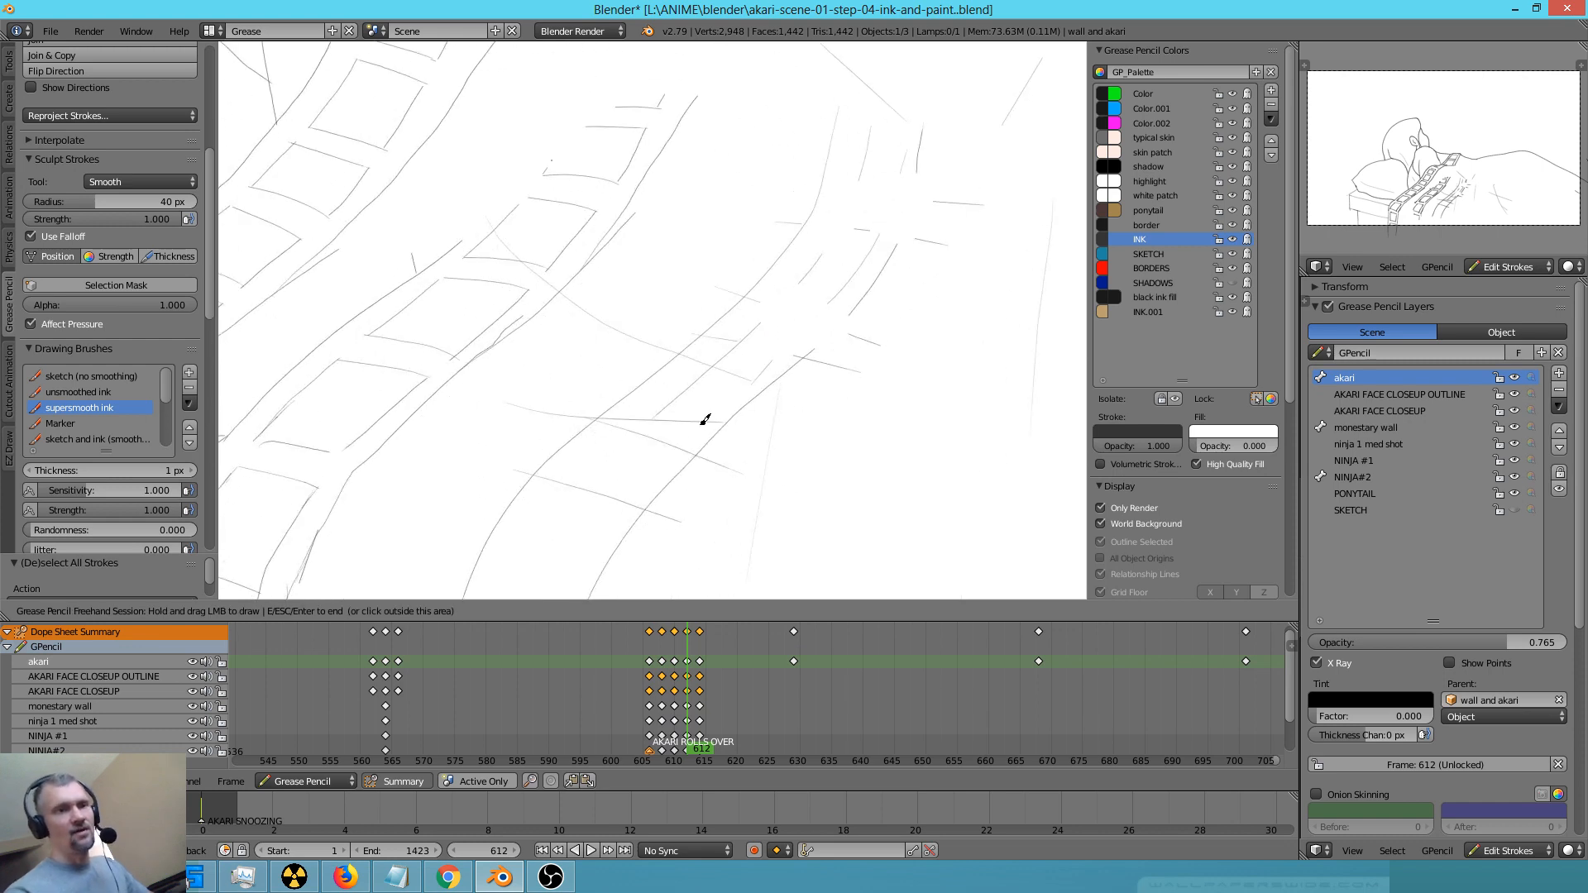
right_click_drag(741, 369, 754, 347)
right_click_drag(529, 322, 488, 351)
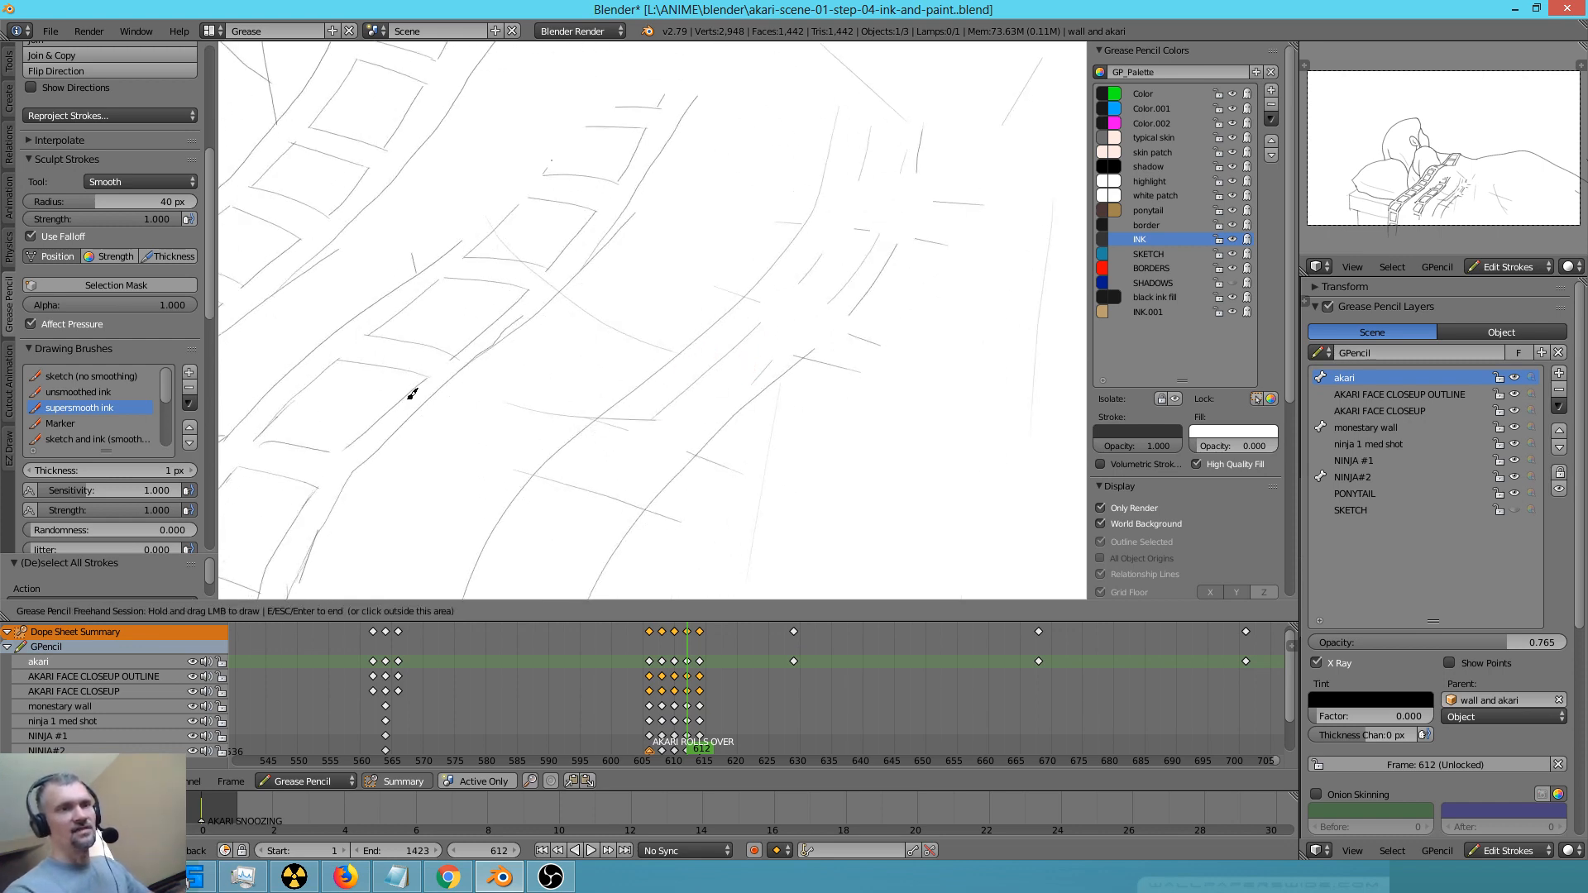
Erase the pasted and freehand strips from frame 612 and redraw the nearby blanket folds with the sketch (no smoothing) brush
scroll(787, 429, "down", 3)
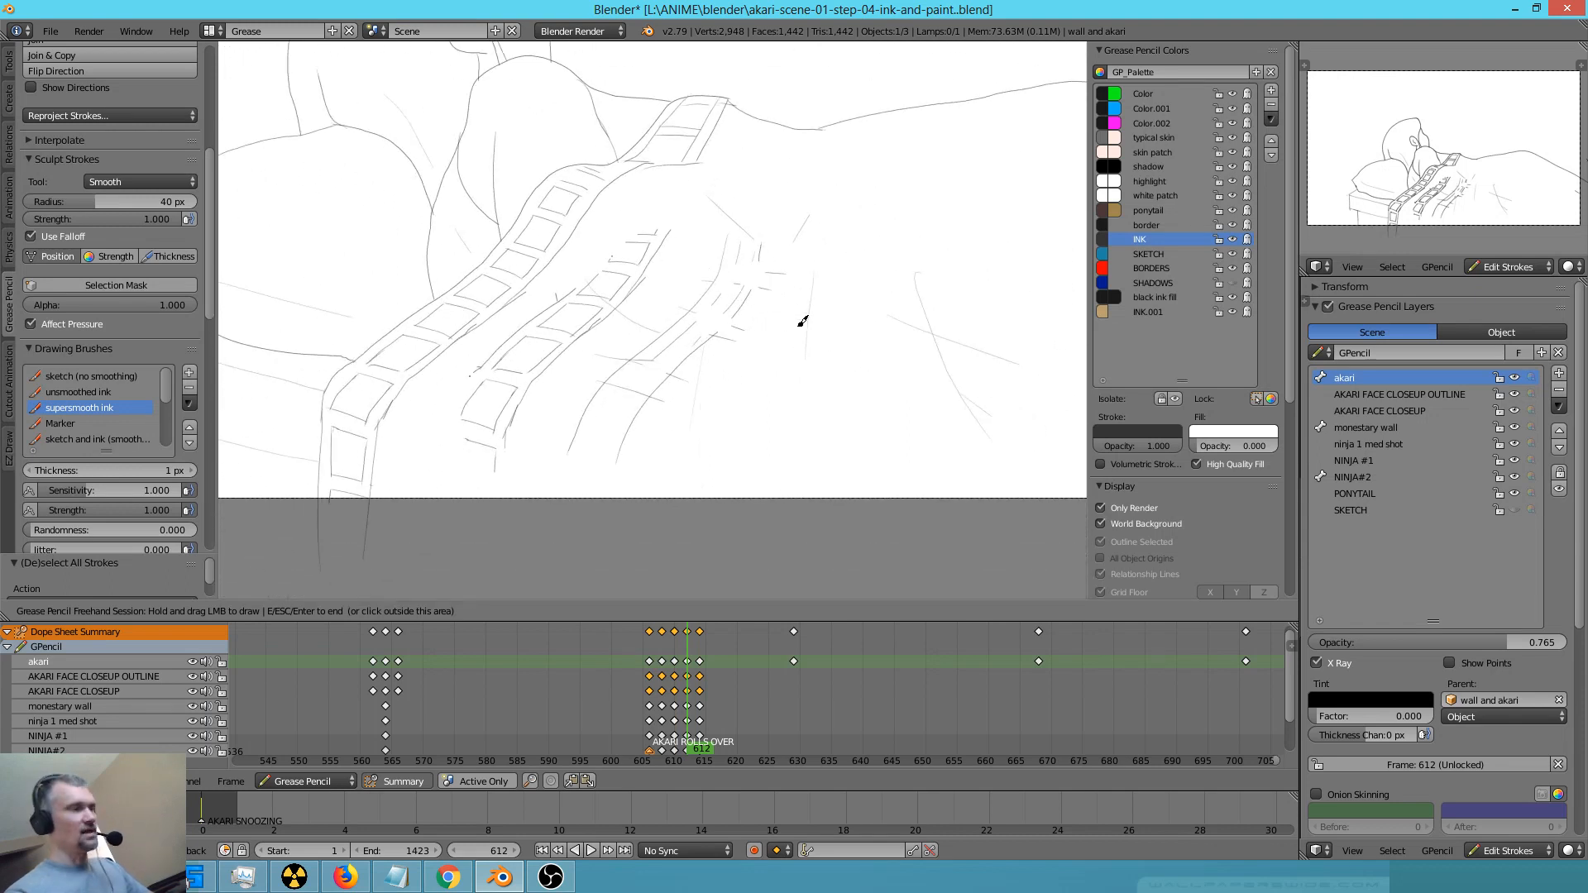
mouse_move(808, 350)
right_mouse_down()
mouse_move(720, 355)
mouse_move(642, 248)
mouse_move(554, 336)
mouse_move(493, 433)
mouse_move(600, 480)
mouse_move(786, 248)
right_mouse_up()
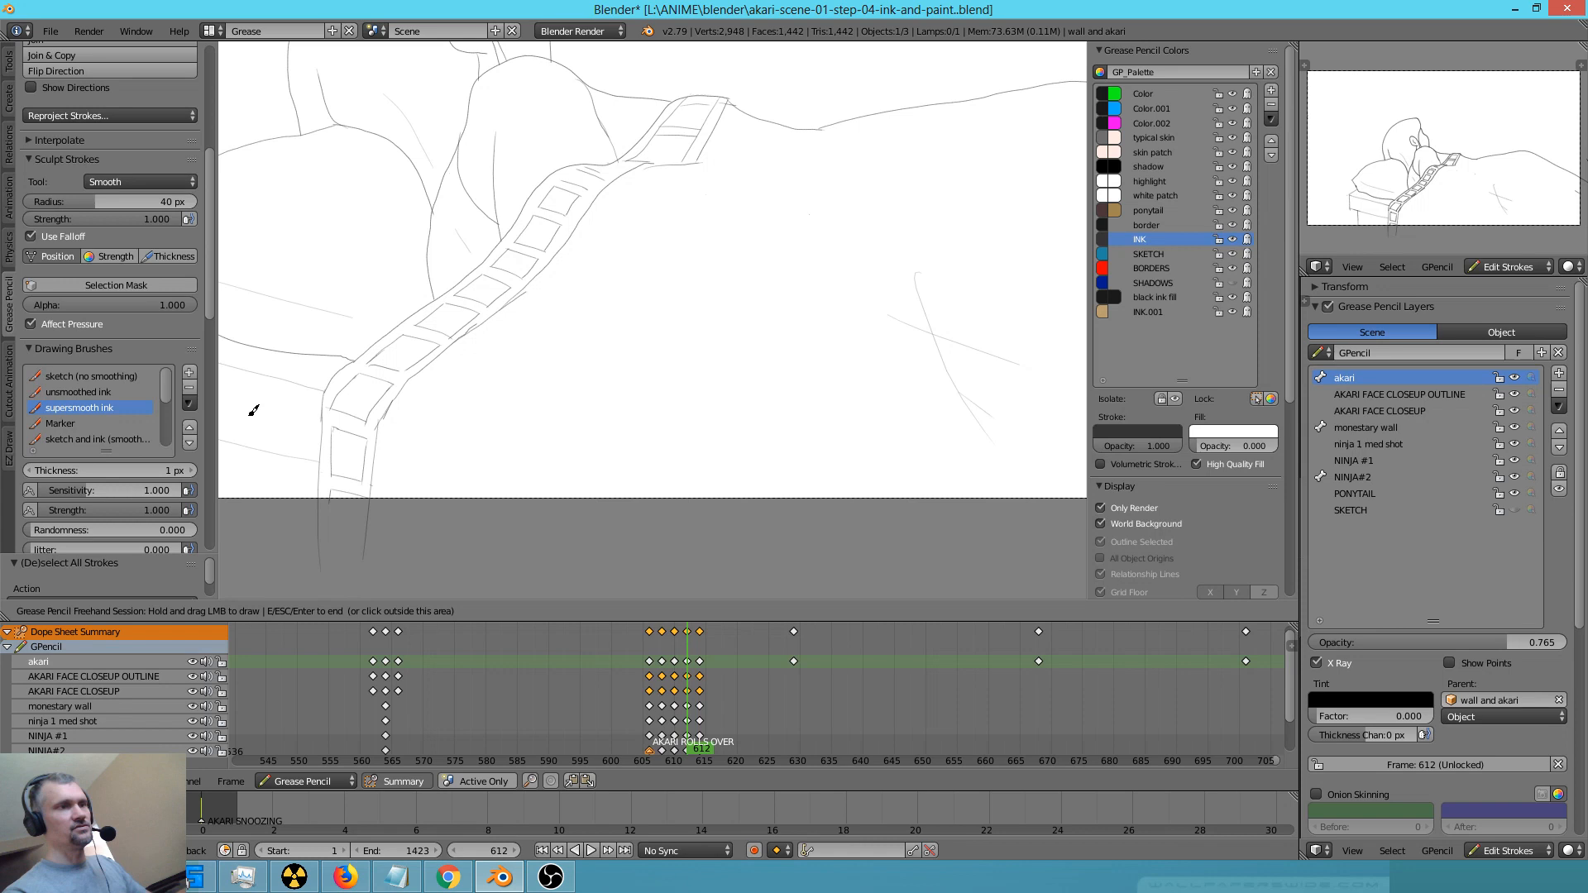
left_click(108, 375)
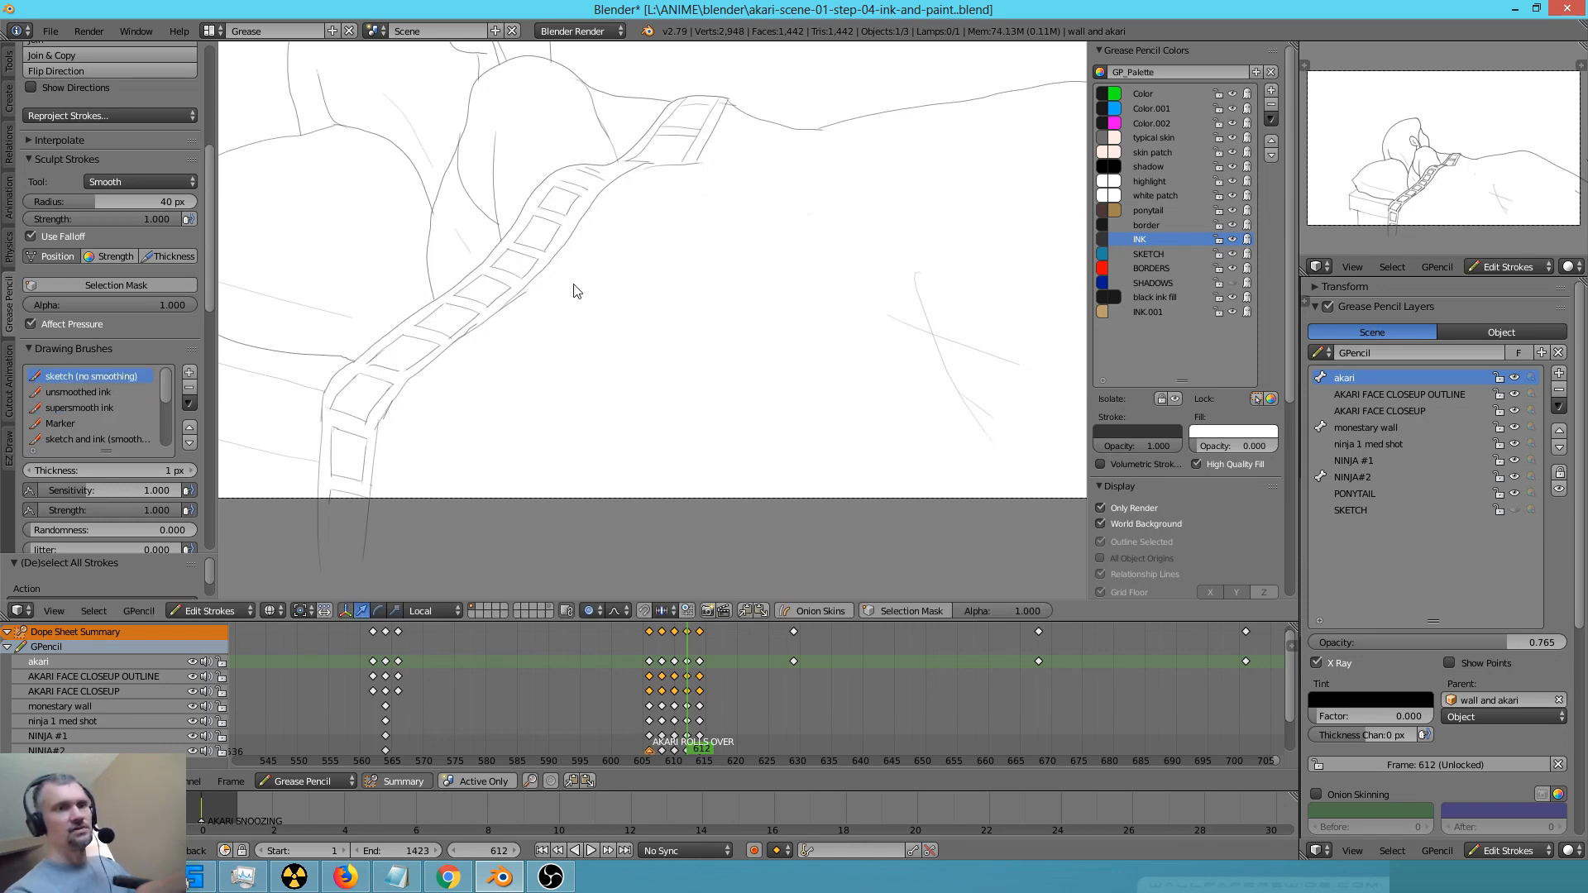
key("d")
mouse_move(551, 326)
left_mouse_down()
mouse_move(617, 357)
mouse_move(629, 387)
mouse_move(685, 390)
left_mouse_up()
Step back and forth through the roll-over keyframes from frame 606 to 614 to check the blanket's border and folds
scroll(772, 389, "down", 2)
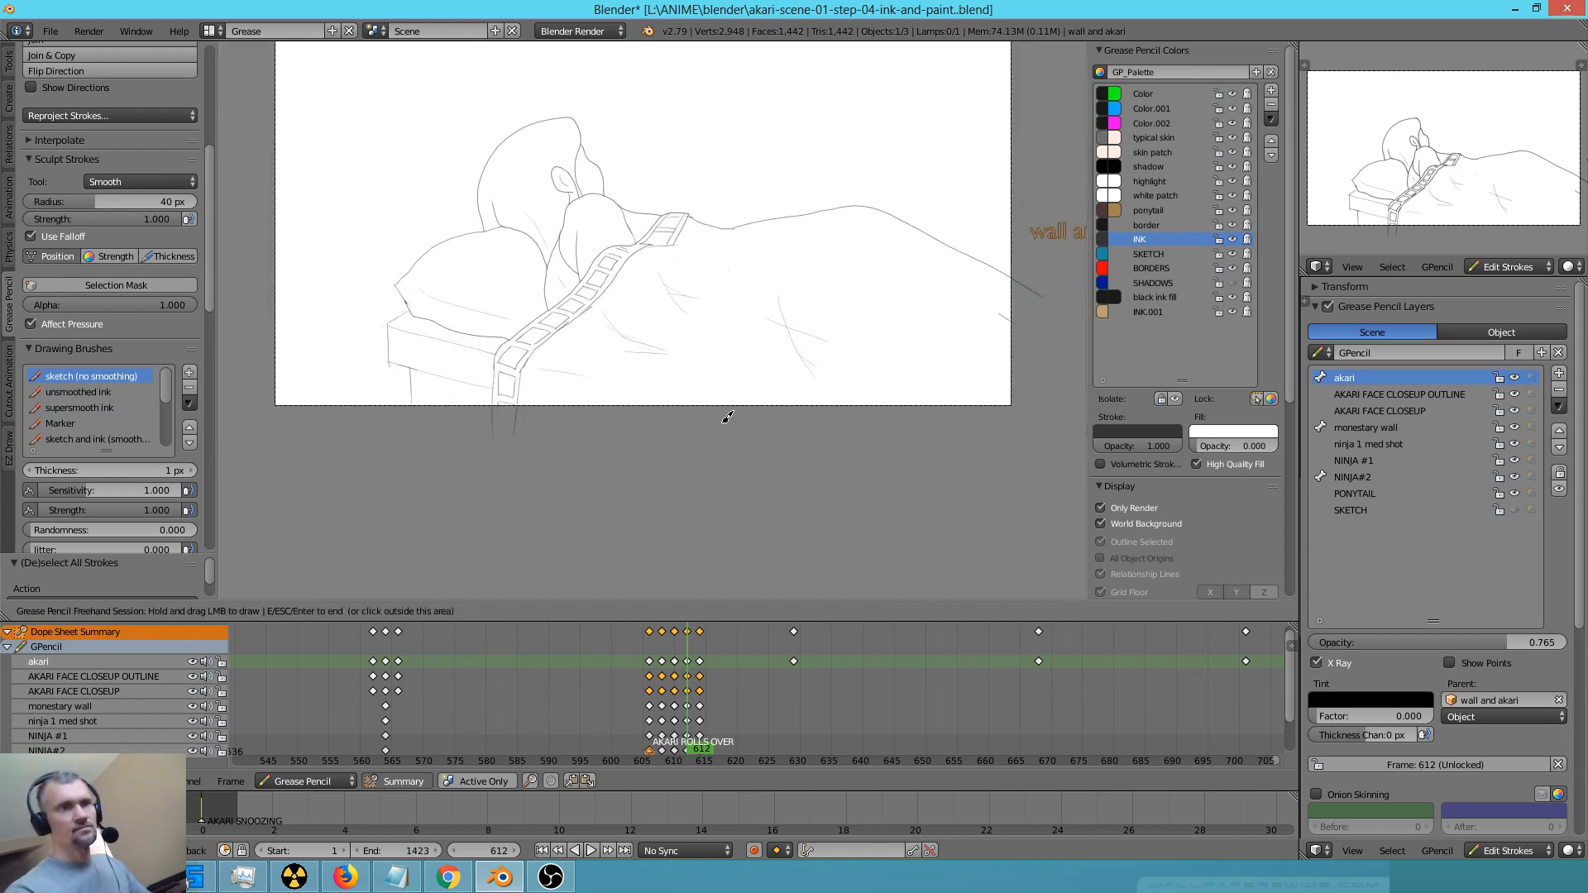
key("Down")
key("Down")
key("Down")
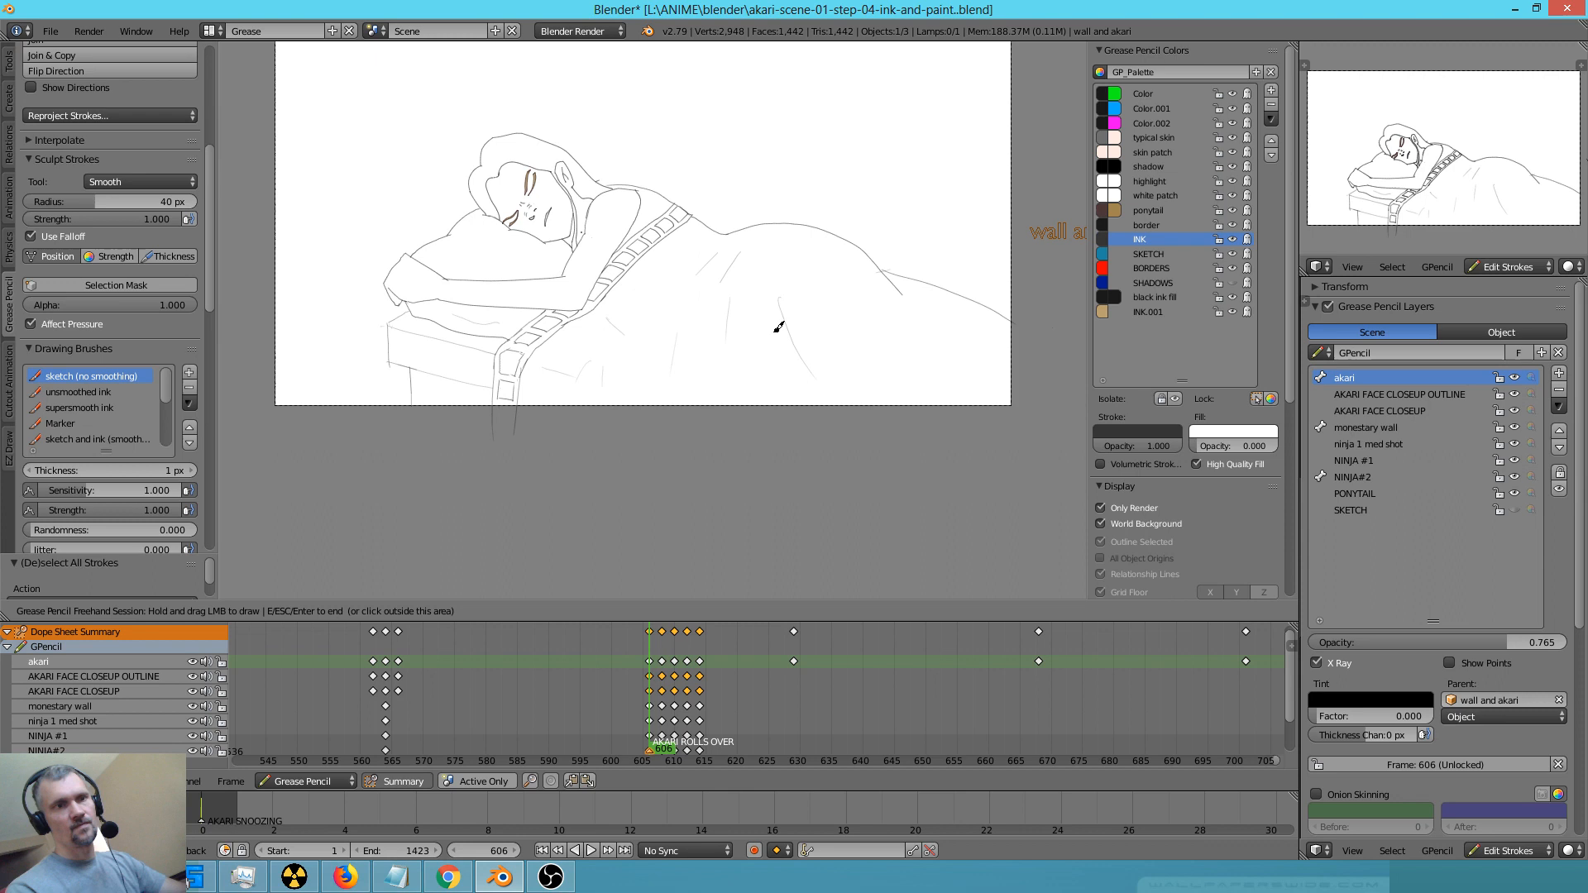
key("Up")
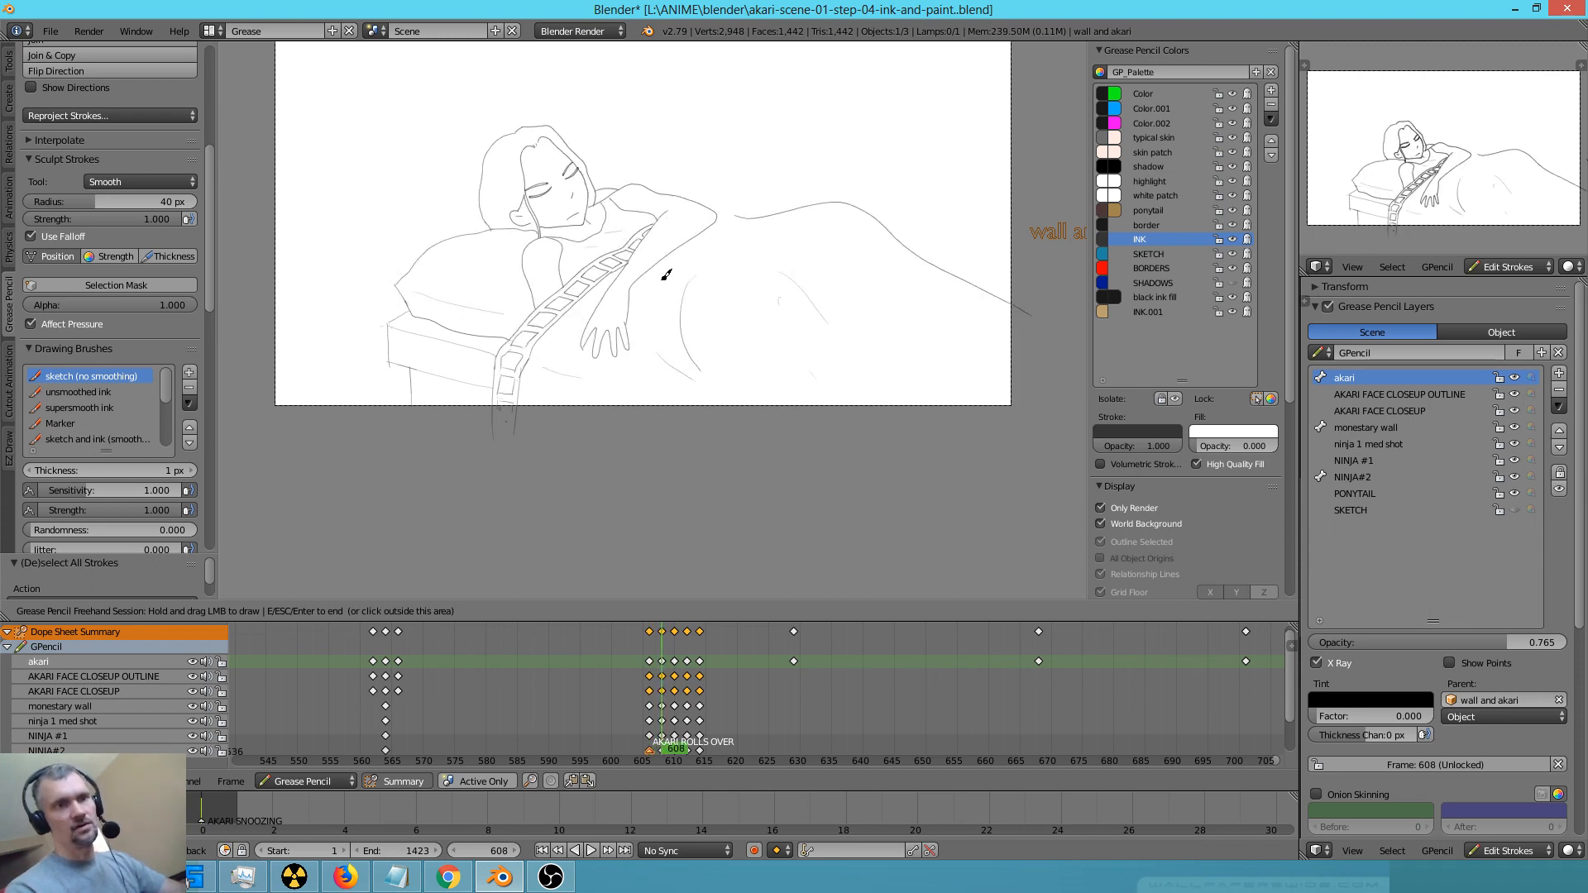
key("Down")
key("Up")
key("Up")
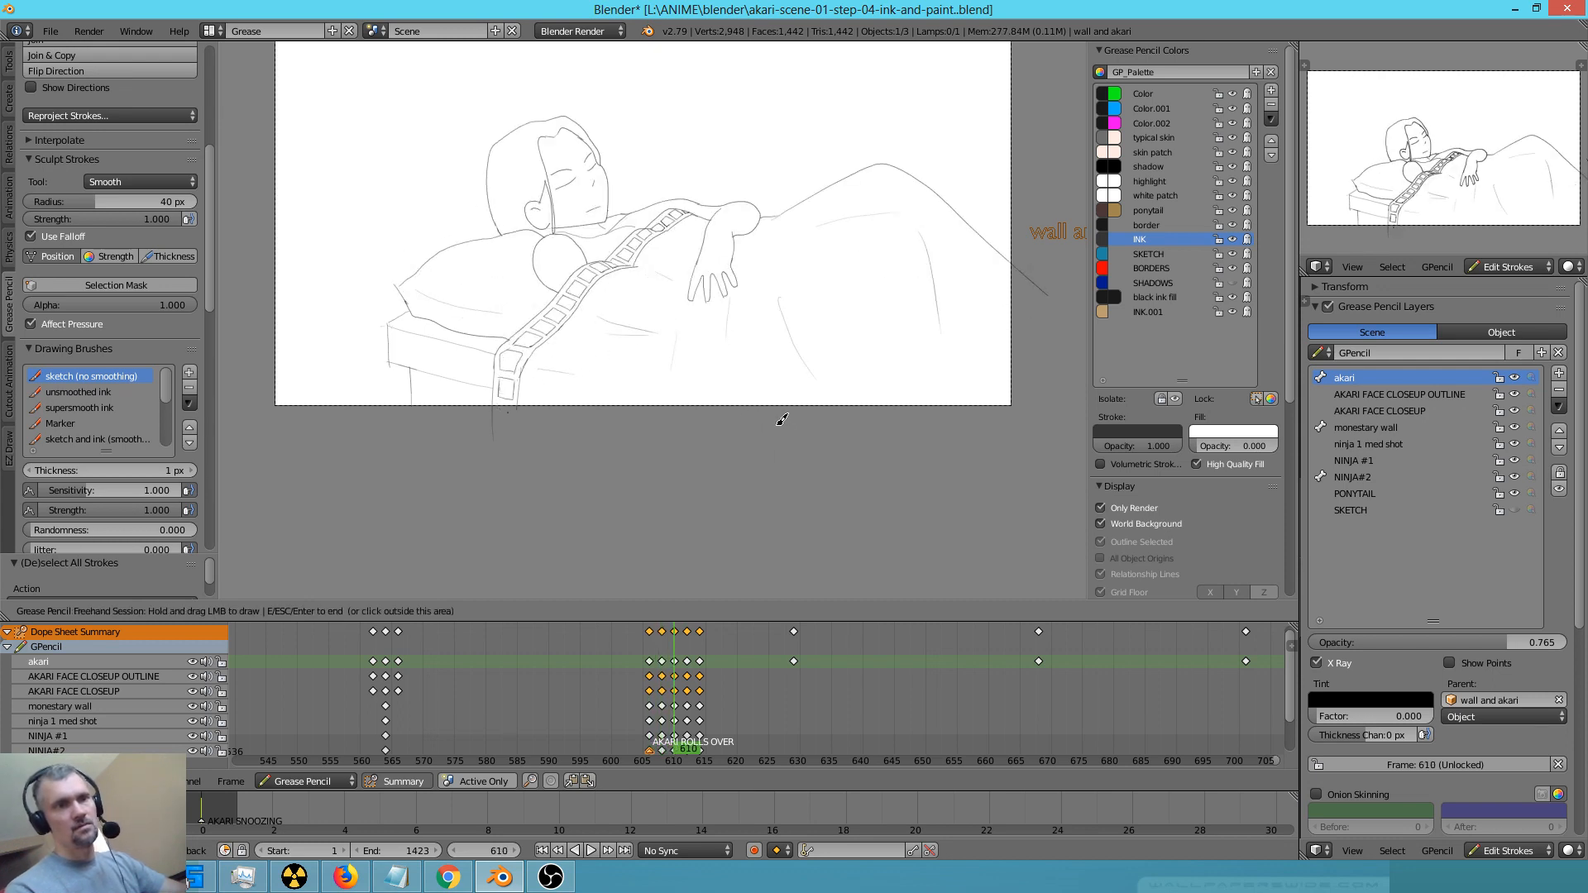
key("Up")
key("Up")
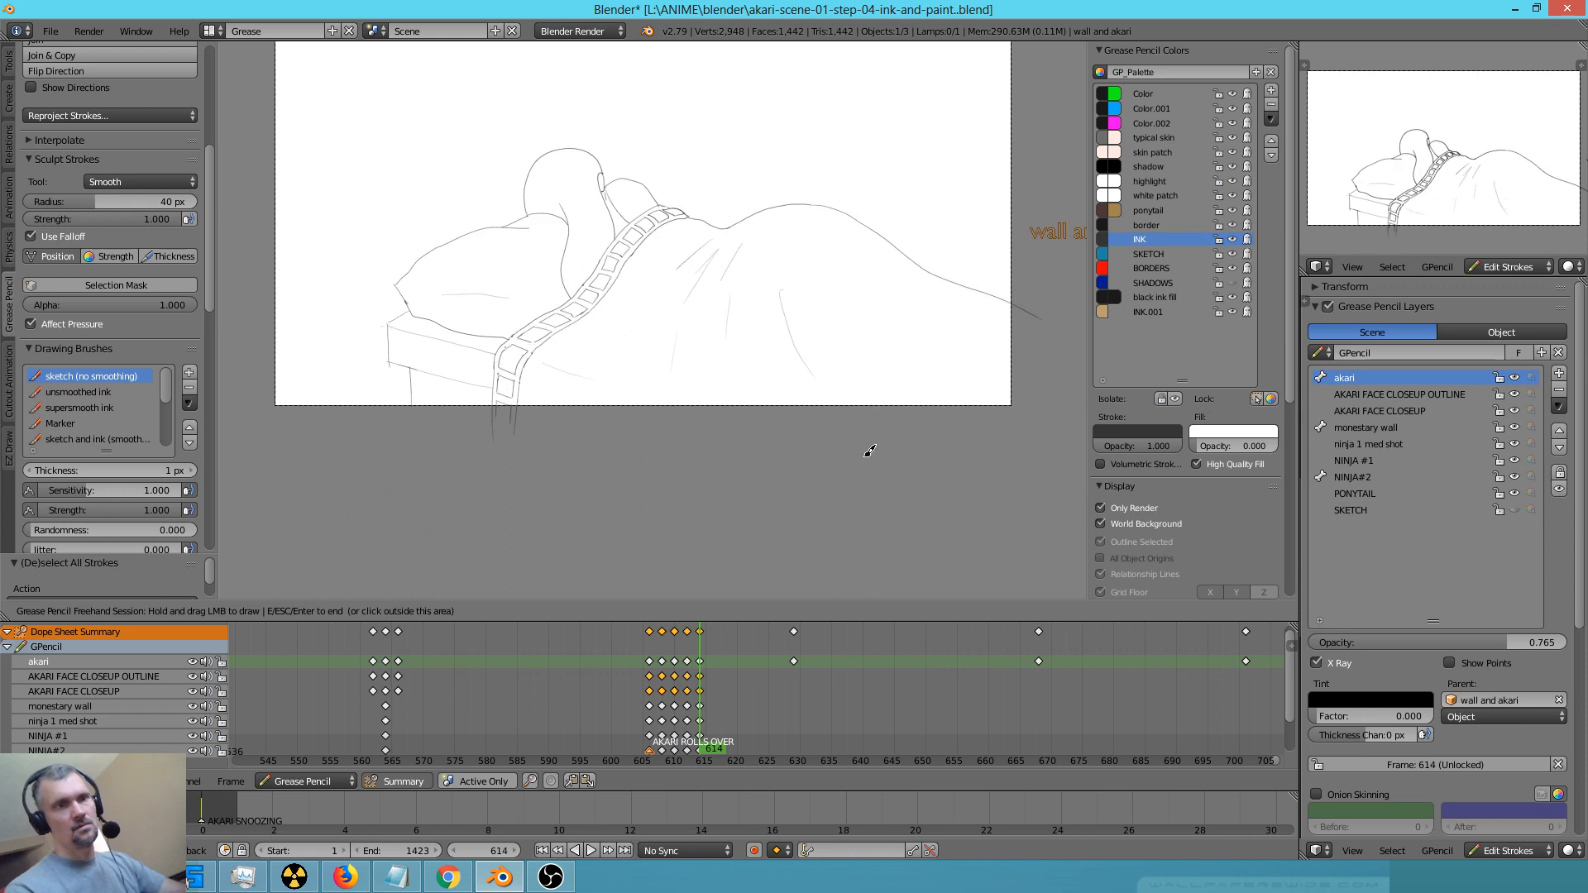
key("Down")
key("Down")
key("Down")
key("Down")
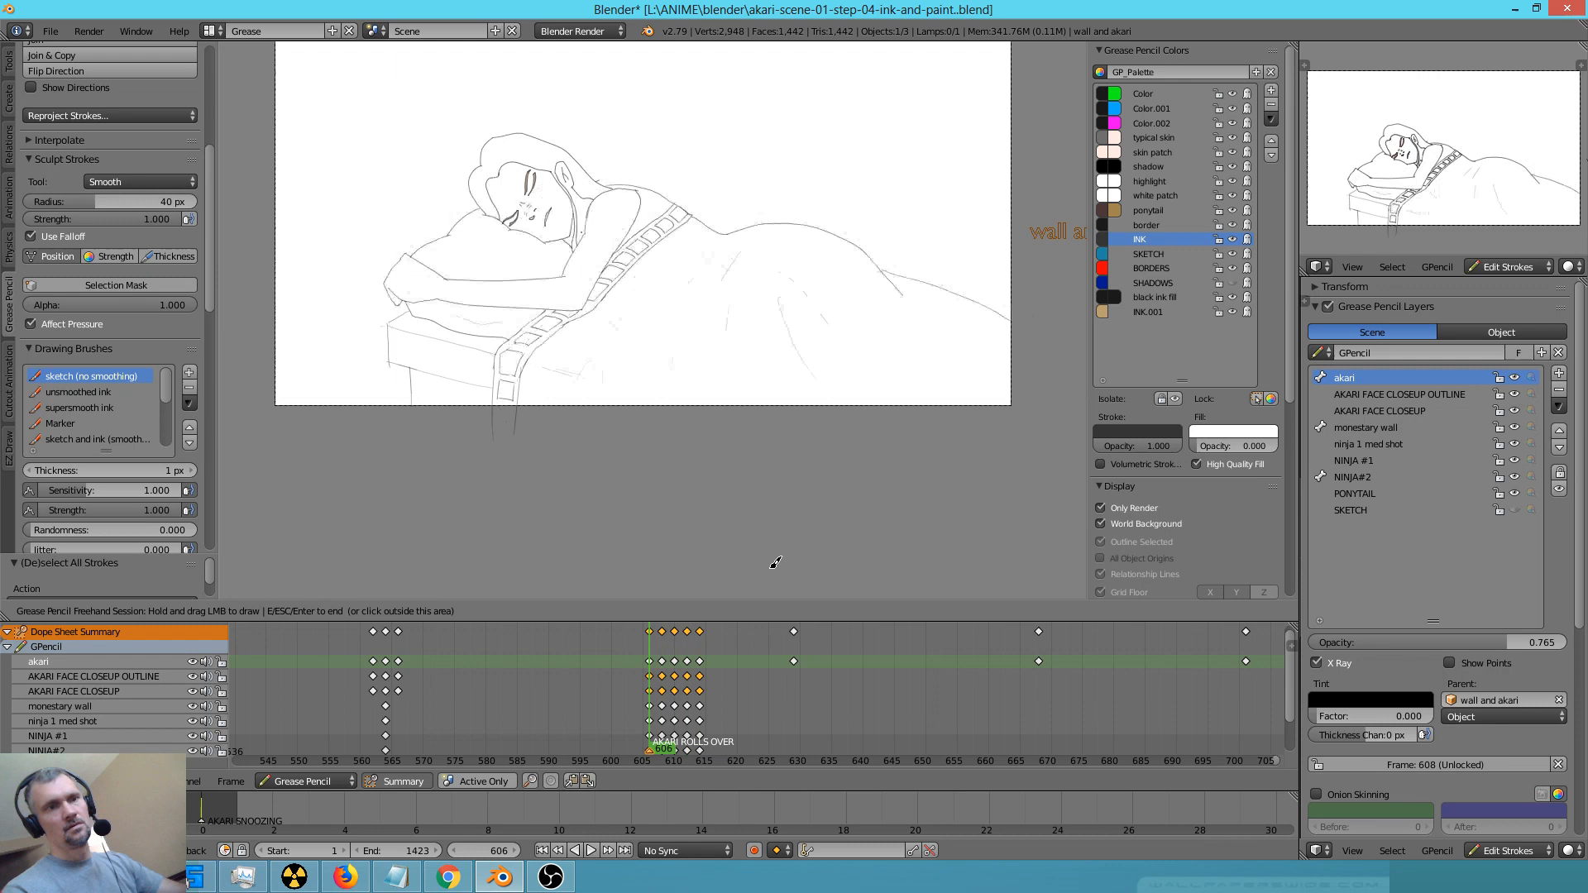
Leave the drawing session and play back the roll-over animation from frame 585 with the whole camera frame in view
left_click(519, 702)
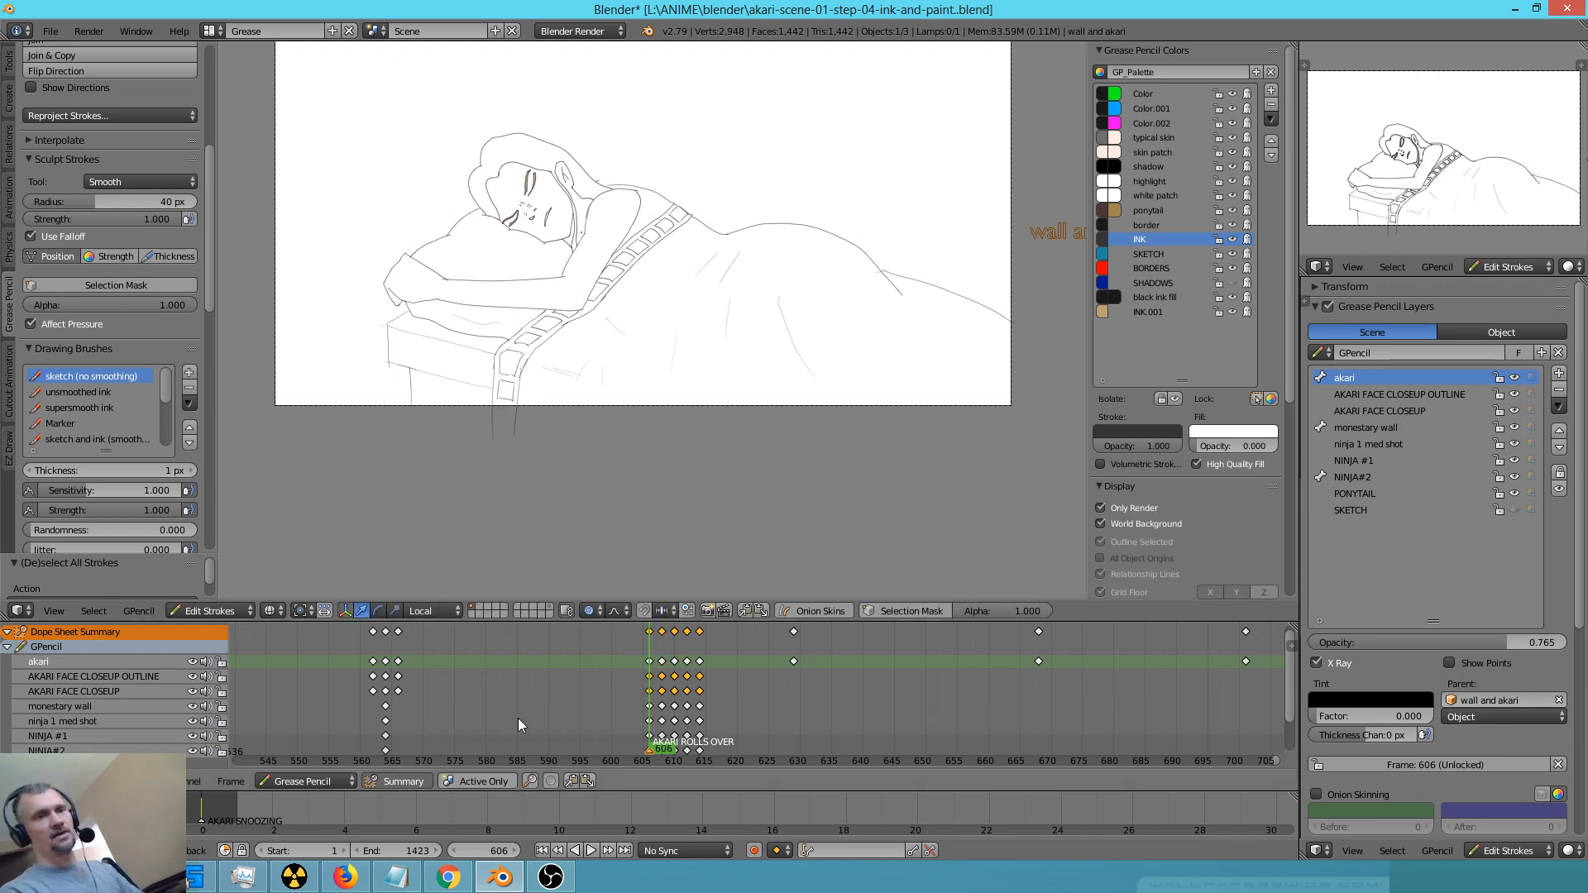
left_click(519, 691)
middle_click_drag(823, 261, 826, 367, "shift")
key("alt+a")
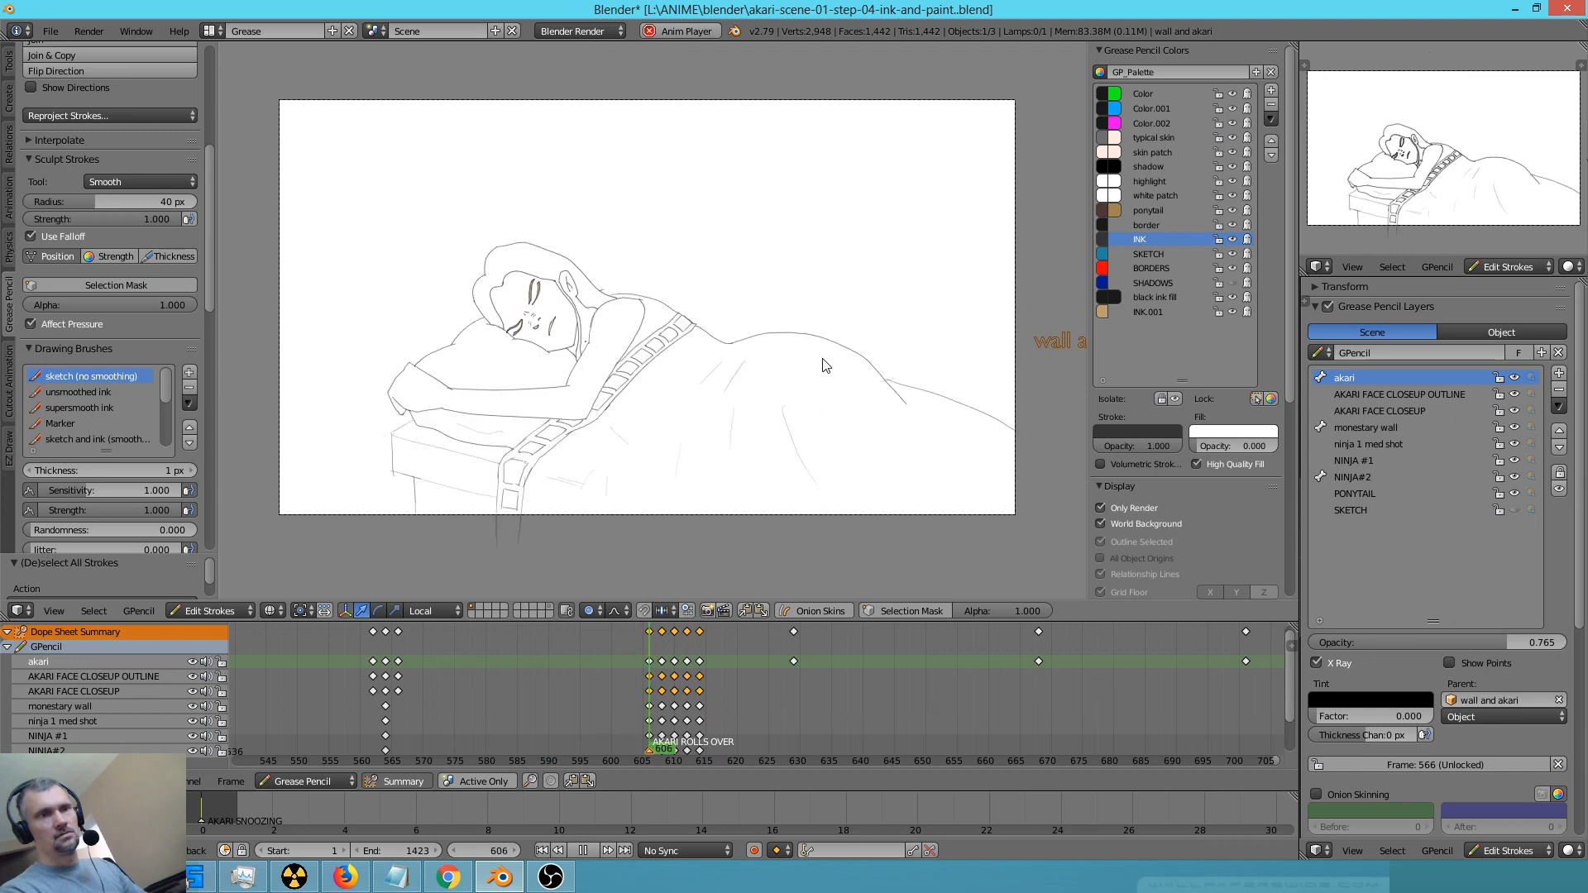
key("Escape")
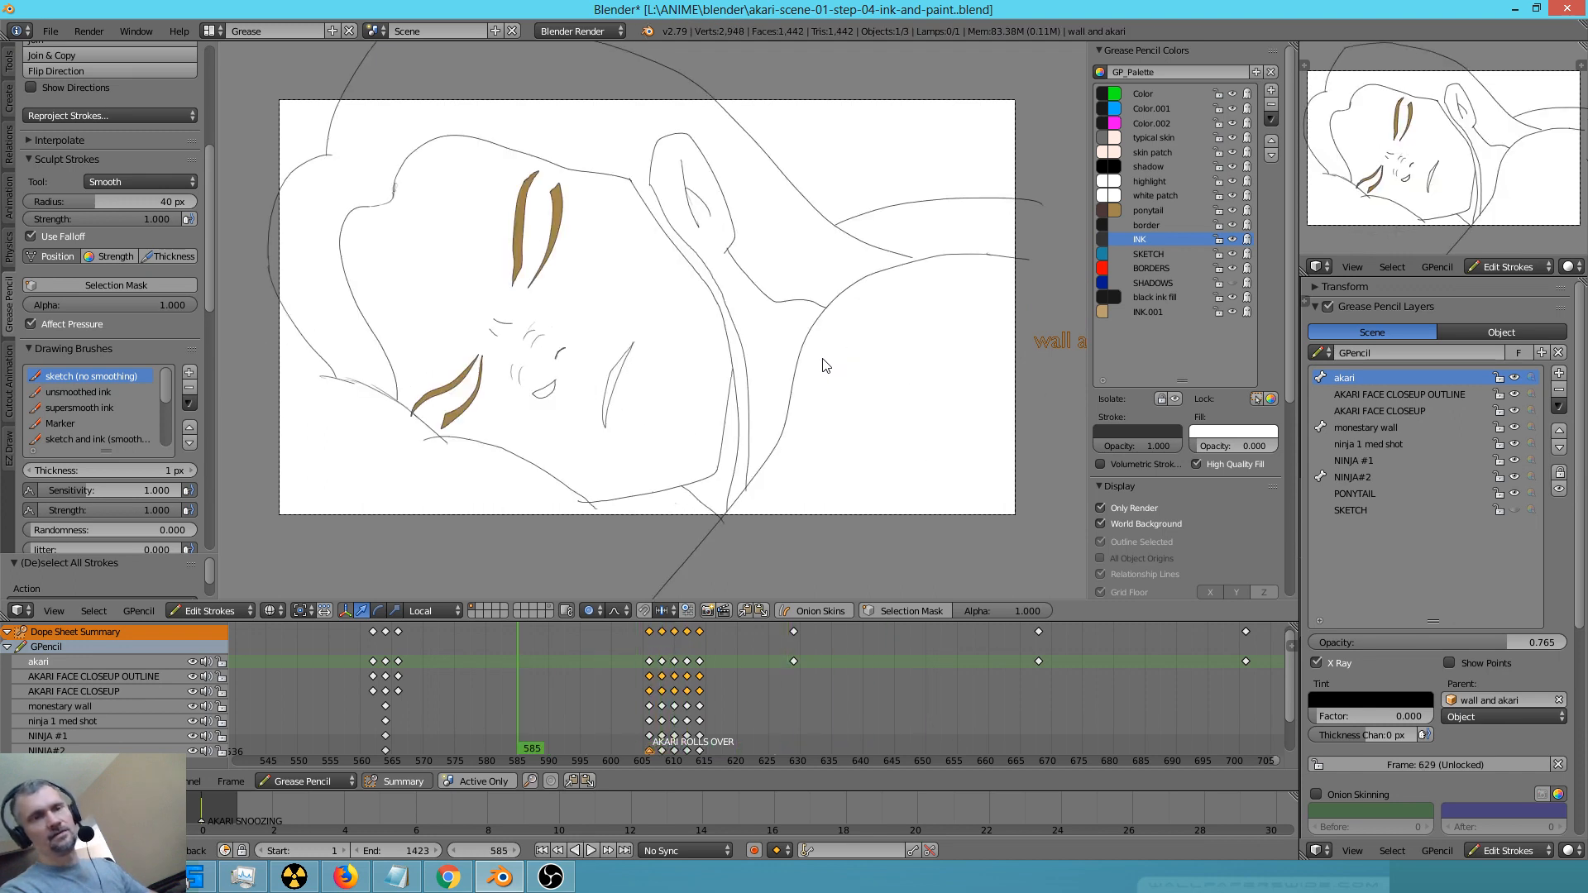
Play the roll-over animation on to frame 629 and examine the close-up of the sleeping girl in full camera view
key("alt+a")
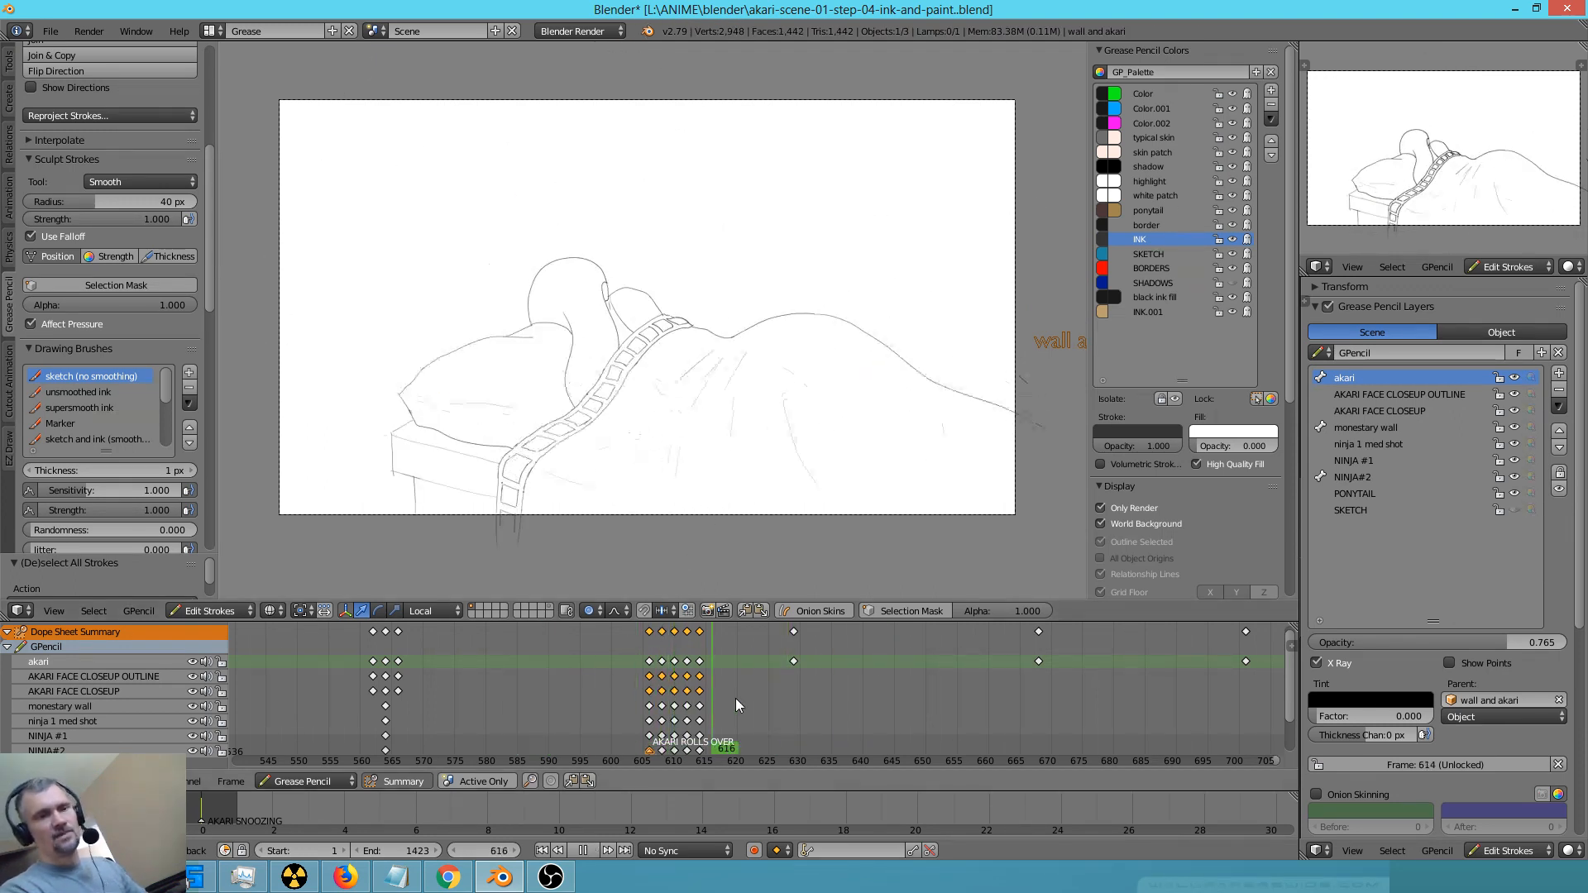
left_click_drag(788, 708, 796, 716)
scroll(772, 455, "up", 7)
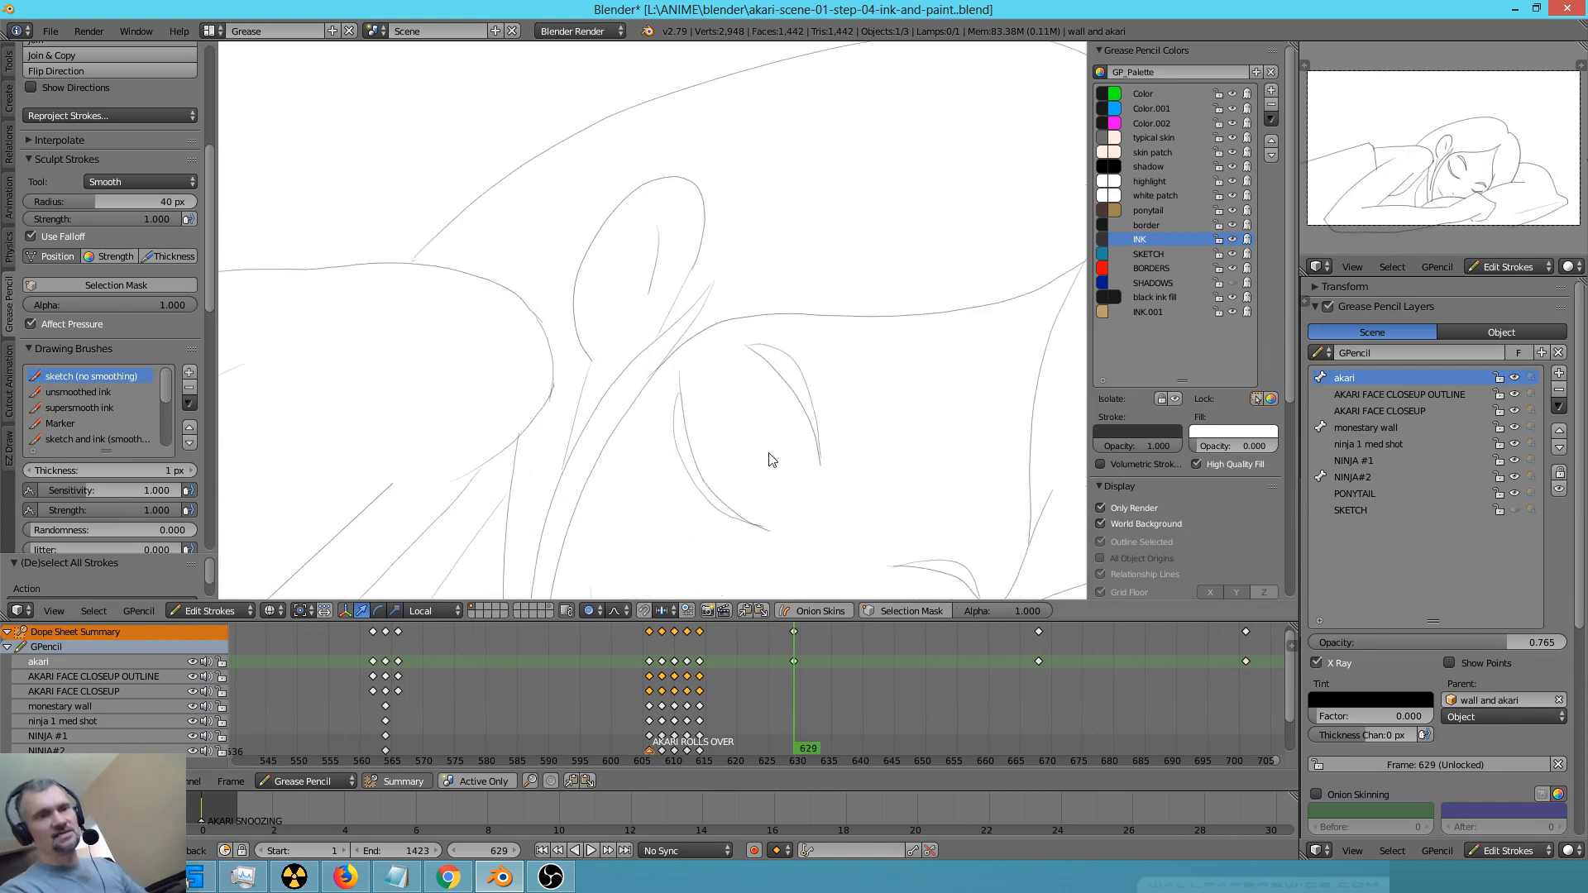
key("Home")
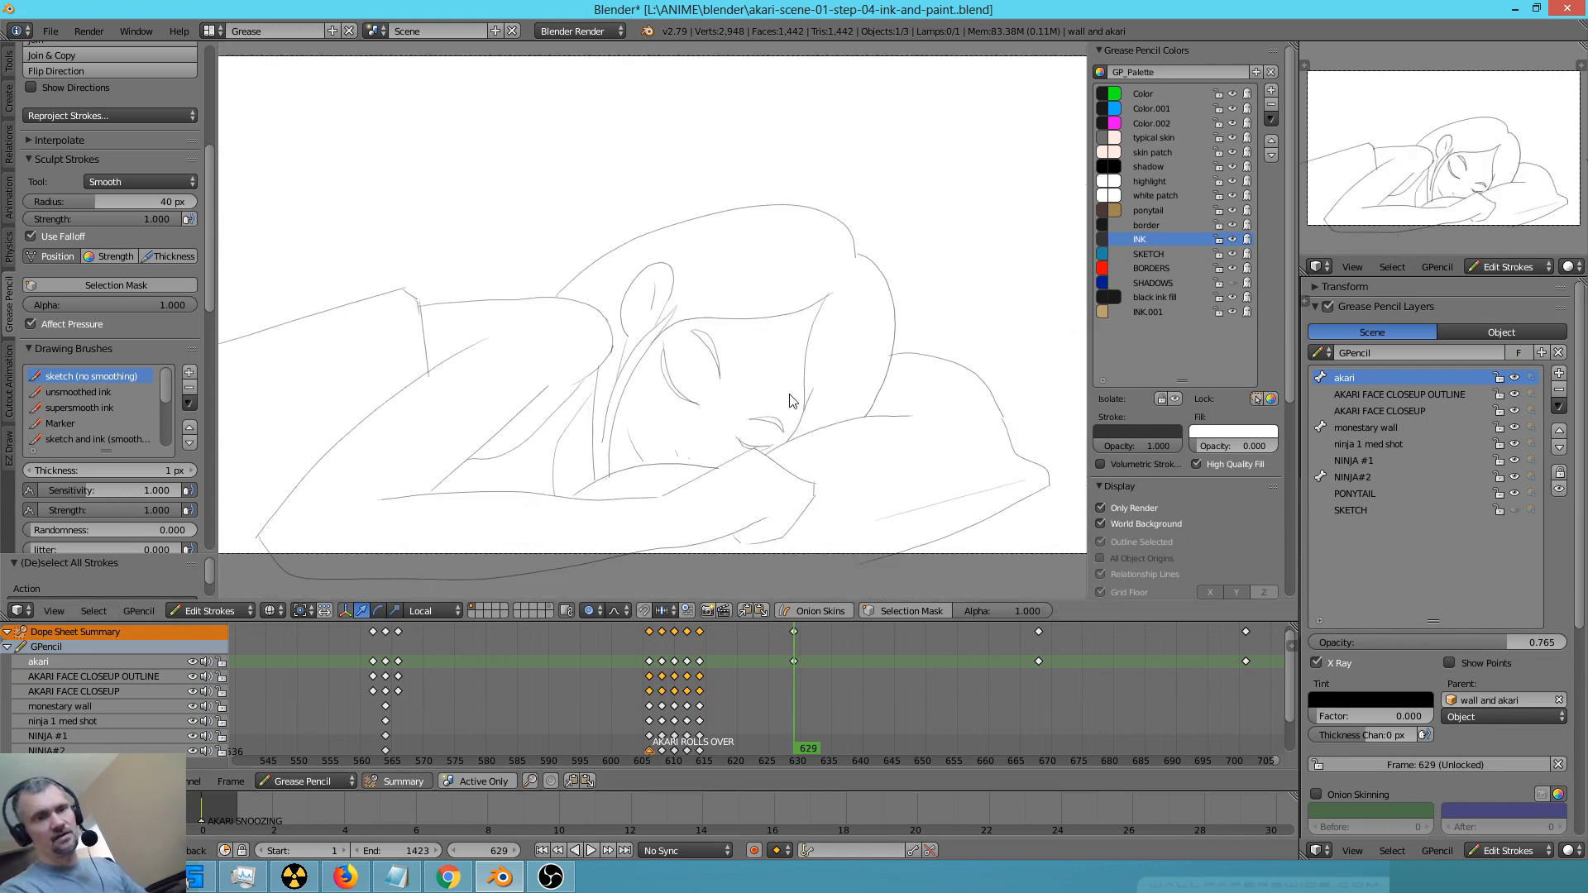
Scrub back and forth along the timeline to review the following shots, up to the masked ninja close-up around frame 702
scroll(790, 401, "down", 2)
mouse_move(589, 693)
left_mouse_down()
mouse_move(657, 682)
mouse_move(380, 666)
left_mouse_up()
scroll(388, 666, "down", 2)
middle_click_drag(450, 662, 735, 669)
mouse_move(721, 677)
left_mouse_down()
mouse_move(637, 693)
mouse_move(533, 681)
mouse_move(562, 697)
mouse_move(582, 697)
mouse_move(359, 653)
mouse_move(491, 667)
mouse_move(474, 659)
mouse_move(320, 664)
mouse_move(375, 669)
mouse_move(336, 665)
left_mouse_up()
scroll(474, 659, "down", 3)
middle_click_drag(424, 679, 561, 678)
mouse_move(561, 678)
left_mouse_down()
mouse_move(405, 677)
mouse_move(1075, 715)
mouse_move(1007, 716)
mouse_move(1082, 703)
left_mouse_up()
middle_click_drag(1082, 703, 558, 699)
mouse_move(557, 693)
left_mouse_down()
mouse_move(870, 722)
mouse_move(708, 702)
mouse_move(791, 716)
mouse_move(764, 708)
left_mouse_up()
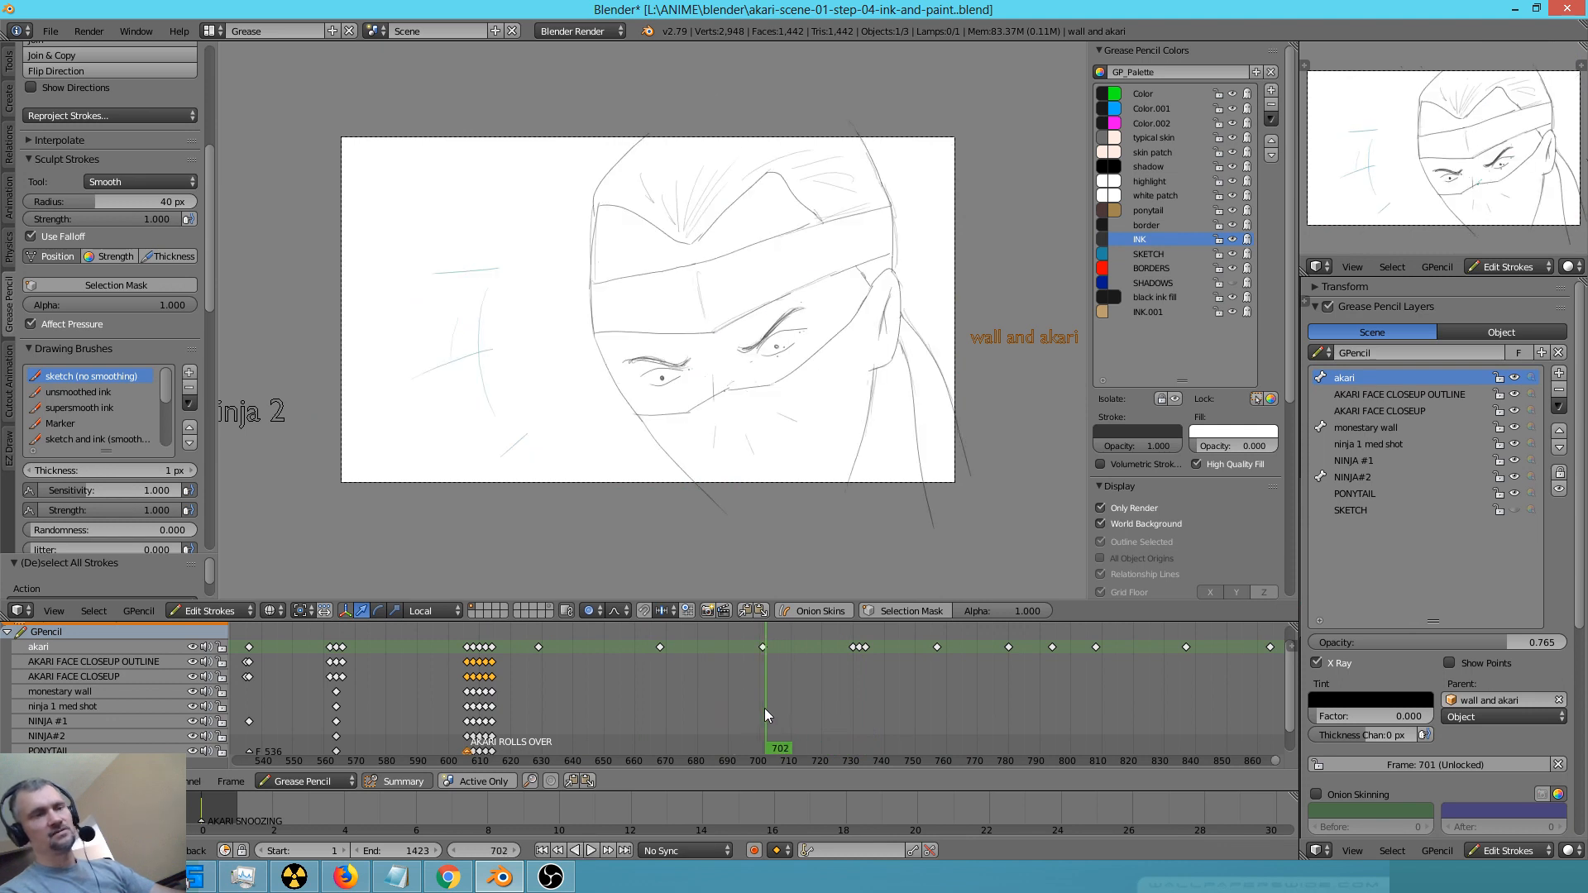
Go to frame 730 and ink the ninja's head outline, headband ties and nearby side edge with the supersmooth ink brush
key("Up")
middle_click_drag(897, 441, 739, 454, "shift")
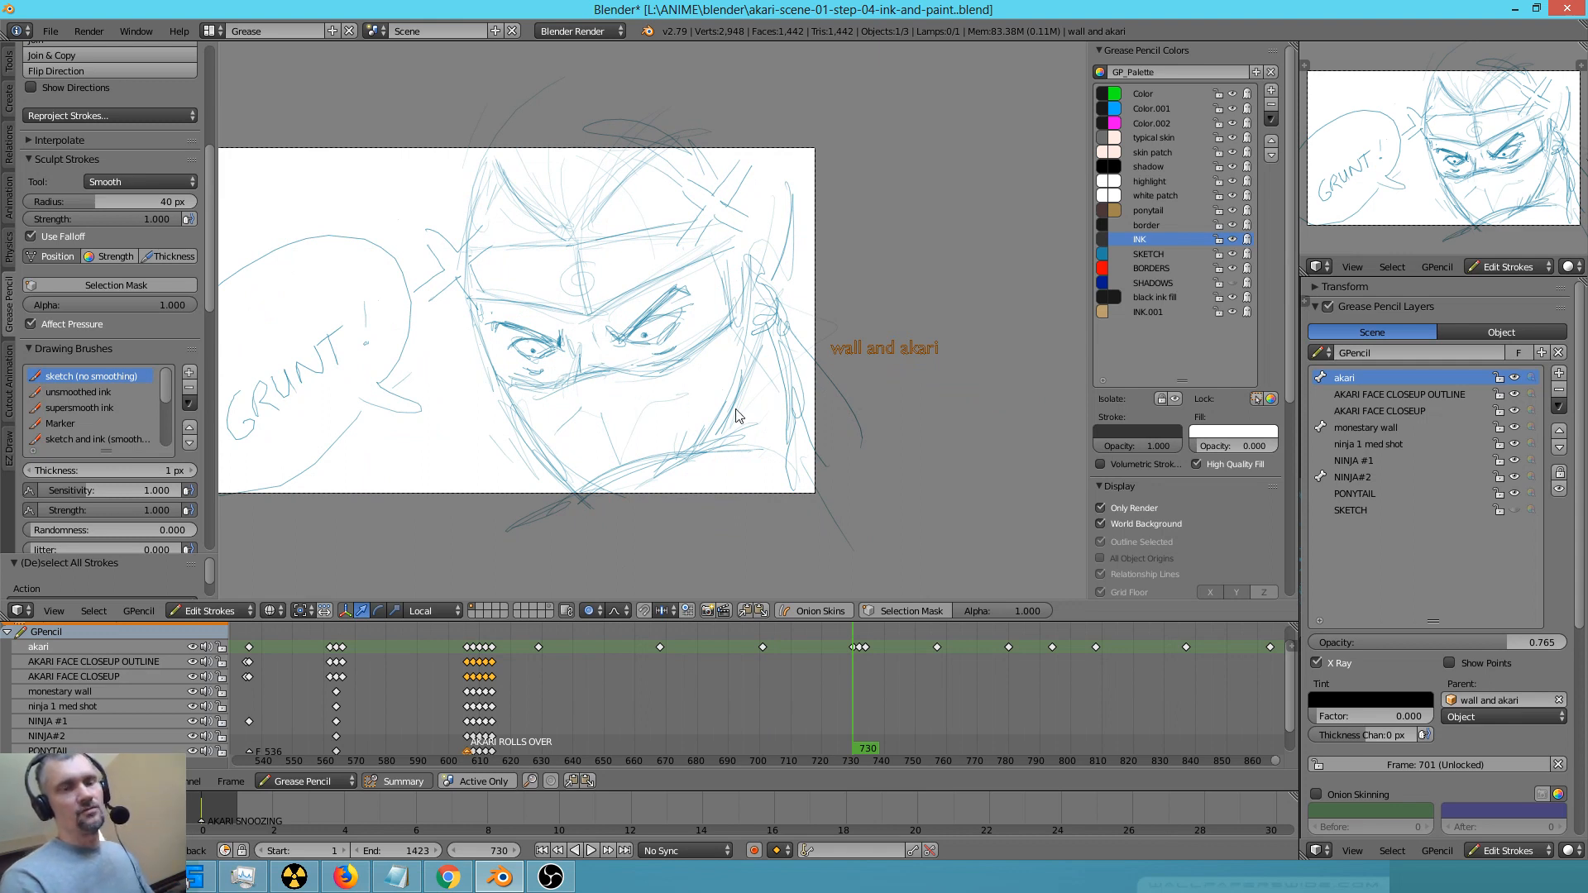
scroll(739, 416, "up", 3)
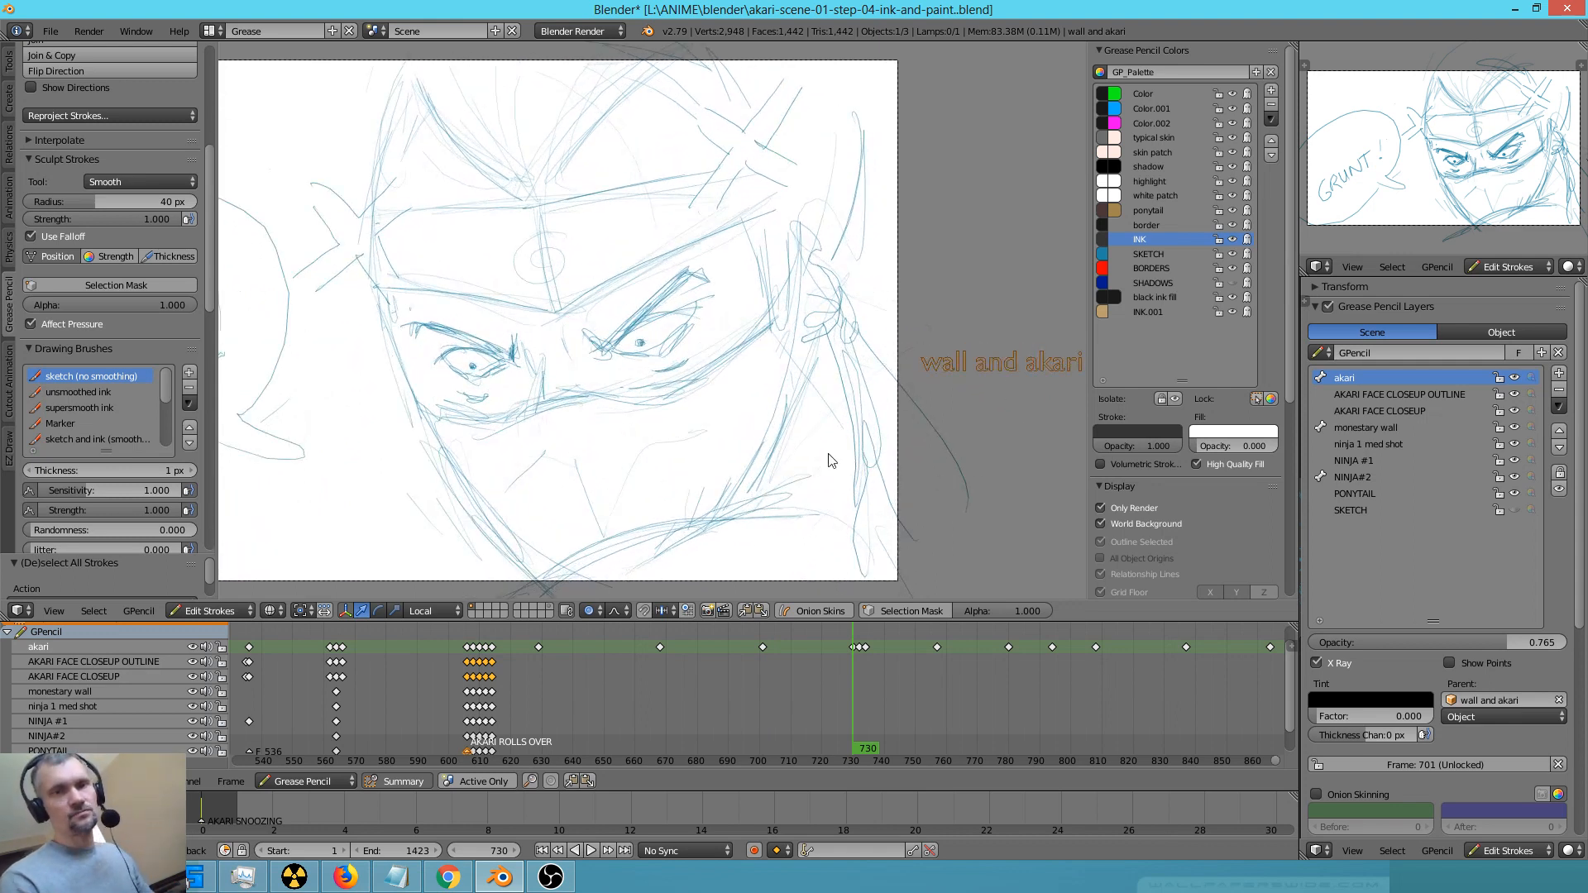
mouse_move(831, 460)
middle_mouse_down("shift")
mouse_move(850, 400)
mouse_move(911, 456)
middle_mouse_up("shift")
scroll(808, 443, "down", 3)
left_click(119, 408)
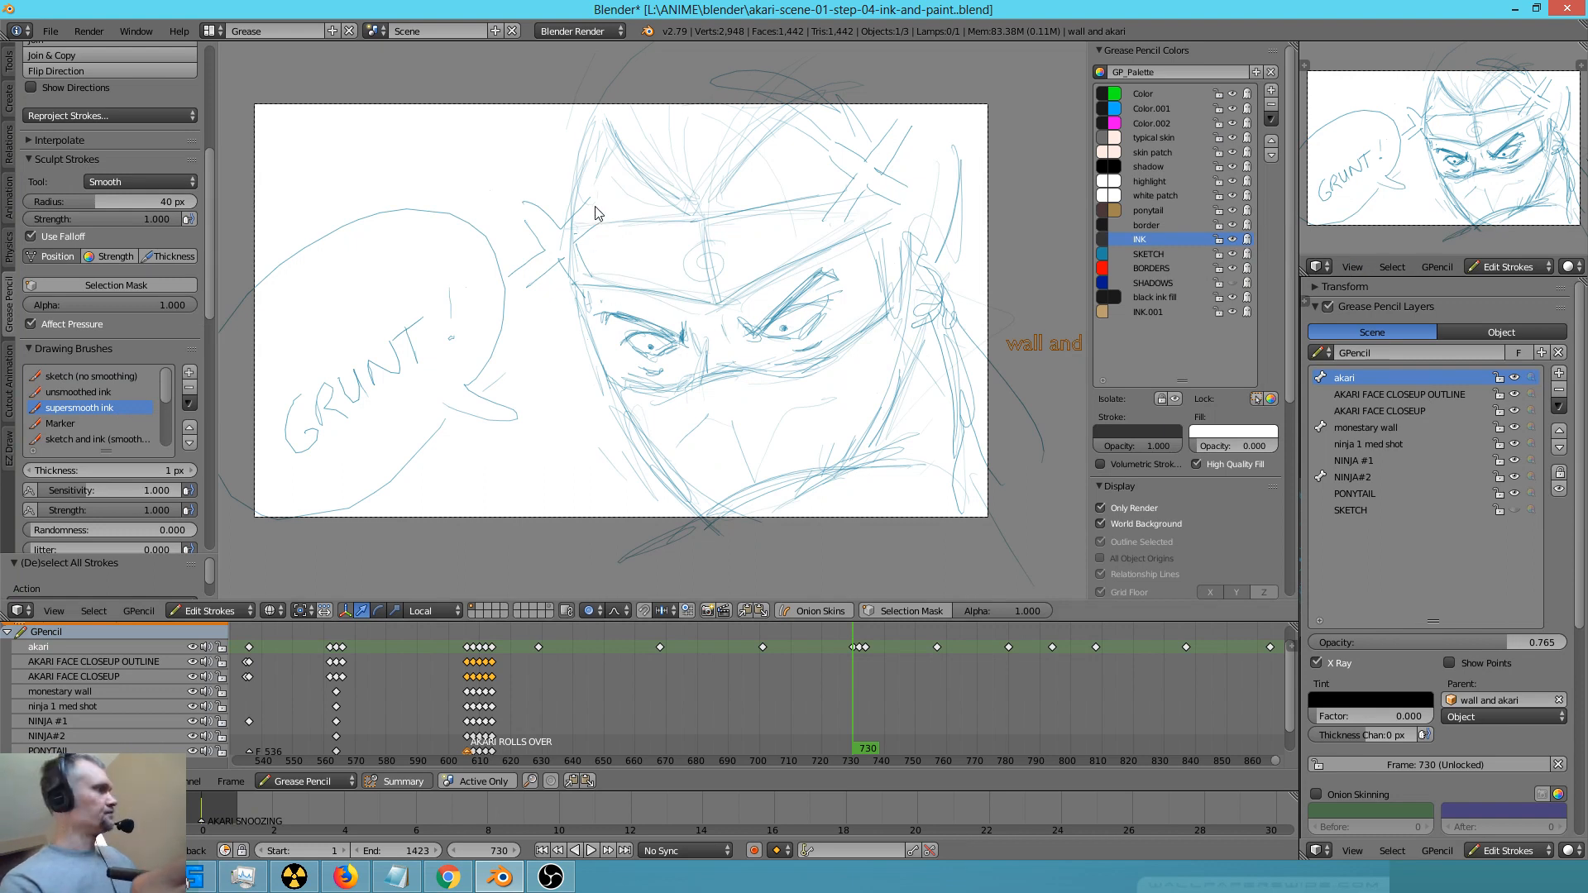
mouse_move(599, 126)
left_mouse_down()
mouse_move(578, 213)
mouse_move(623, 401)
mouse_move(698, 513)
mouse_move(894, 461)
mouse_move(921, 326)
mouse_move(860, 461)
left_mouse_up()
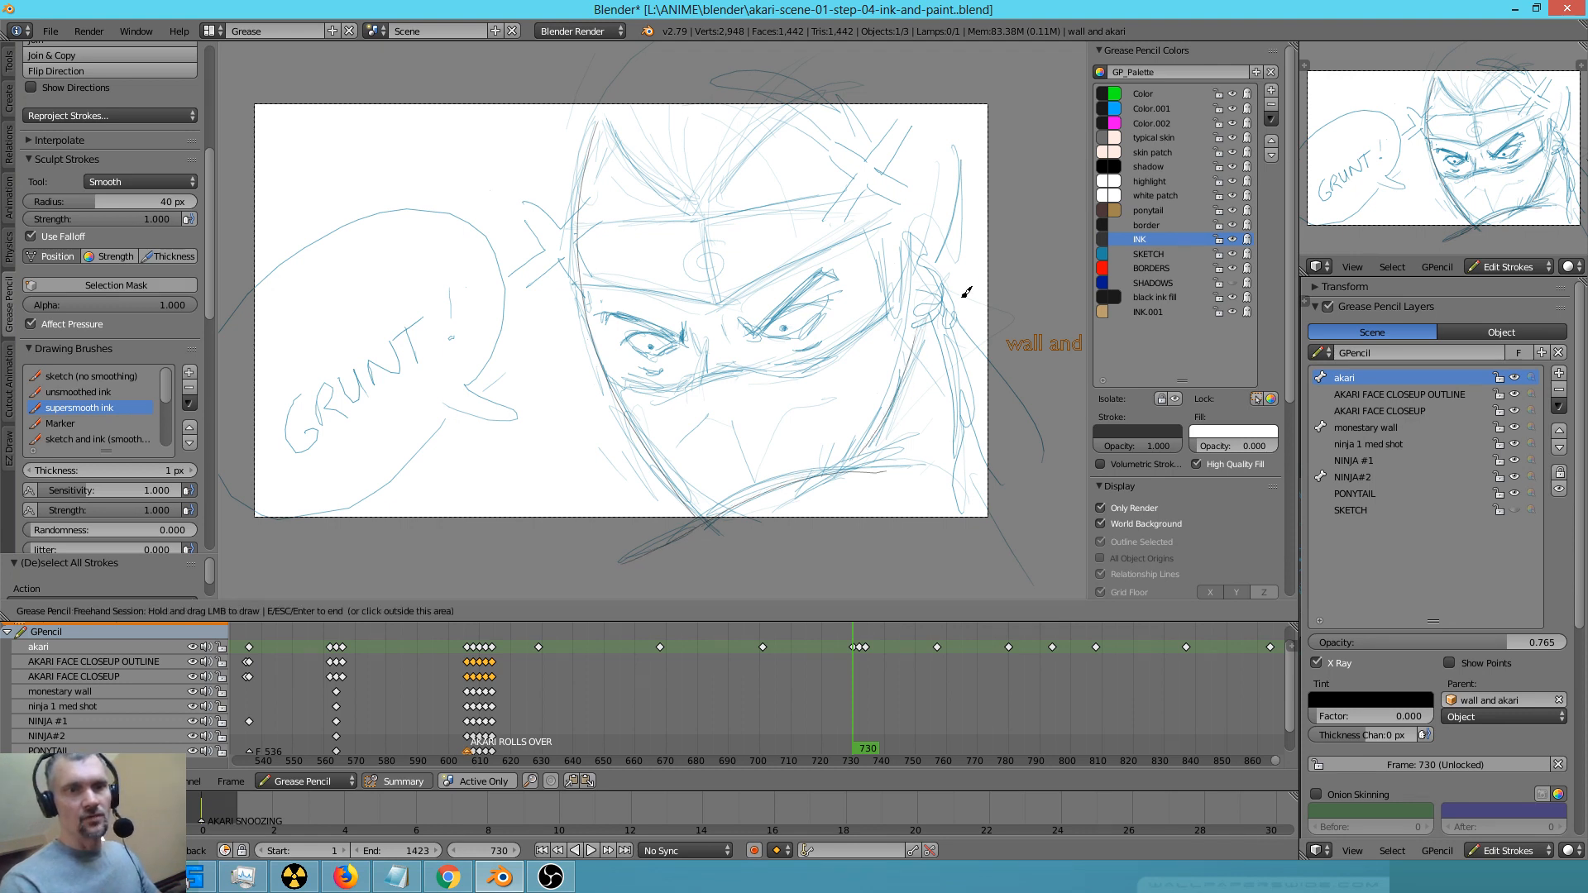
mouse_move(922, 332)
left_mouse_down()
mouse_move(950, 298)
mouse_move(940, 255)
mouse_move(917, 262)
mouse_move(911, 333)
mouse_move(982, 351)
mouse_move(1048, 460)
mouse_move(946, 332)
mouse_move(968, 530)
left_mouse_up()
left_click_drag(970, 105, 944, 276)
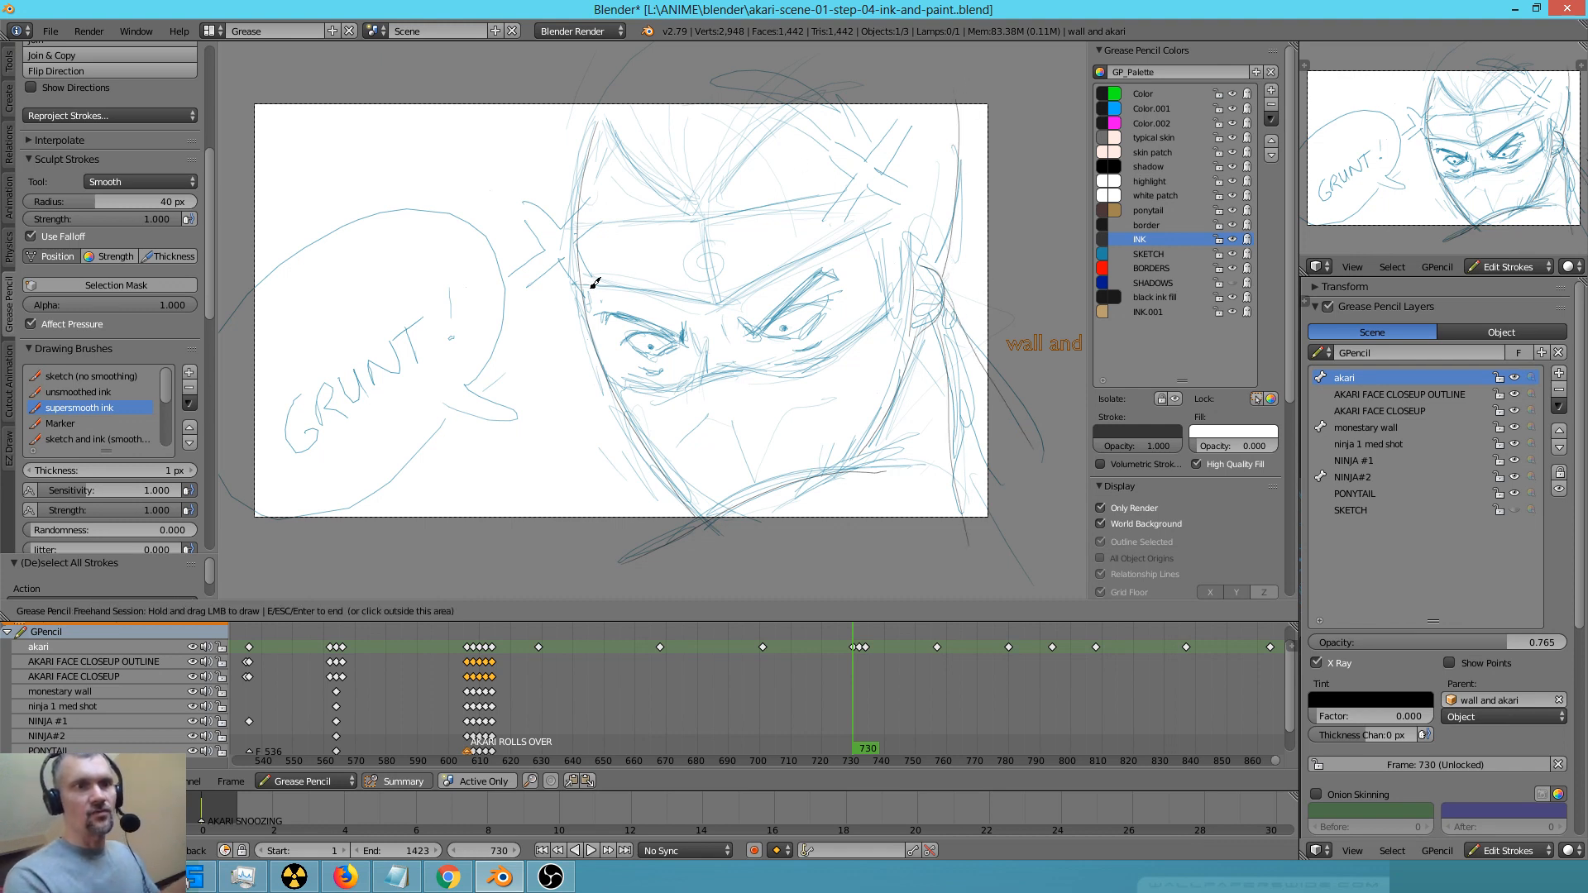
Ink the ninja's headband edges, starting the upper edge from the side of the forehead to the middle
mouse_move(582, 280)
left_mouse_down()
mouse_move(733, 301)
mouse_move(896, 210)
left_mouse_up()
left_click_drag(579, 226, 737, 233)
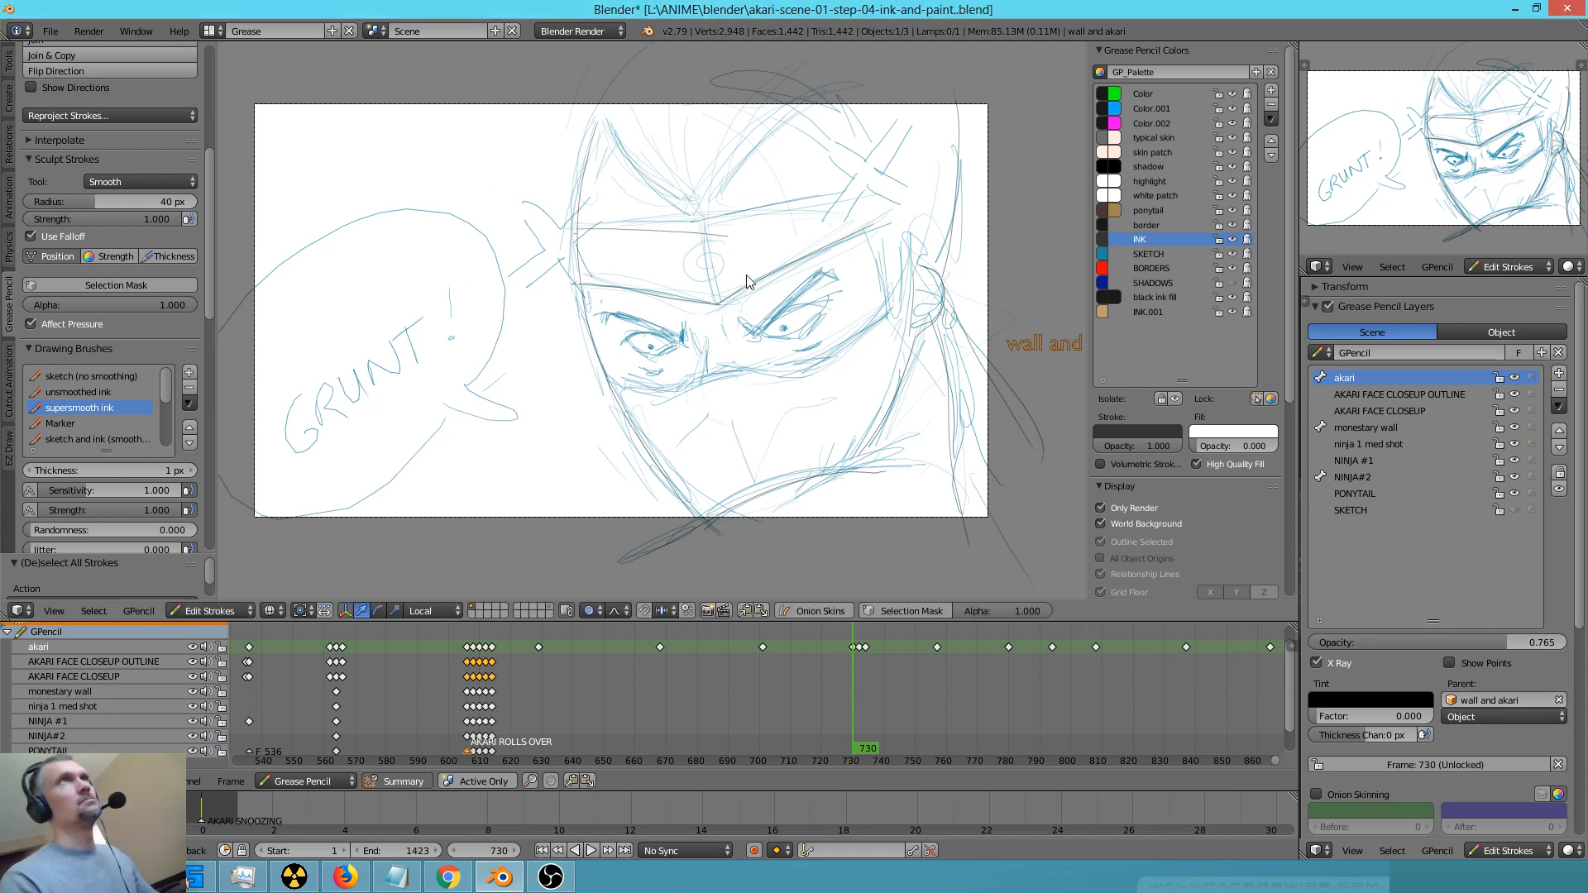
Undo the latest ink strokes on the ninja's head and redo them
key("ctrl+z")
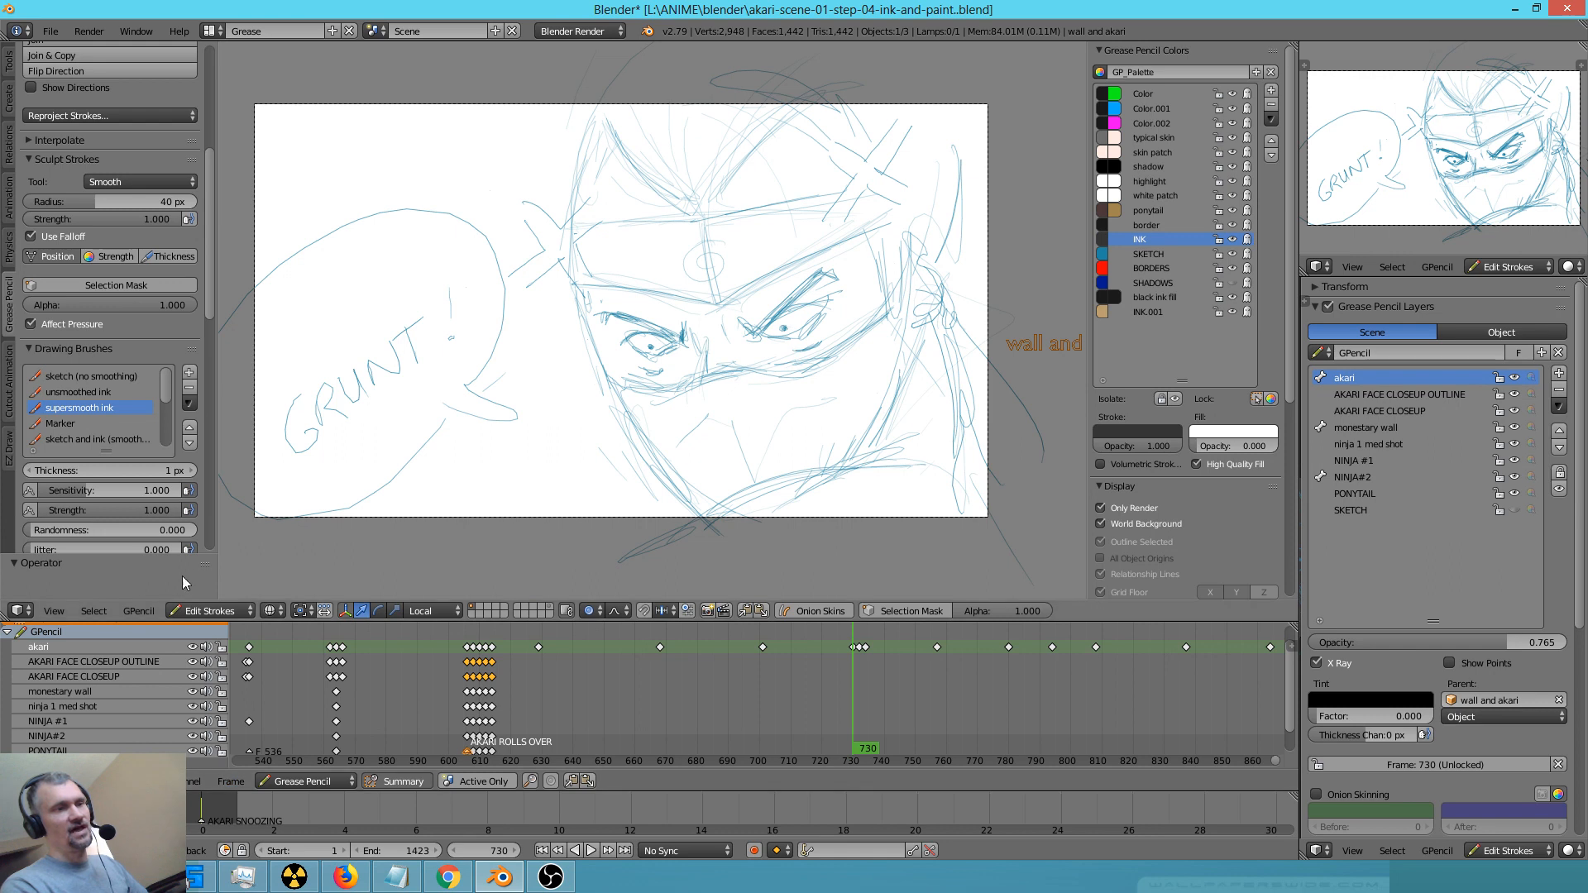
left_click(132, 609)
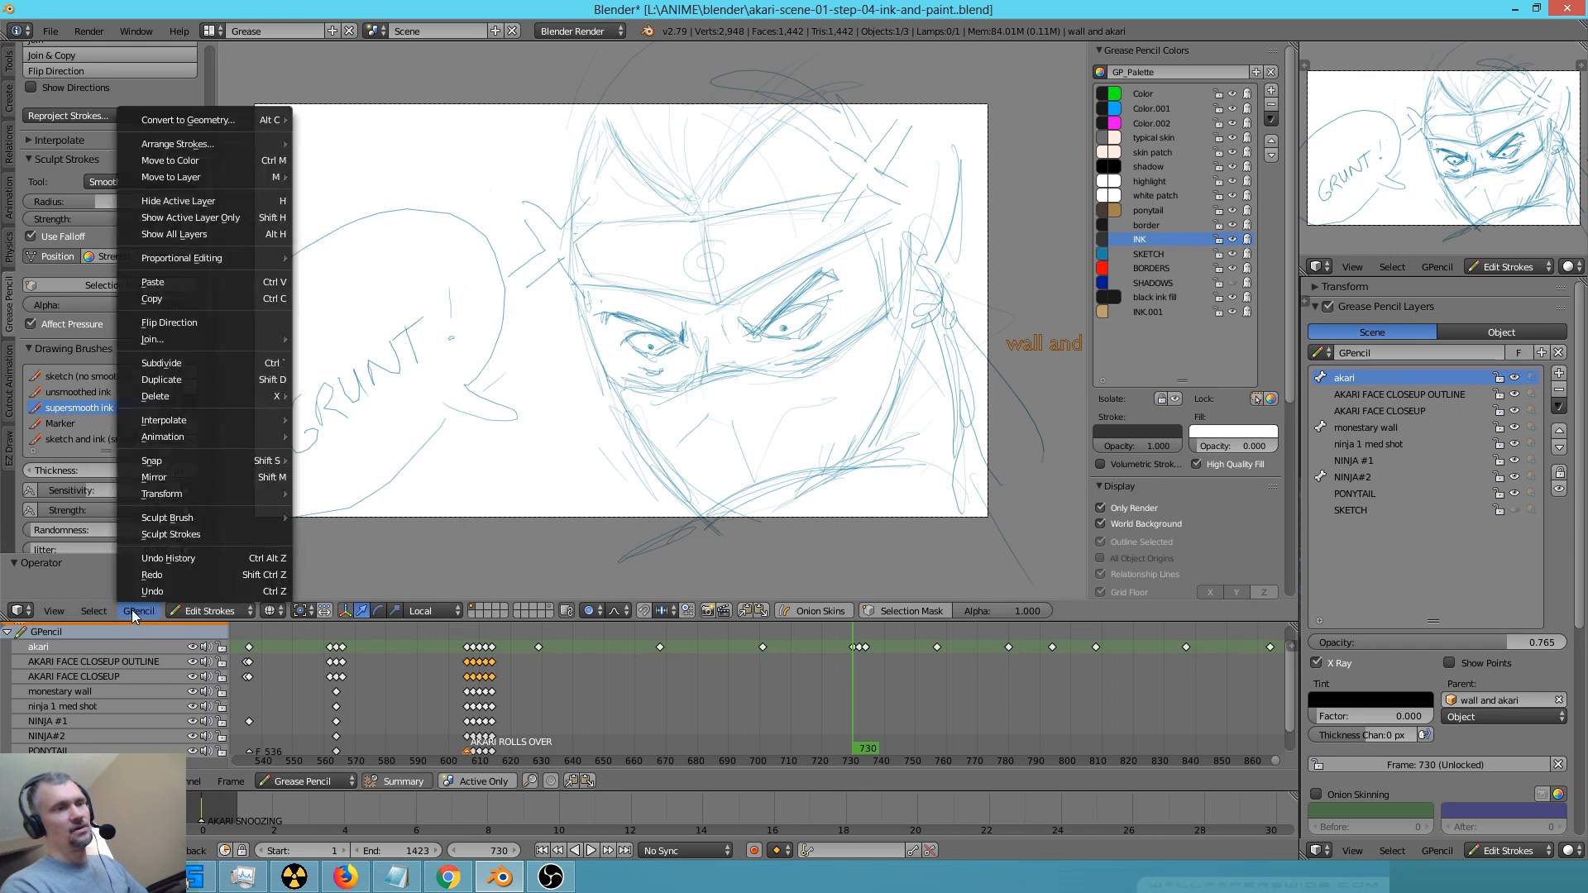
left_click(160, 576)
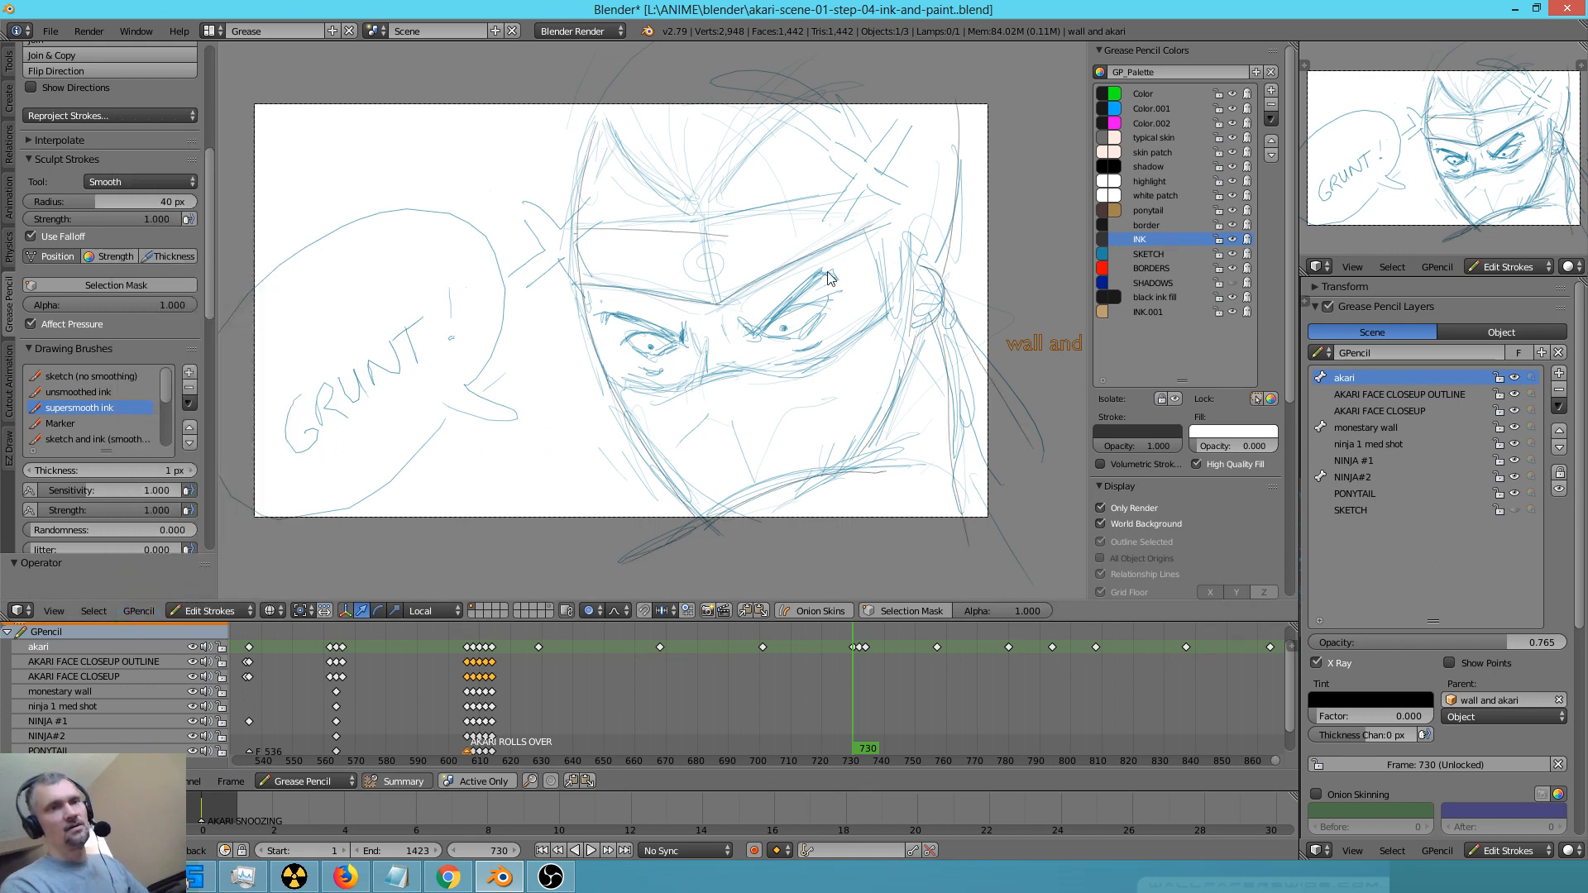
Select the inner end point of the upper headband ink stroke and try to move it
right_click(735, 246)
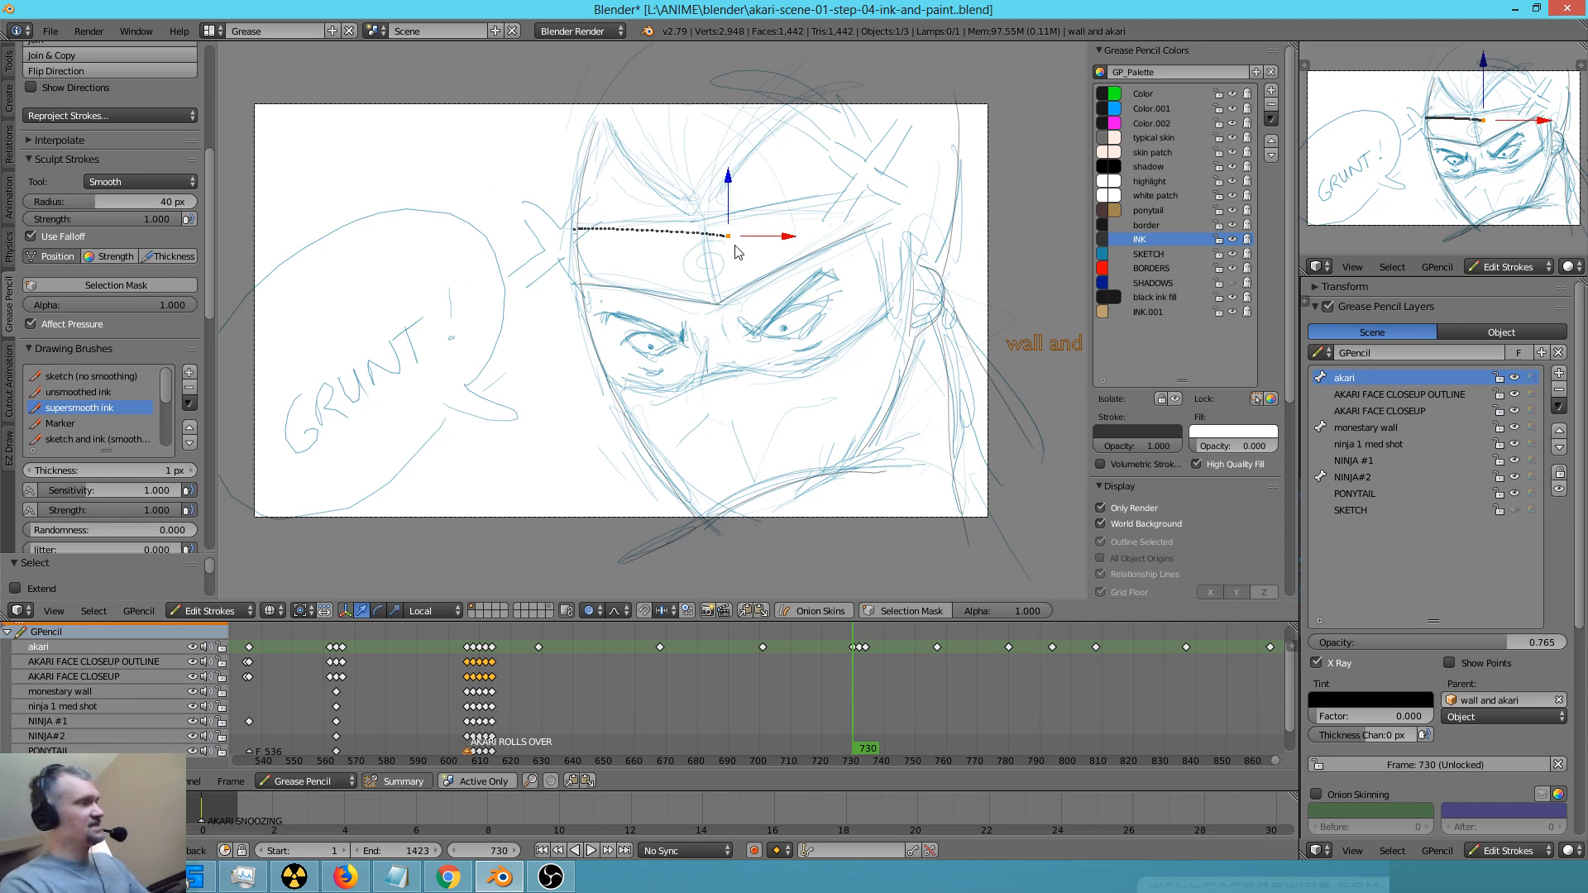
key("a")
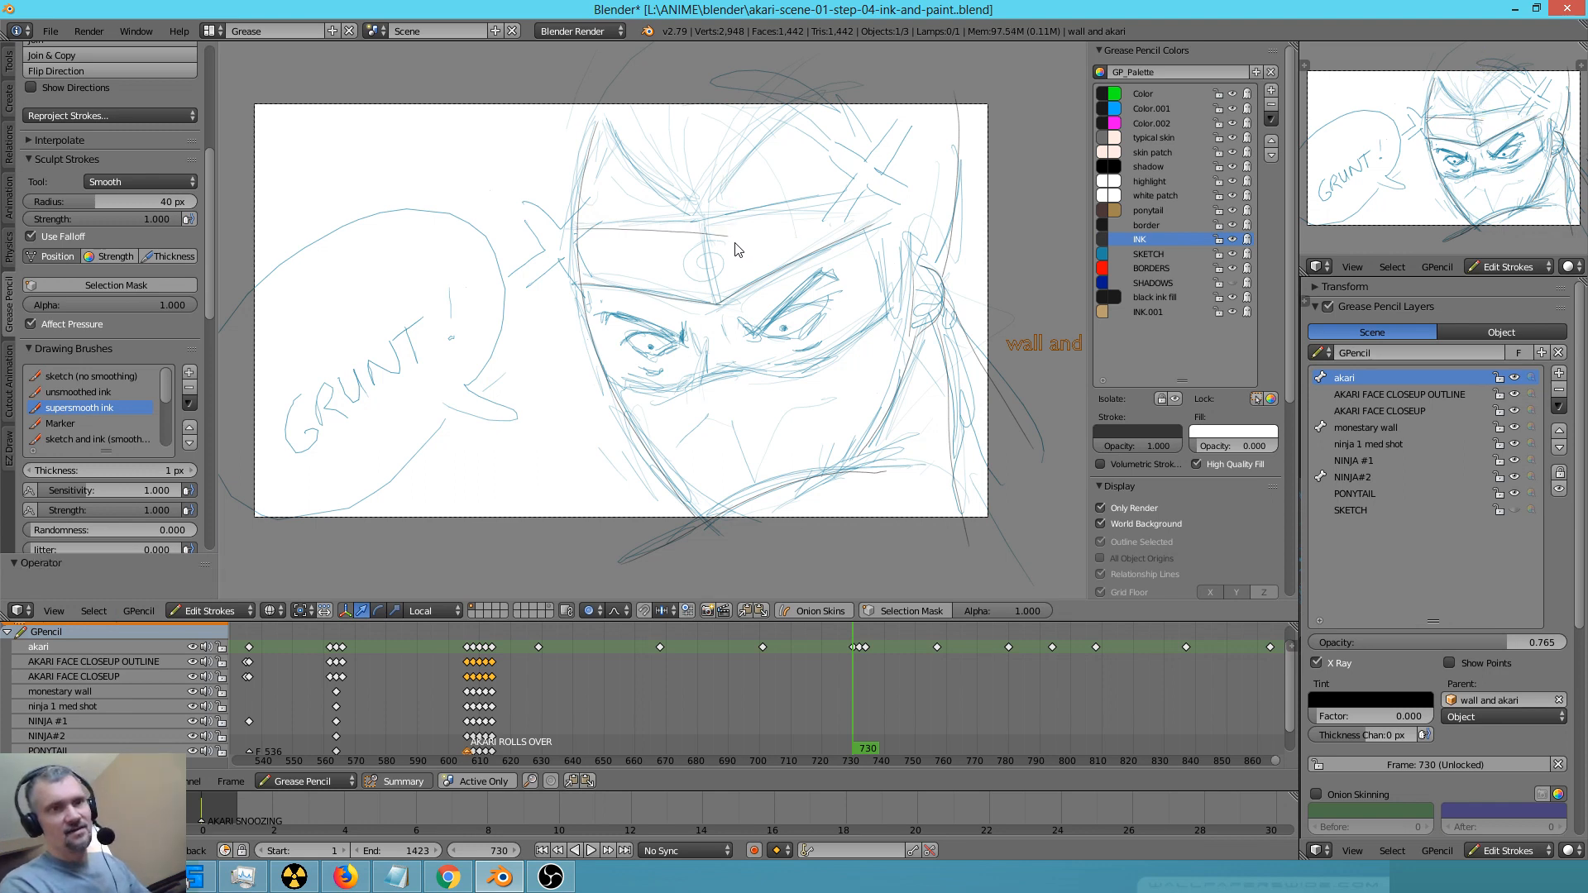
right_click(733, 239)
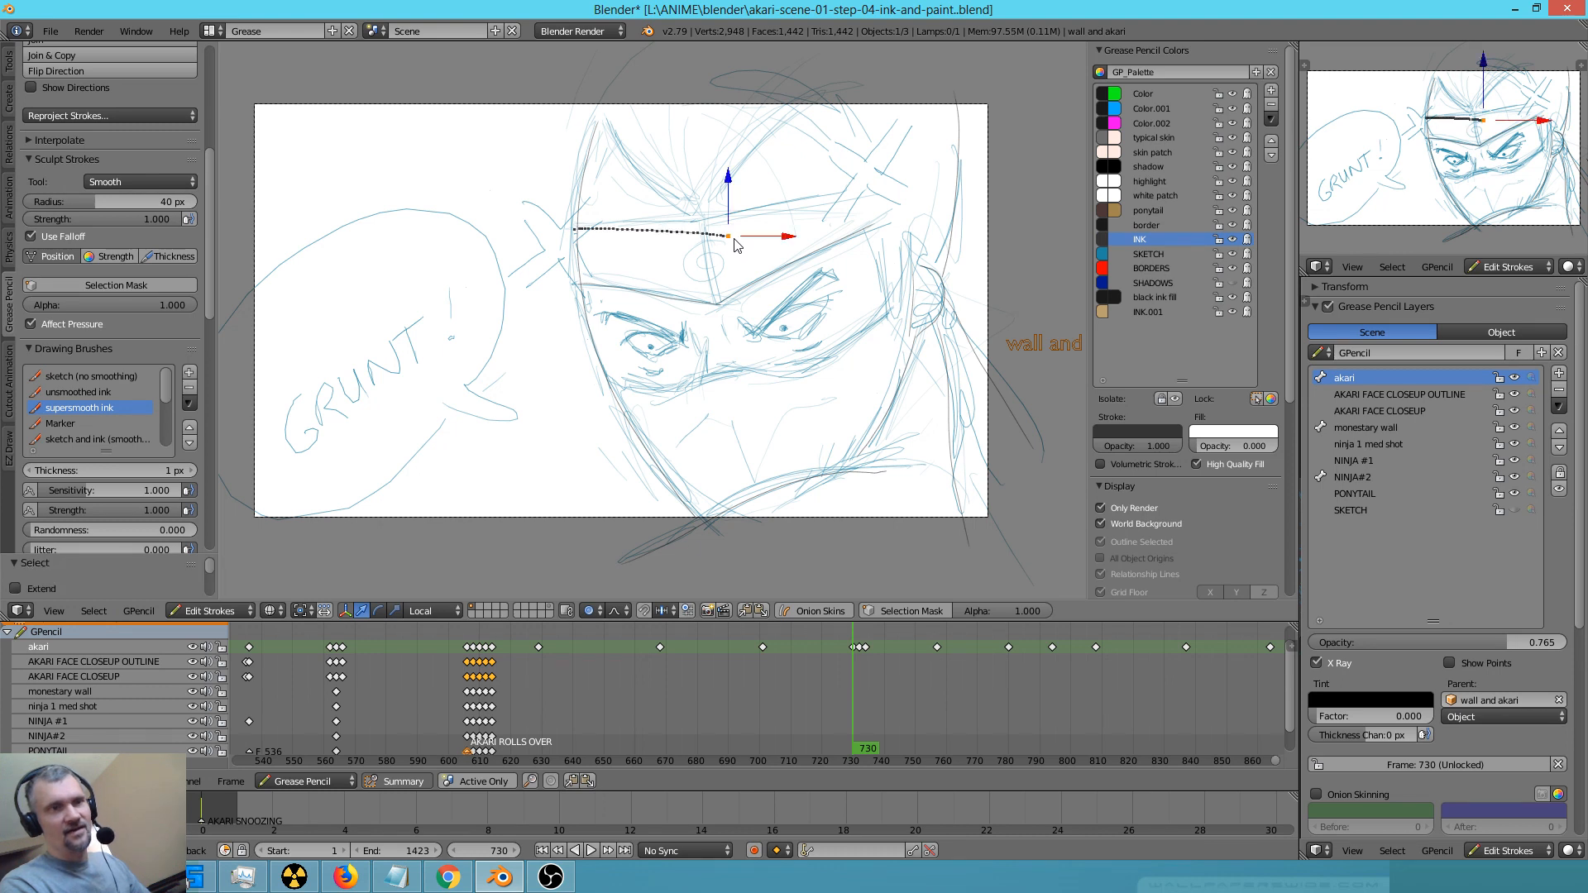
key("g")
right_click(729, 233)
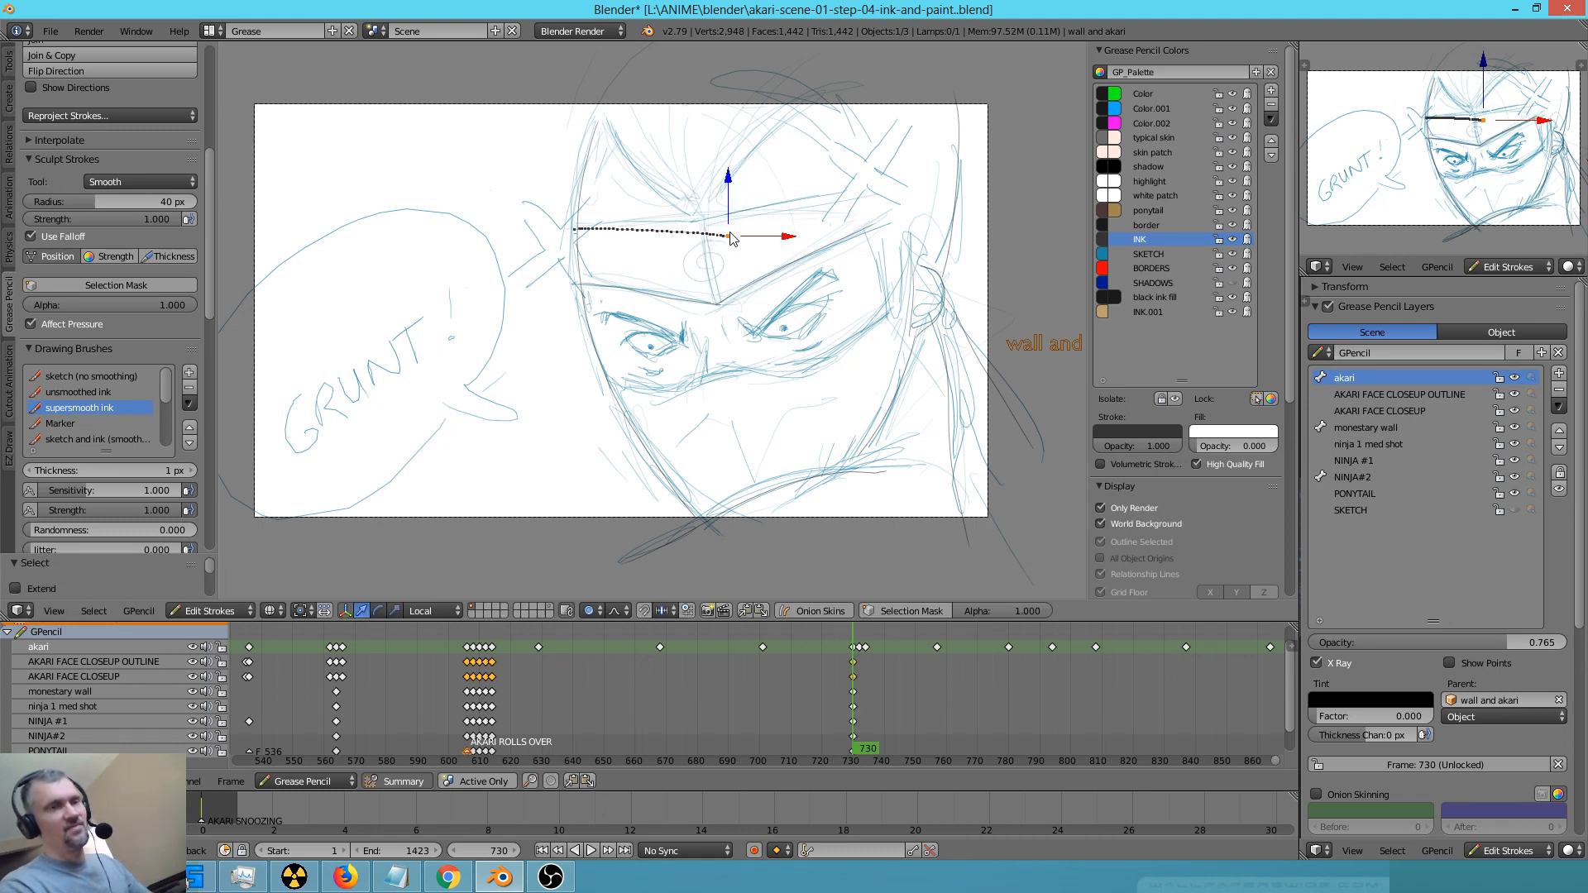
Erase most of the unfinished upper headband stroke with the SKETCH colour locked, and switch the lock to the INK colour
left_click(1218, 254)
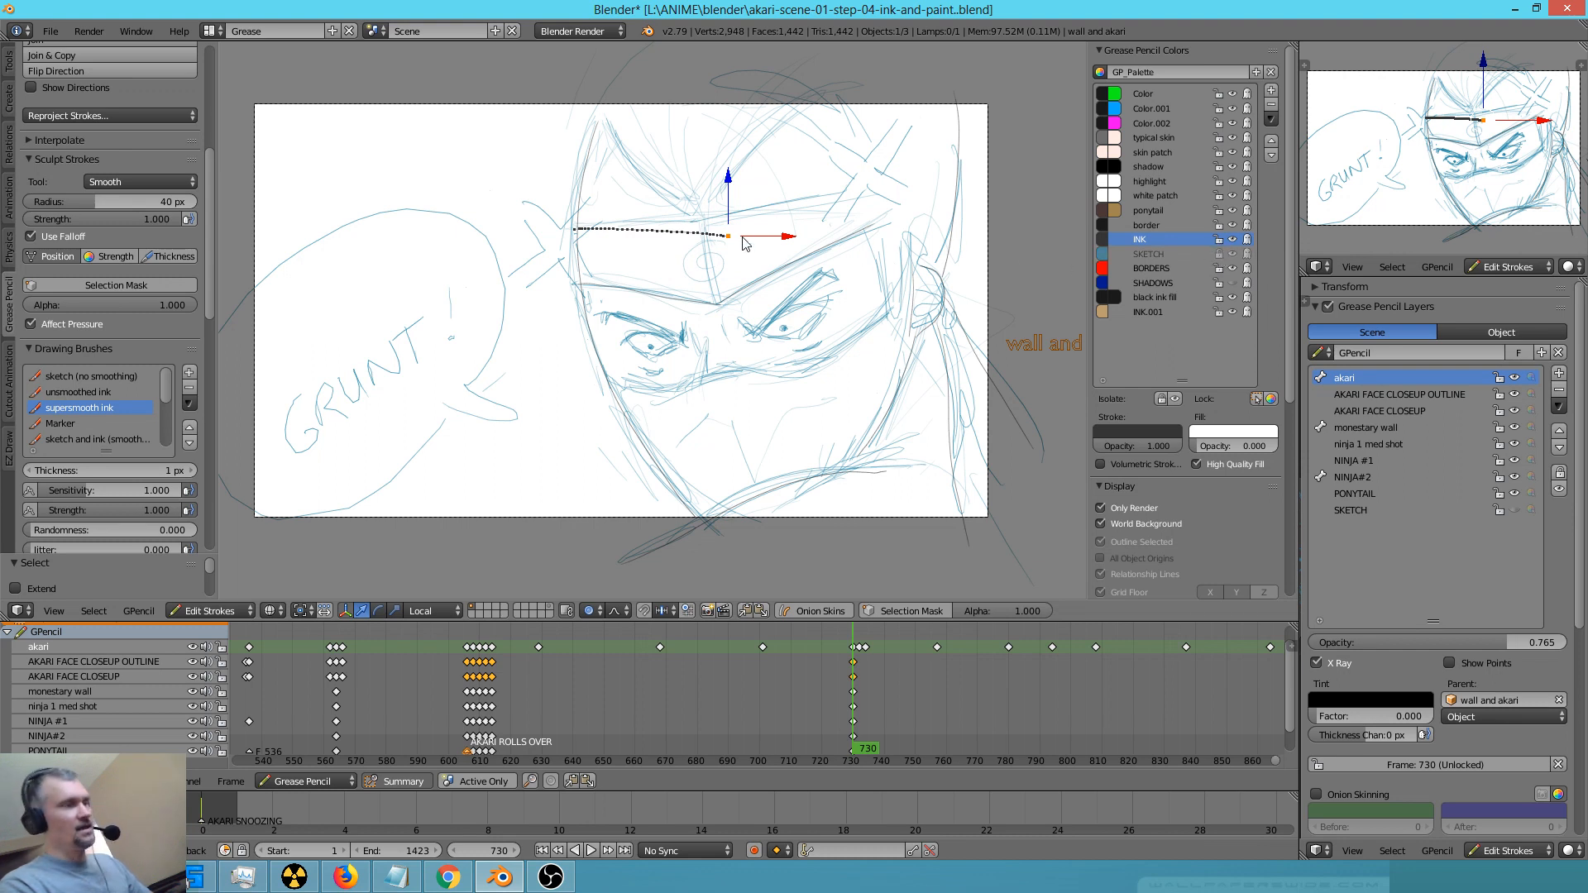
right_click_drag(751, 225, 617, 222)
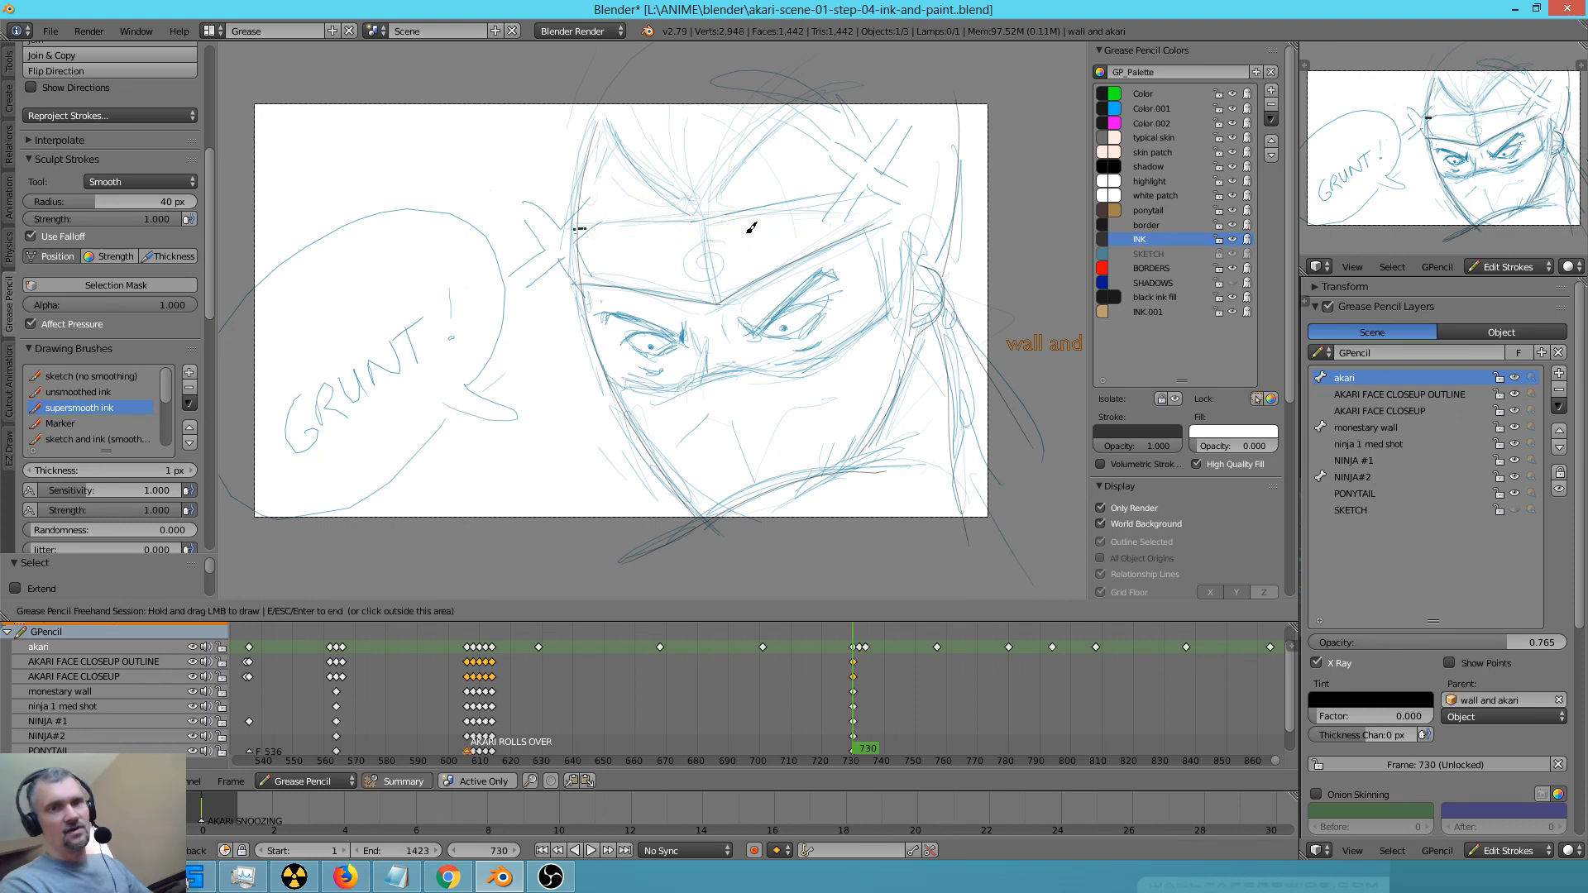
left_click(1220, 239)
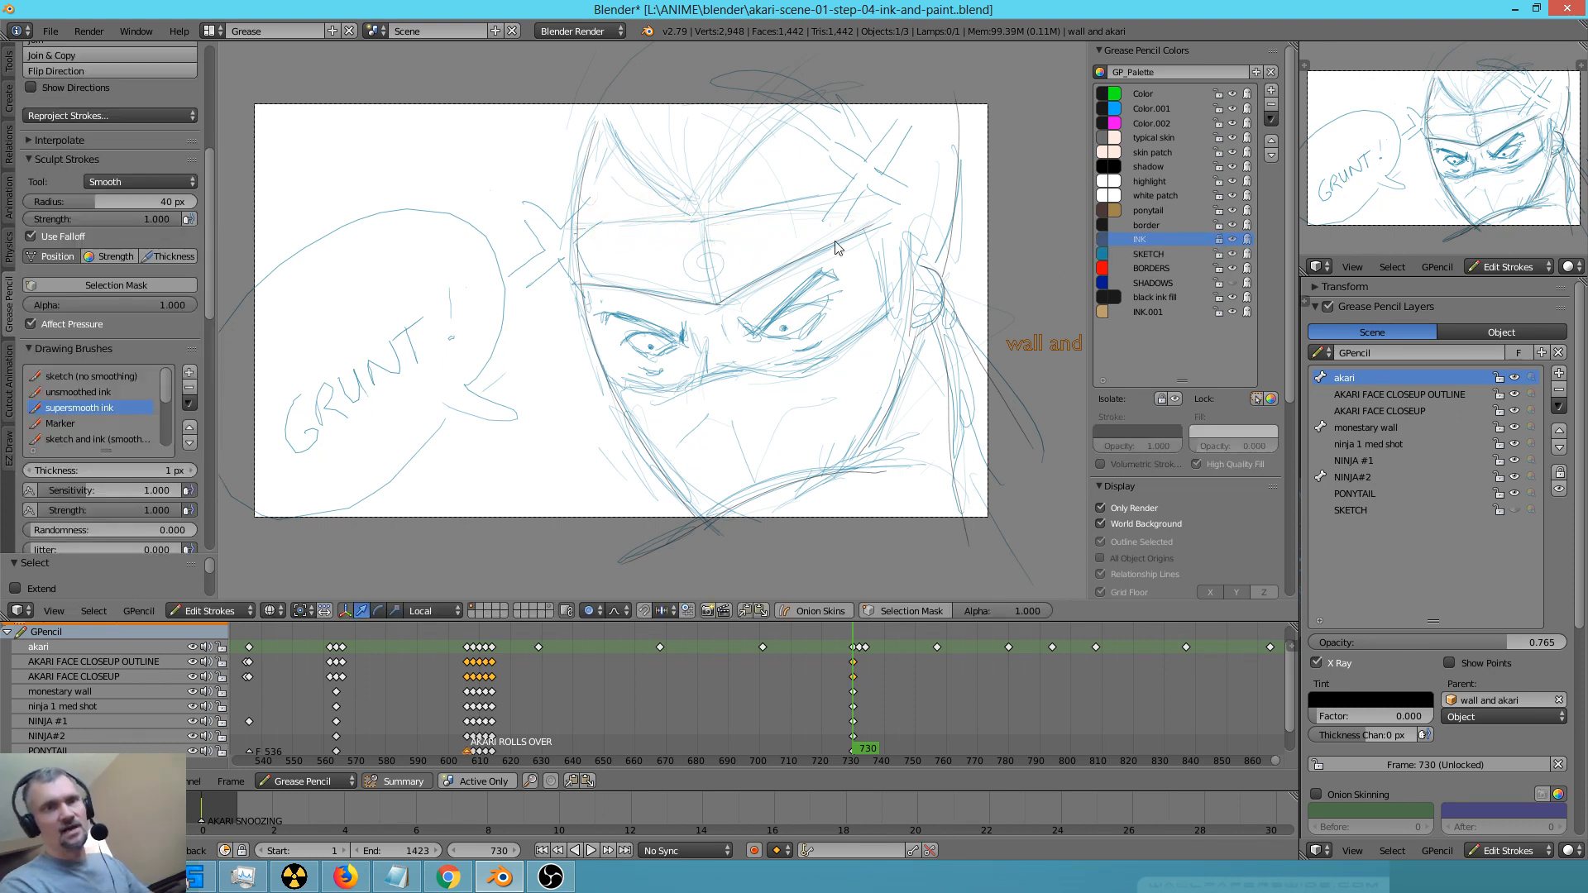
Ink the headband's long edges across the forehead and the pointed hood contours above it
left_click_drag(573, 224, 958, 165)
left_click_drag(861, 224, 968, 186)
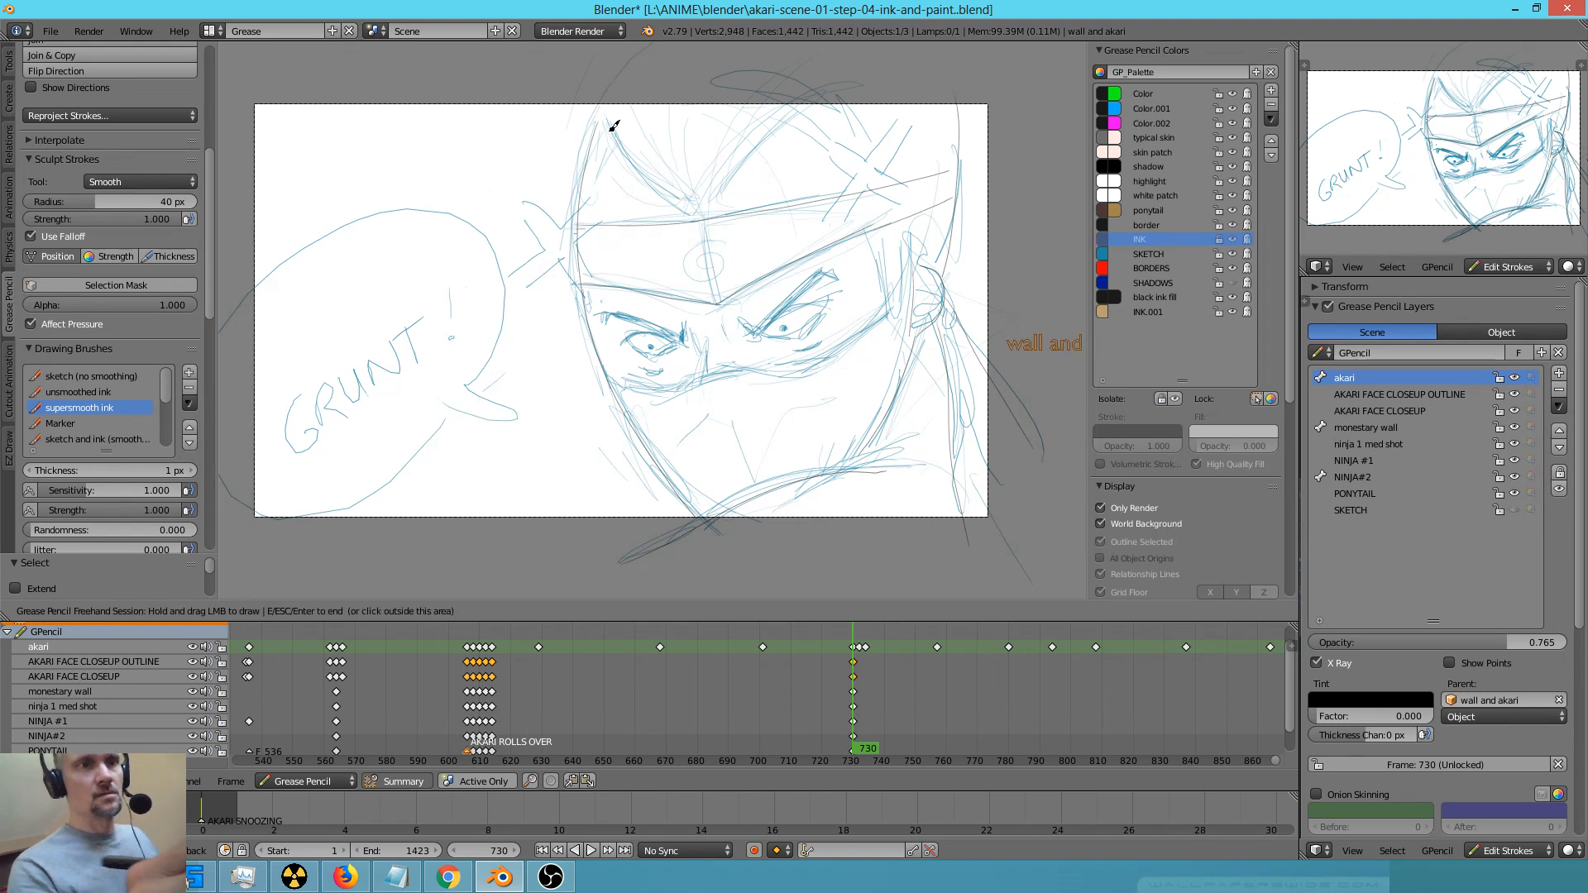
left_click_drag(604, 106, 711, 216)
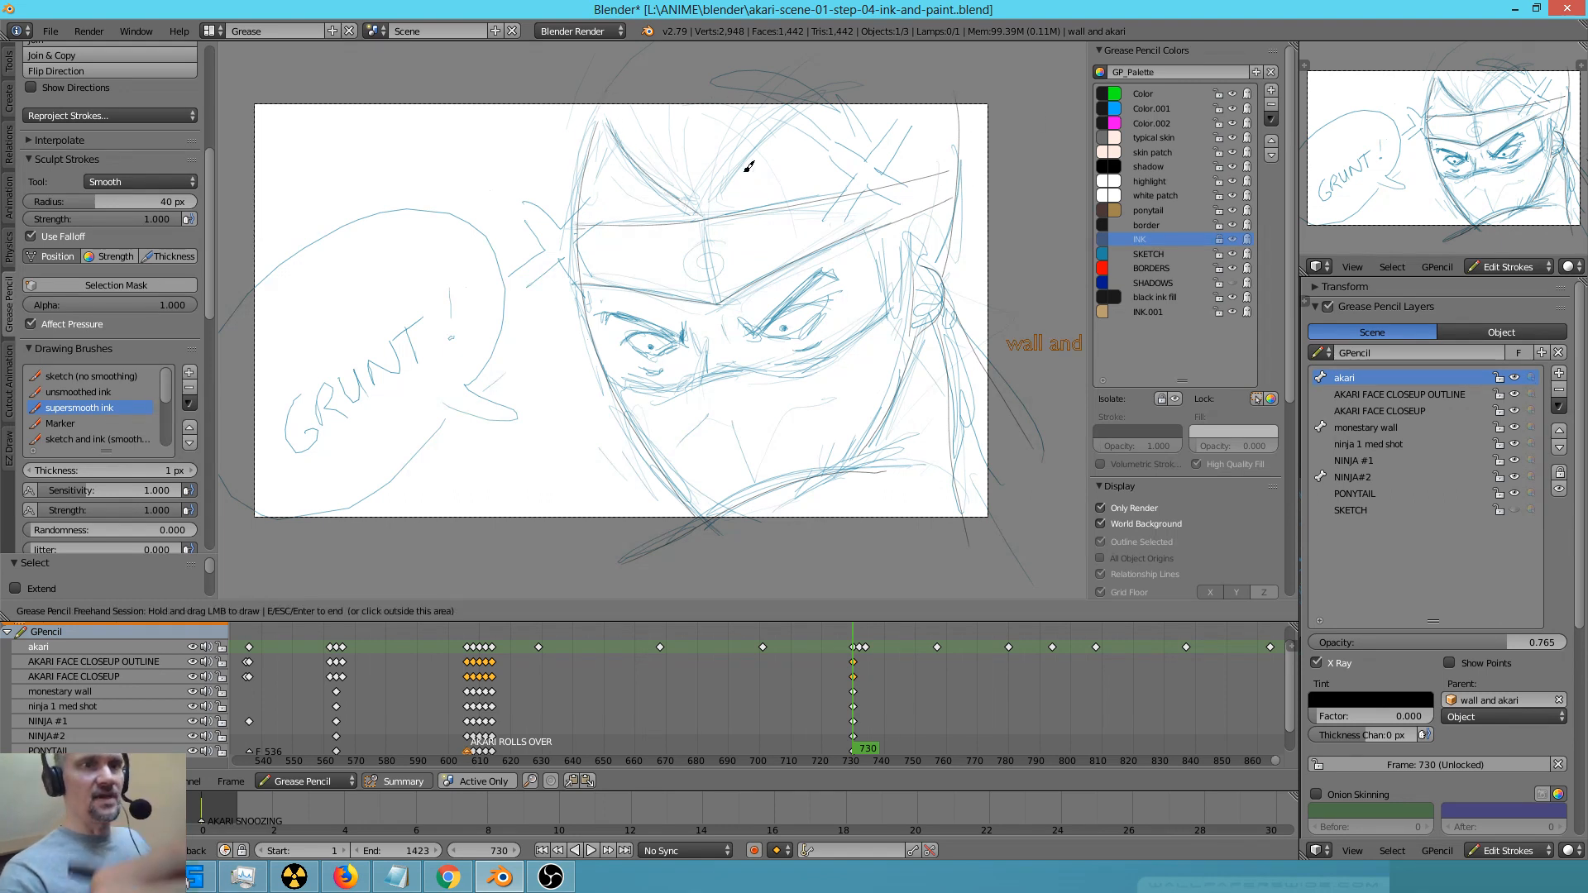
mouse_move(612, 123)
left_mouse_down()
mouse_move(680, 169)
mouse_move(736, 157)
mouse_move(822, 94)
mouse_move(893, 163)
left_mouse_up()
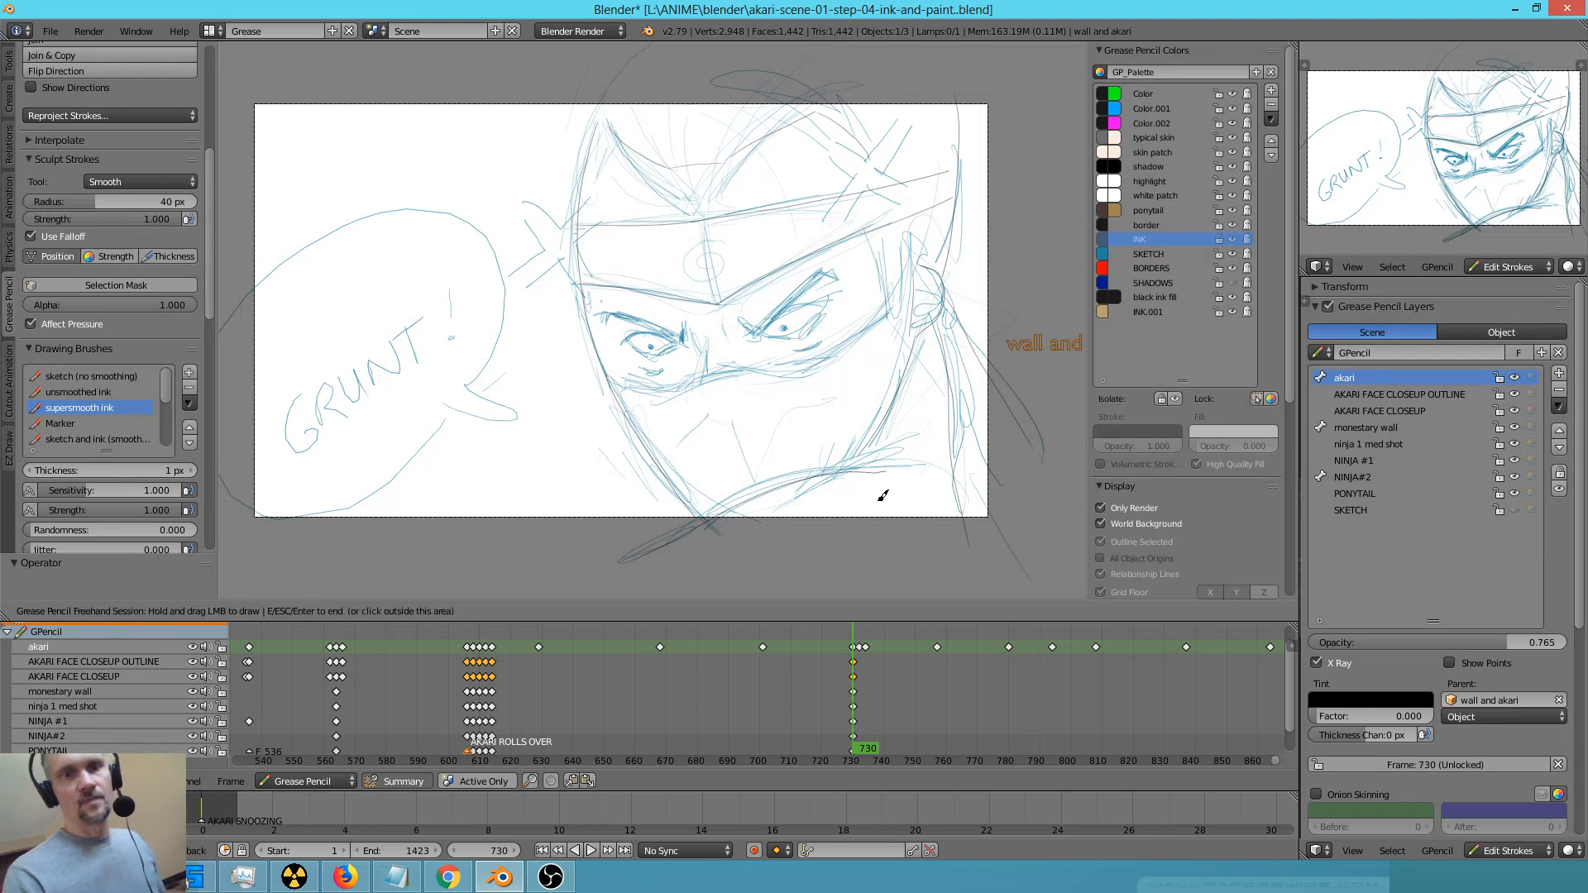
Ink the ninja's mask edge, slanted eyebrows, eyes and the small creases below the eyes
mouse_move(626, 379)
left_mouse_down()
mouse_move(780, 365)
mouse_move(910, 303)
left_mouse_up()
scroll(785, 372, "up", 2)
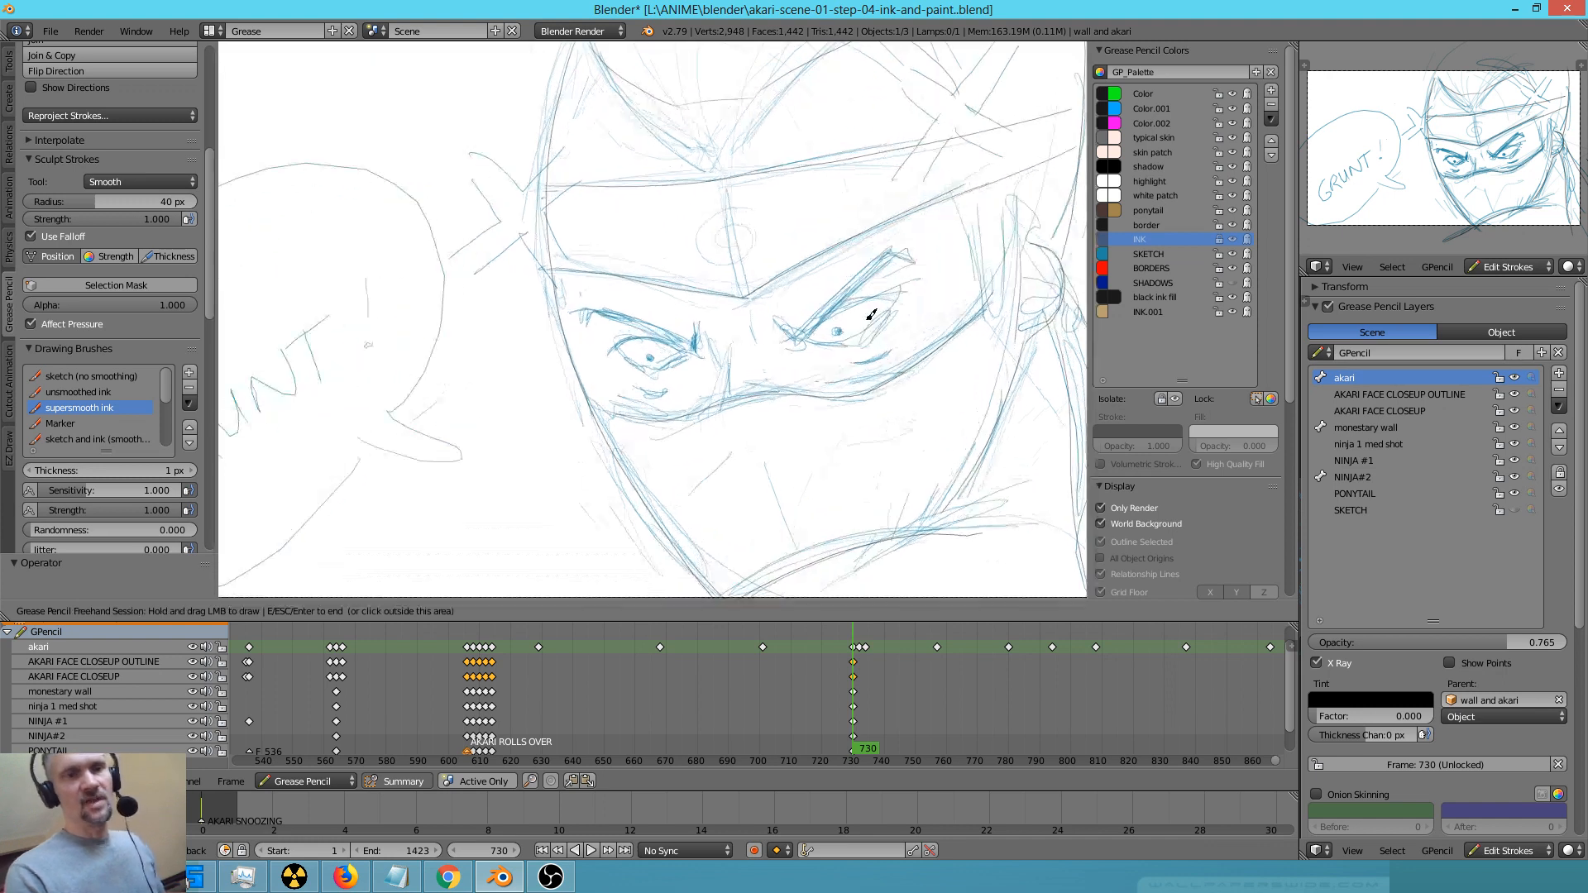
mouse_move(803, 324)
left_mouse_down()
mouse_move(824, 329)
mouse_move(907, 249)
mouse_move(929, 259)
left_mouse_up()
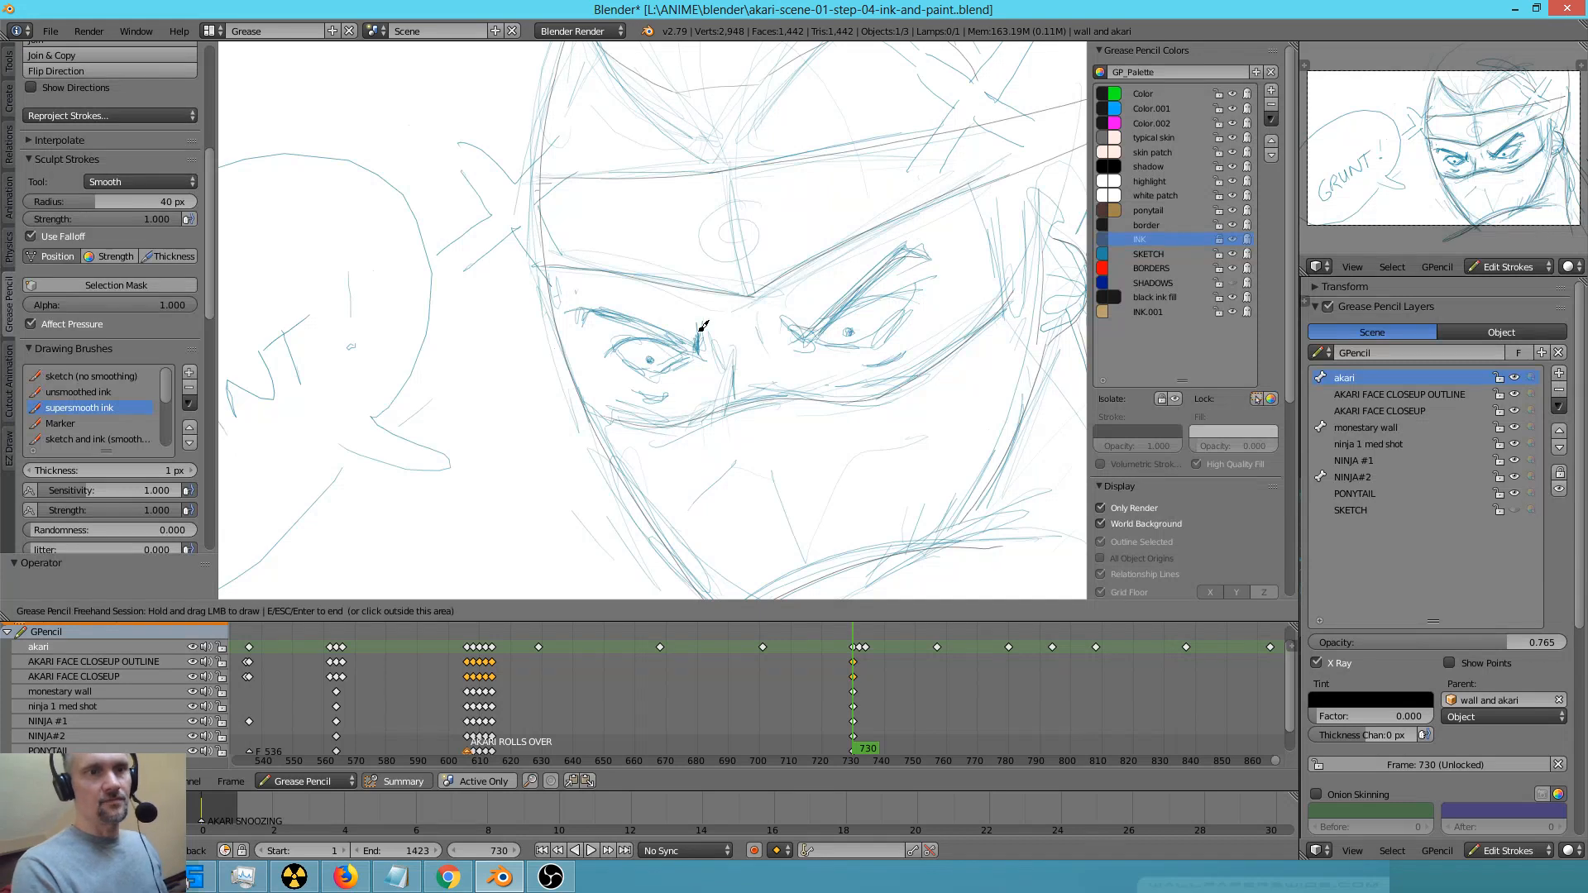
mouse_move(695, 344)
left_mouse_down()
mouse_move(592, 305)
mouse_move(693, 340)
mouse_move(641, 333)
mouse_move(614, 355)
left_mouse_up()
left_click_drag(824, 330, 921, 301)
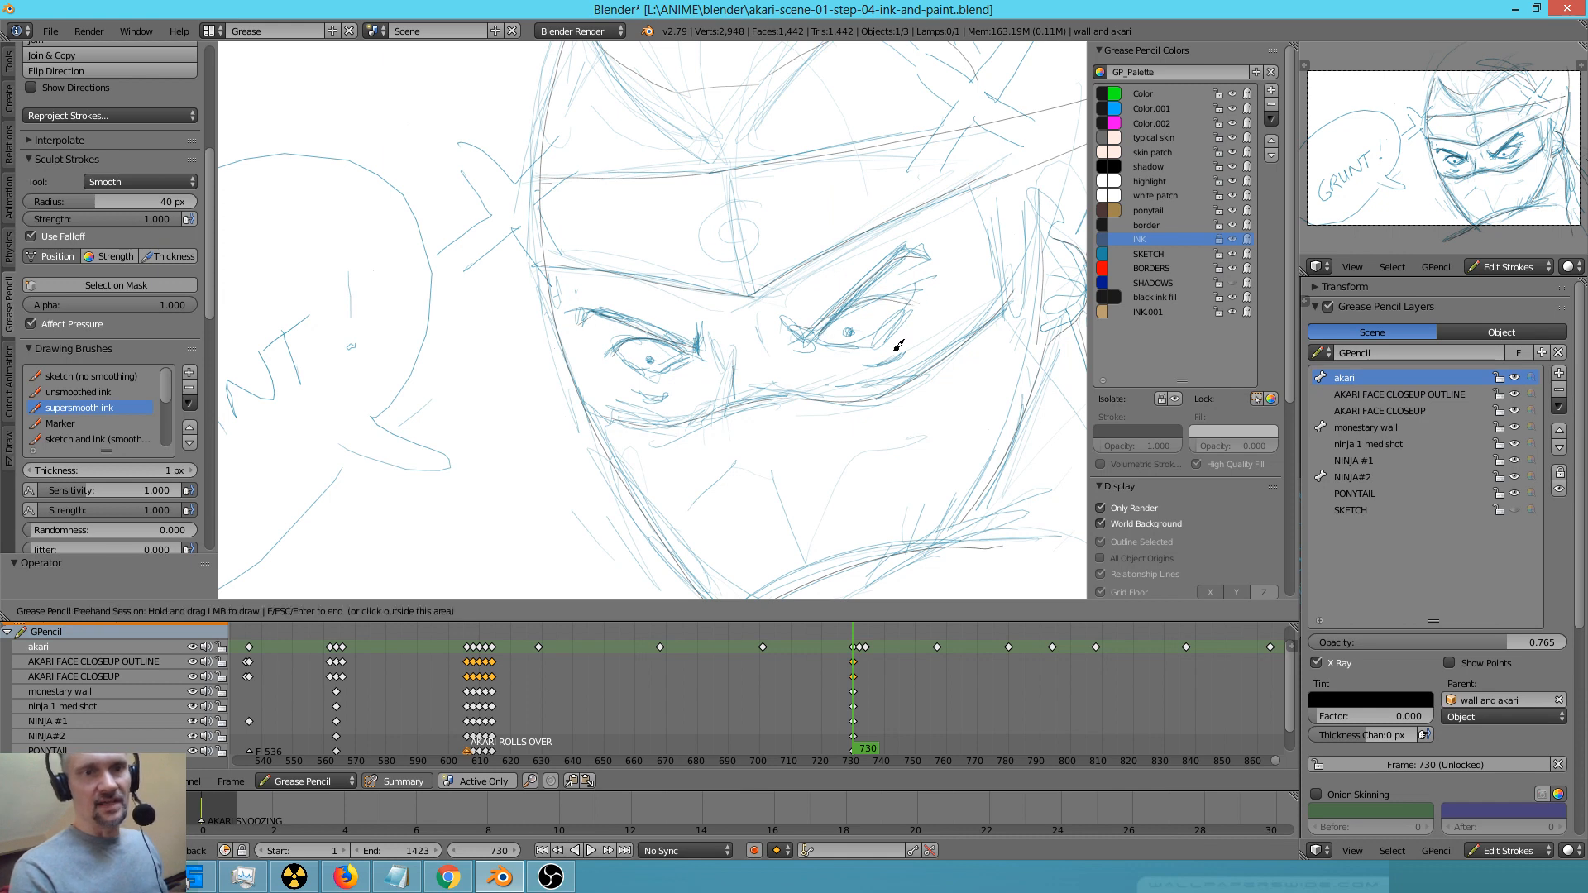
left_click_drag(841, 344, 906, 318)
mouse_move(636, 362)
left_mouse_down()
mouse_move(658, 372)
mouse_move(692, 348)
left_mouse_up()
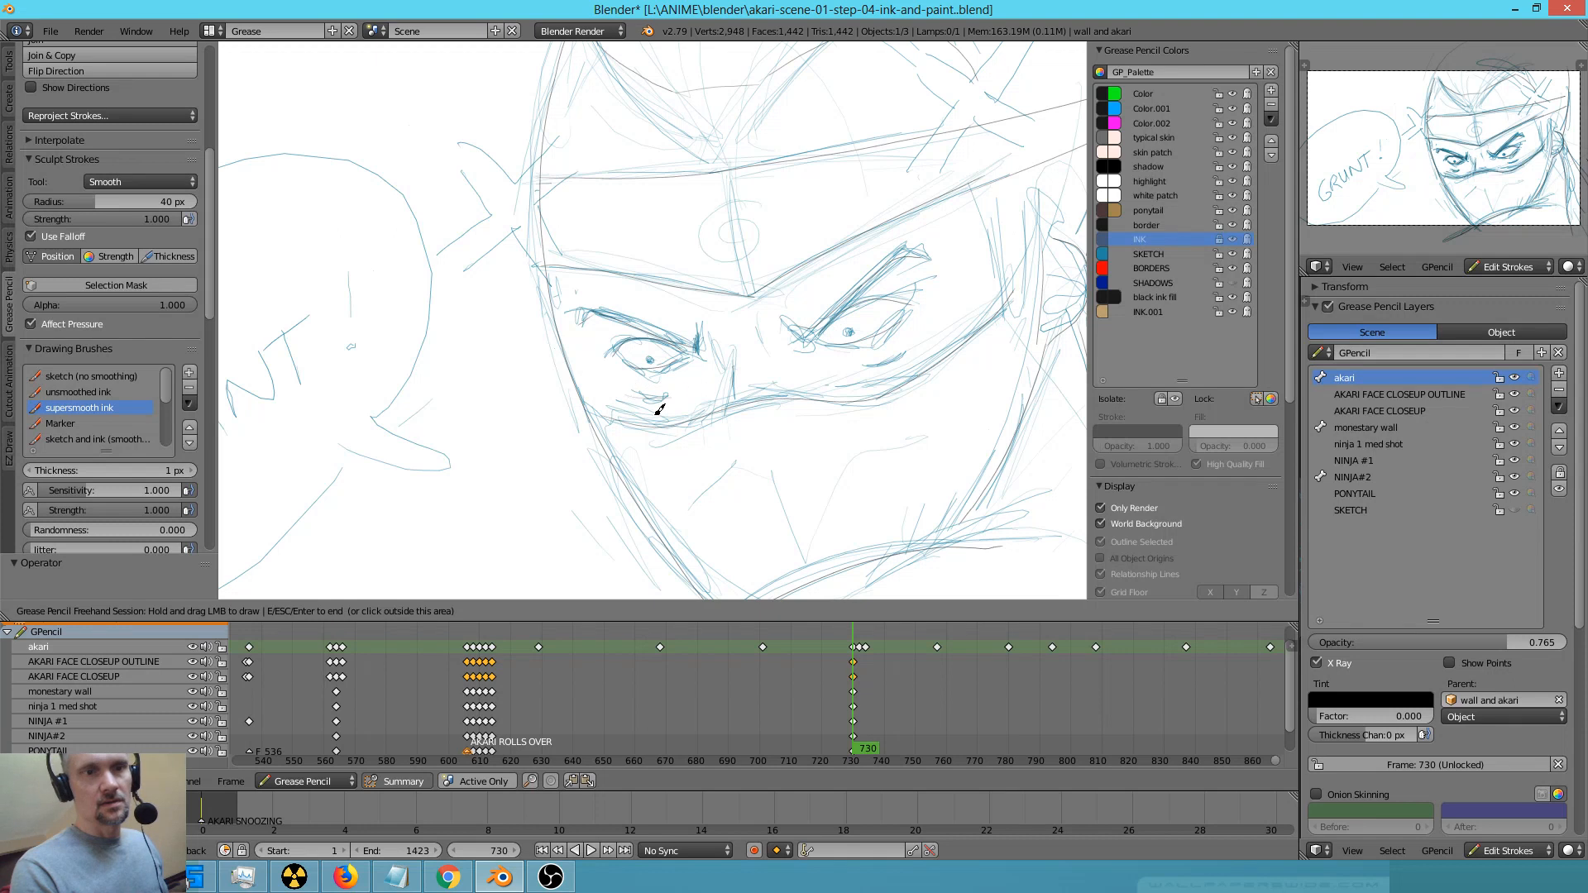
left_click_drag(867, 363, 904, 354)
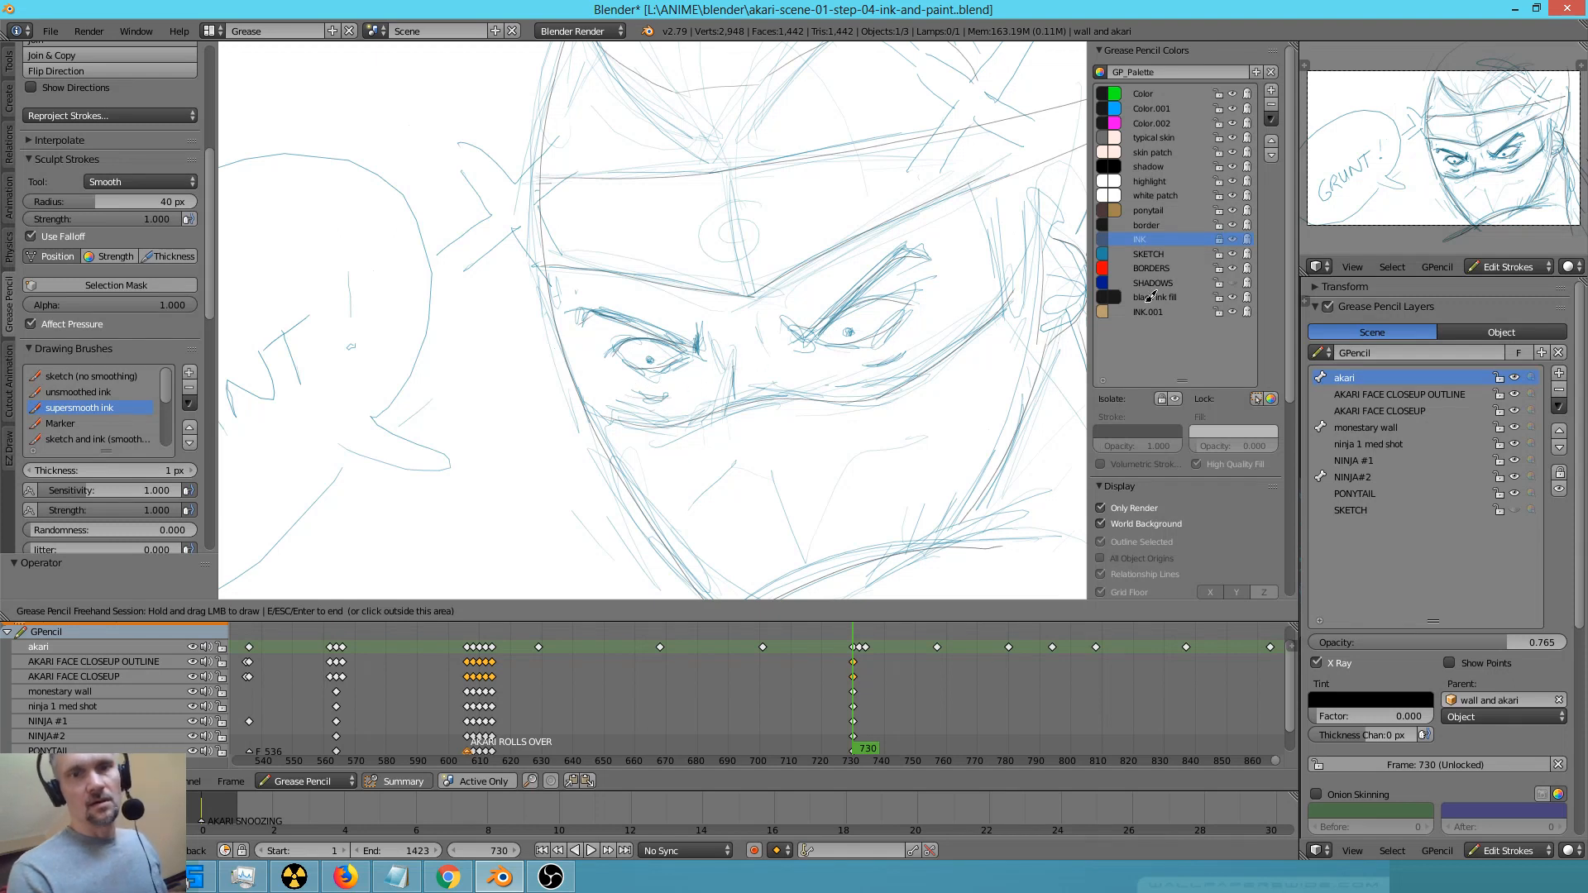
Leave the drawing session and erase the blue sketch lines over the ninja's head while the INK colour stays locked
key("Escape")
scroll(905, 436, "down", 6)
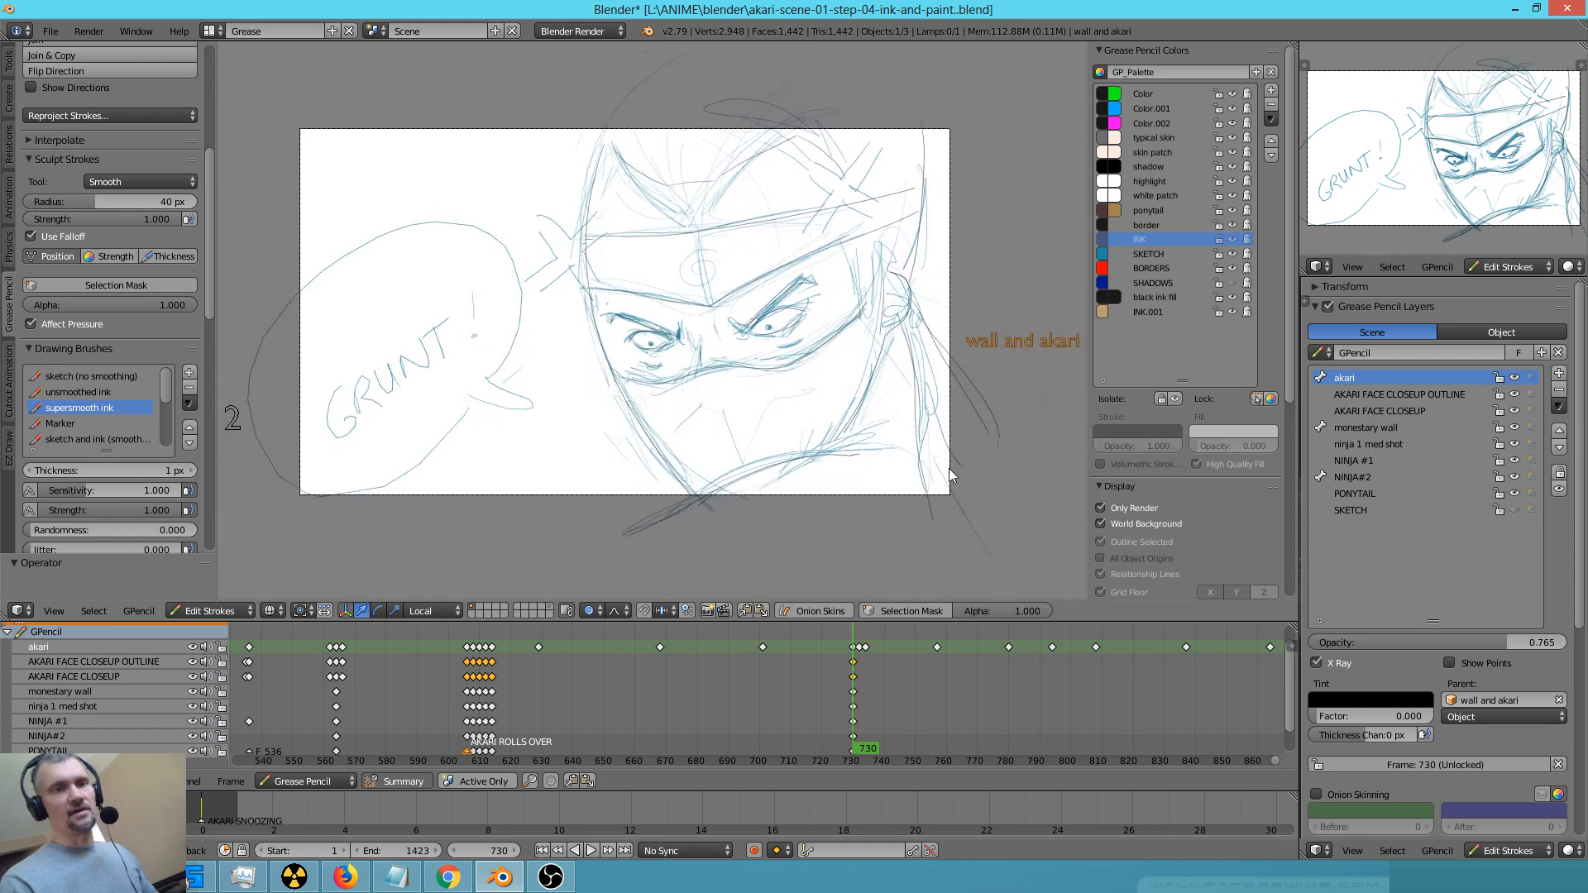
key("d")
mouse_move(827, 489)
right_mouse_down()
mouse_move(858, 542)
mouse_move(996, 433)
mouse_move(929, 351)
mouse_move(758, 438)
right_mouse_up()
mouse_move(828, 374)
right_mouse_down()
mouse_move(692, 265)
mouse_move(587, 281)
mouse_move(686, 31)
mouse_move(797, 161)
mouse_move(906, 231)
mouse_move(695, 259)
mouse_move(688, 425)
mouse_move(886, 320)
mouse_move(900, 152)
right_mouse_up()
Draw loose fold lines on the lower mask and near the ear with the sketch (no smoothing) brush
left_click(121, 377)
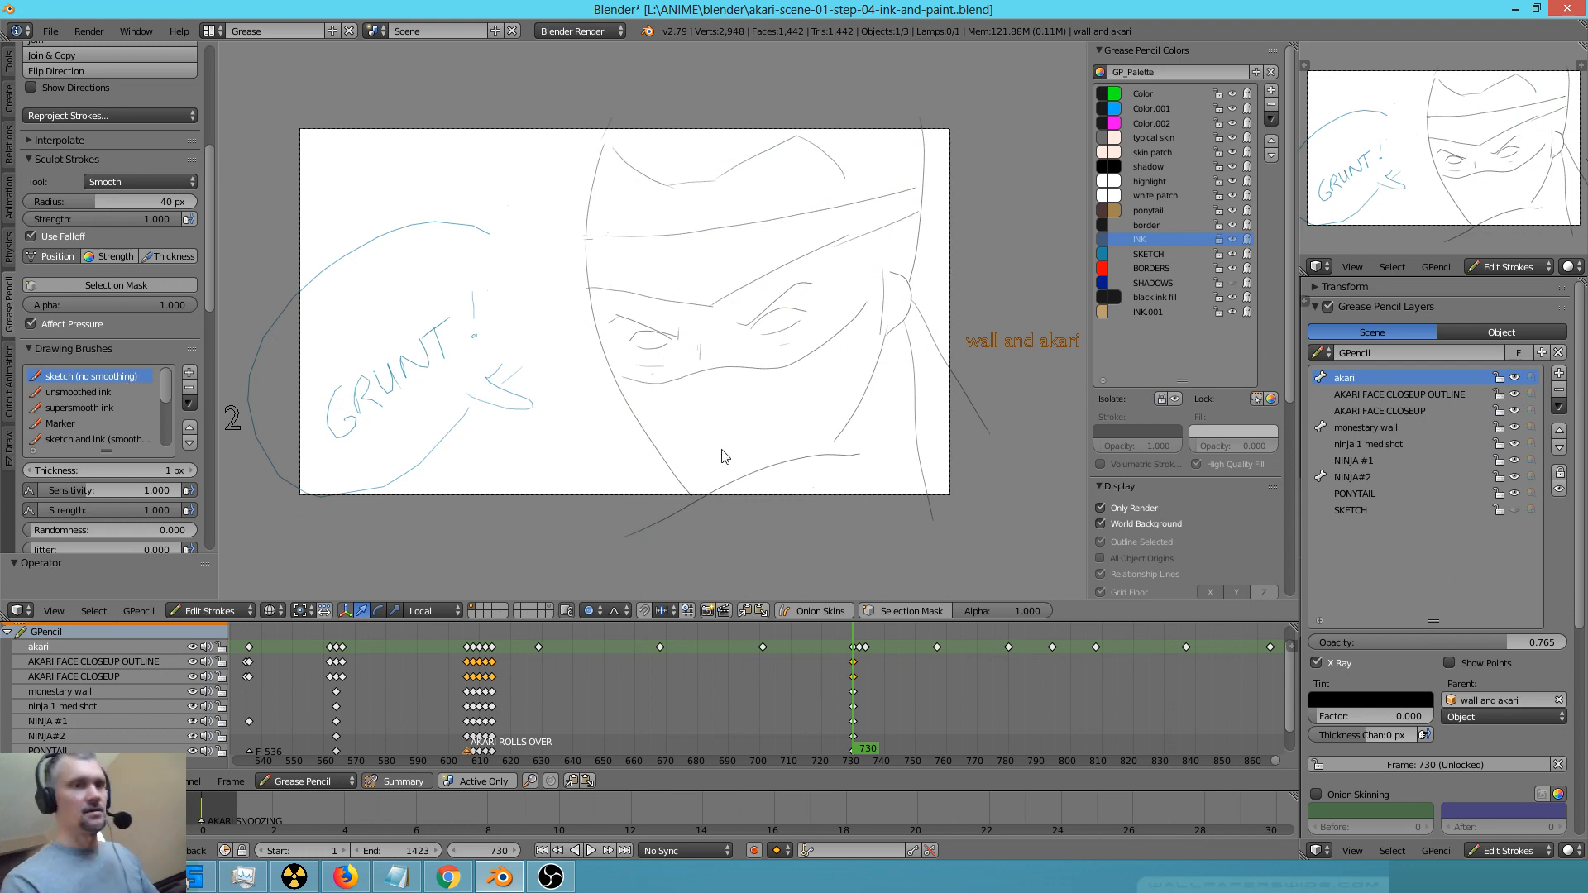
key("d")
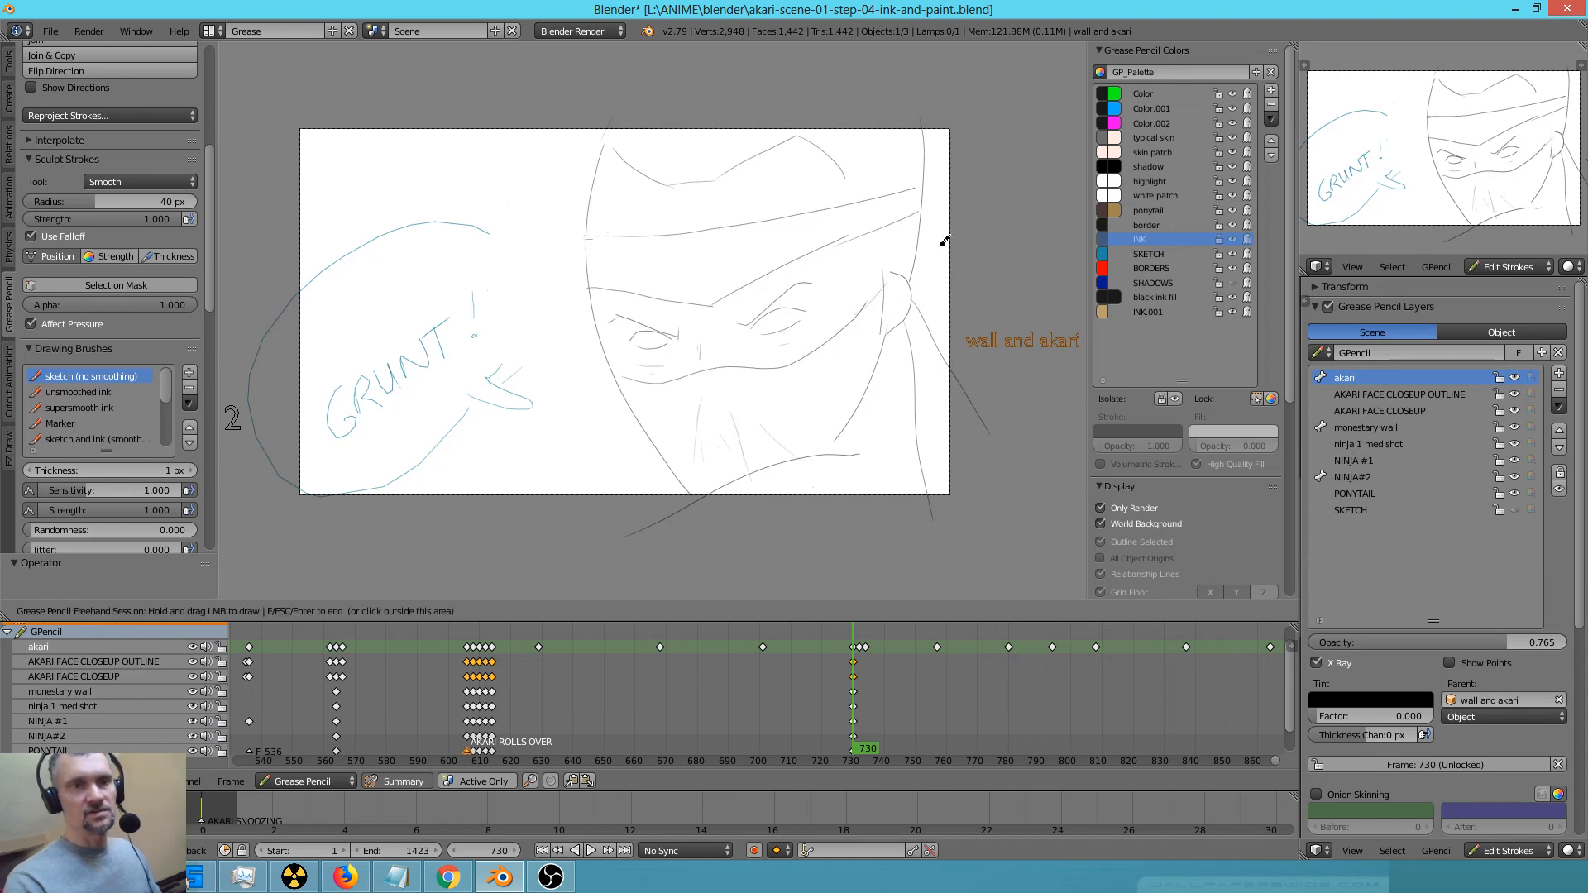
right_click_drag(900, 255, 908, 263)
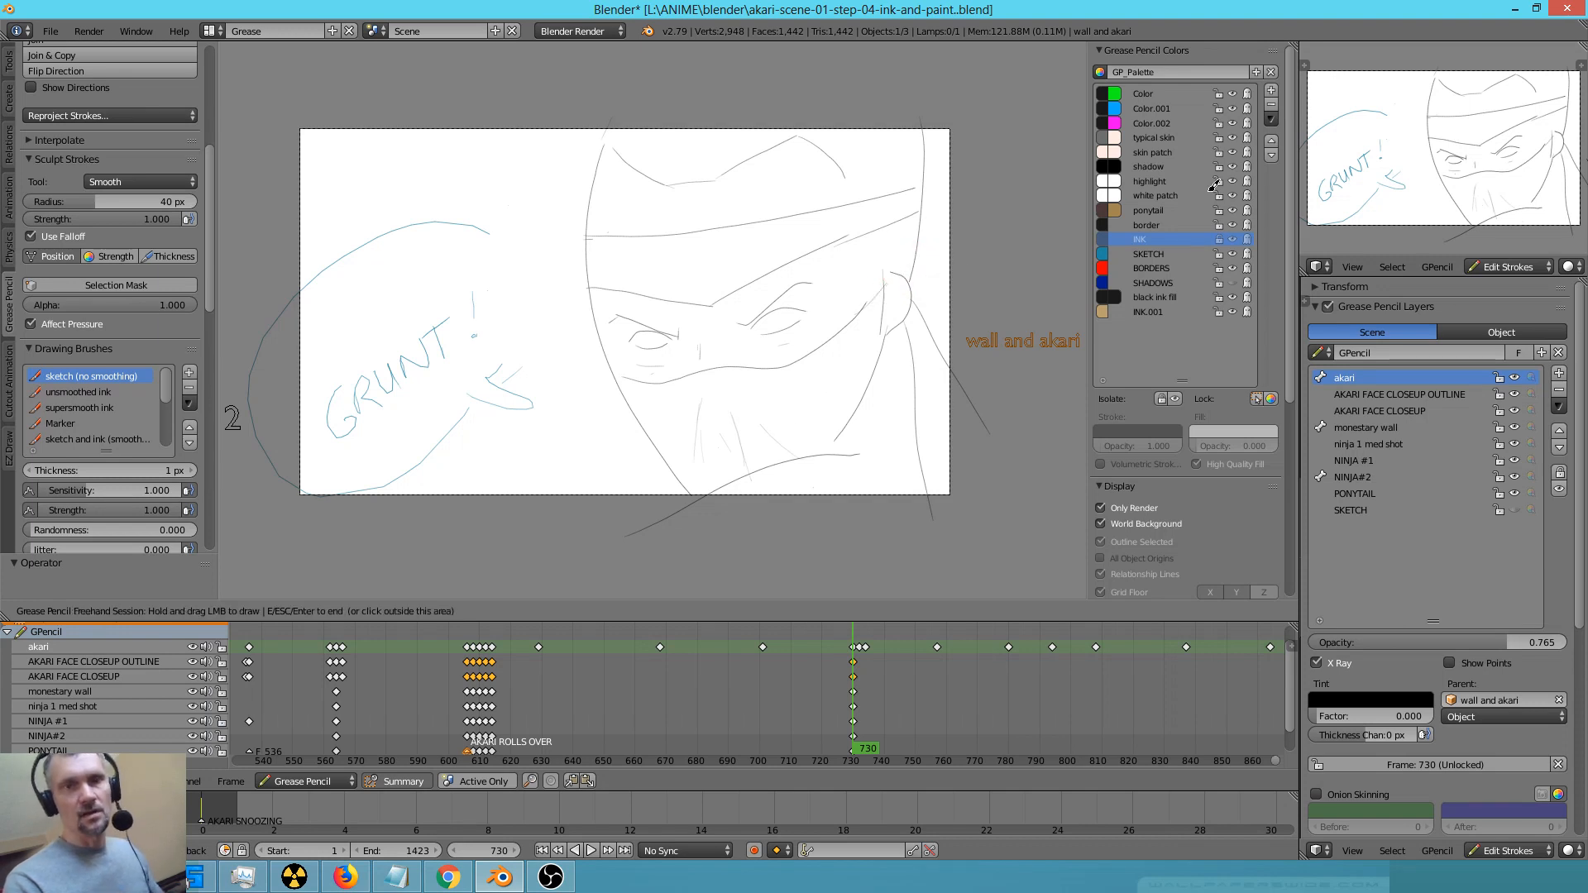
Unlock the INK colour, select a point on the head's side outline above the ear and try to move it proportionally
left_click(1219, 238)
left_click(1219, 239)
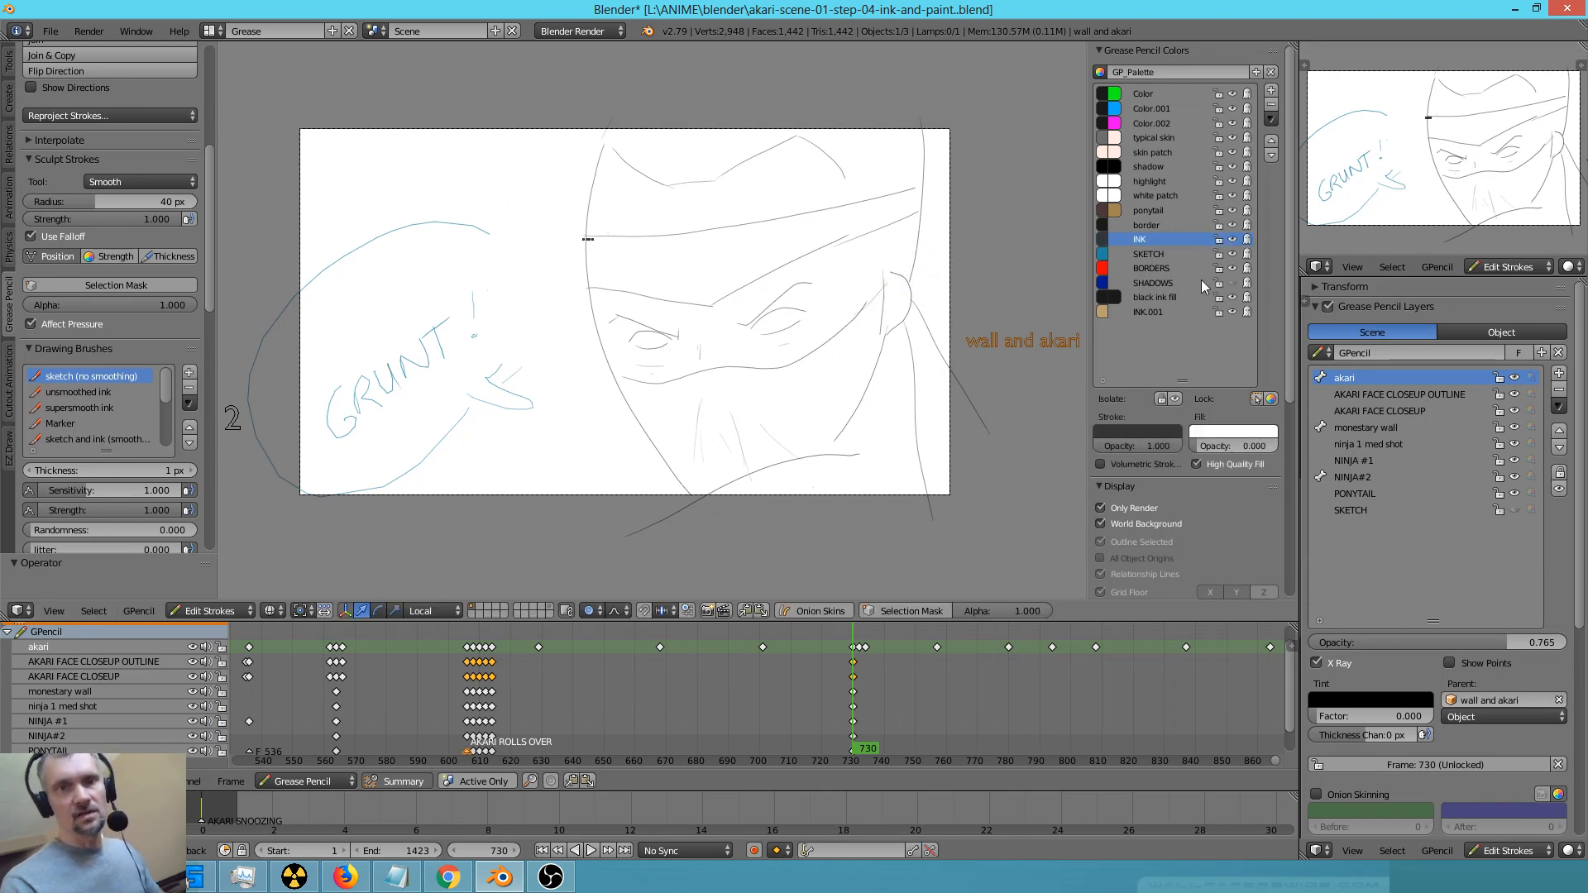
right_click(1014, 238, "alt")
key("g")
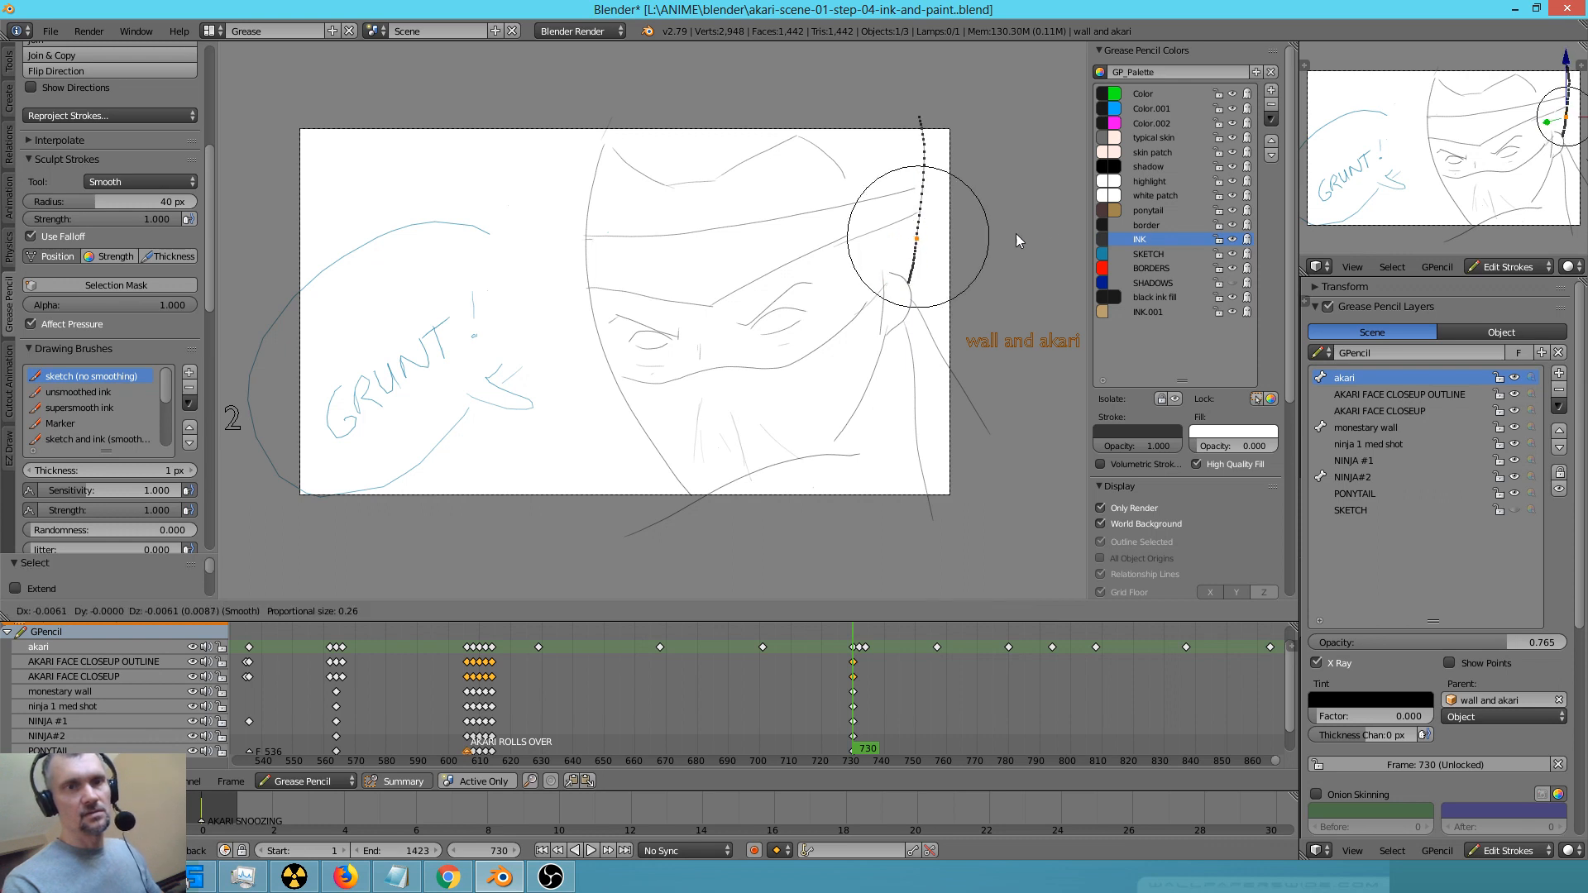
right_click(1016, 234)
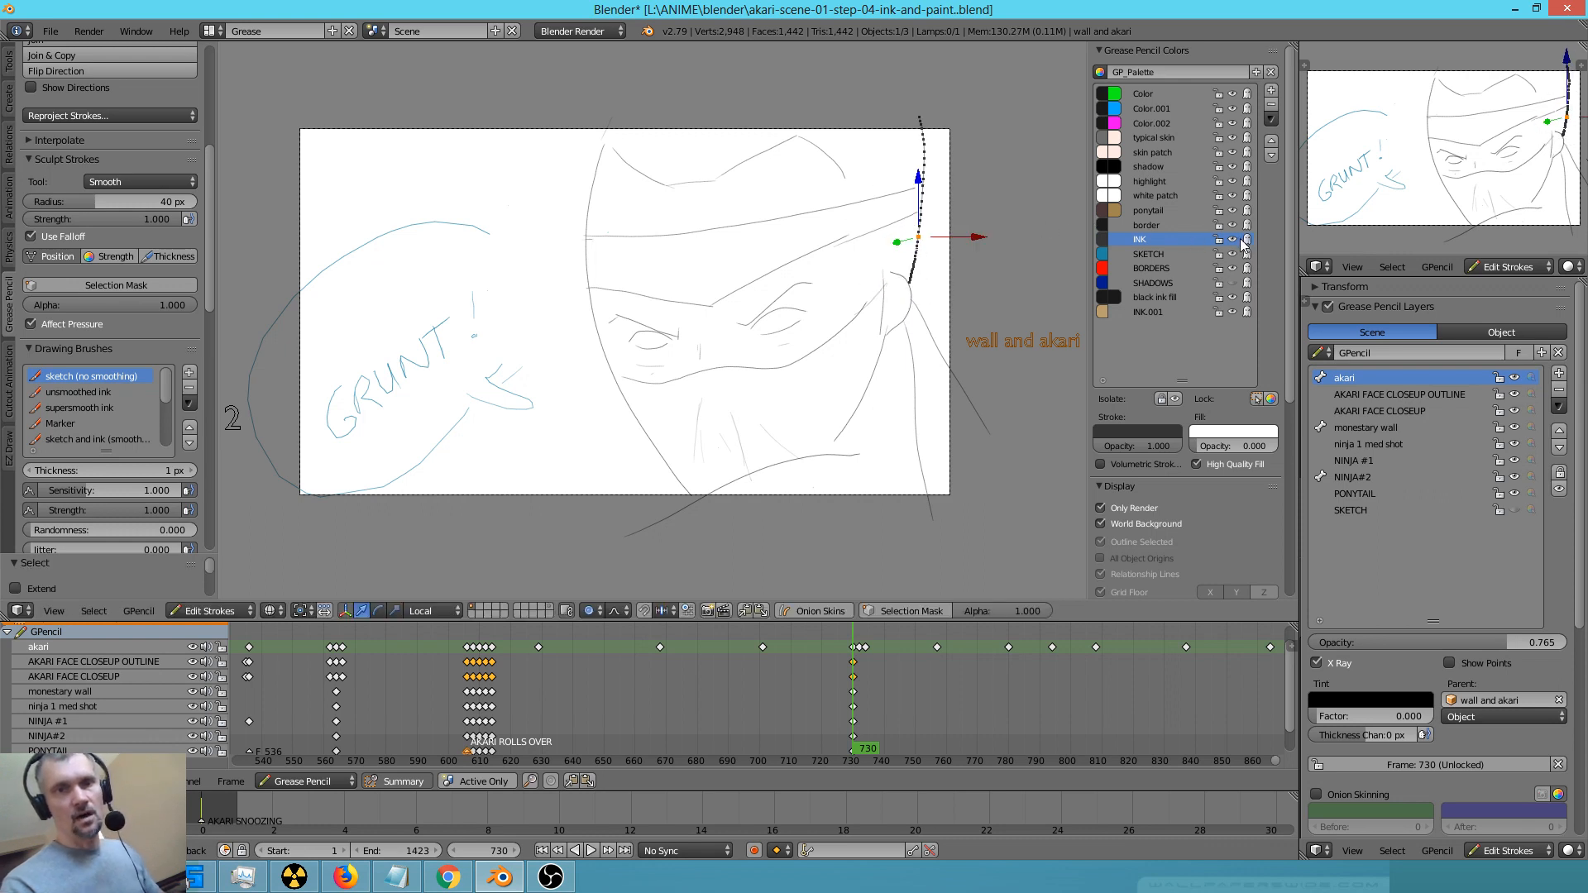
Retrace the headband's lower edge toward the side of the head and extend the hairline down to the headband
right_click_drag(577, 447, 561, 450)
scroll(562, 450, "up", 2)
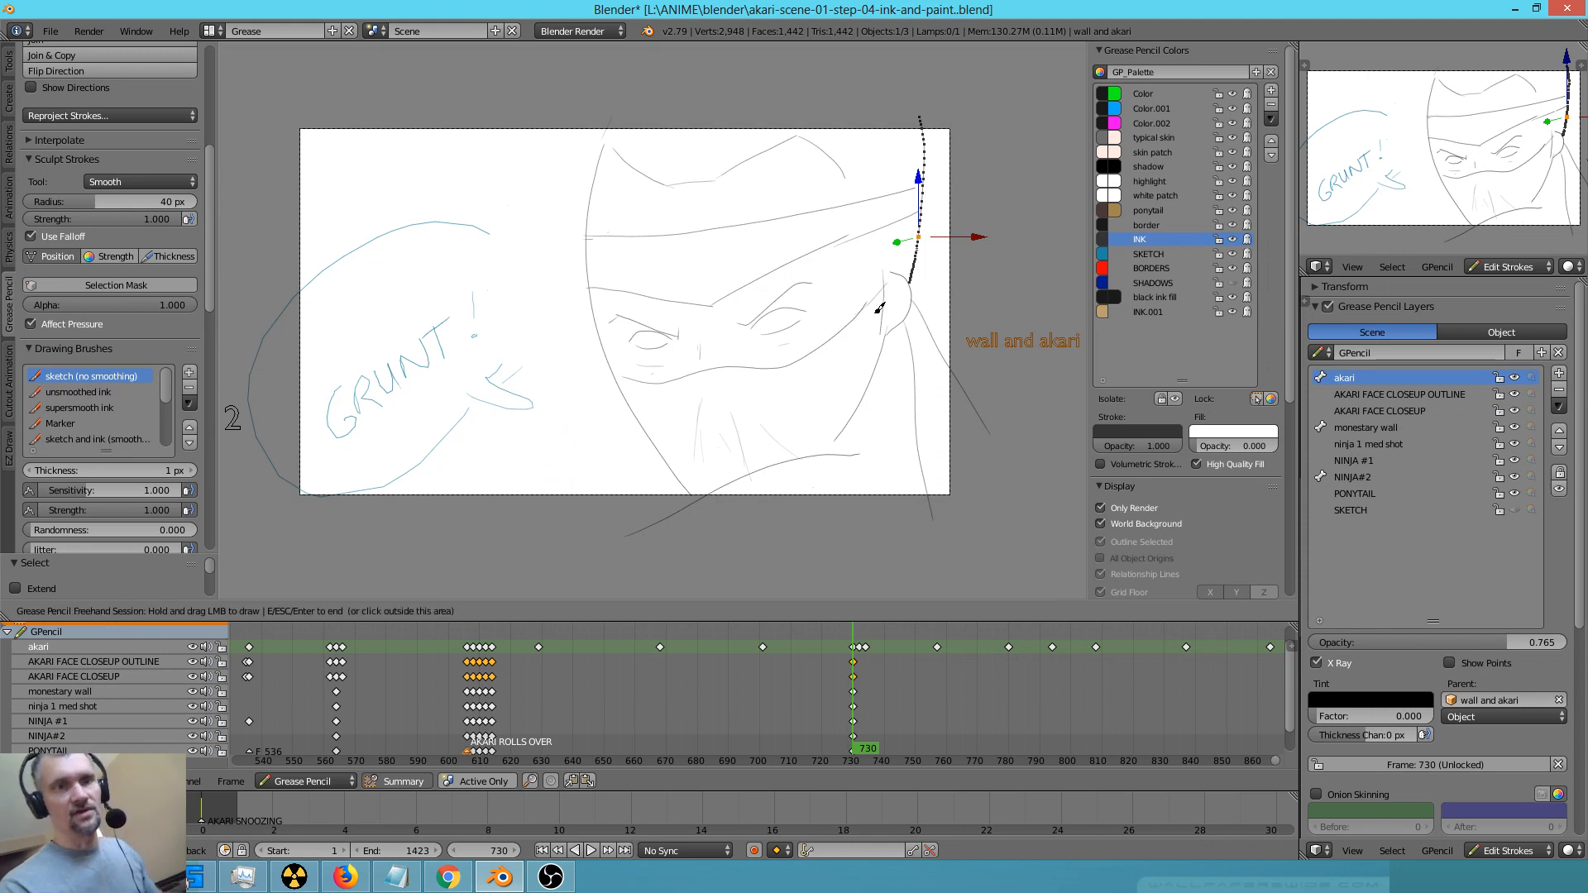
right_click_drag(852, 232, 913, 203)
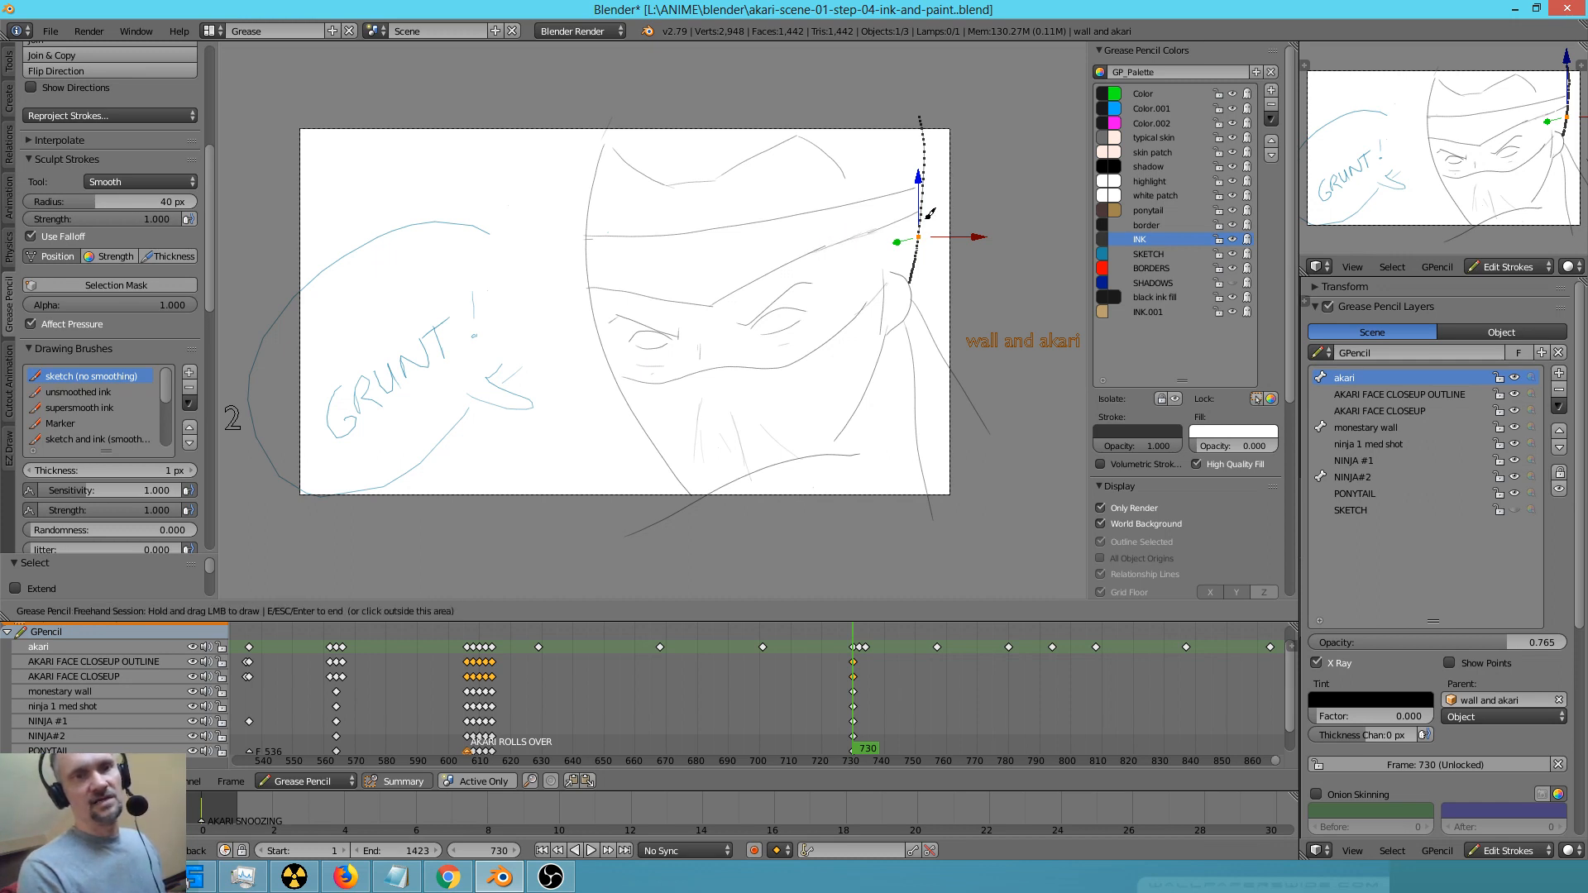
middle_click_drag(855, 233, 791, 309, "shift")
left_click_drag(780, 251, 786, 274)
left_click_drag(784, 258, 792, 273)
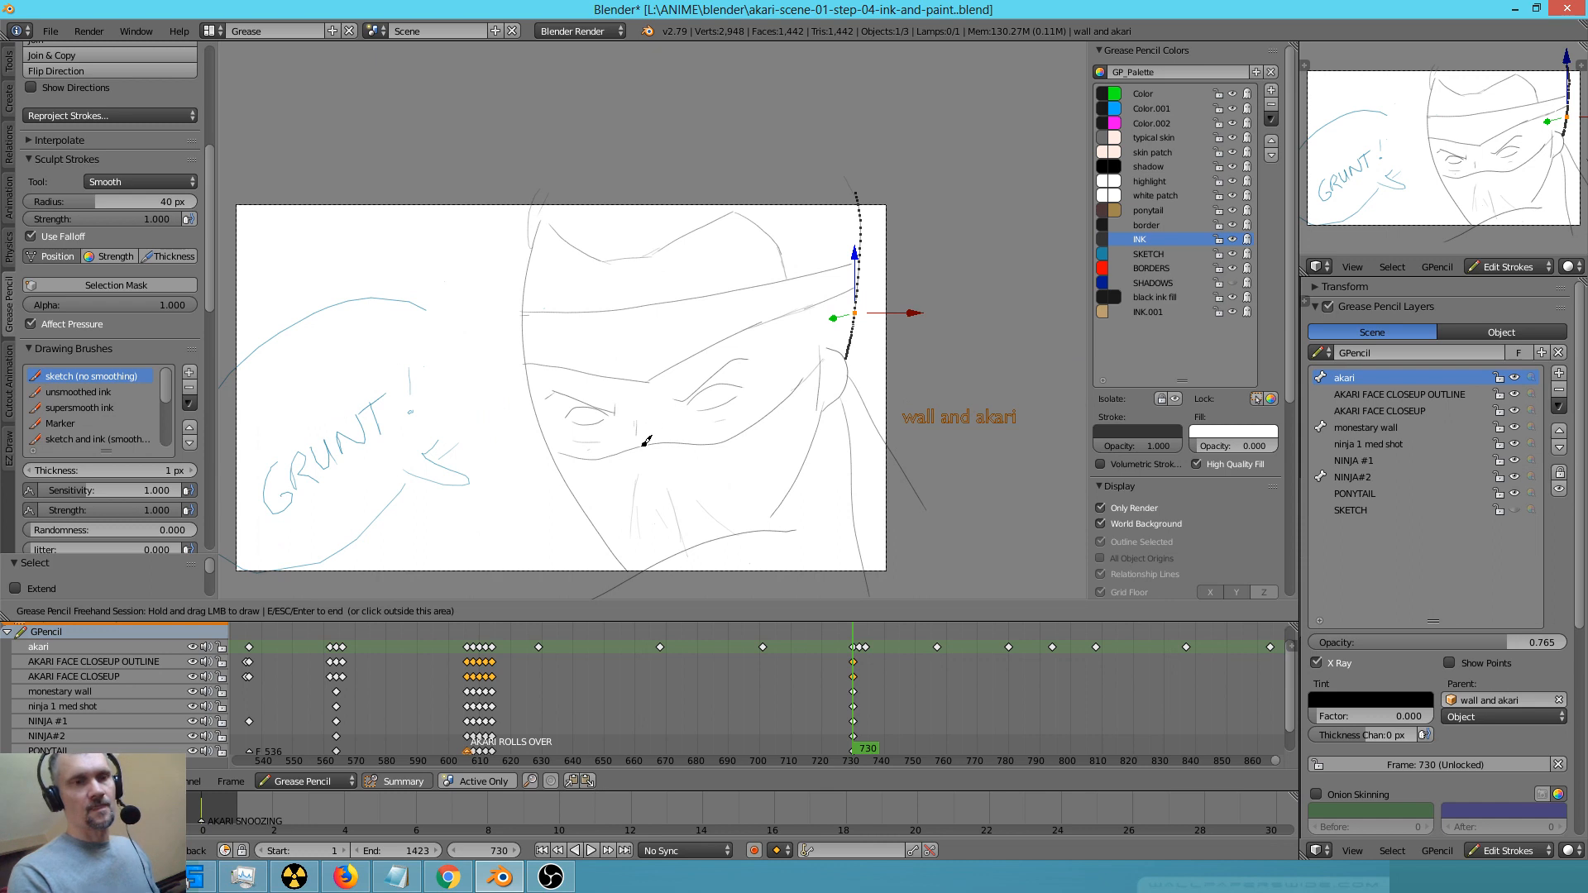
Thicken both of the ninja's eyebrows with dense hatching strokes
scroll(648, 428, "up", 3)
mouse_move(703, 311)
left_mouse_down()
mouse_move(690, 309)
mouse_move(815, 230)
mouse_move(684, 312)
mouse_move(716, 294)
left_mouse_up()
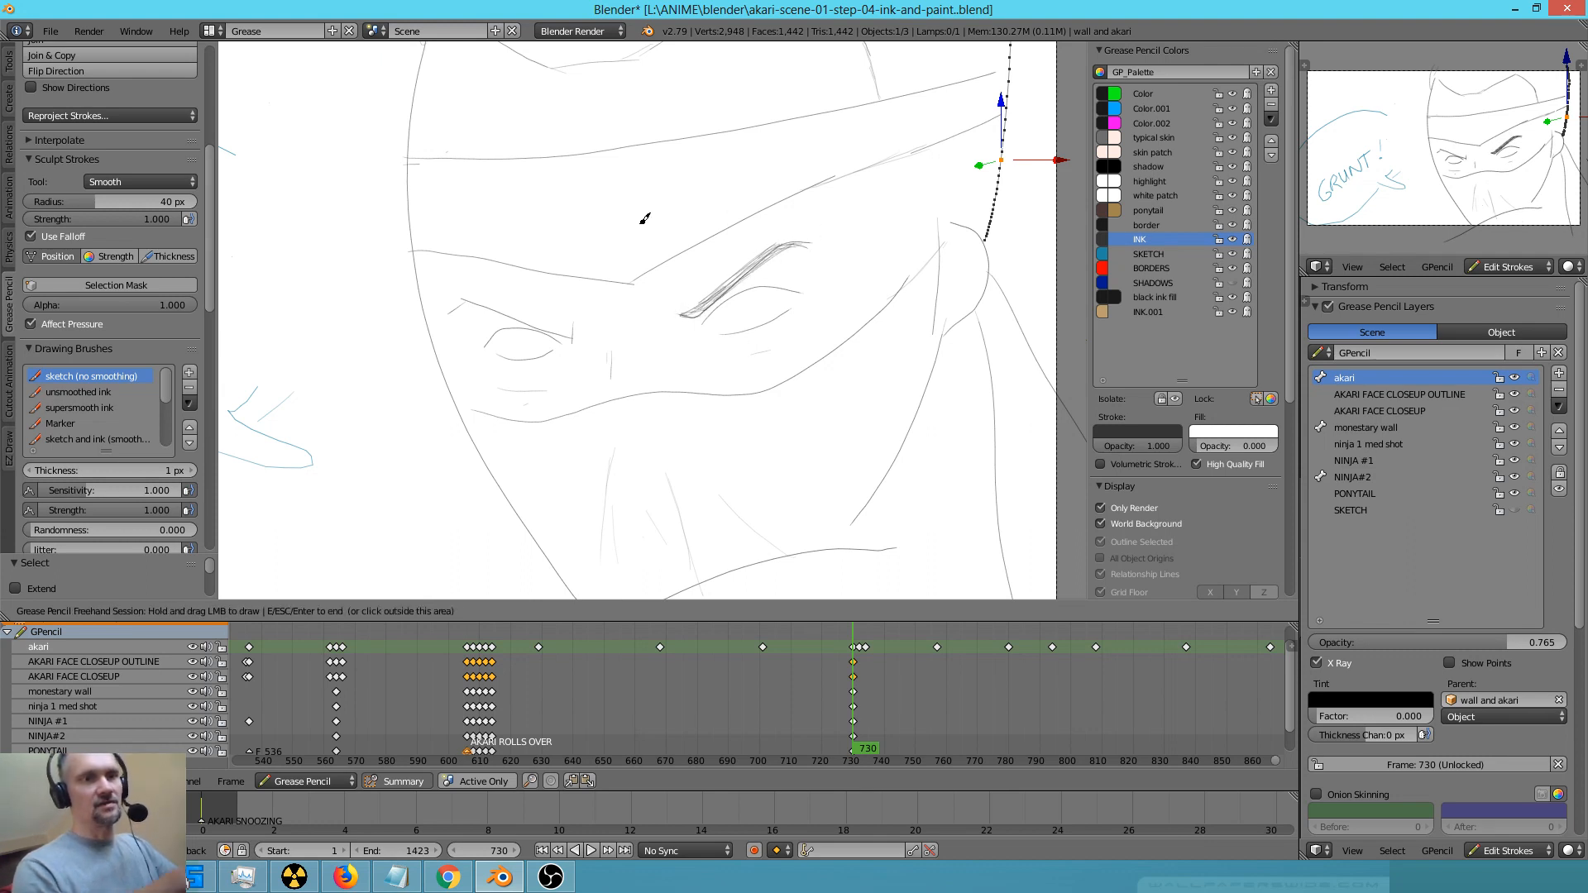
mouse_move(472, 311)
left_mouse_down()
mouse_move(451, 306)
mouse_move(566, 334)
mouse_move(493, 298)
mouse_move(461, 301)
mouse_move(573, 336)
left_mouse_up()
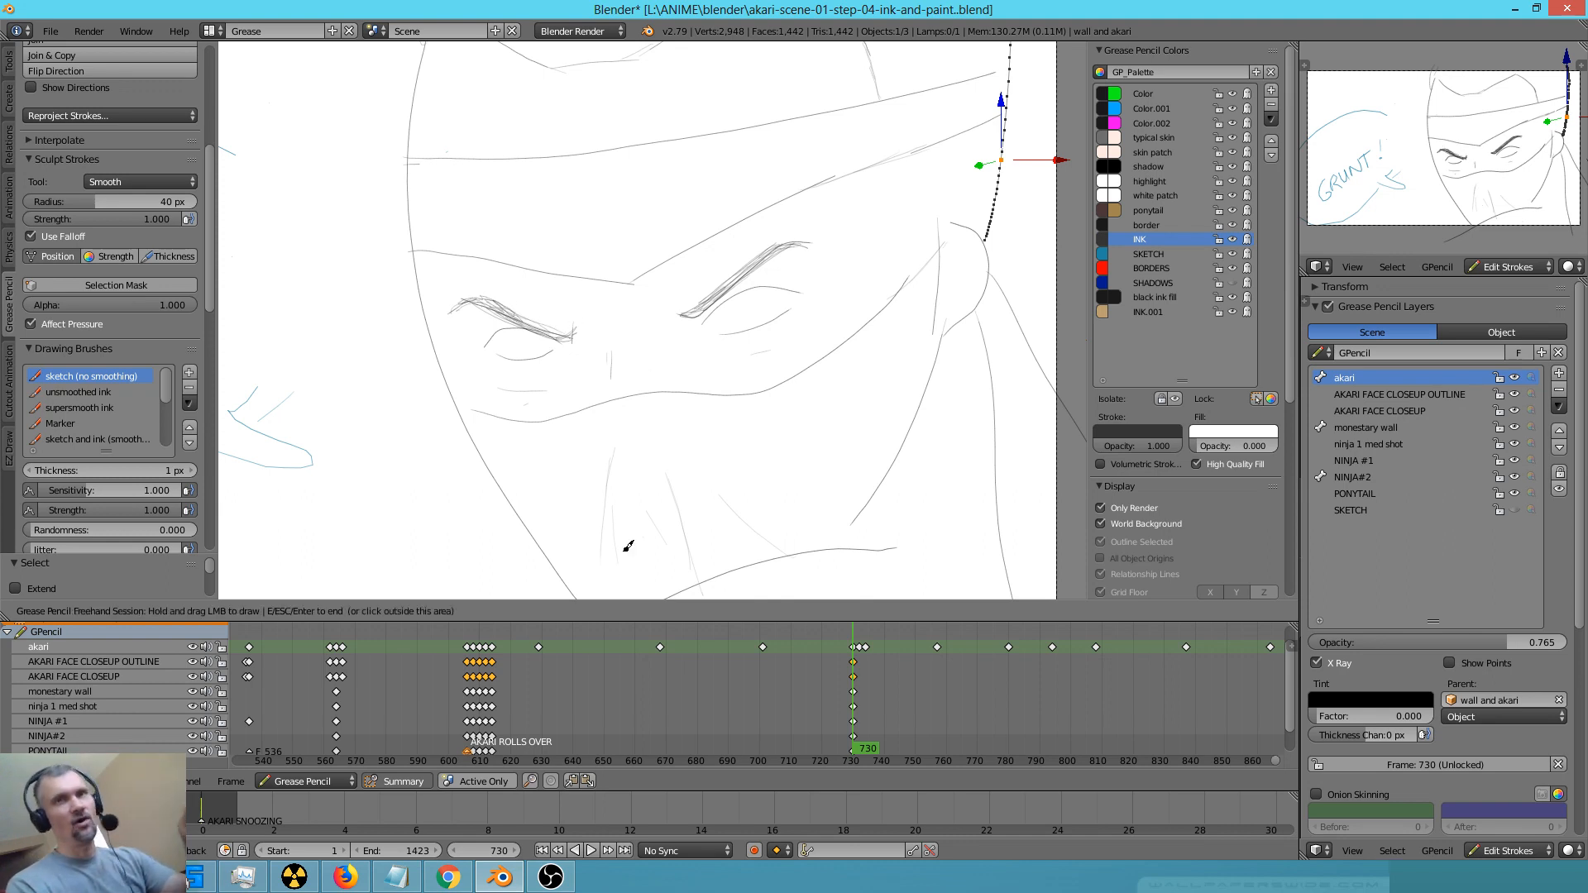
Draw small round pupils in both eyes and extend the mask's upper edge to the face outline at the cheek
left_click_drag(751, 318, 751, 313)
left_click_drag(531, 339, 528, 350)
left_click_drag(458, 406, 480, 412)
left_click_drag(460, 407, 487, 414)
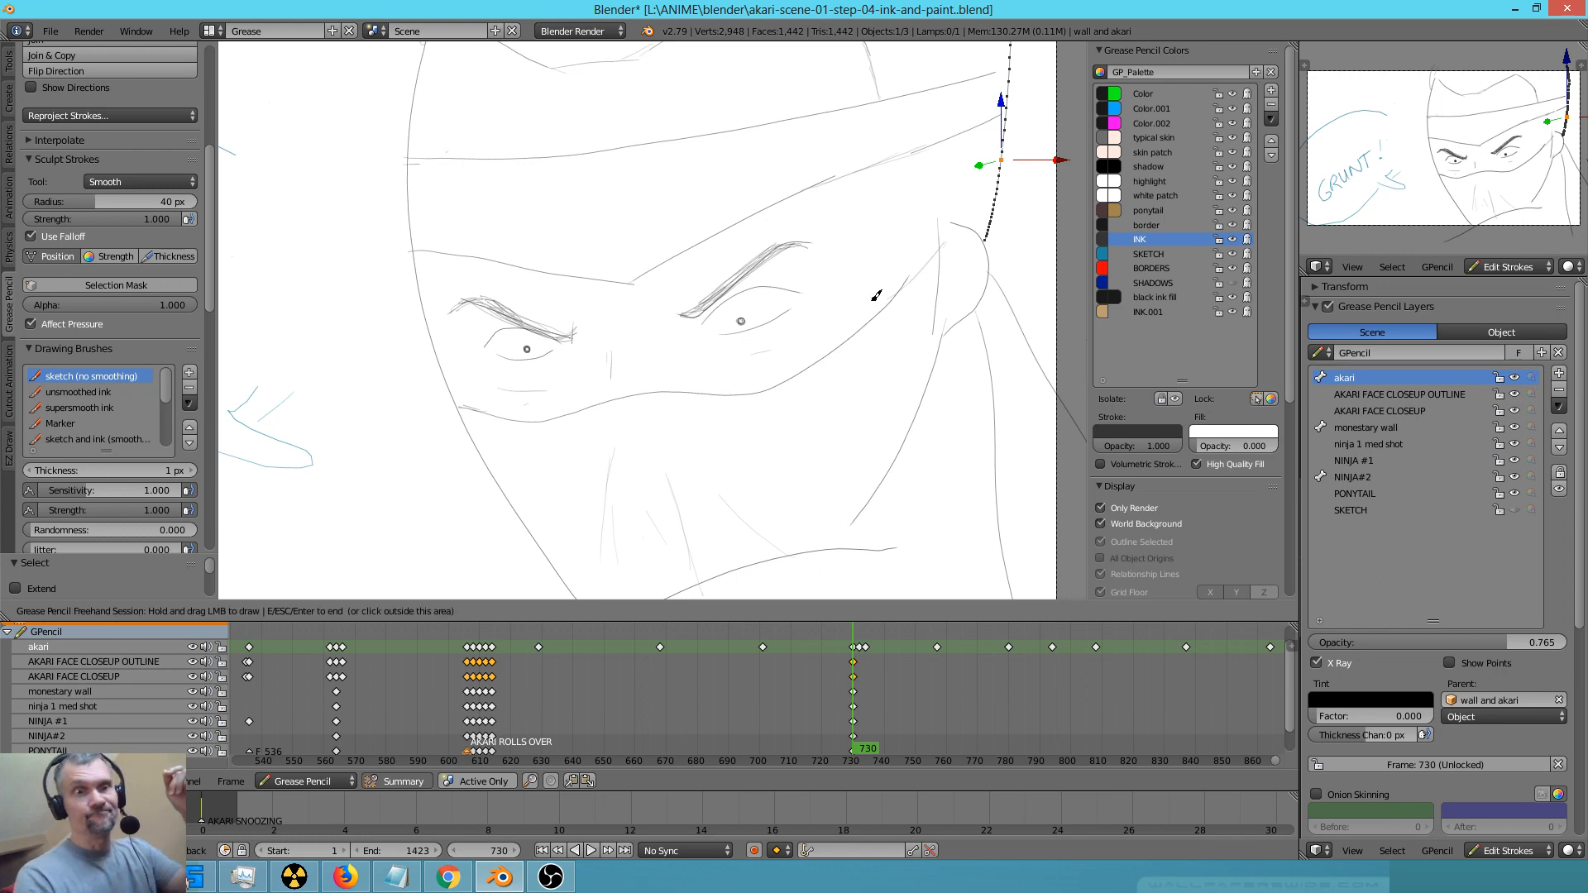
Erase the ear's outline and redraw a taller ear reaching the headband, with inner contour and front edge lines
right_click_drag(959, 198, 982, 259)
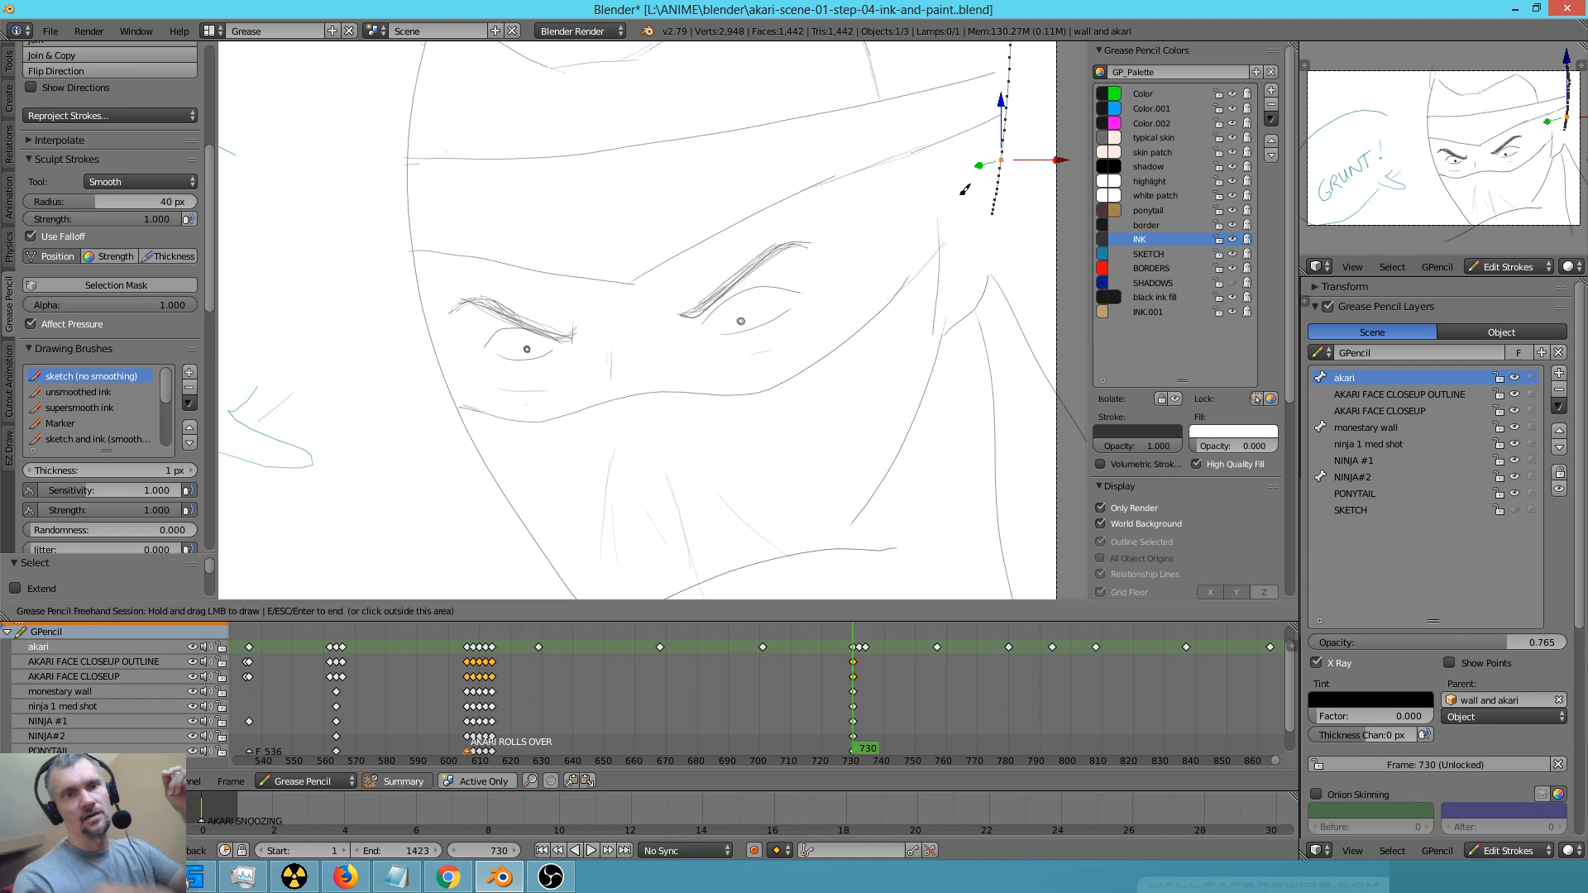
mouse_move(950, 184)
left_mouse_down()
mouse_move(976, 155)
mouse_move(1000, 169)
left_mouse_up()
right_click_drag(990, 220, 1001, 184)
left_click_drag(999, 167, 989, 280)
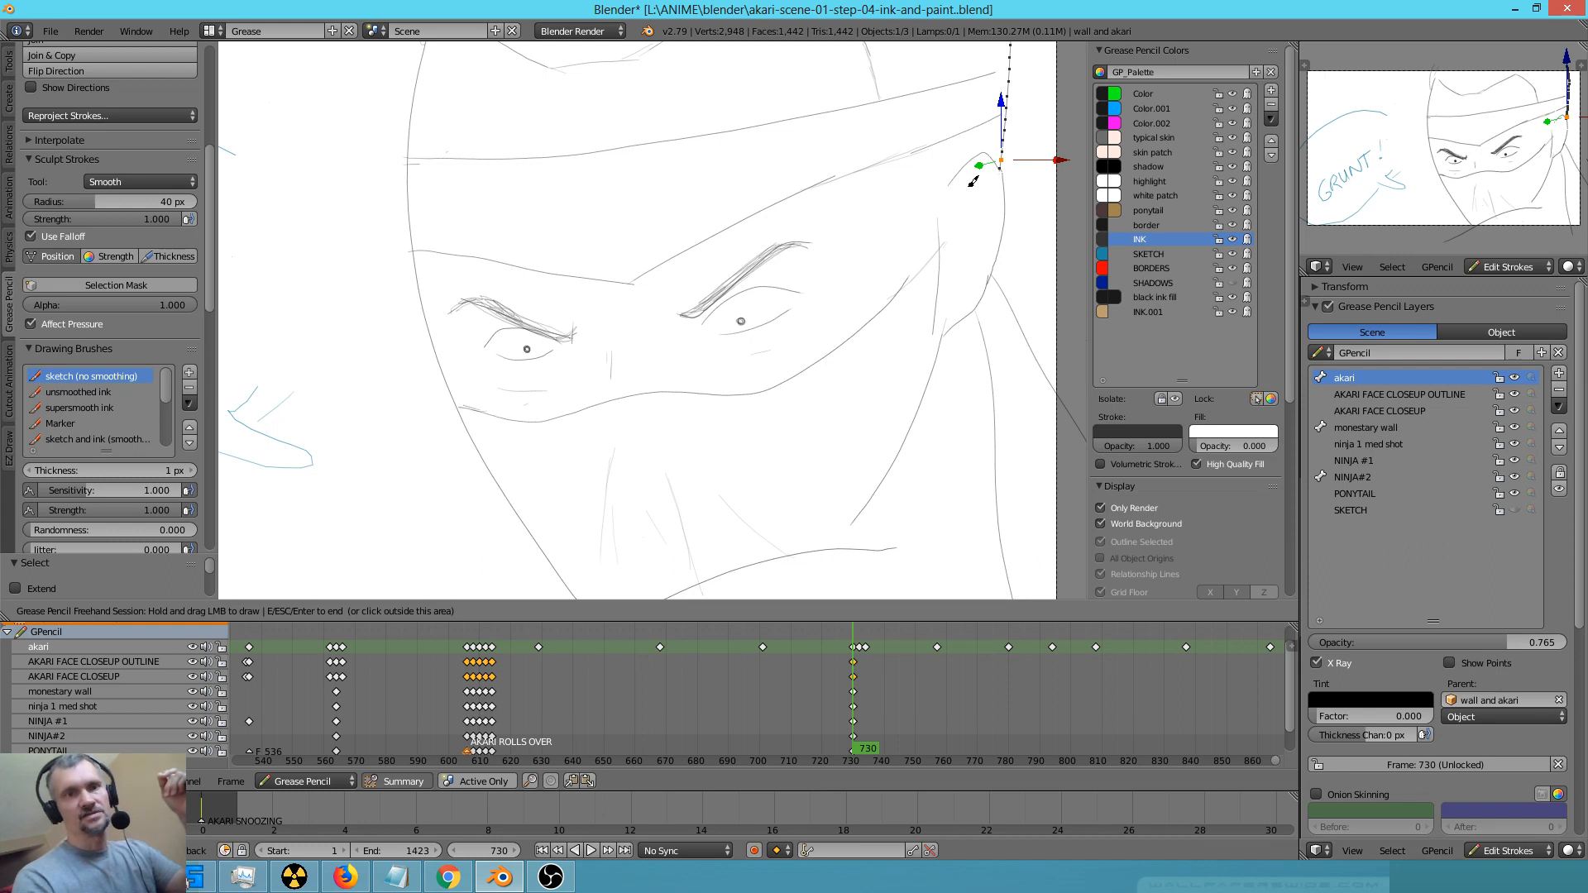
left_click_drag(966, 233, 969, 264)
left_click_drag(954, 177, 939, 248)
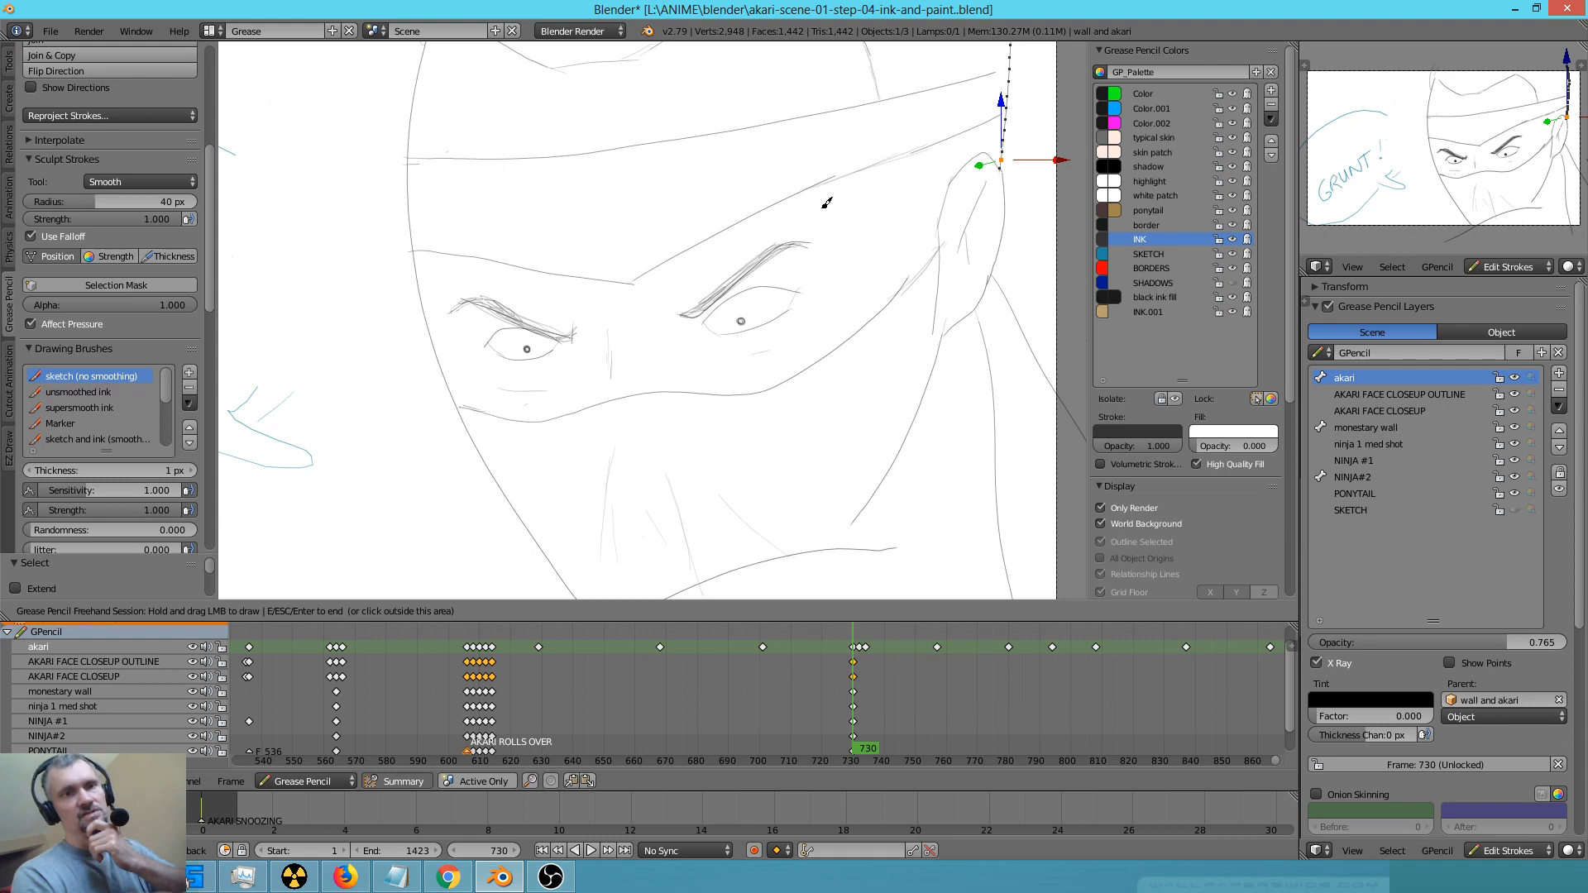
Sketch a circle emblem crossed by a vertical line on the headband, and add mask folds while extending the jaw line to the collar
left_click_drag(606, 167, 621, 261)
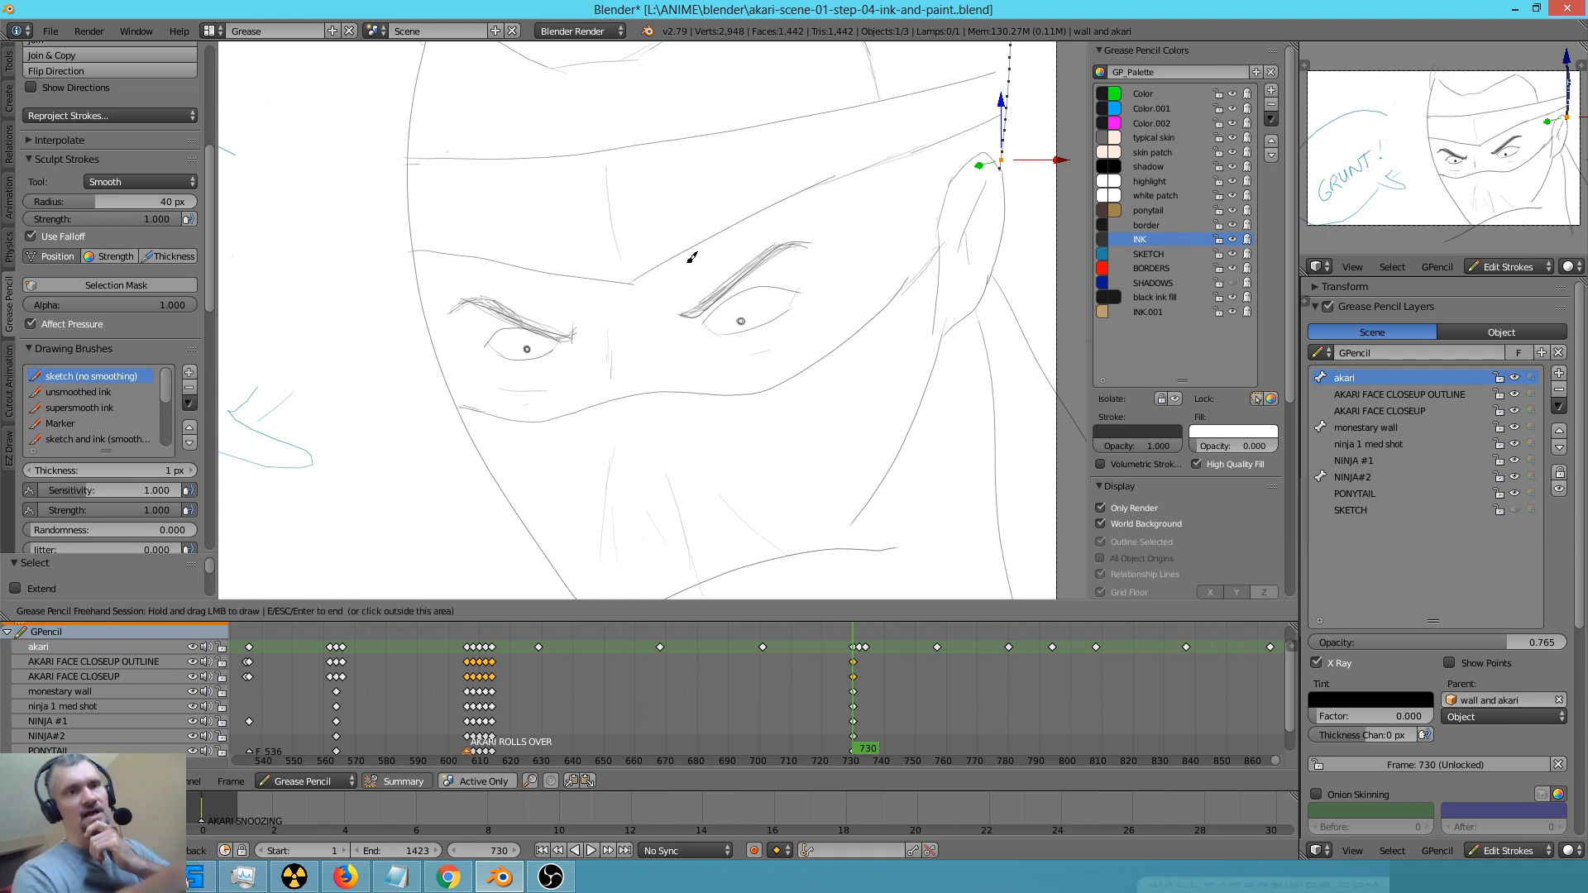
mouse_move(622, 184)
left_mouse_down()
mouse_move(592, 191)
mouse_move(597, 221)
left_mouse_up()
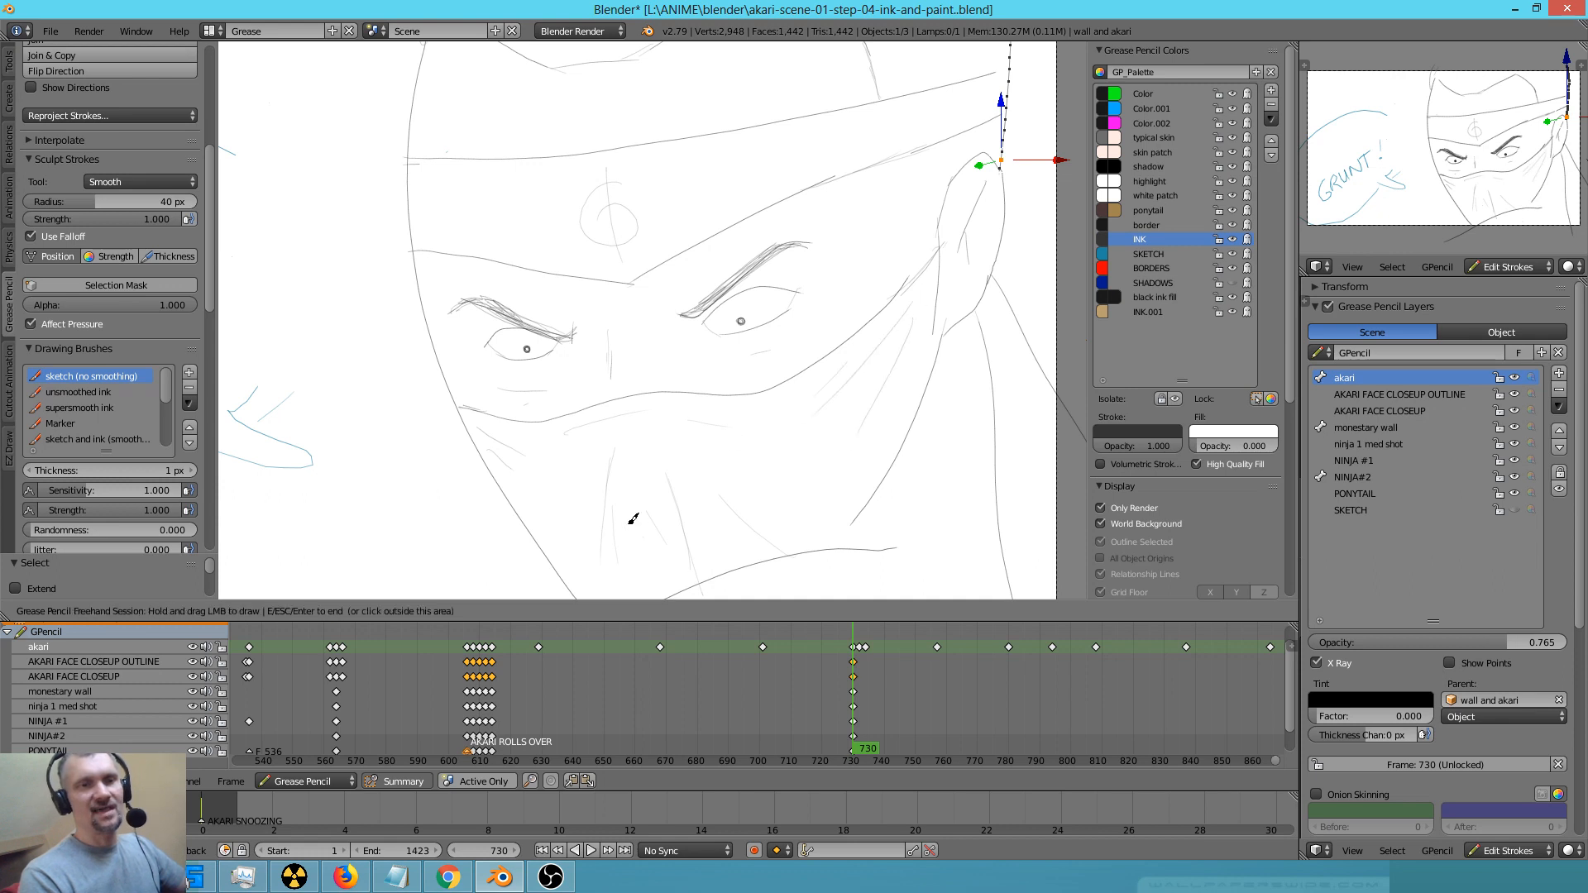
left_click_drag(860, 520, 826, 558)
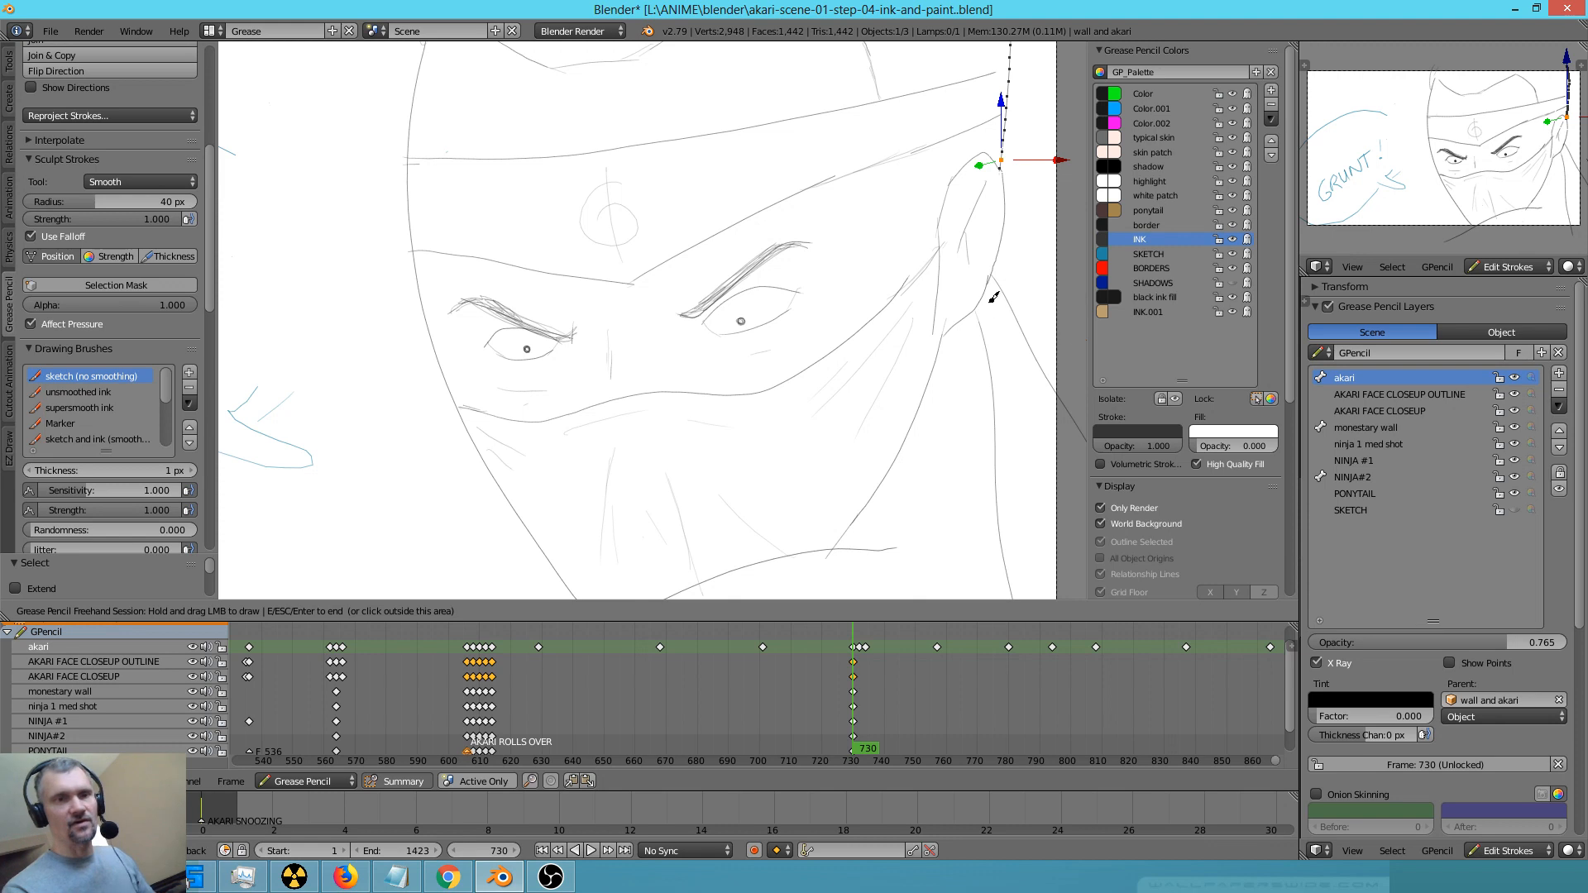
middle_click_drag(939, 455, 910, 386, "shift")
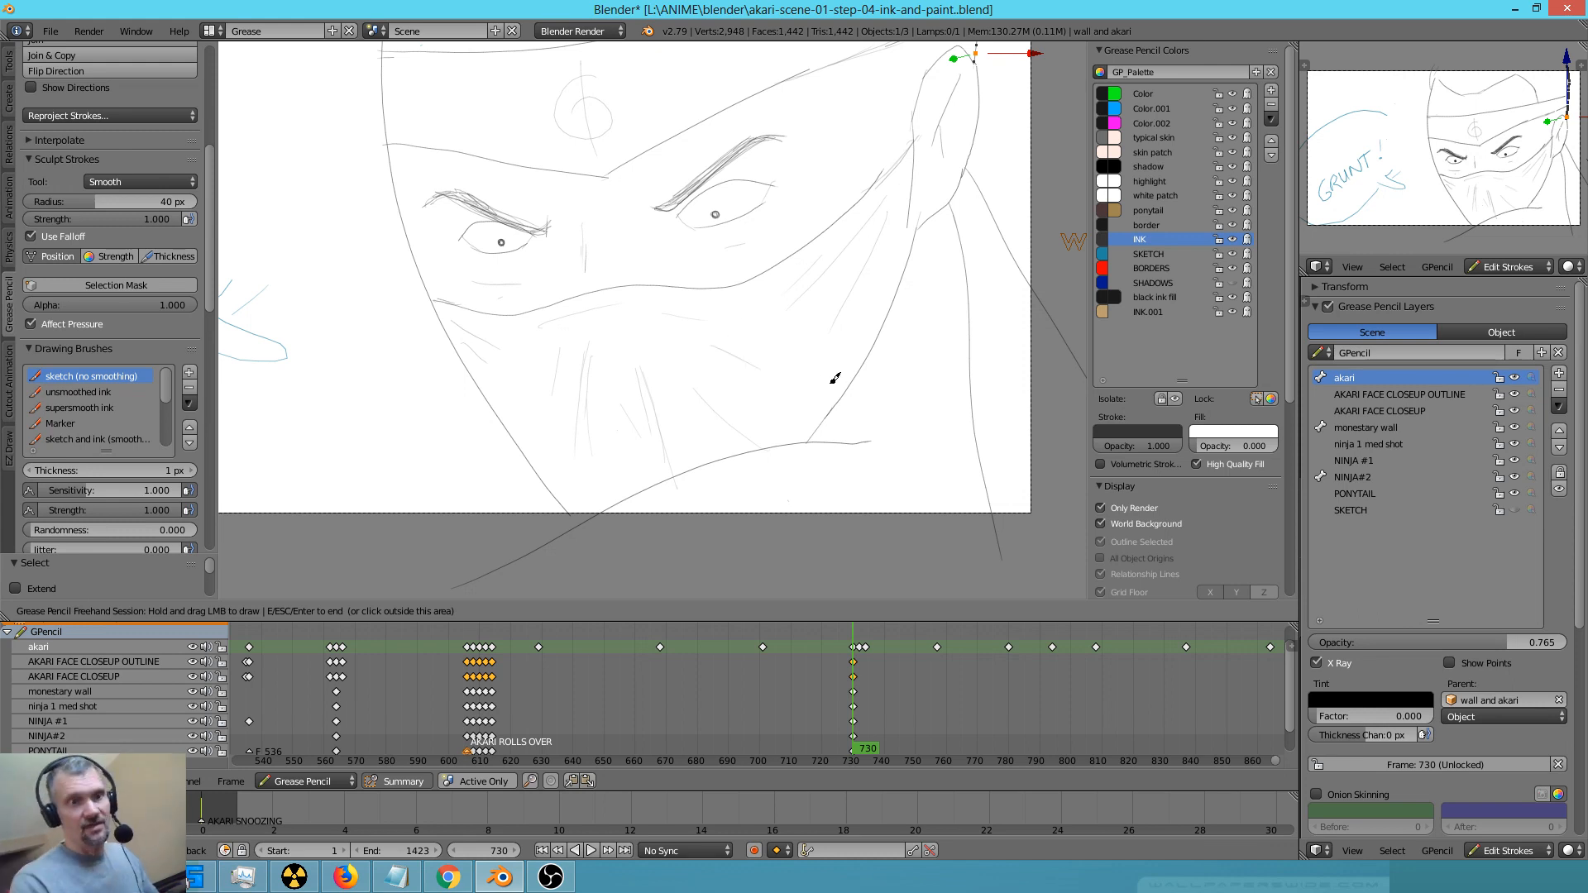
left_click_drag(912, 215, 921, 231)
mouse_move(893, 350)
middle_mouse_down("shift")
mouse_move(876, 431)
mouse_move(896, 439)
middle_mouse_up("shift")
Darken both eyebrows toward their inner ends and reinforce the headband's lower corner above the nose
mouse_move(439, 287)
left_mouse_down()
mouse_move(474, 281)
mouse_move(554, 313)
left_mouse_up()
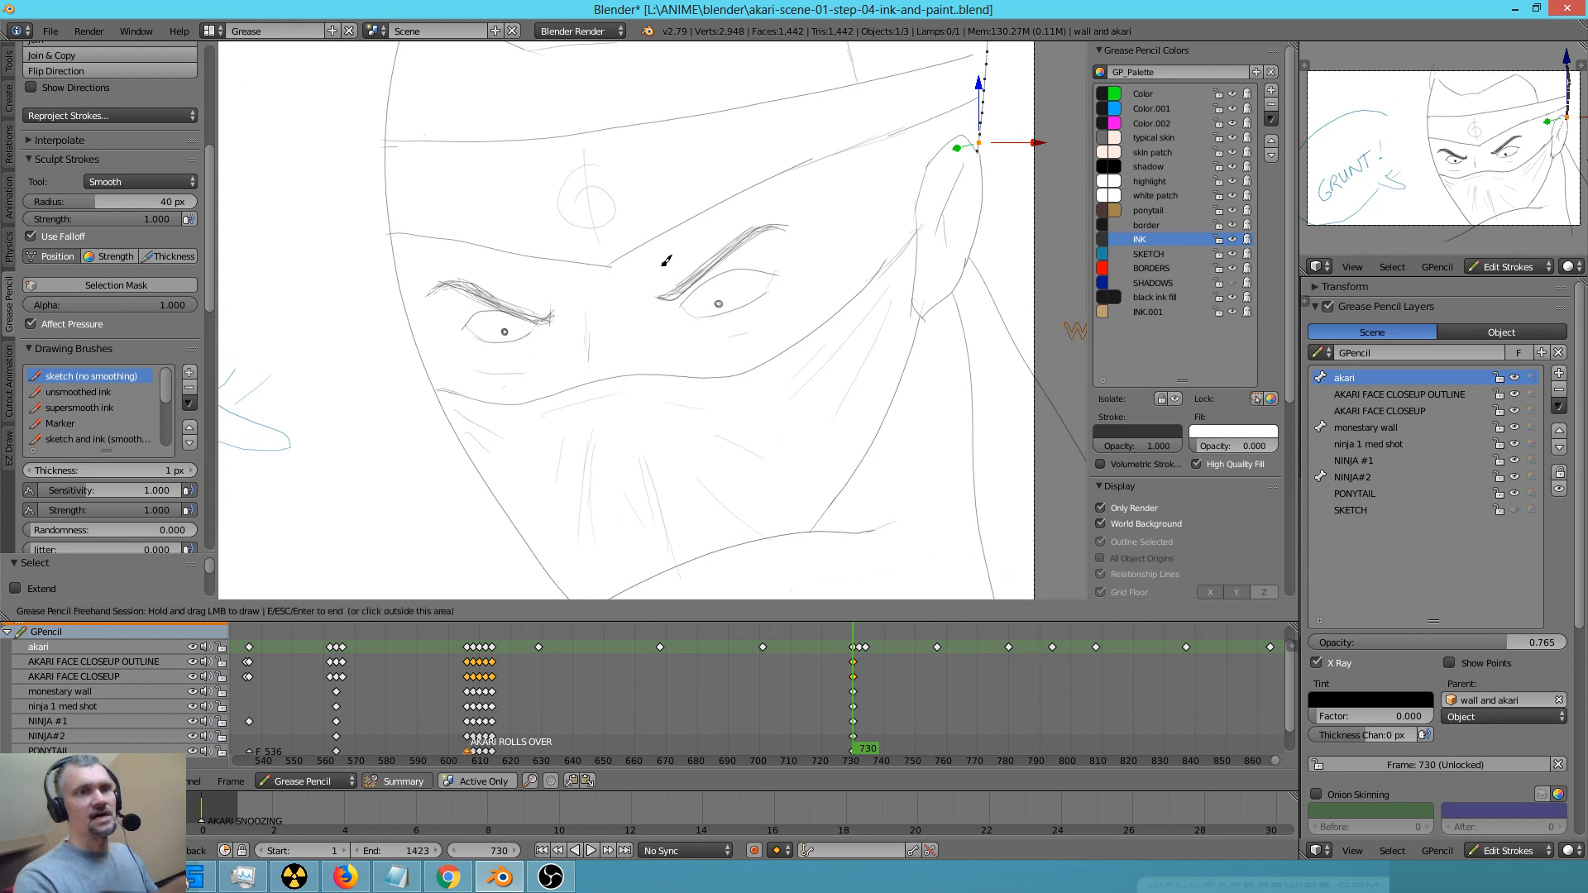
left_click_drag(661, 296, 679, 298)
mouse_move(677, 299)
left_mouse_down()
mouse_move(785, 226)
mouse_move(688, 286)
left_mouse_up()
left_click_drag(547, 316, 543, 322)
left_click_drag(550, 316, 541, 314)
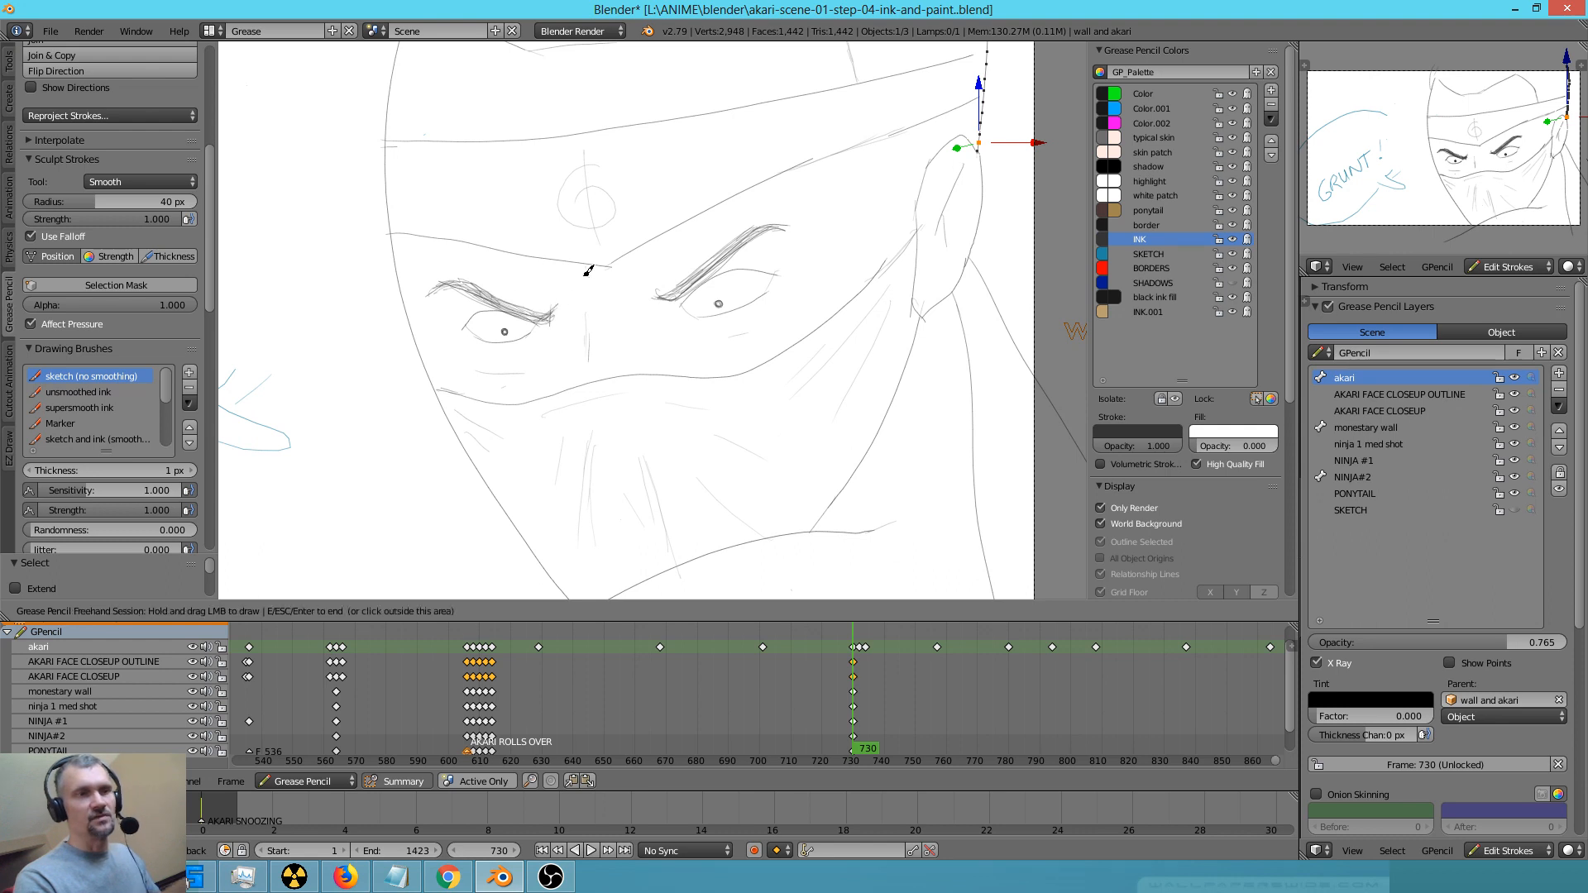
left_click_drag(660, 296, 701, 276)
left_click_drag(606, 266, 630, 254)
Extend both headband edges to the head's side outline and draw loose hair strokes above the headband
middle_click_drag(877, 278, 757, 441, "shift")
left_click_drag(812, 329, 798, 391)
left_click_drag(848, 220, 872, 208)
left_click_drag(855, 264, 866, 257)
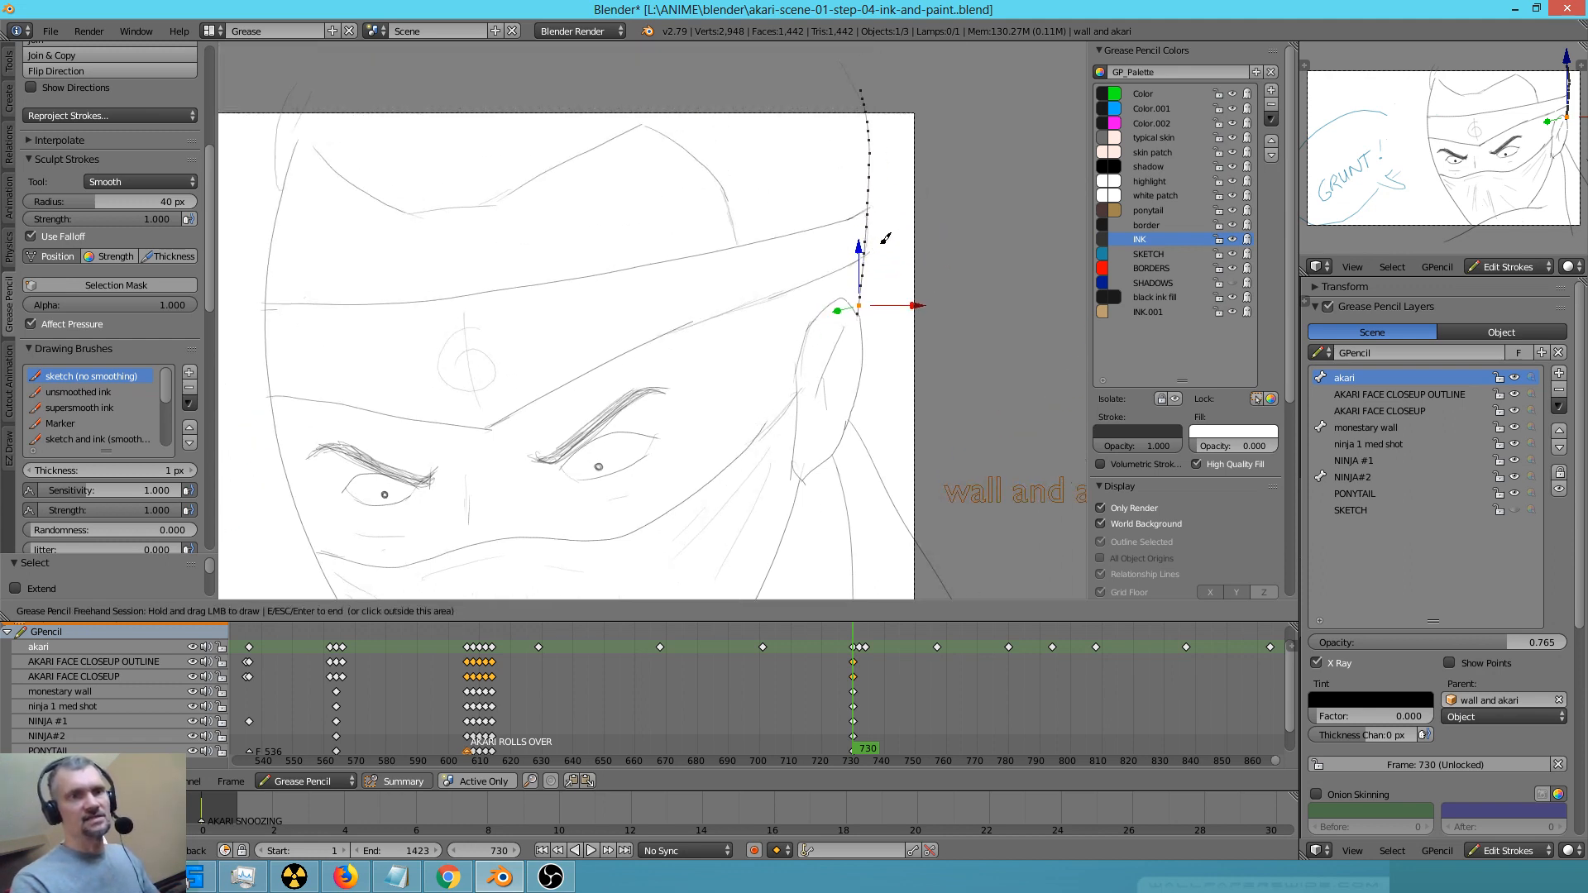
middle_click_drag(724, 270, 780, 326, "shift")
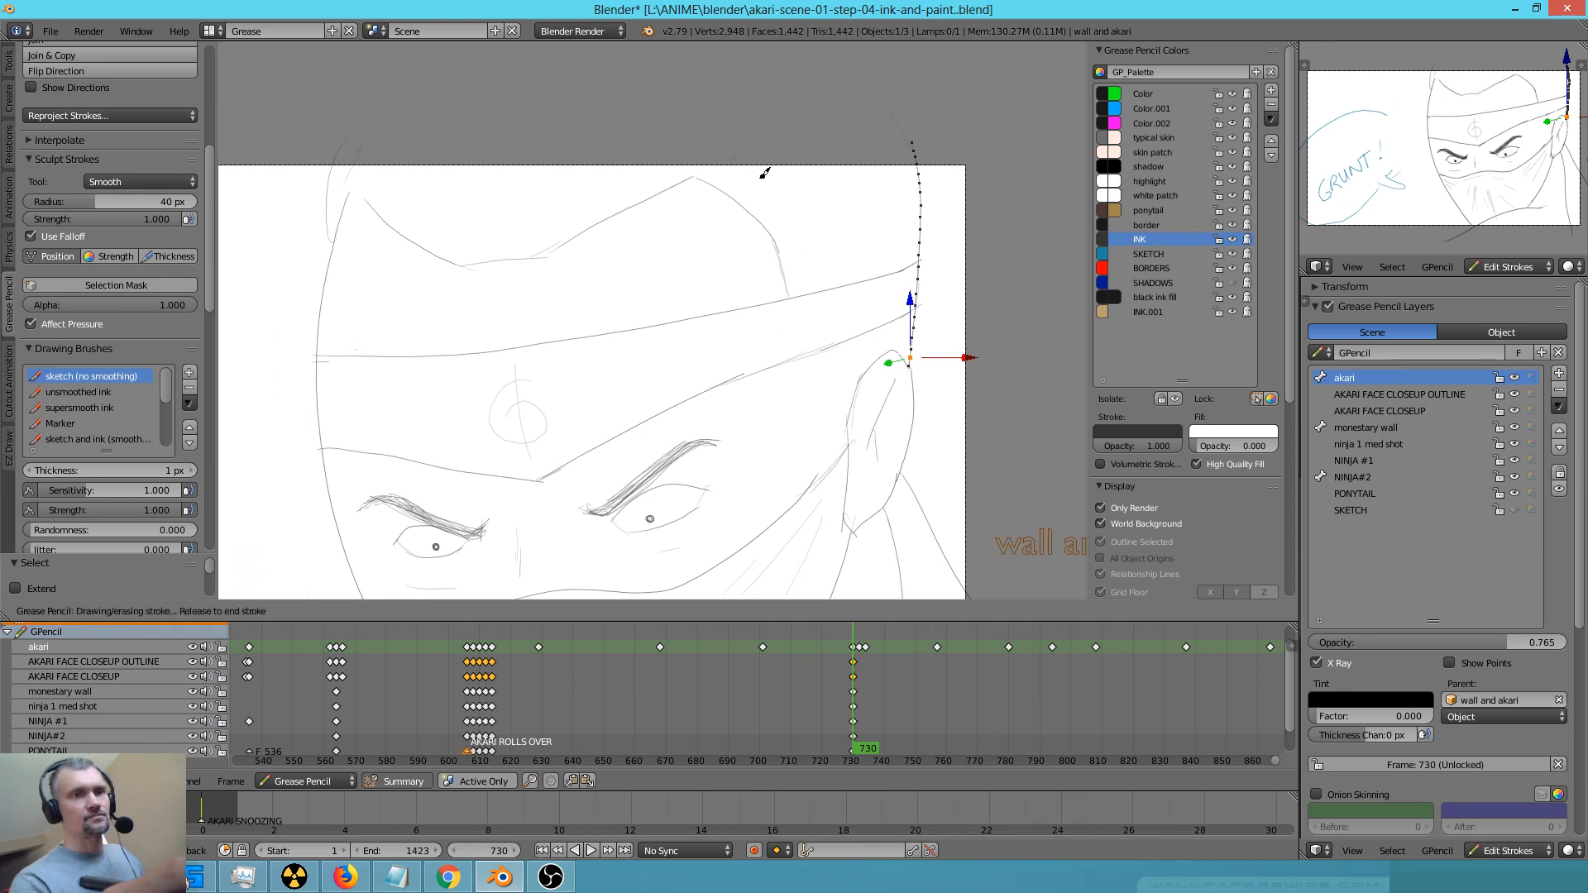
mouse_move(539, 244)
left_mouse_down()
mouse_move(606, 147)
mouse_move(522, 140)
left_mouse_up()
left_click_drag(475, 227, 448, 128)
scroll(811, 314, "down", 3)
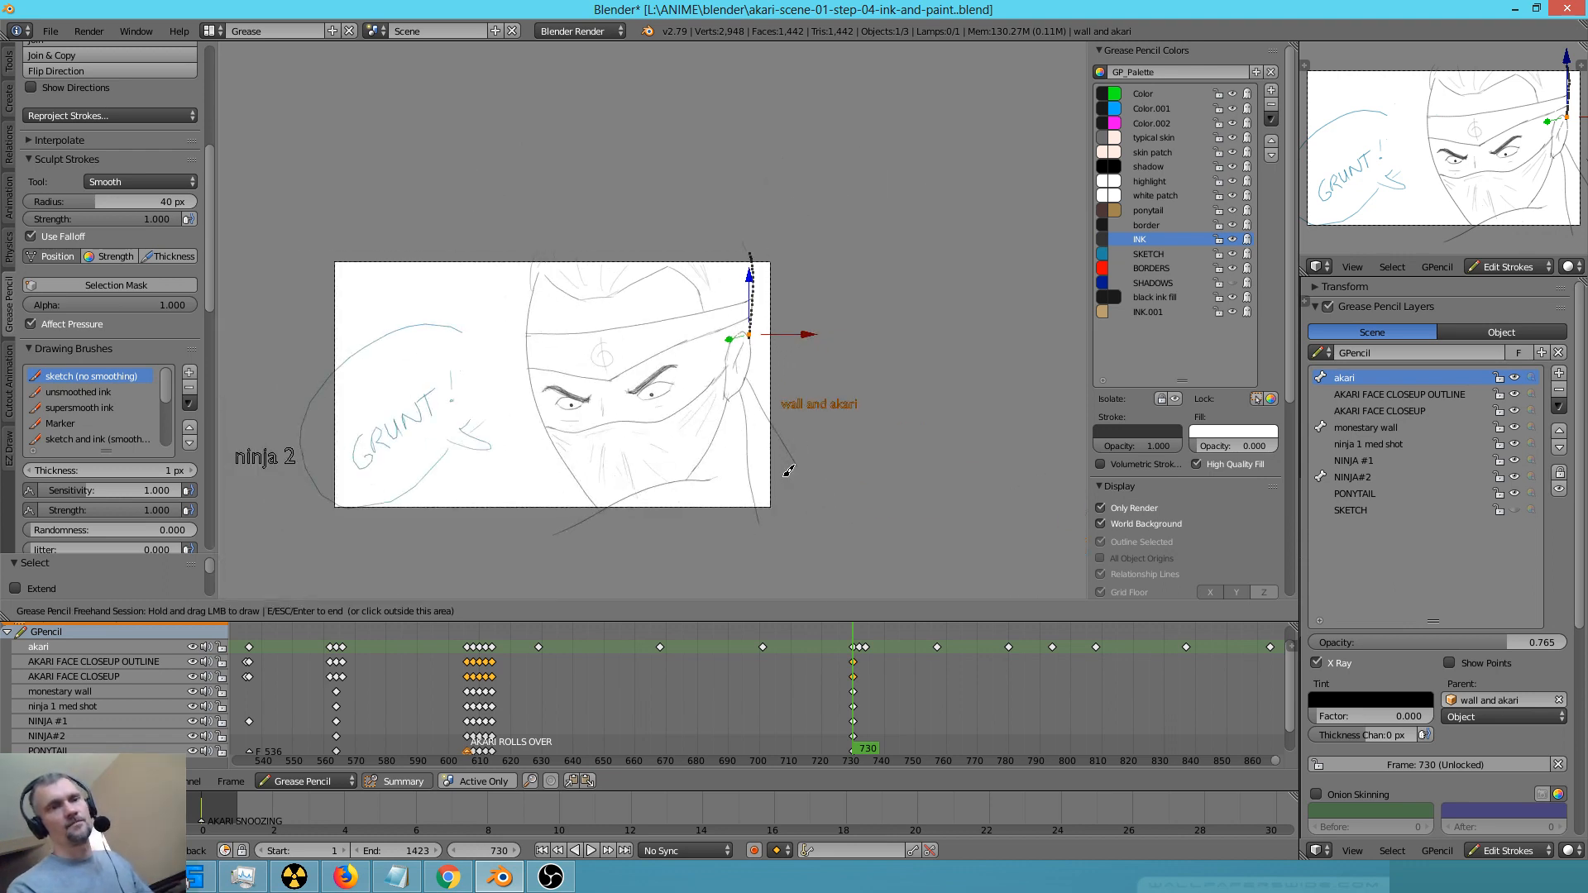
middle_click_drag(792, 463, 864, 366, "shift")
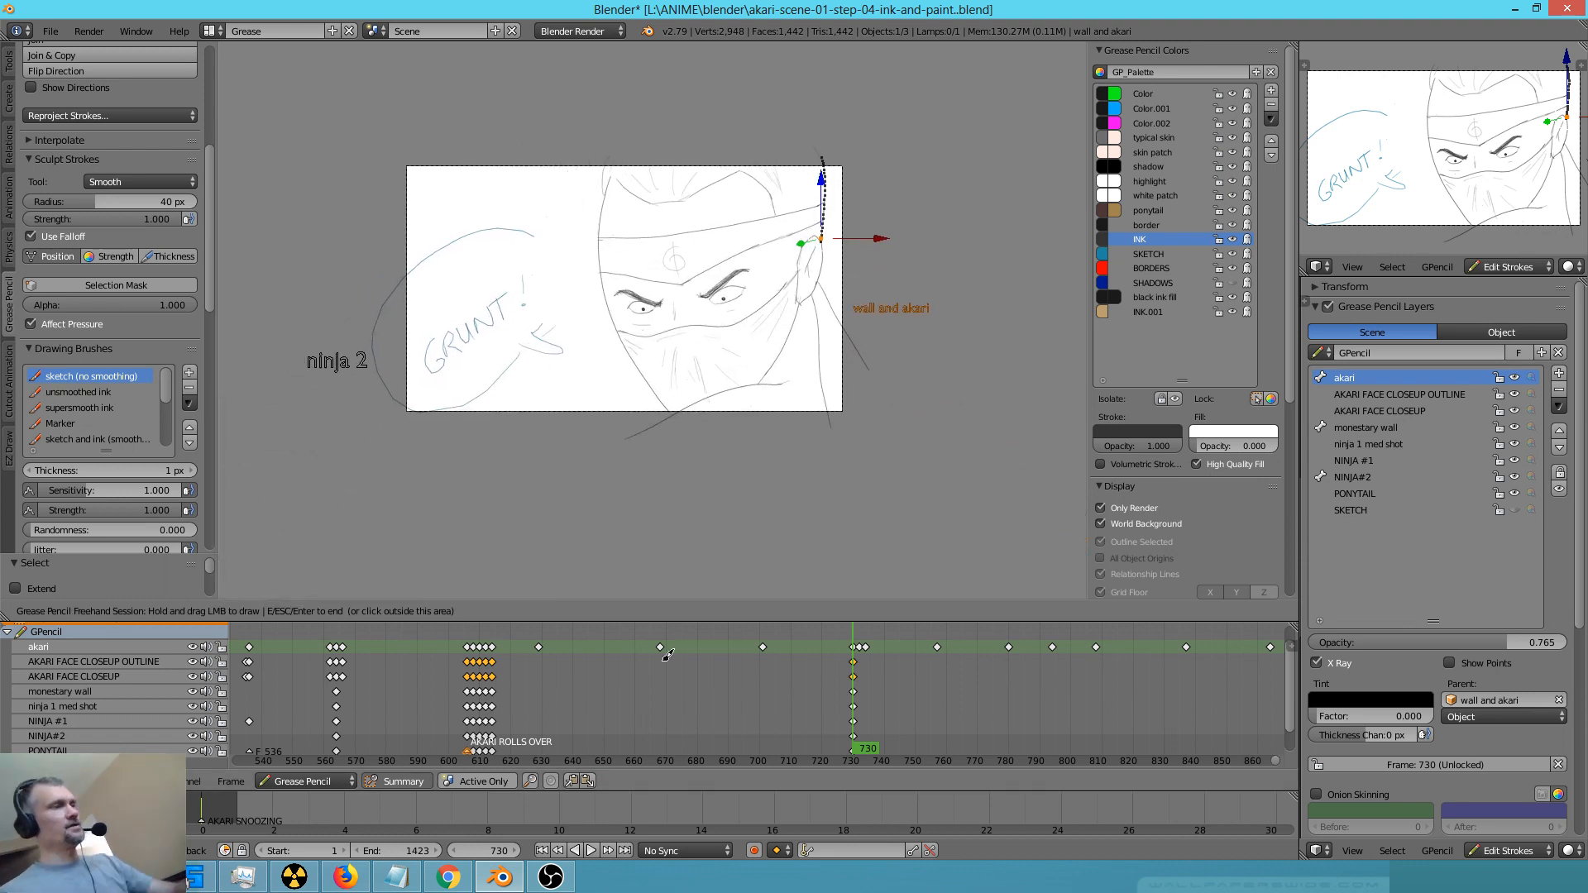
Compare the inked close-up at frame 730 with the following keyframes and examine it in an enlarged view
key("Up")
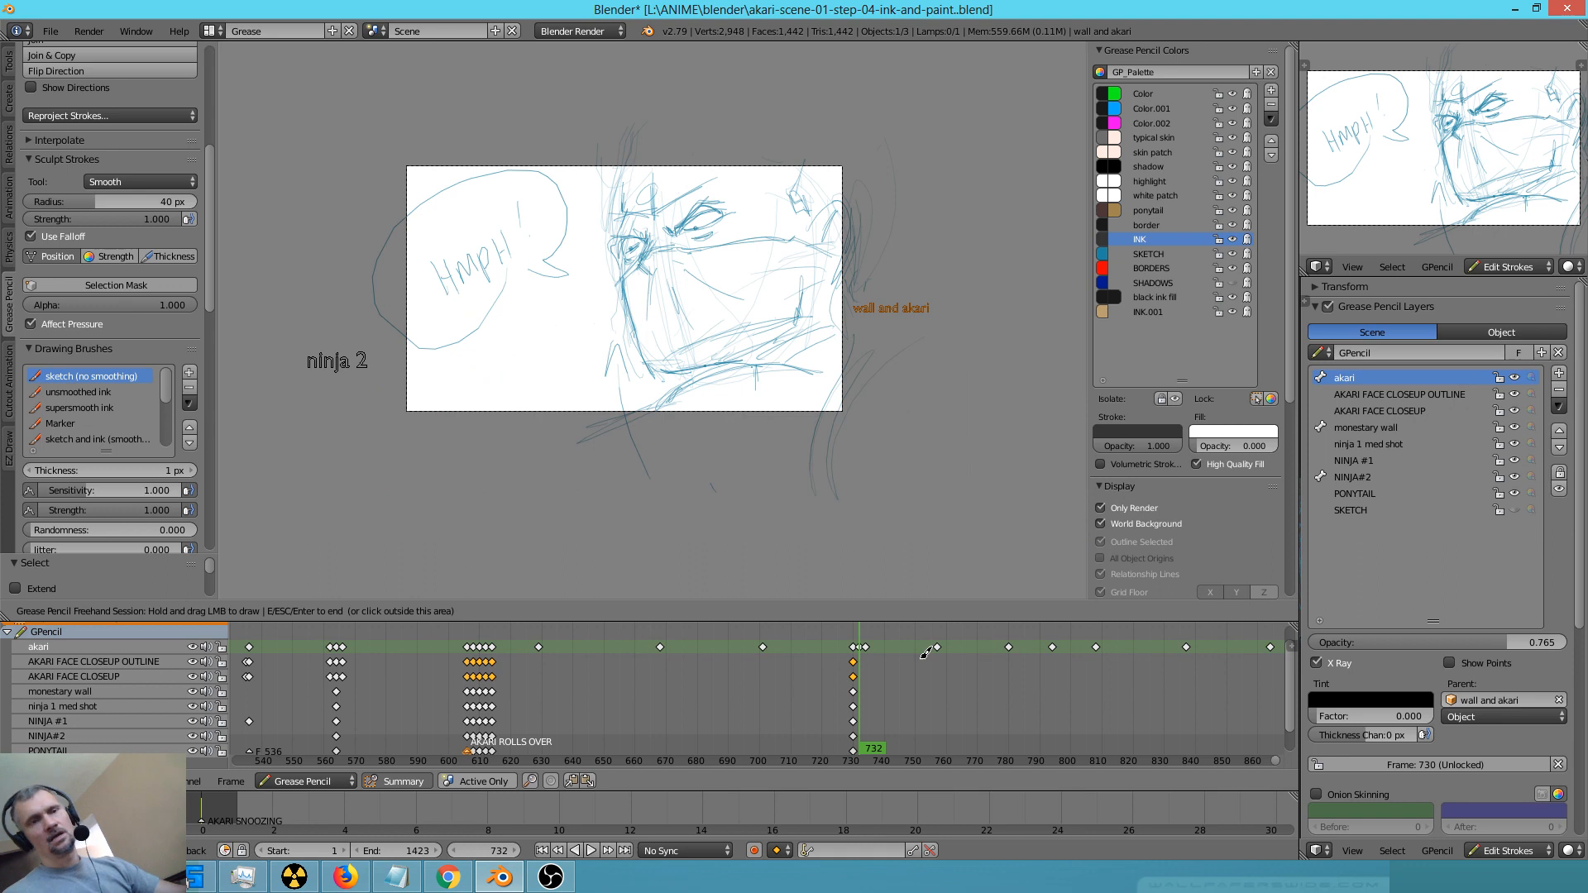
key("Up")
key("Up")
key("Down")
key("Down")
key("Down")
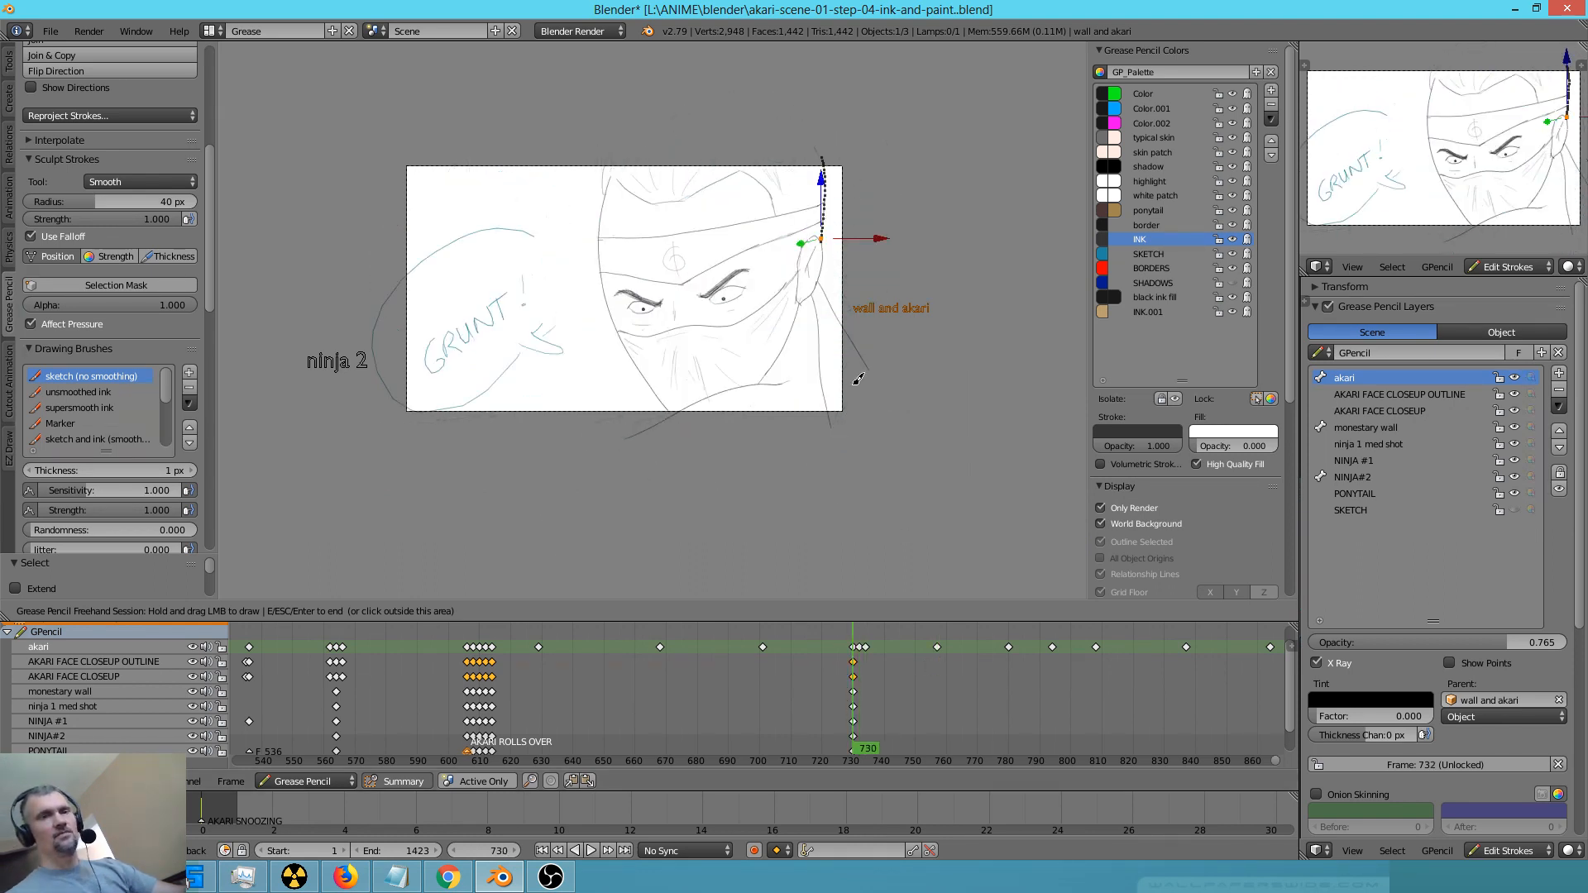
scroll(916, 353, "up", 2)
scroll(916, 353, "up", 3)
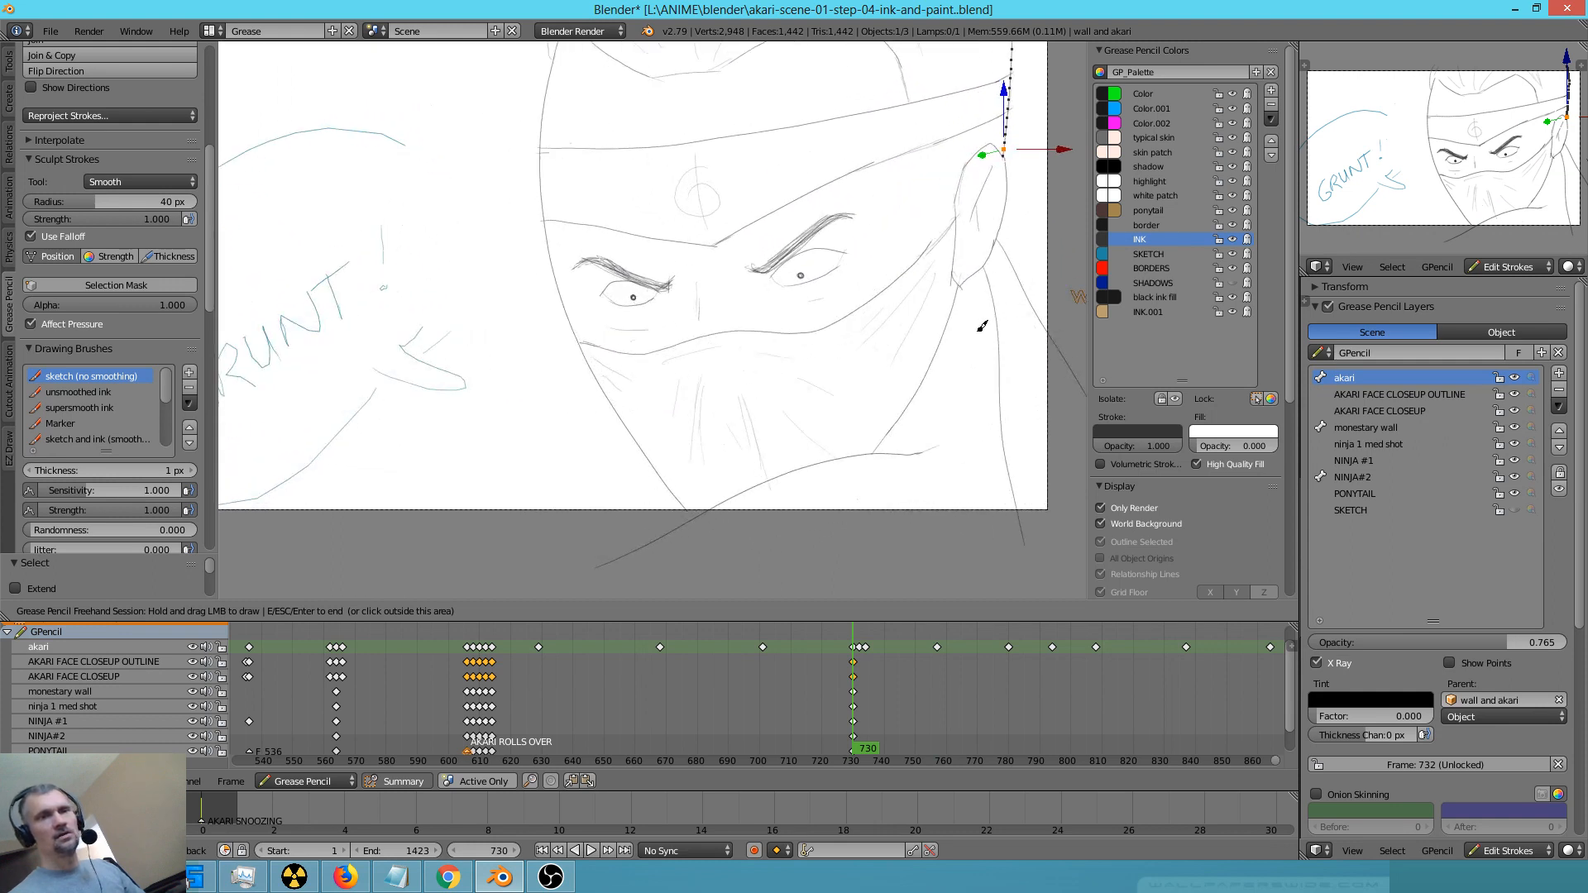
scroll(981, 402, "down", 2)
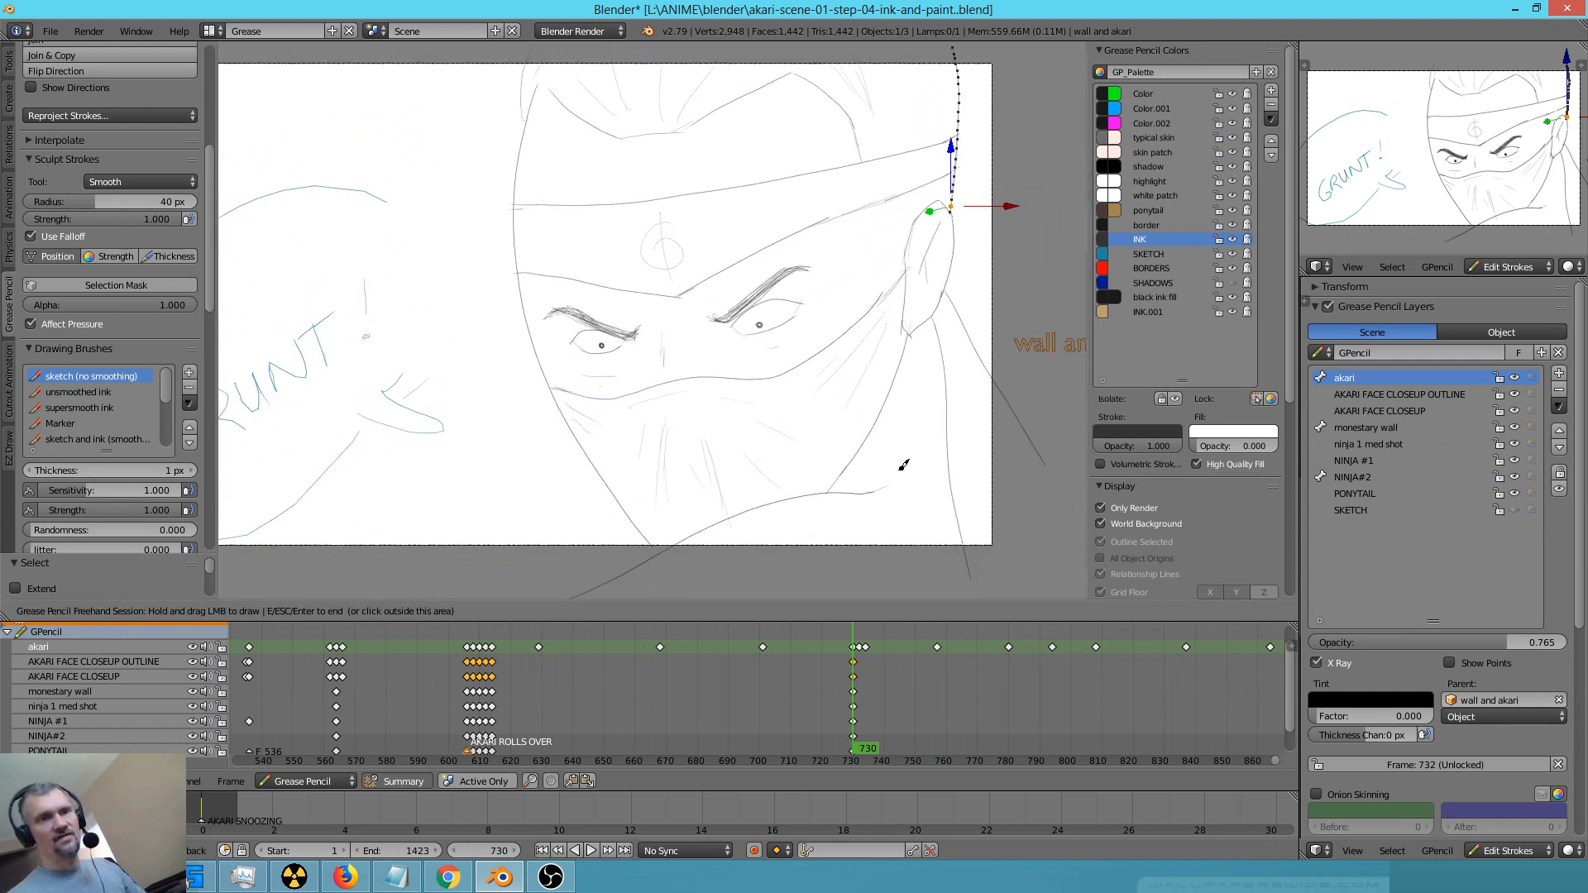
middle_click_drag(915, 464, 987, 458, "shift")
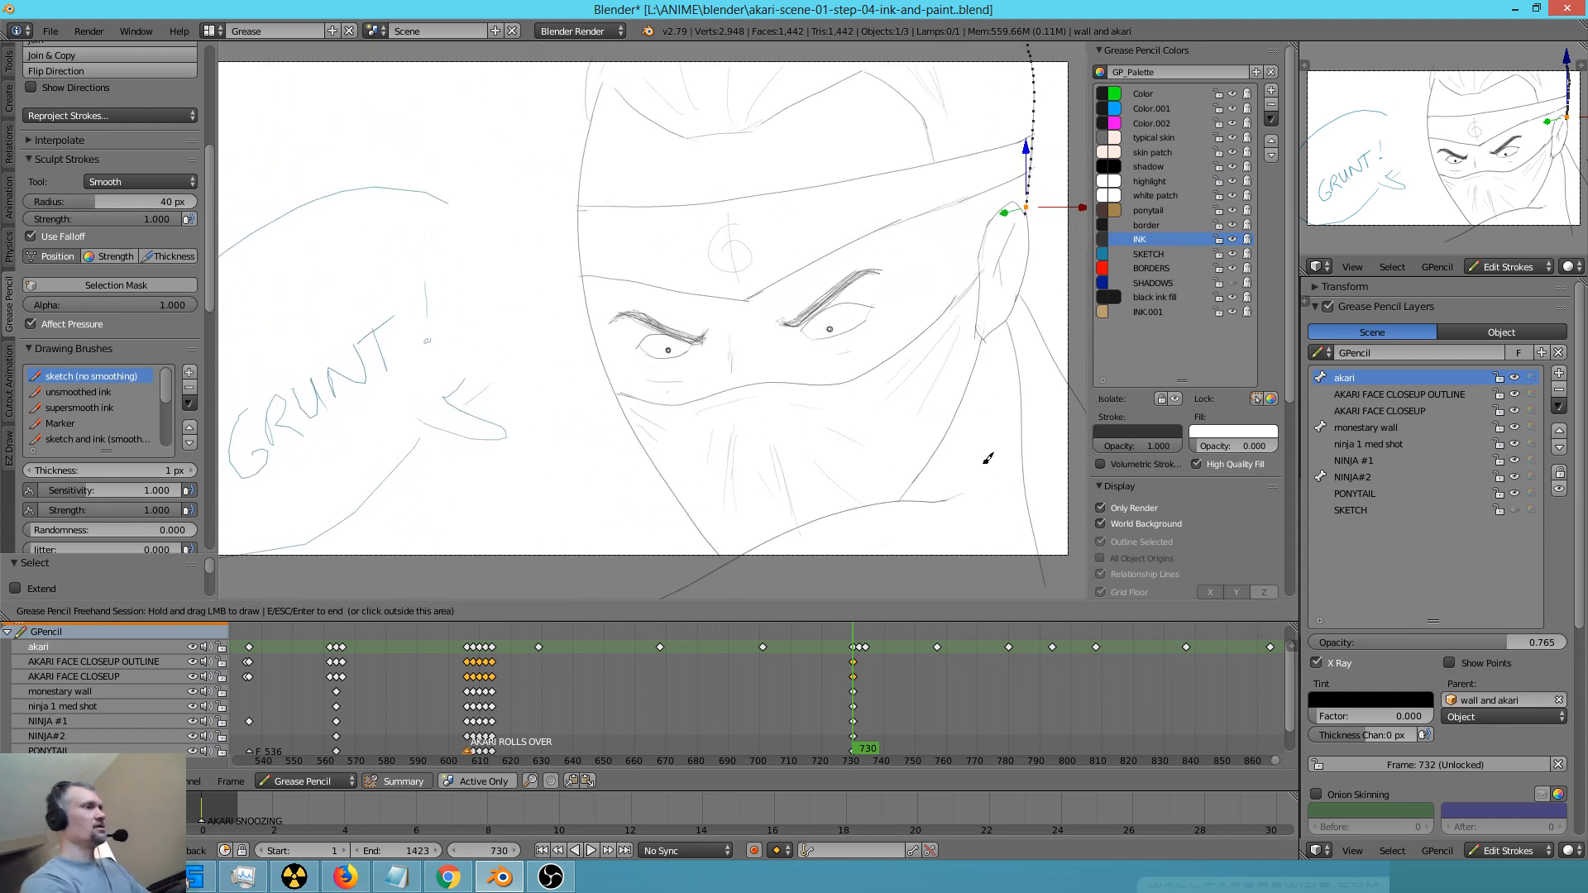
key("shift+space")
middle_click_drag(984, 470, 1340, 481, "ctrl")
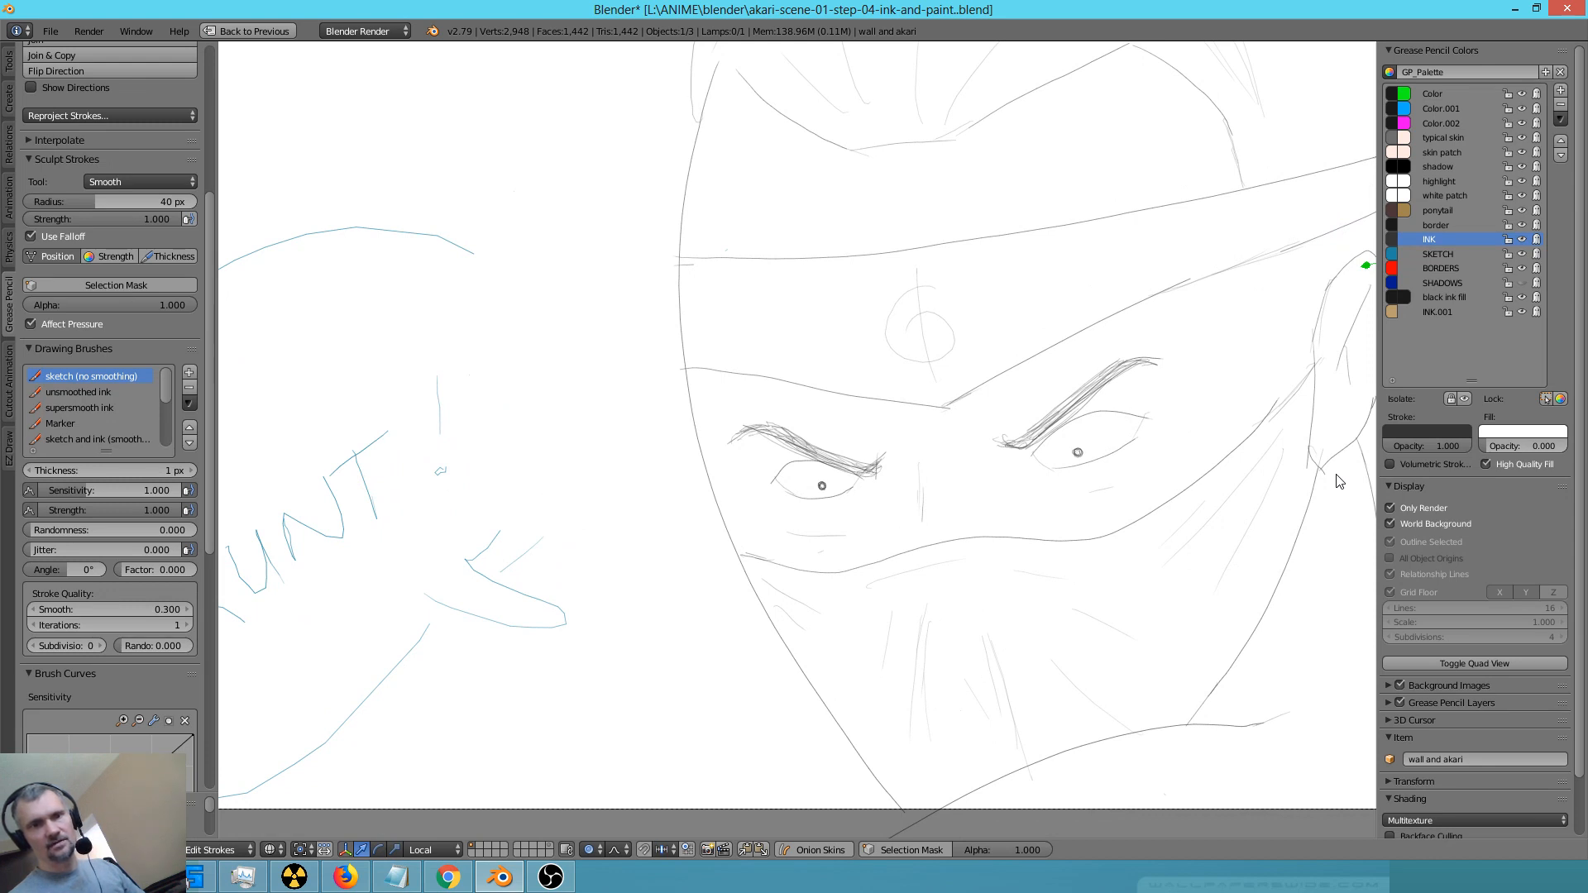
left_click_drag(1337, 475, 973, 611, "ctrl")
key("ctrl+Up")
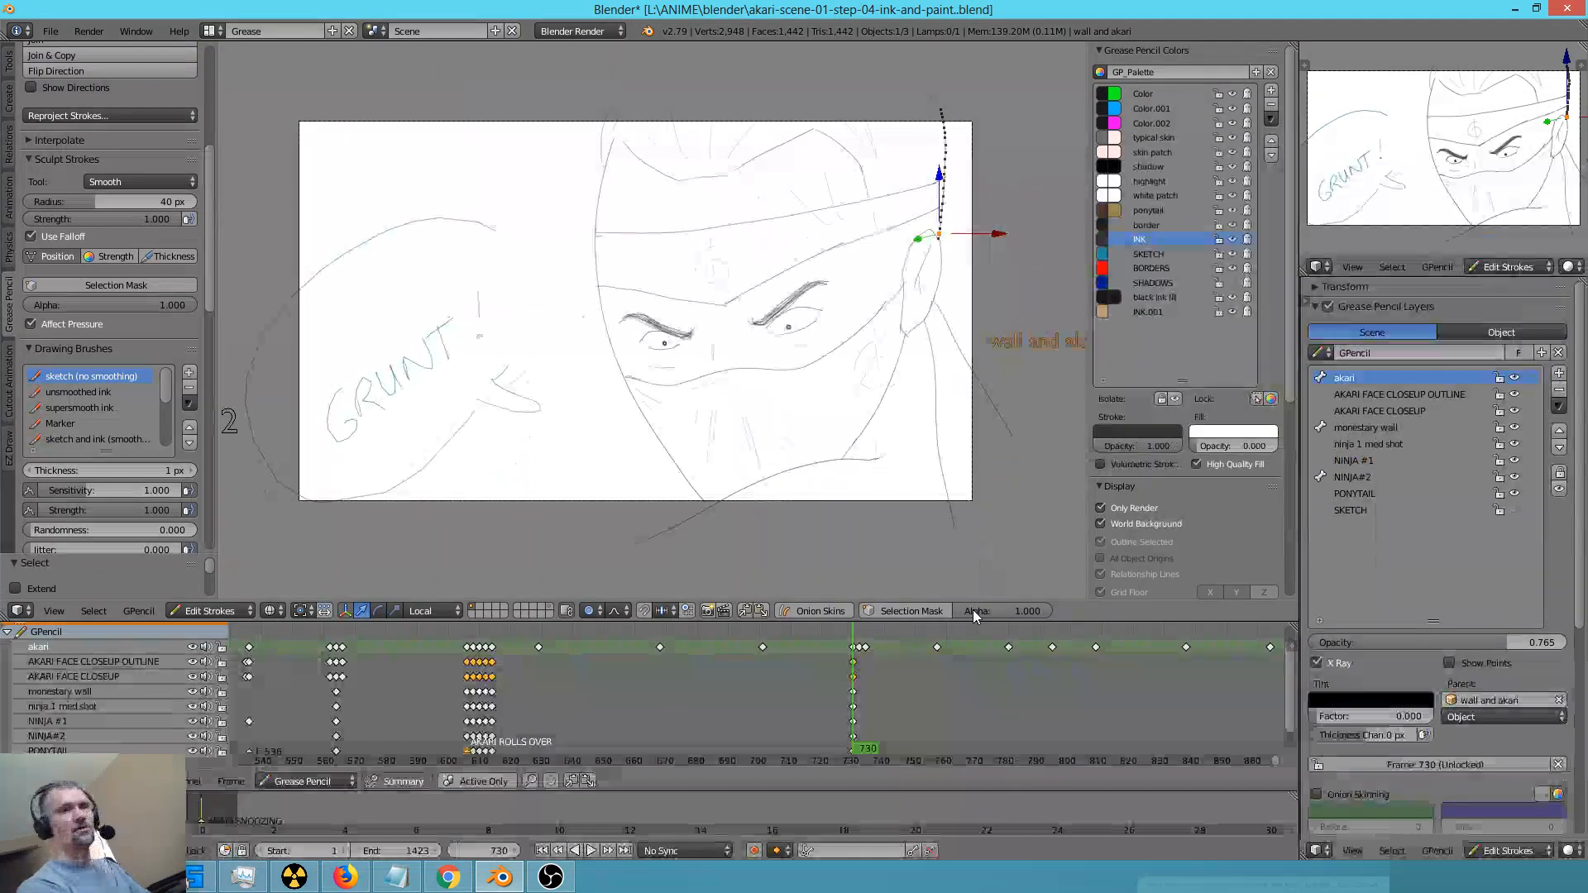
Go to frame 732 and ink the ninja's face outline and the mask's upper edge with the supersmooth ink brush
key("Right")
key("Right")
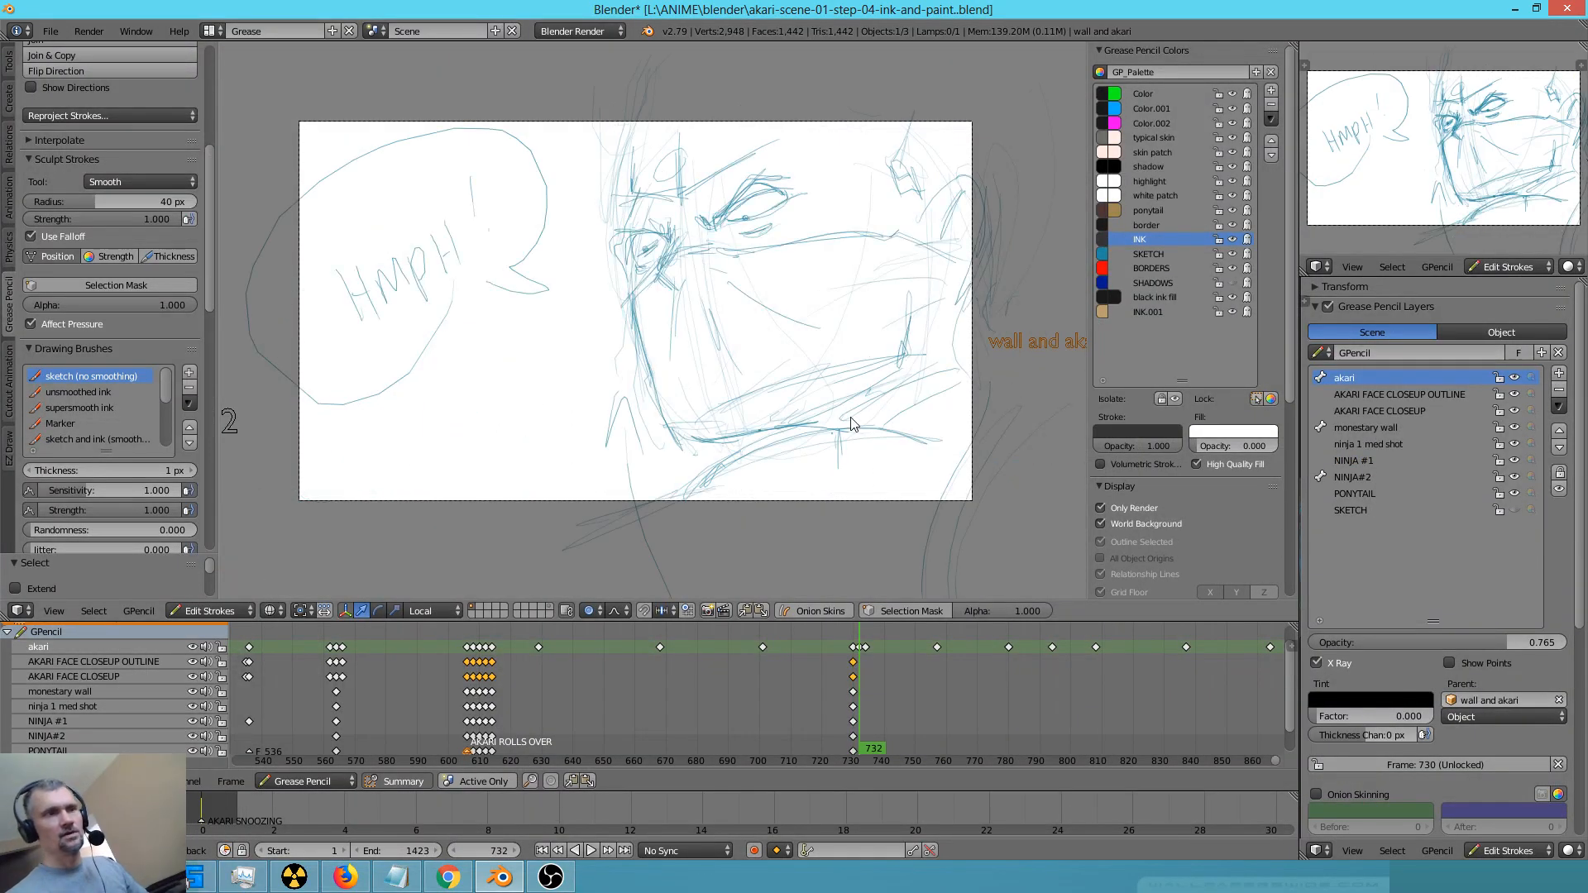
left_click(118, 407)
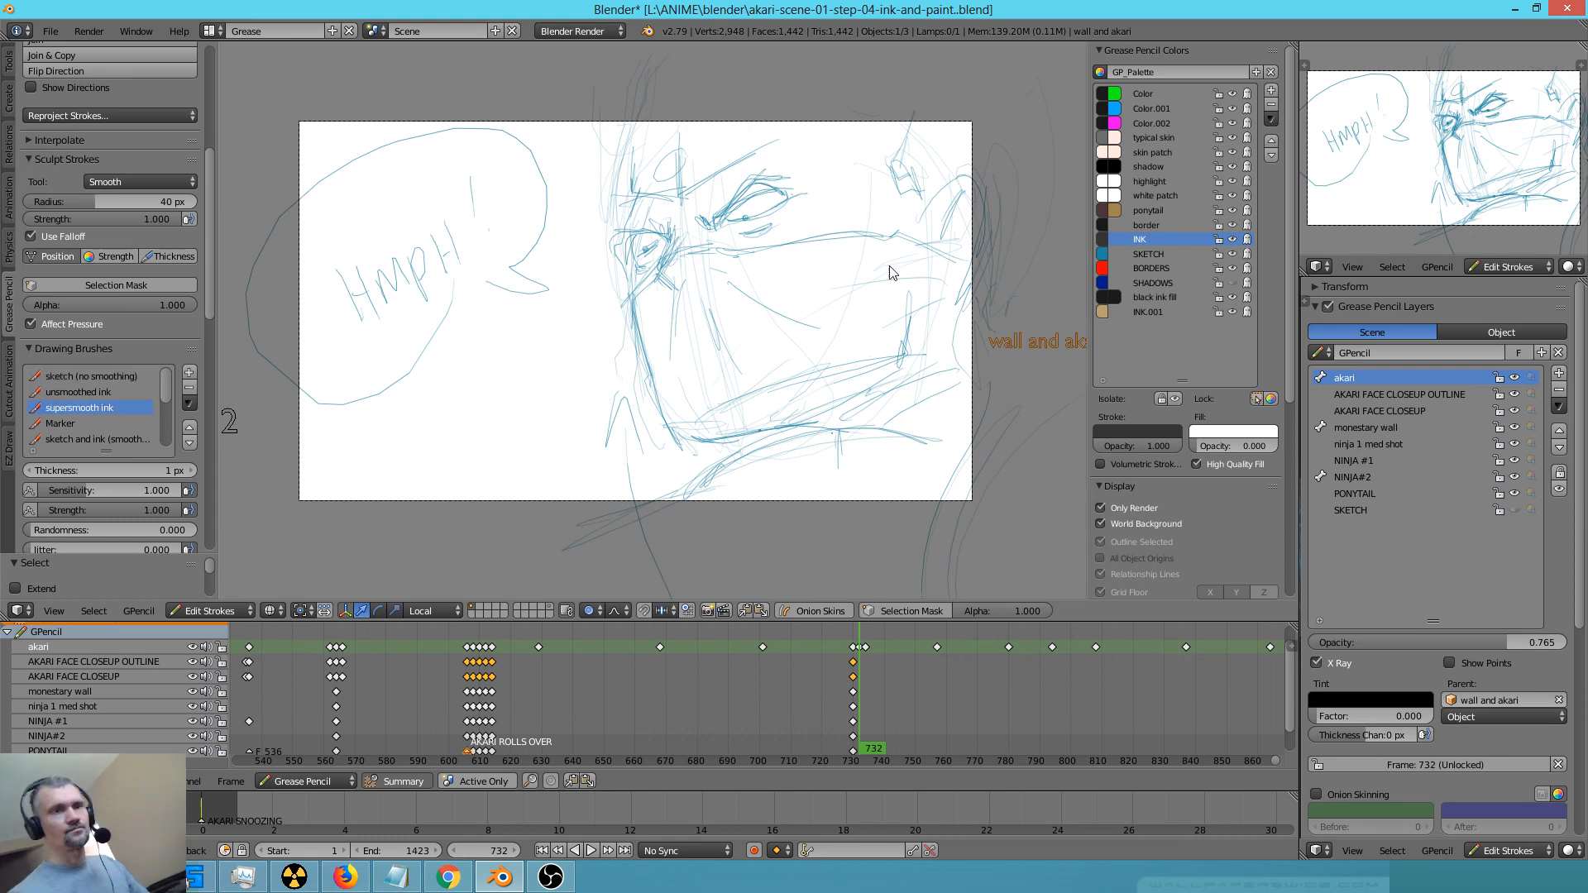
scroll(748, 311, "up", 4)
middle_click_drag(843, 268, 837, 277, "ctrl")
middle_click_drag(731, 415, 787, 319, "shift")
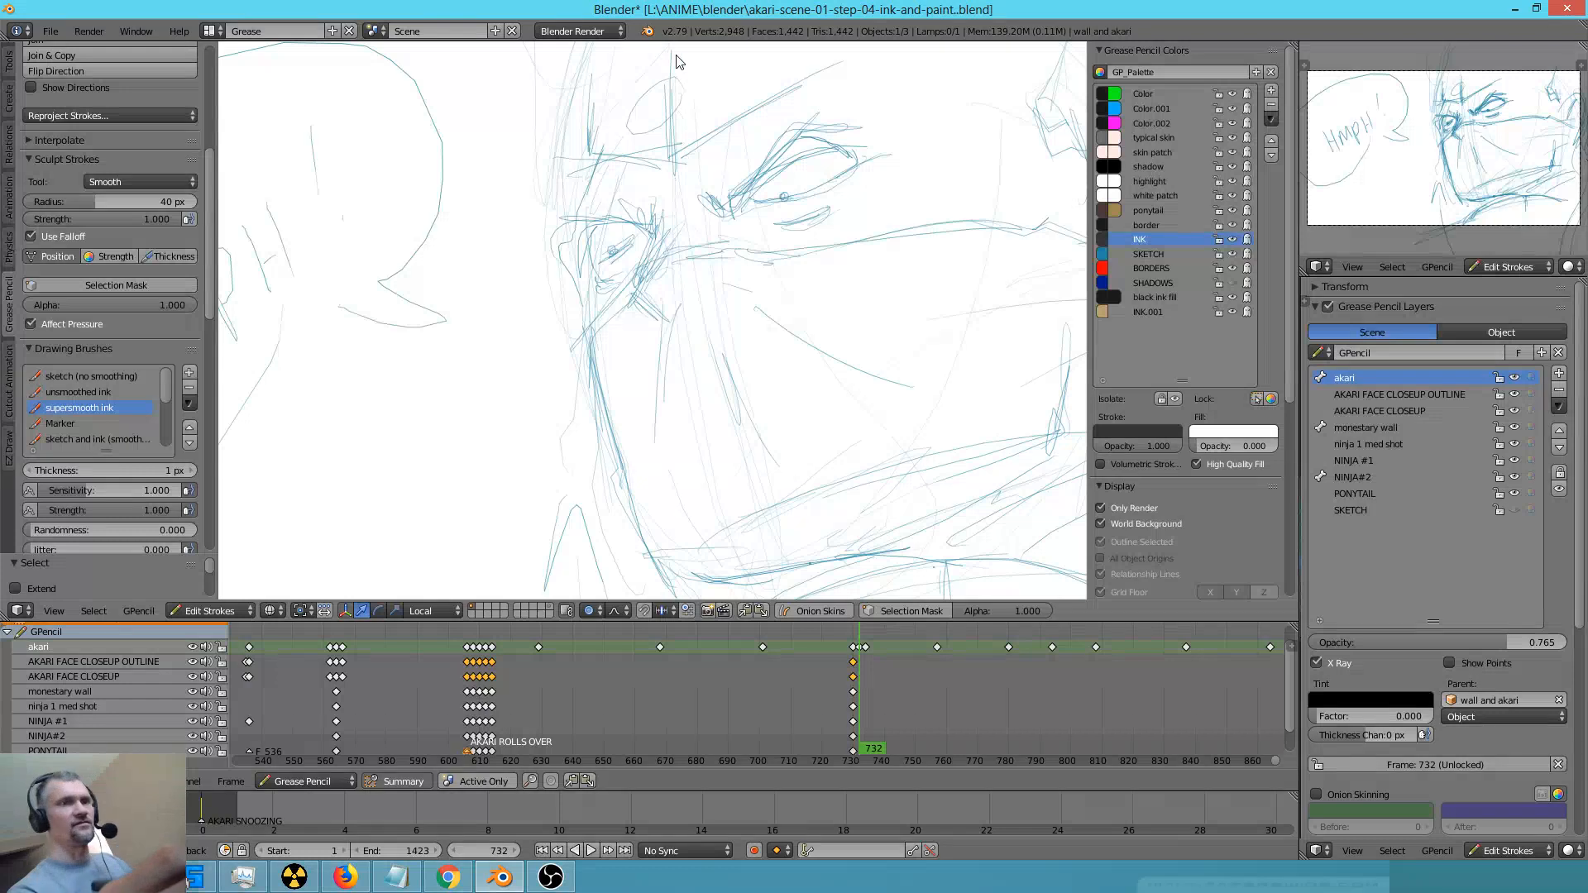
scroll(815, 273, "down", 2)
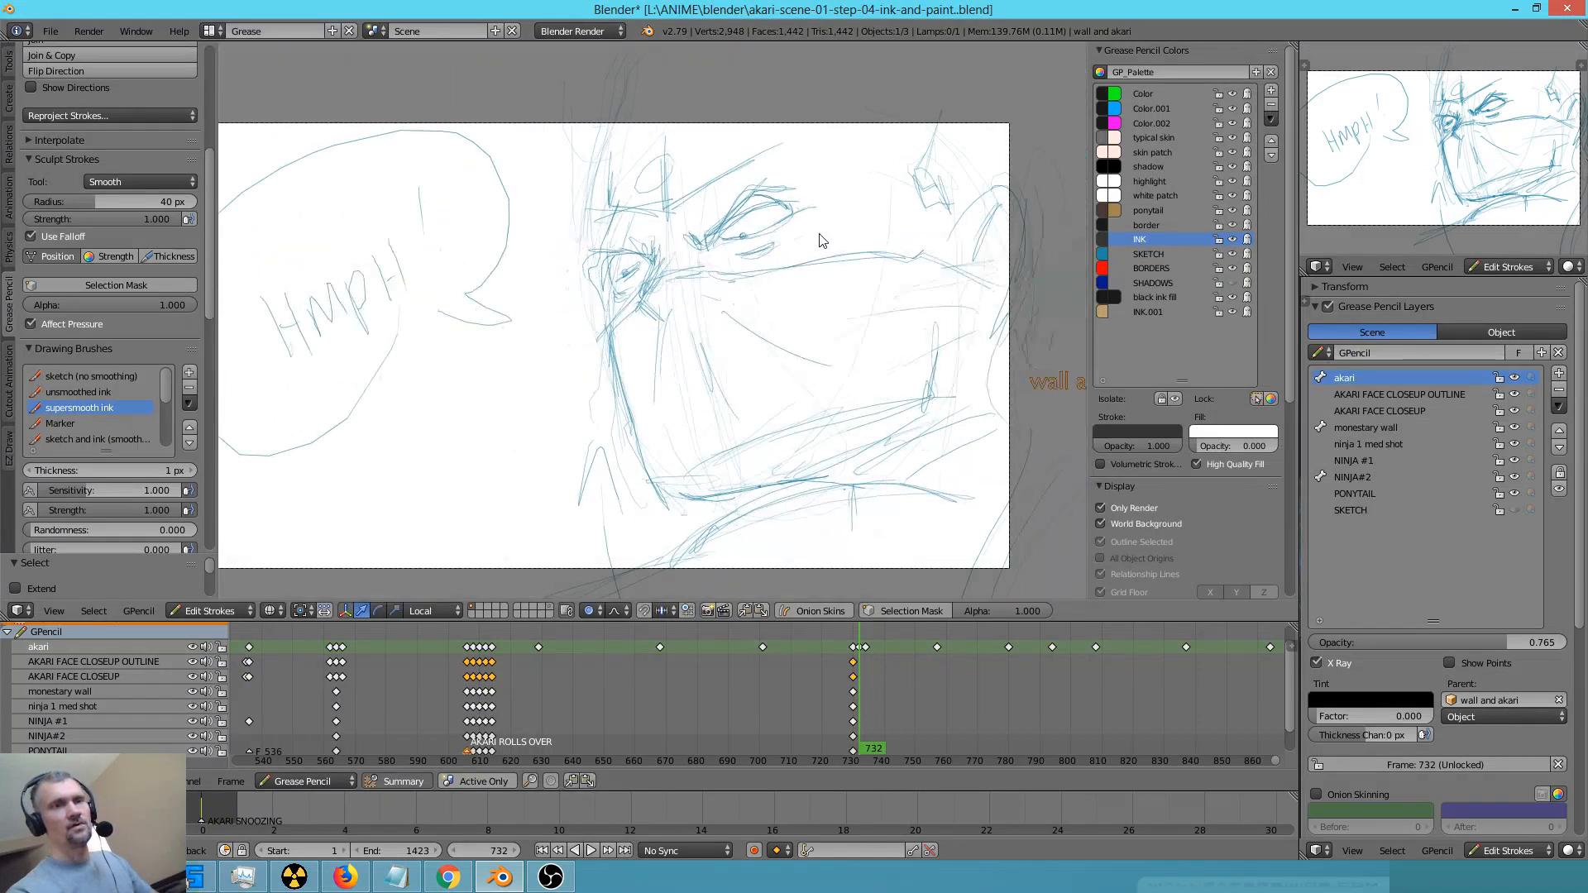
middle_click_drag(728, 259, 749, 283, "shift")
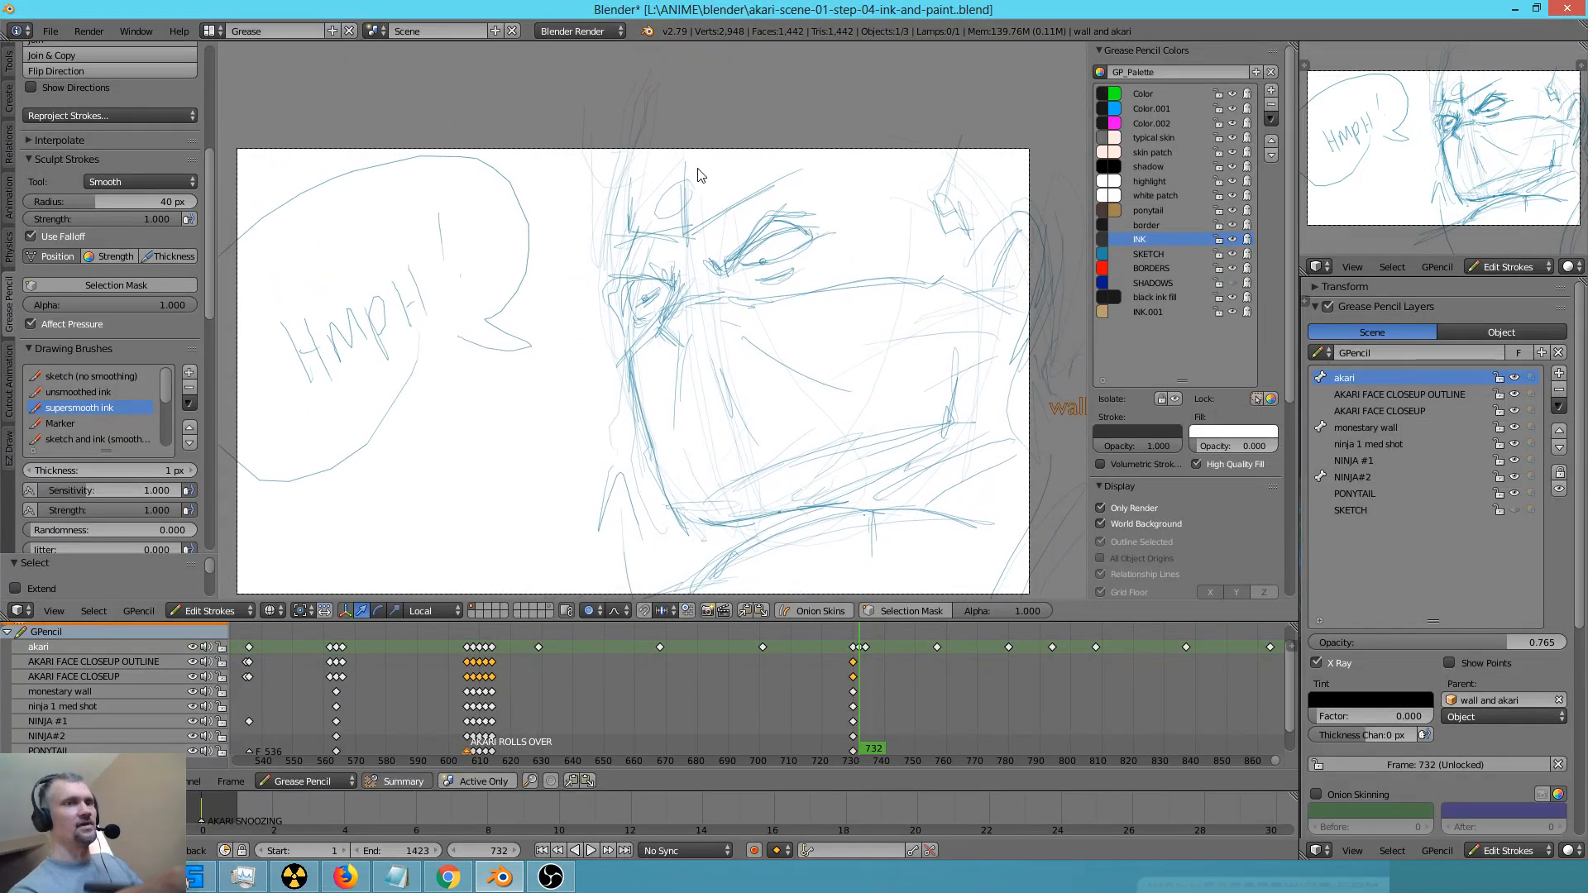
mouse_move(642, 151)
left_mouse_down()
mouse_move(612, 296)
mouse_move(683, 522)
mouse_move(792, 520)
mouse_move(959, 404)
mouse_move(964, 376)
left_mouse_up()
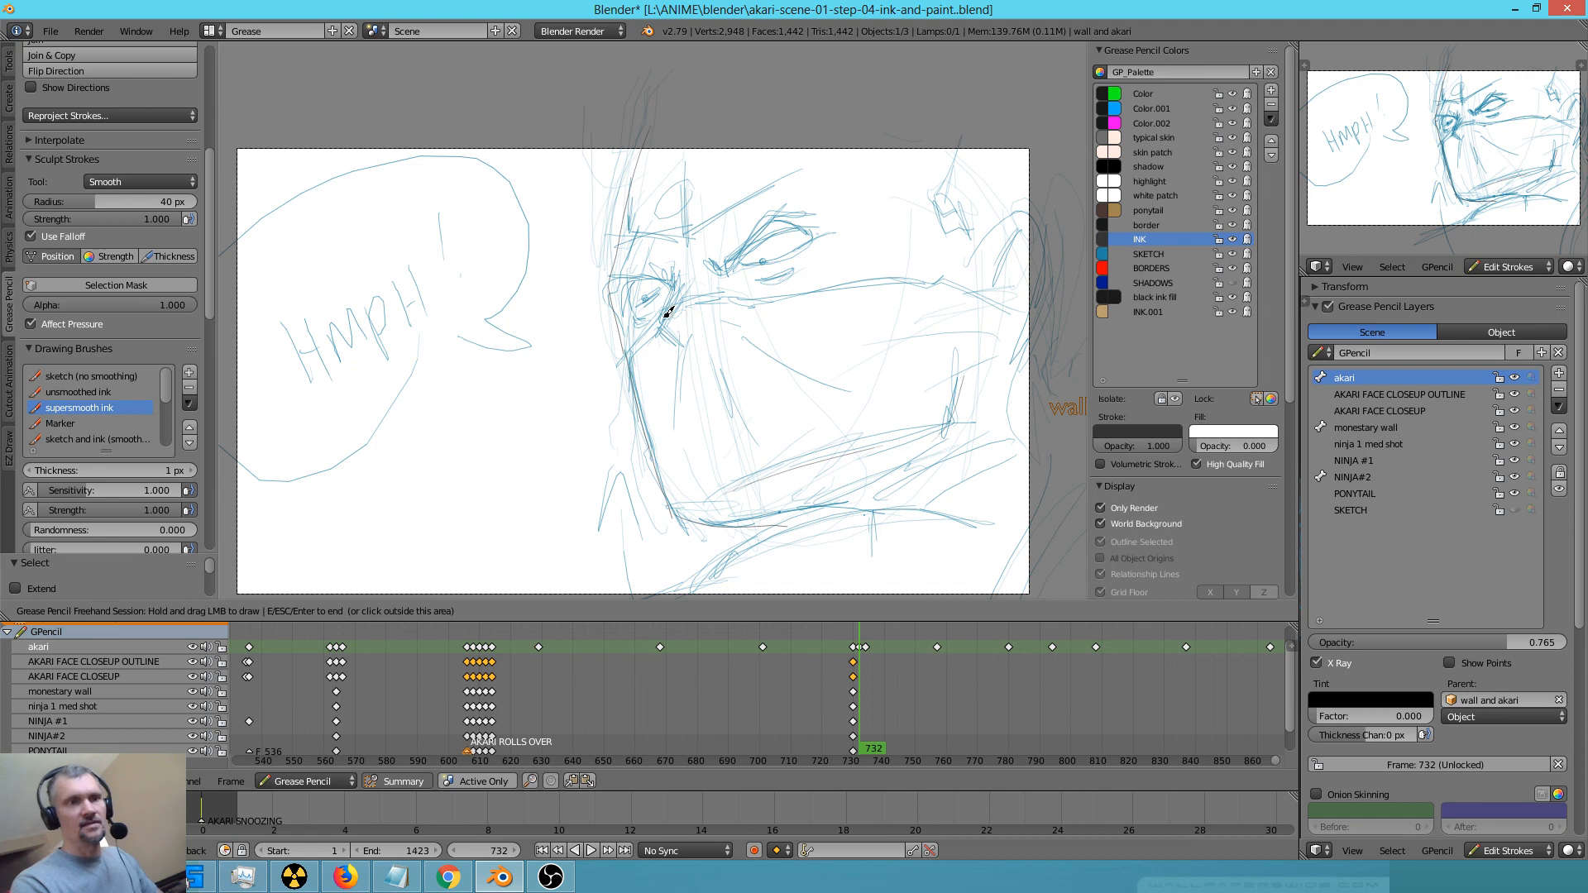
mouse_move(646, 331)
left_mouse_down()
mouse_move(628, 345)
mouse_move(716, 289)
mouse_move(965, 271)
left_mouse_up()
Ink the ear's outline and inner contour, plus the mask edges running up to the ear
middle_click_drag(949, 390, 810, 458, "shift")
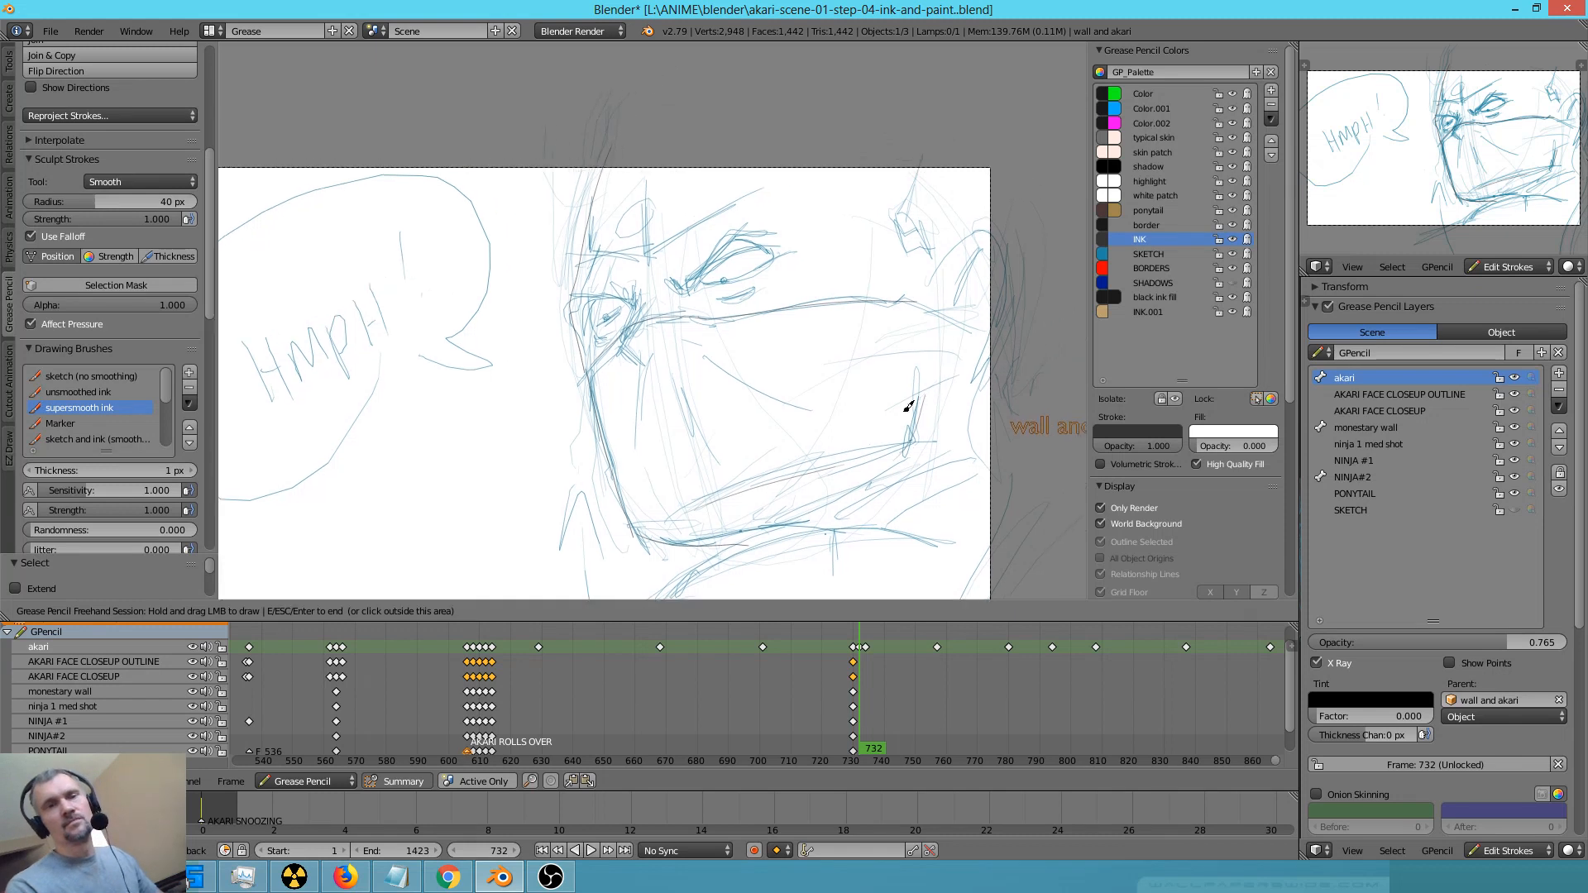
left_click_drag(822, 350, 890, 290)
mouse_move(823, 350)
left_mouse_down()
mouse_move(836, 431)
mouse_move(887, 439)
left_mouse_up()
mouse_move(843, 371)
left_mouse_down()
mouse_move(881, 312)
mouse_move(862, 338)
mouse_move(867, 399)
left_mouse_up()
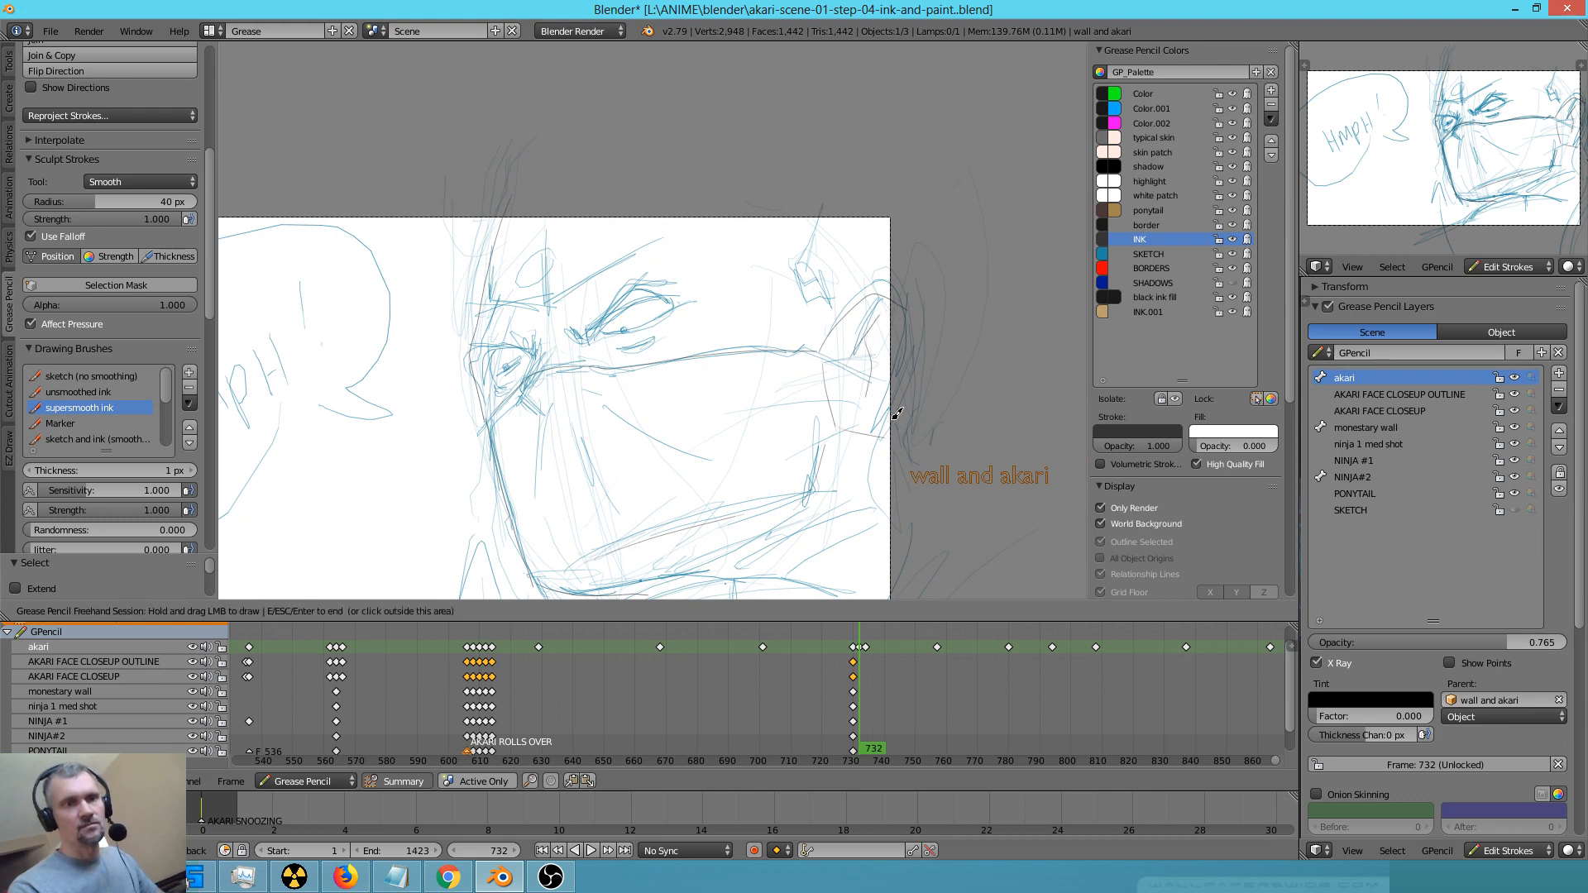
right_click_drag(817, 337, 815, 399)
mouse_move(791, 351)
left_mouse_down()
mouse_move(827, 369)
mouse_move(864, 433)
left_mouse_up()
right_click_drag(839, 433, 882, 434)
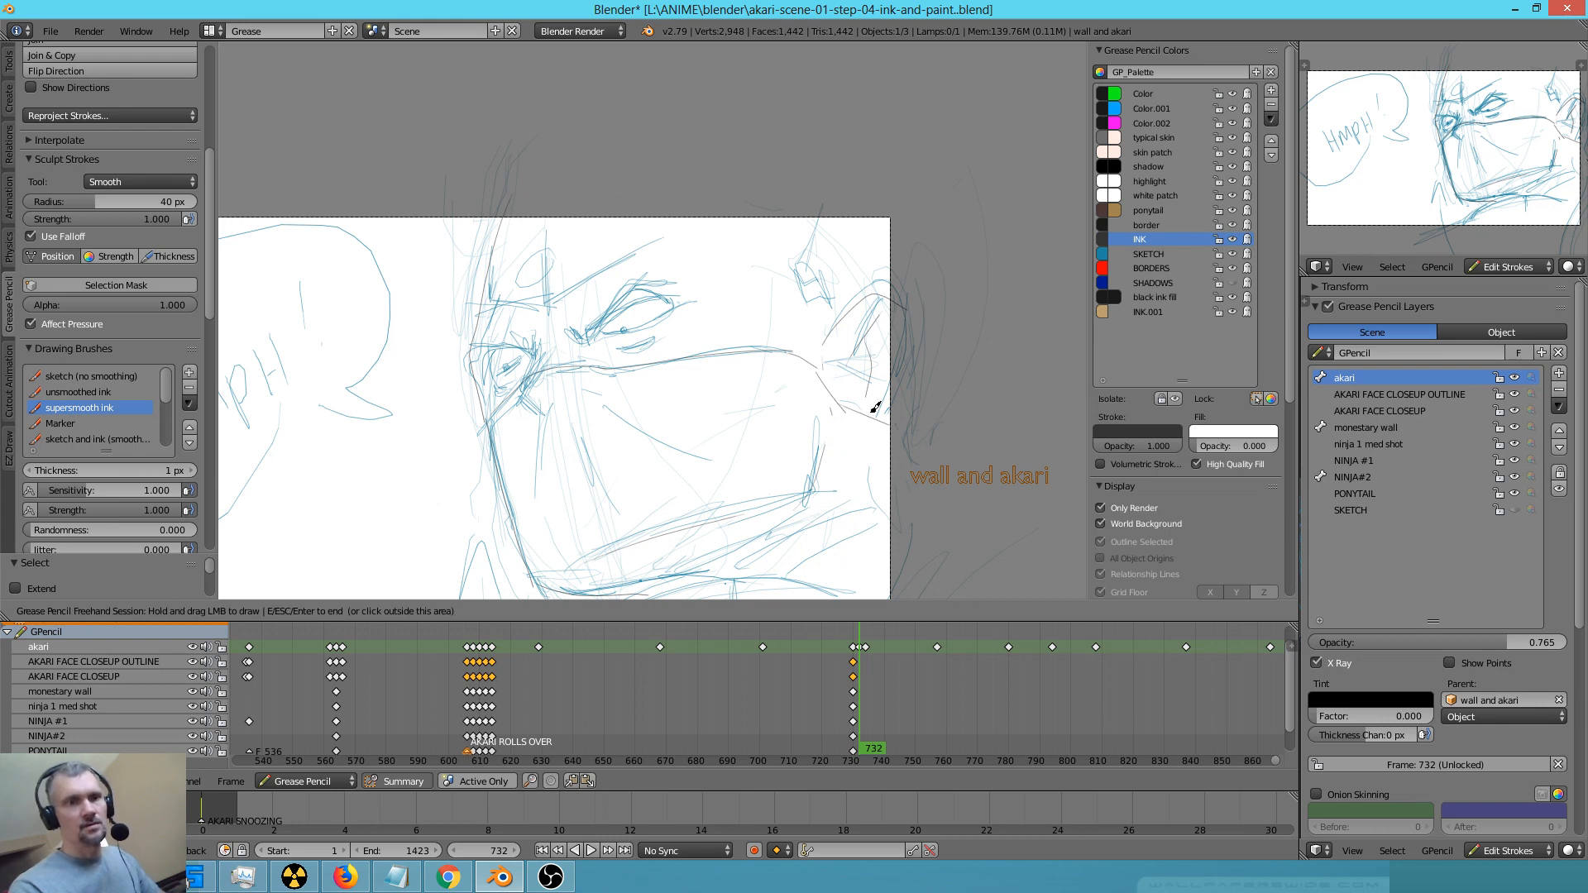
Ink the hairline in front of the ear and the headband's lower edge together with its round forehead emblem
left_click_drag(812, 203, 835, 325)
left_click_drag(568, 297, 819, 217)
key("ctrl+z")
mouse_move(553, 304)
left_mouse_down()
mouse_move(668, 239)
mouse_move(860, 200)
left_mouse_up()
left_click_drag(559, 297, 475, 291)
mouse_move(513, 235)
left_mouse_down()
mouse_move(499, 225)
mouse_move(543, 225)
mouse_move(547, 278)
mouse_move(534, 248)
mouse_move(552, 247)
left_mouse_up()
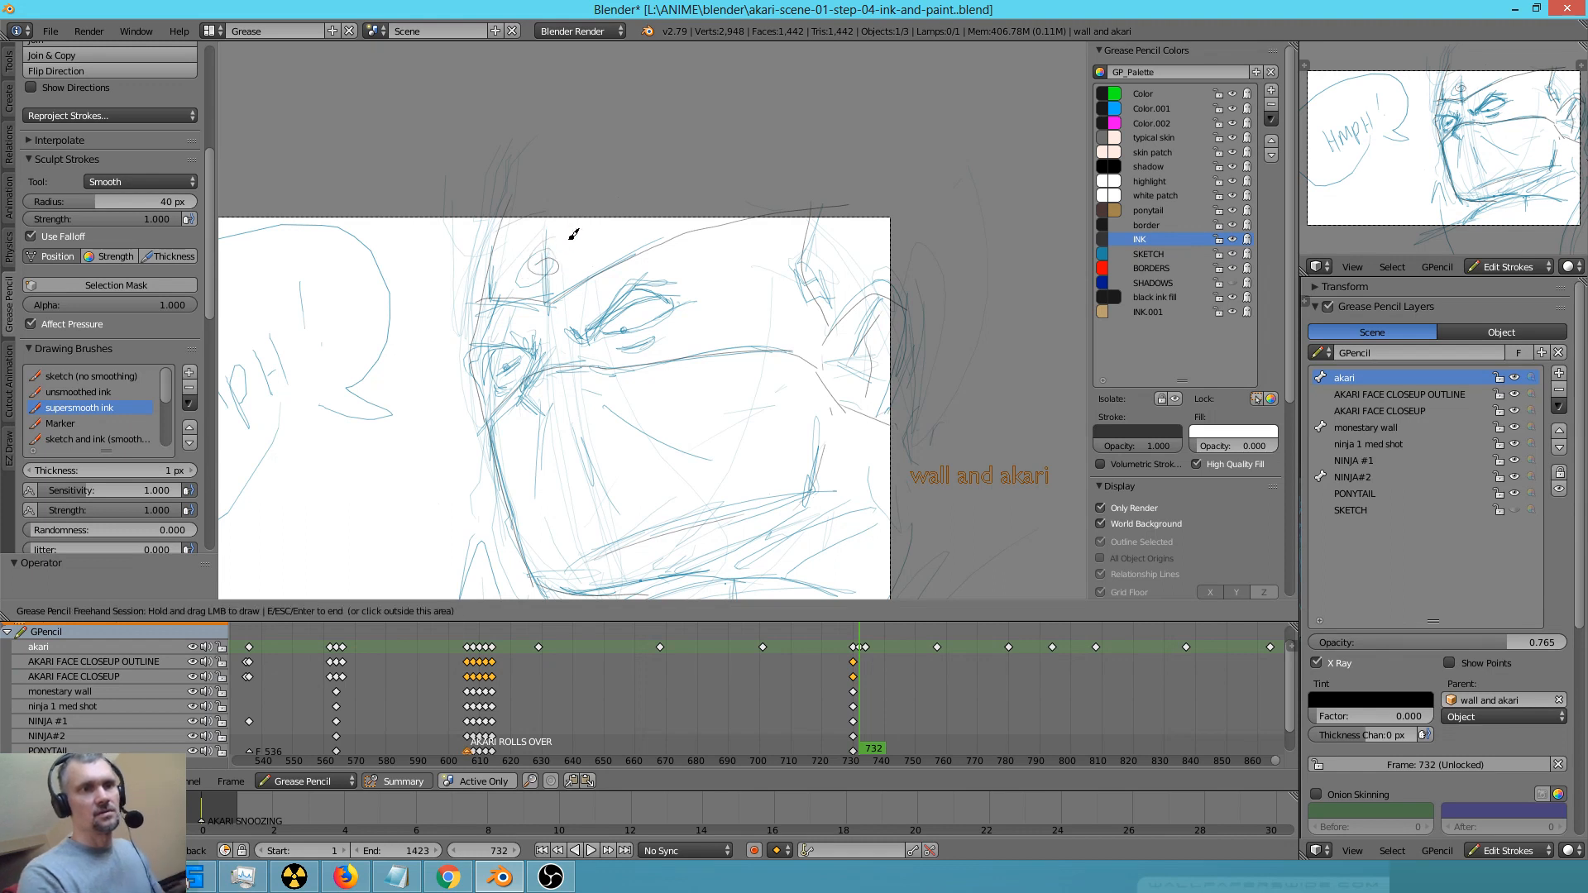
Undo the round forehead emblem and a stray test mark on the ninja's temple
key("ctrl+z")
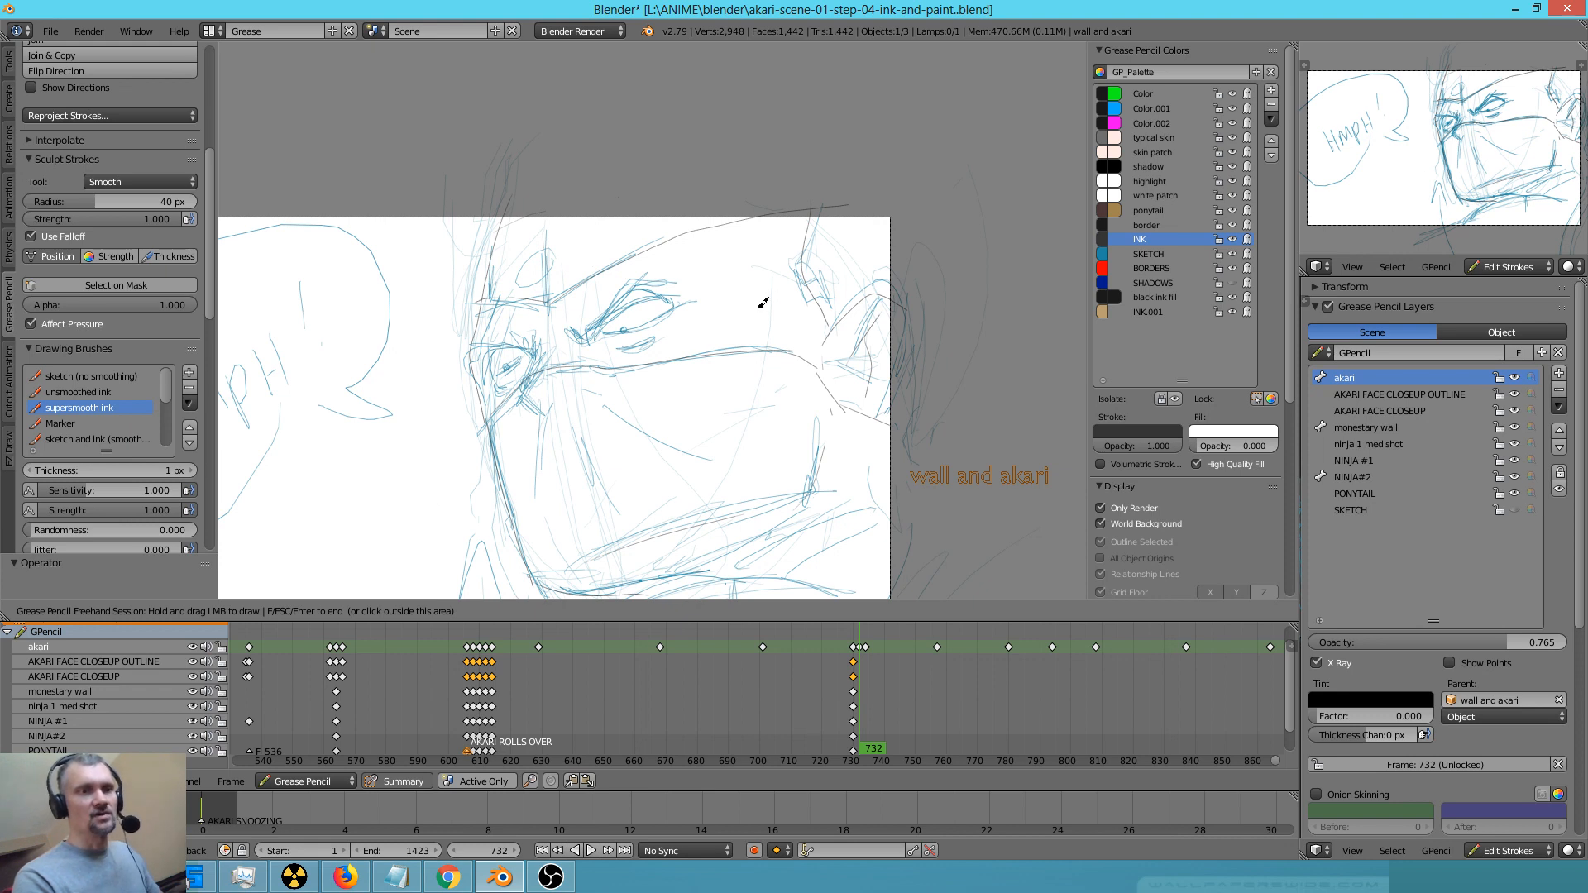
left_click_drag(747, 303, 739, 312)
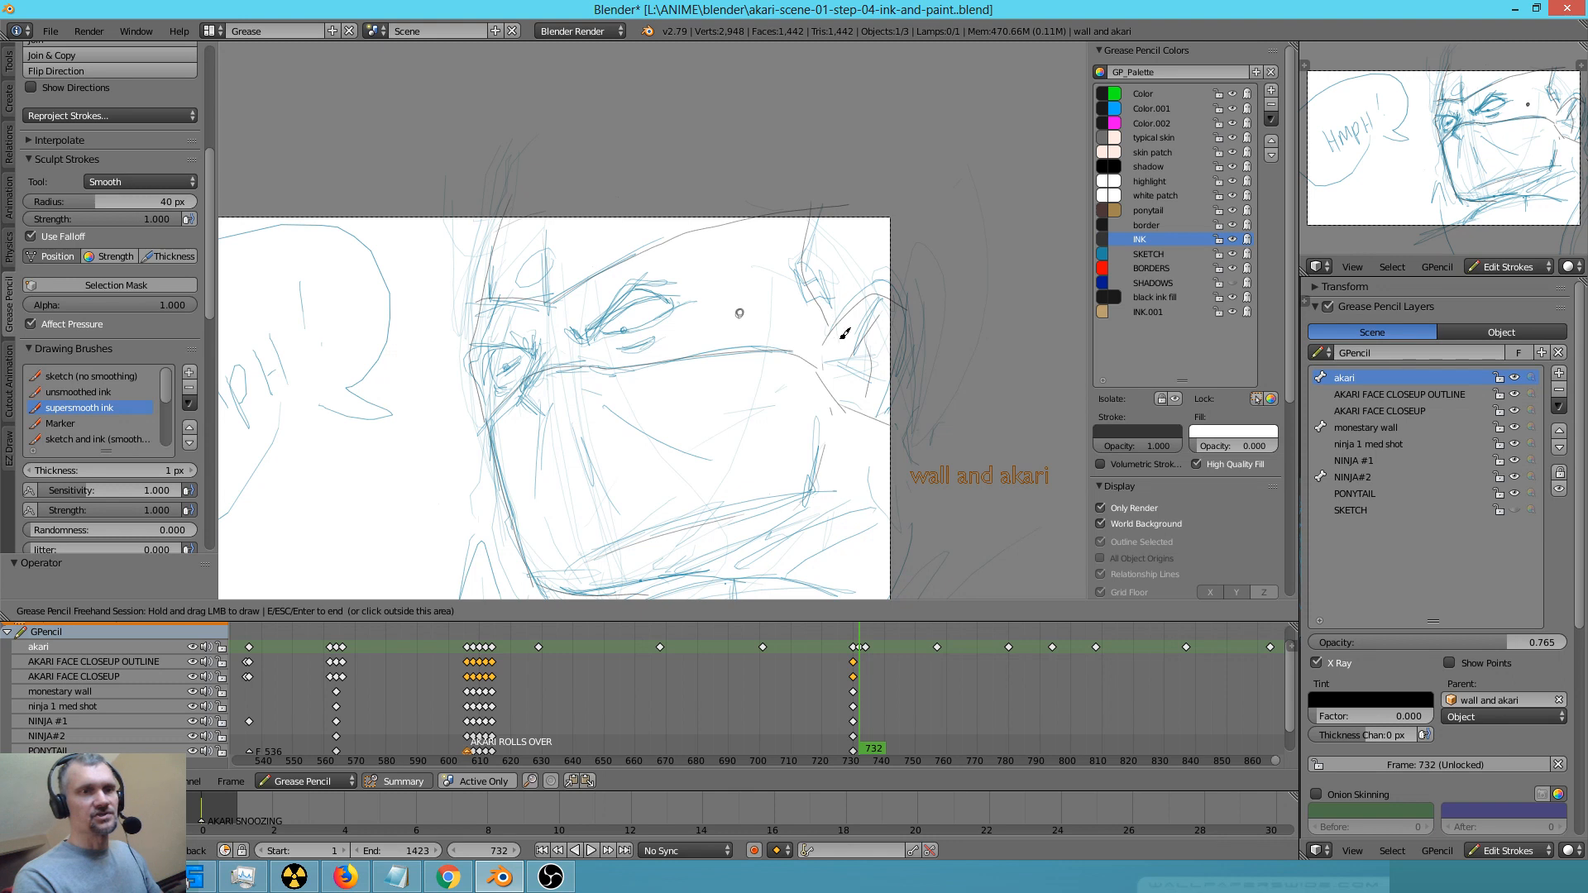
key("ctrl+z")
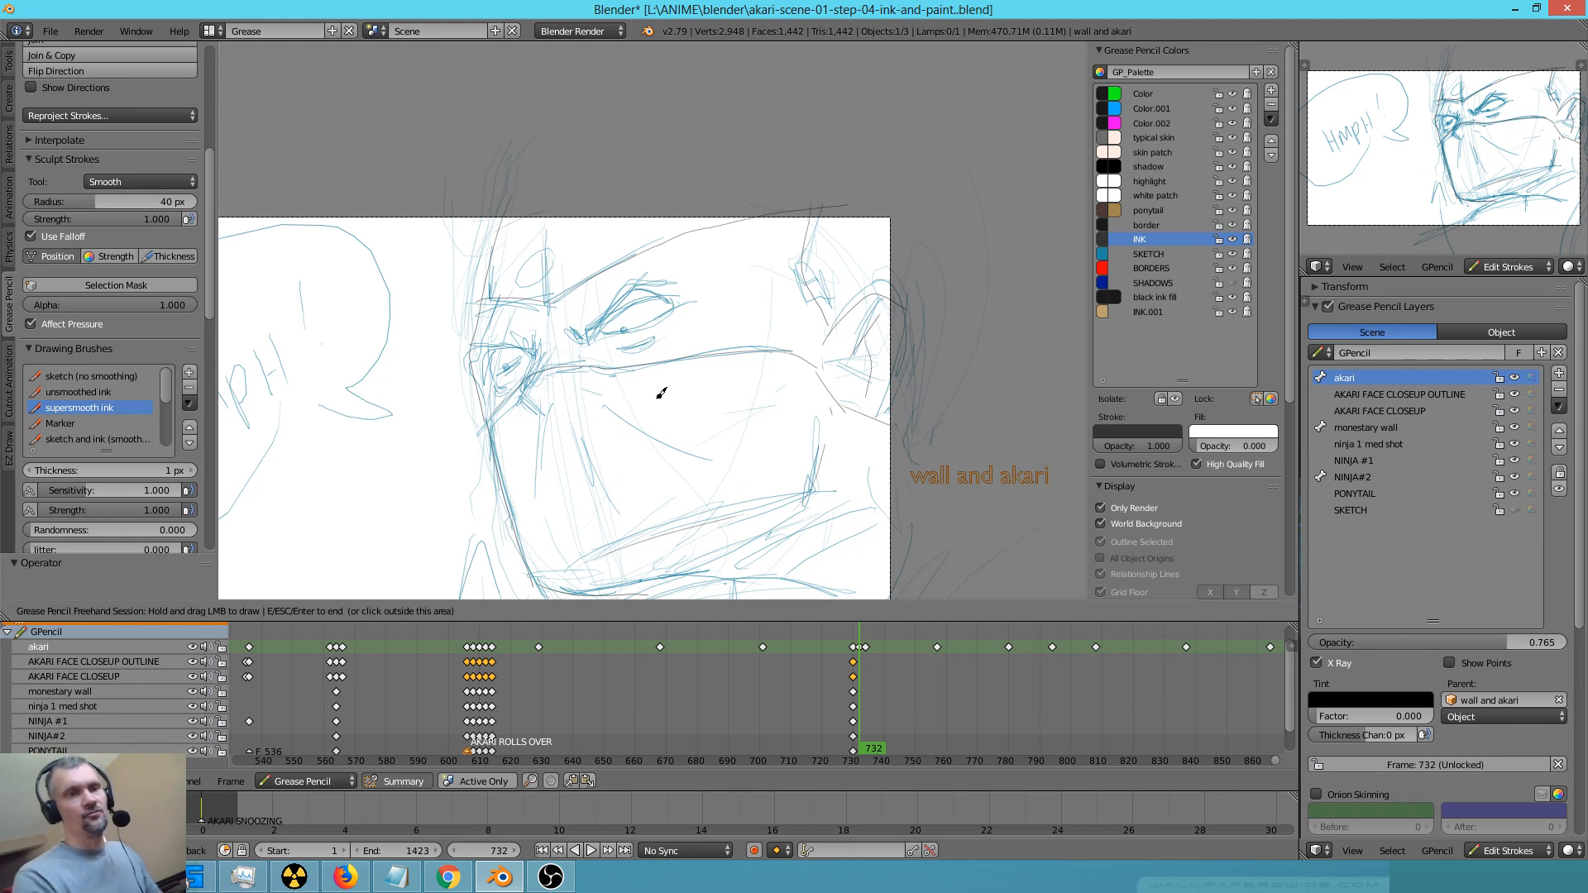
Ink the lids and contours of both of the ninja's eyes at frame 732
scroll(687, 378, "up", 1)
mouse_move(566, 333)
left_mouse_down()
mouse_move(599, 325)
mouse_move(582, 335)
mouse_move(634, 276)
mouse_move(683, 277)
left_mouse_up()
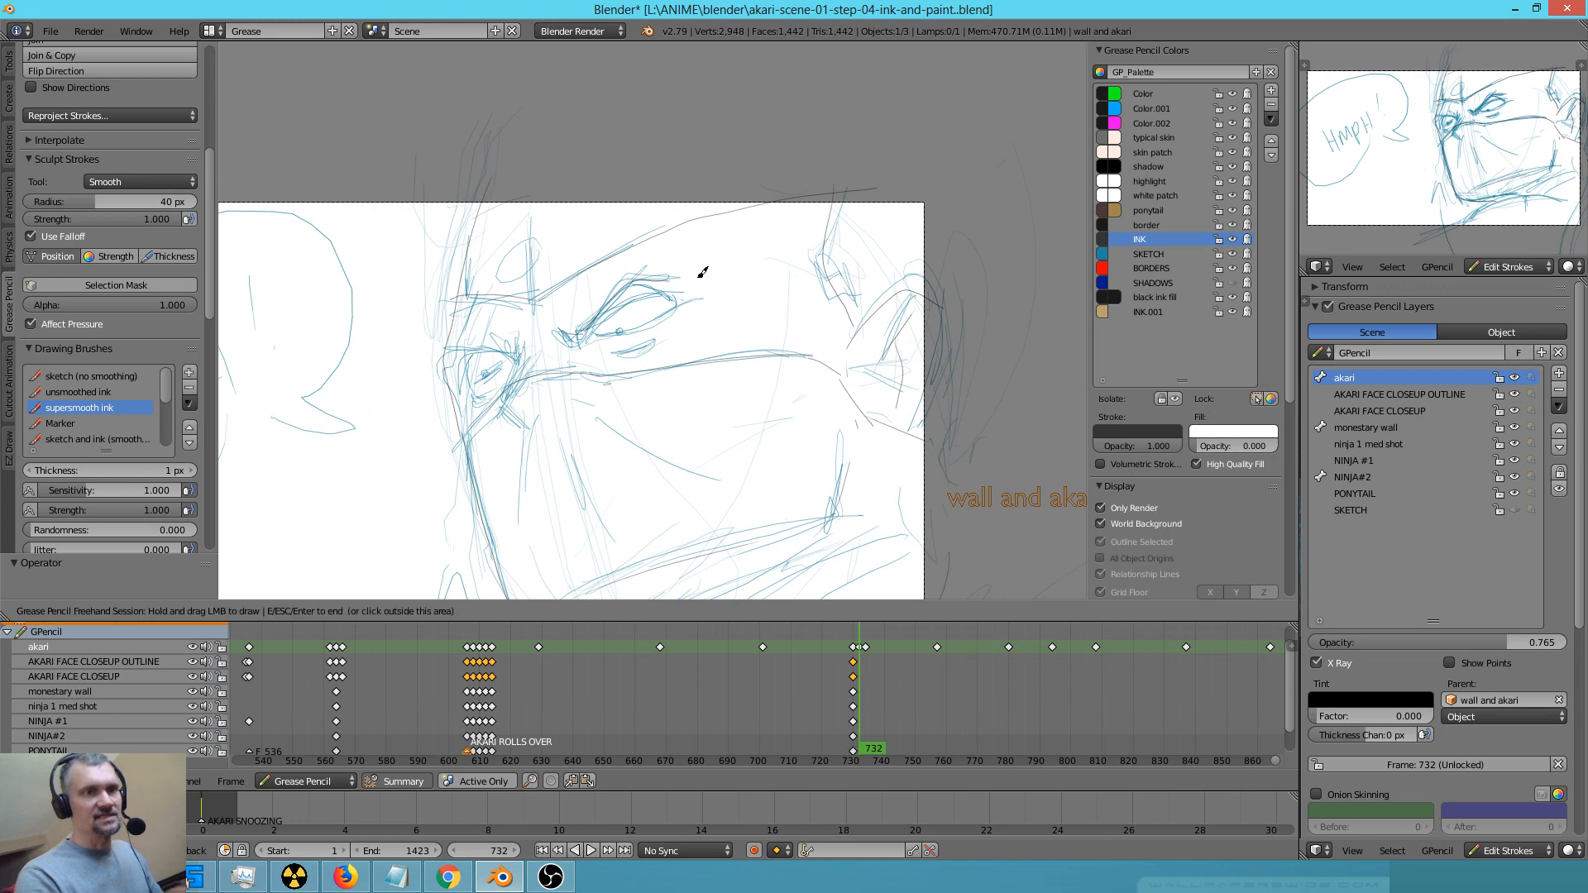
mouse_move(526, 335)
left_mouse_down()
mouse_move(477, 330)
mouse_move(497, 344)
mouse_move(469, 383)
left_mouse_up()
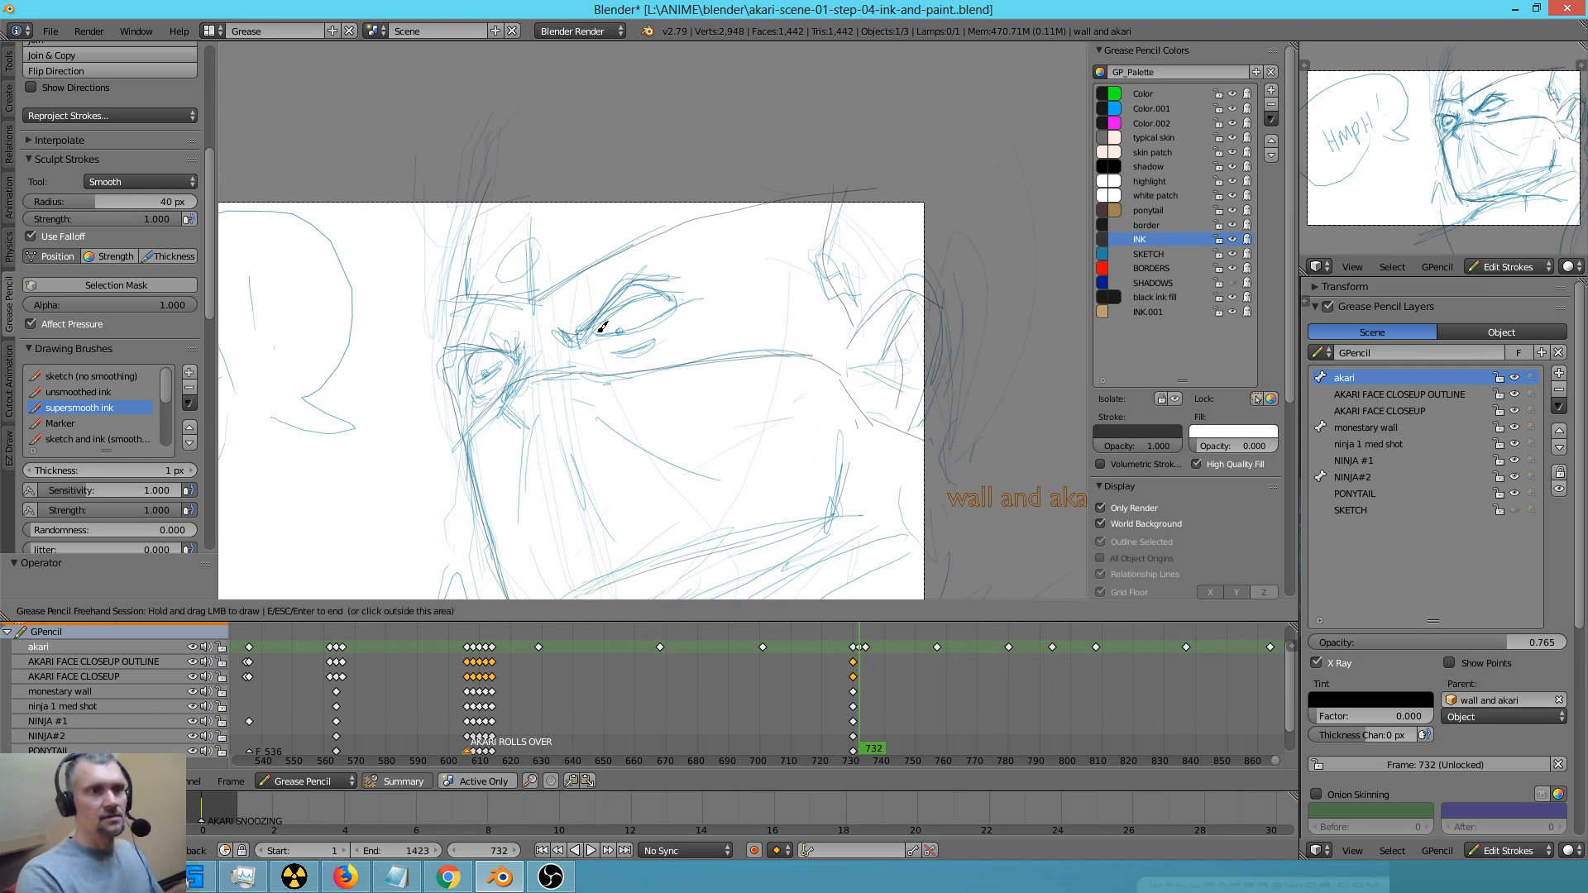
mouse_move(606, 321)
left_mouse_down()
mouse_move(633, 294)
mouse_move(675, 302)
mouse_move(659, 315)
left_mouse_up()
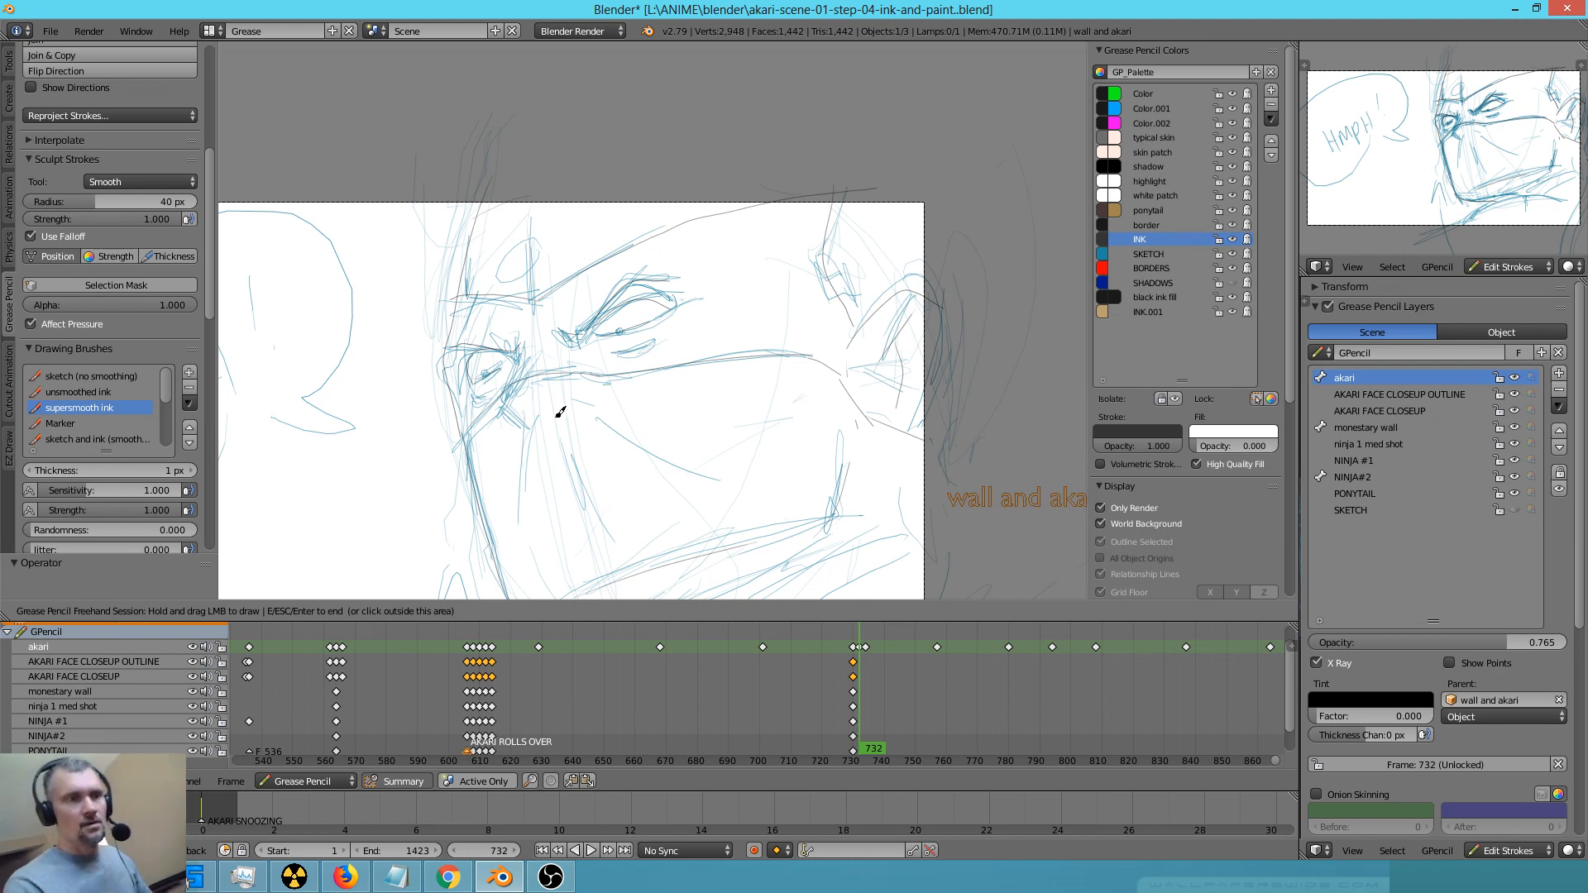
Ink the fold lines radiating across the mask and along its jaw, and finish the drawing session
mouse_move(516, 416)
left_mouse_down()
mouse_move(532, 485)
mouse_move(579, 485)
left_mouse_up()
left_click_drag(597, 417, 606, 418)
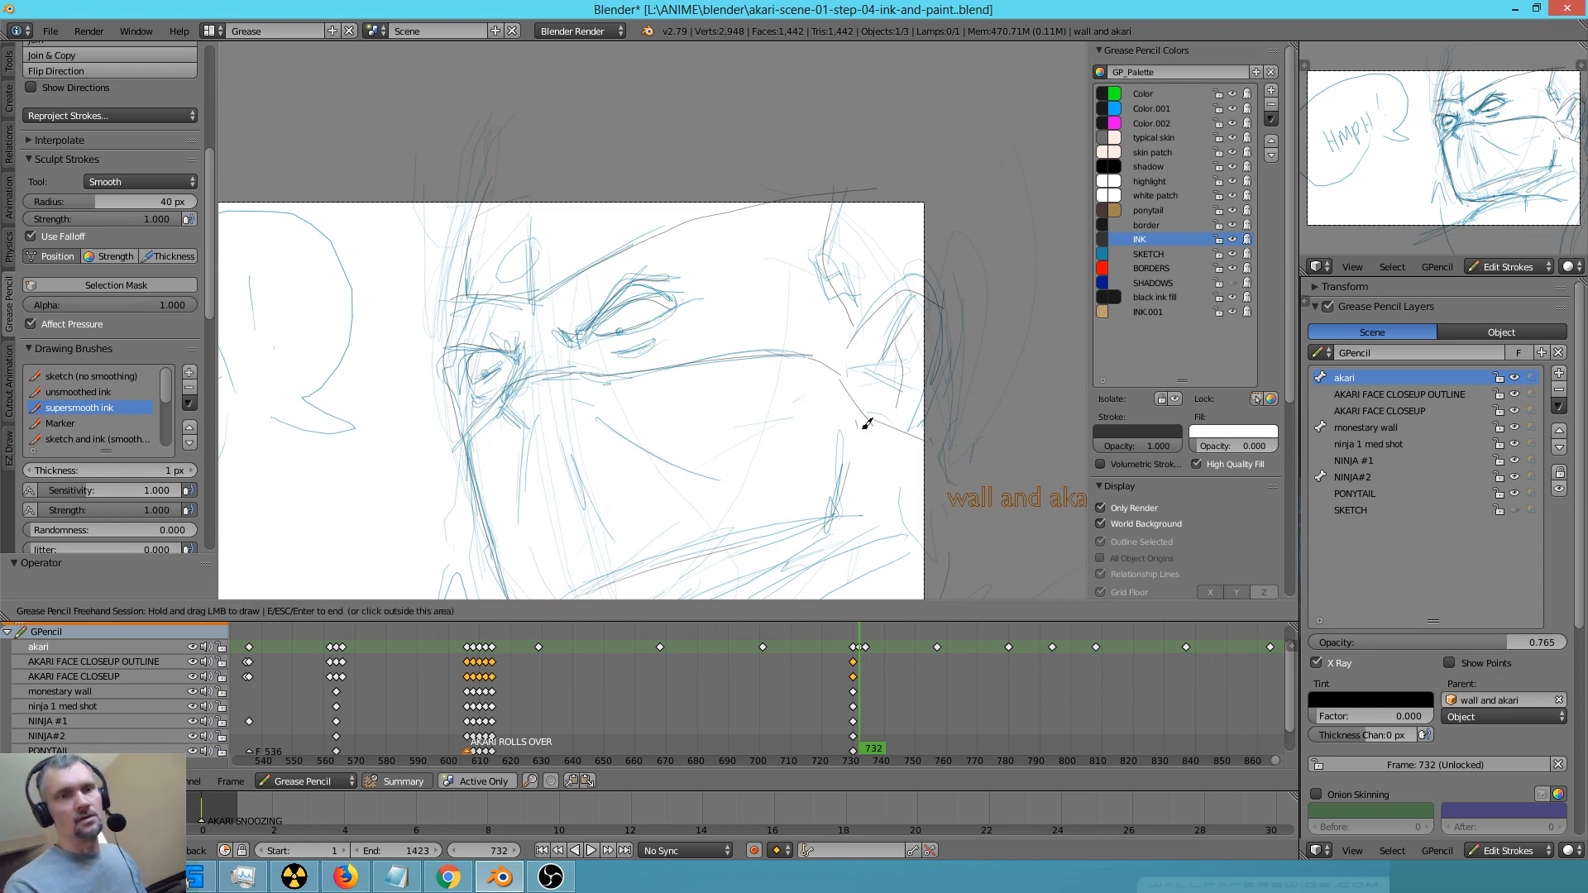
key("Escape")
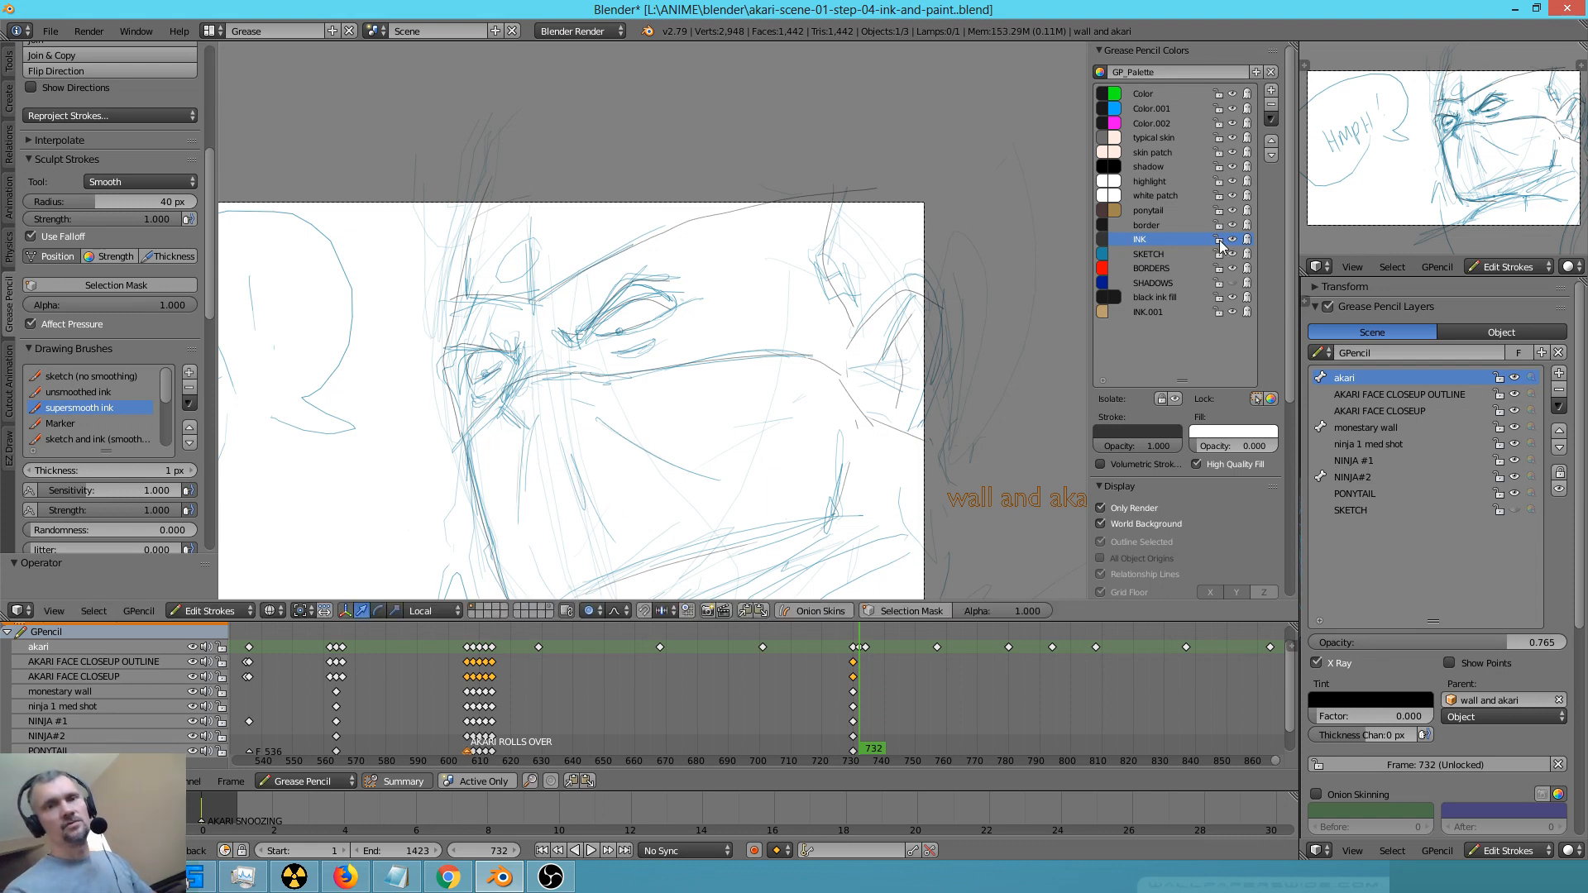
Lock the INK colour and erase the blue rough sketch strokes from the ninja's head and mask
mouse_move(757, 429)
right_mouse_down()
mouse_move(833, 459)
mouse_move(741, 461)
mouse_move(918, 470)
mouse_move(879, 507)
mouse_move(808, 525)
mouse_move(656, 489)
mouse_move(767, 205)
mouse_move(479, 195)
mouse_move(489, 419)
mouse_move(524, 560)
mouse_move(653, 570)
right_mouse_up()
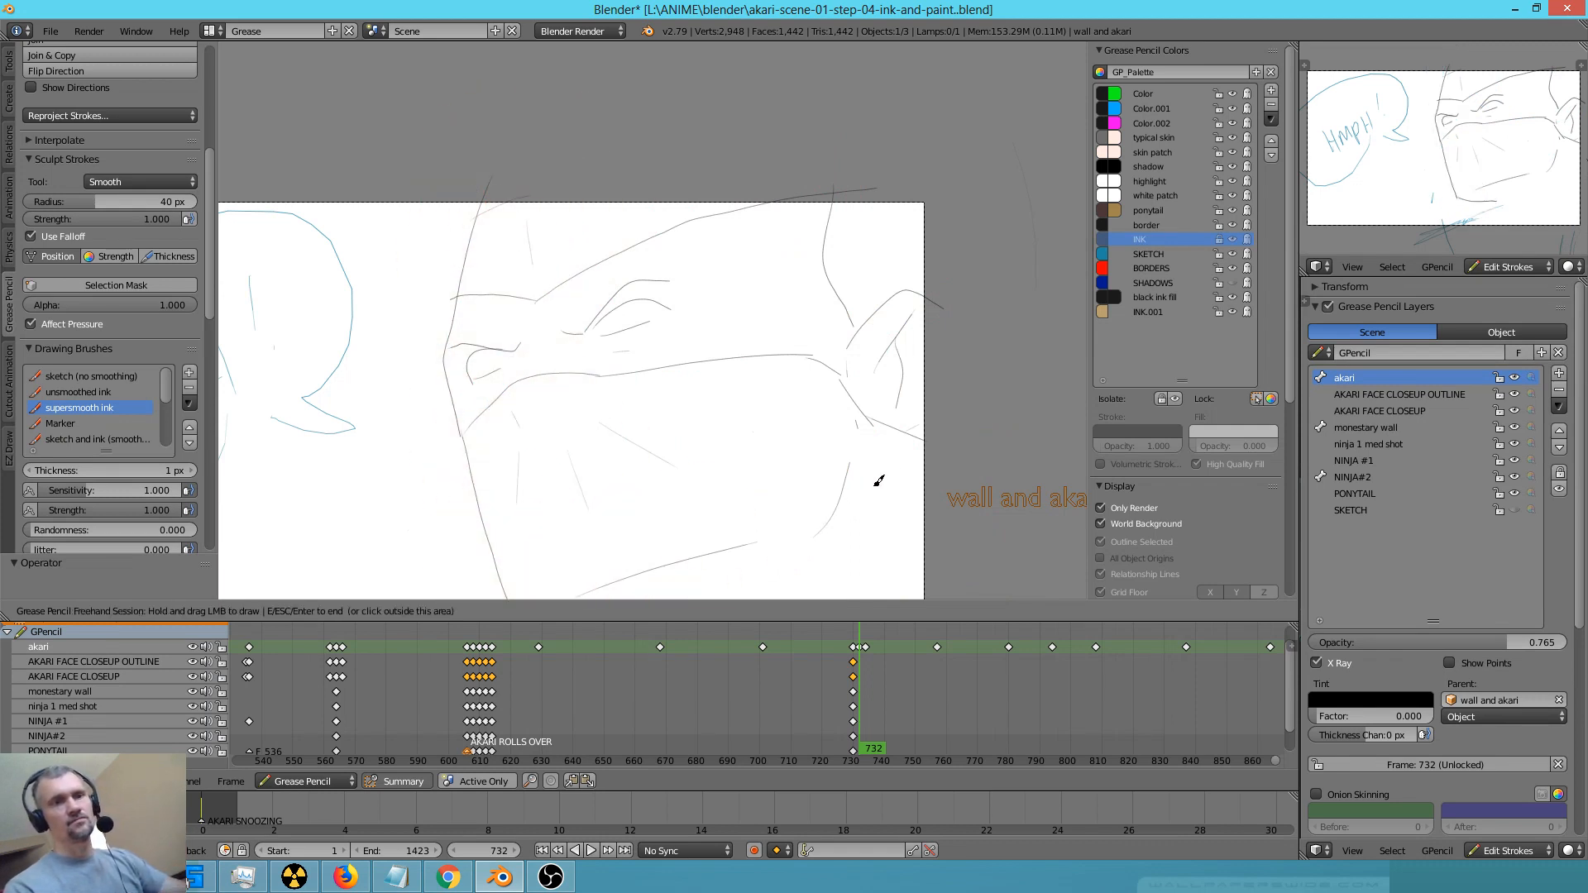
middle_click_drag(843, 478, 871, 345, "shift")
mouse_move(763, 472)
right_mouse_down()
mouse_move(575, 584)
mouse_move(482, 529)
right_mouse_up()
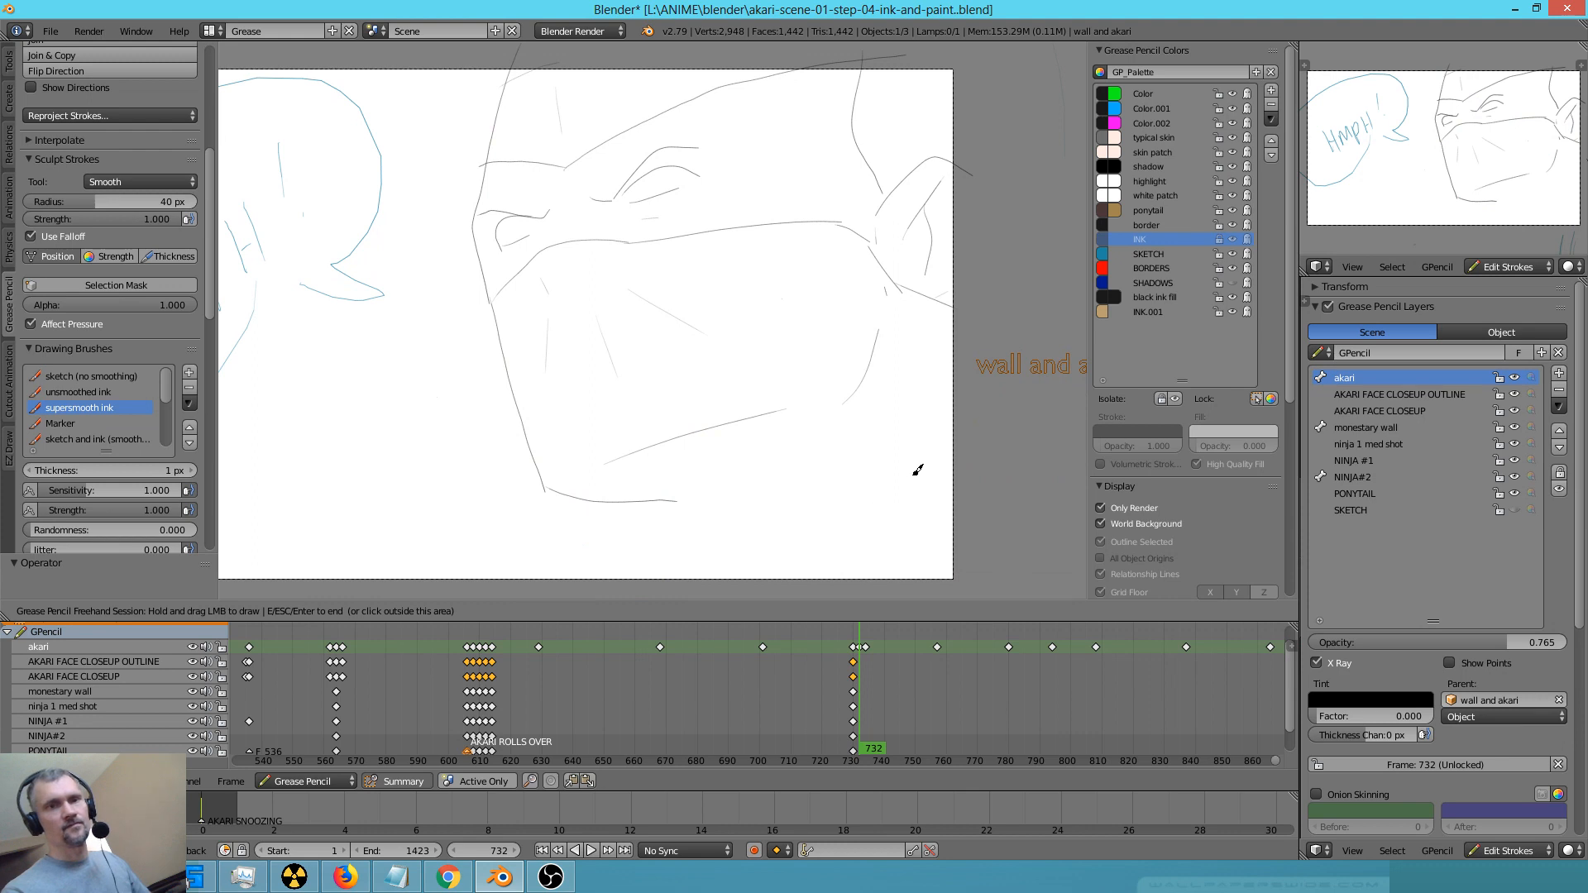
Unlock the INK colour and ink the long shoulder line sloping down beneath the jaw
left_click(1225, 240)
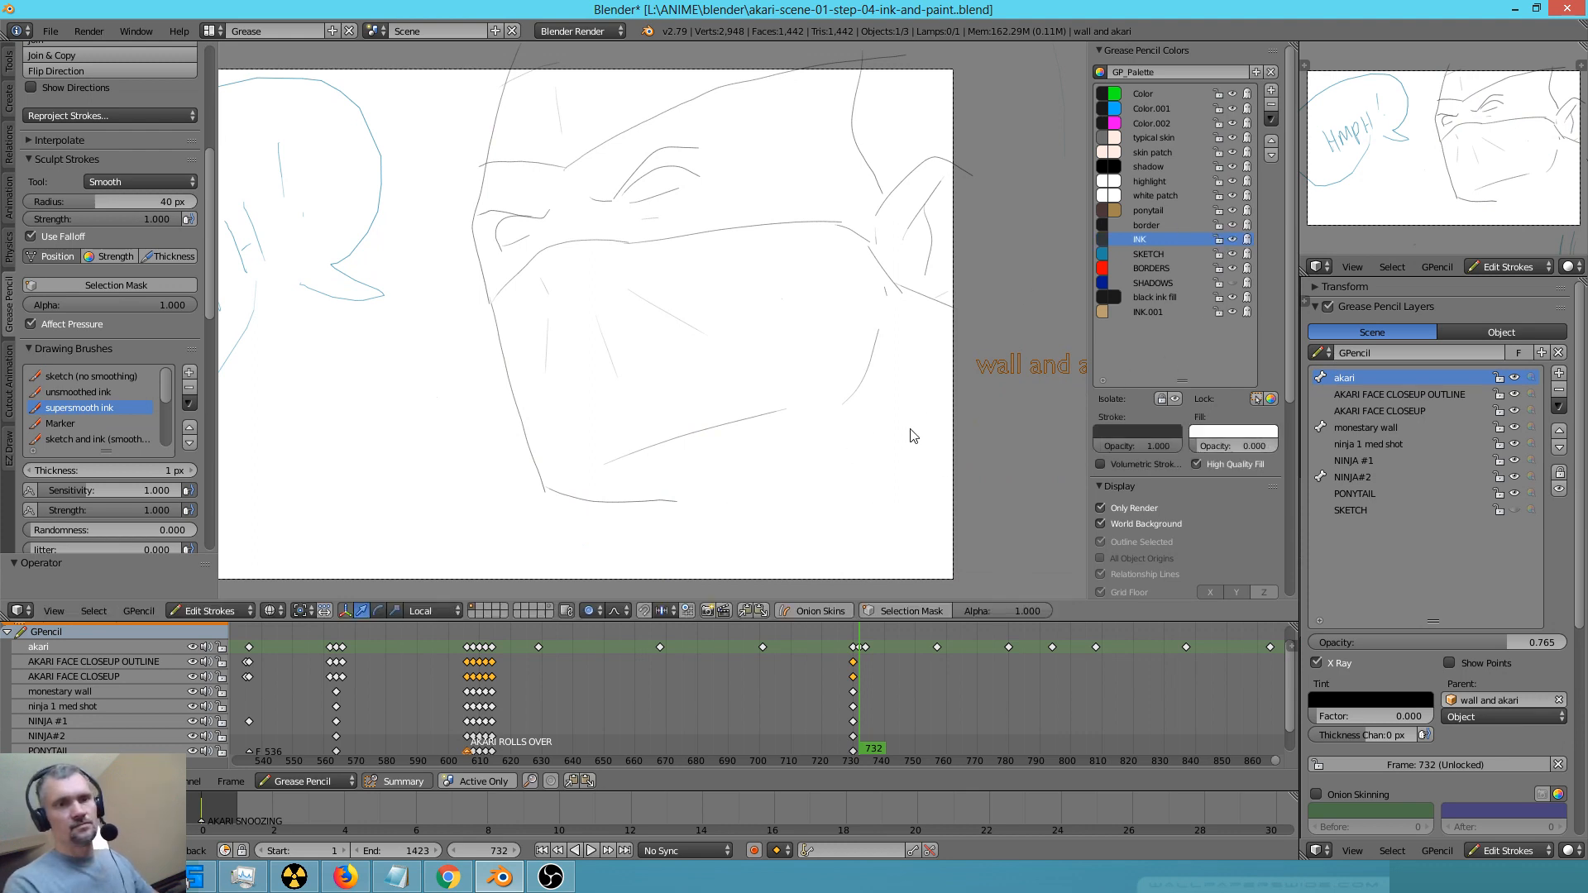
left_click_drag(861, 429, 551, 598)
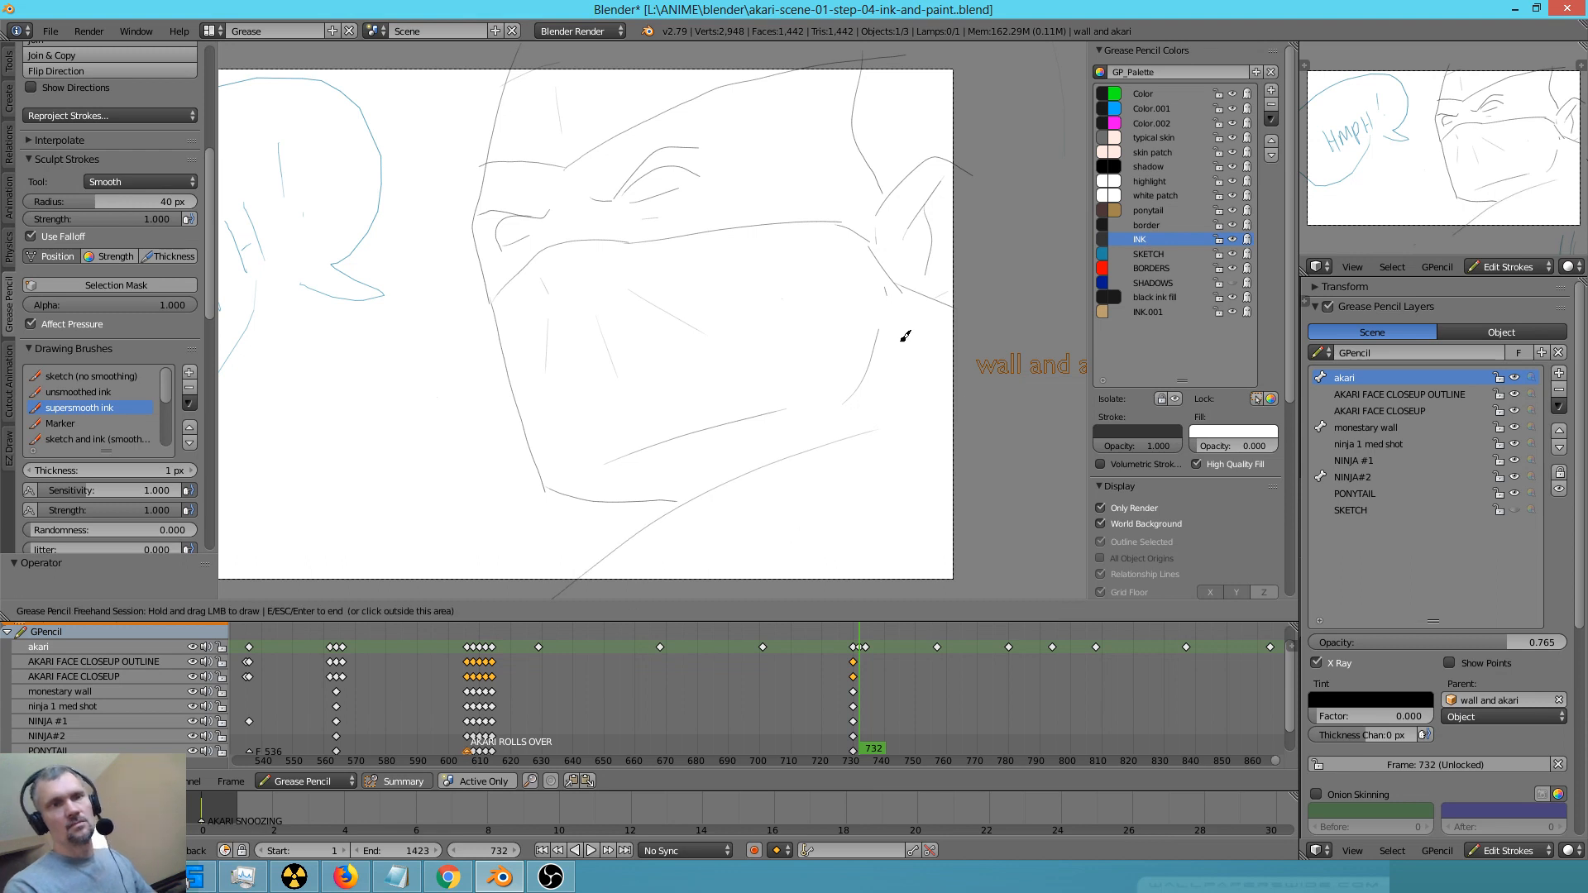
middle_click_drag(794, 335, 823, 388, "shift")
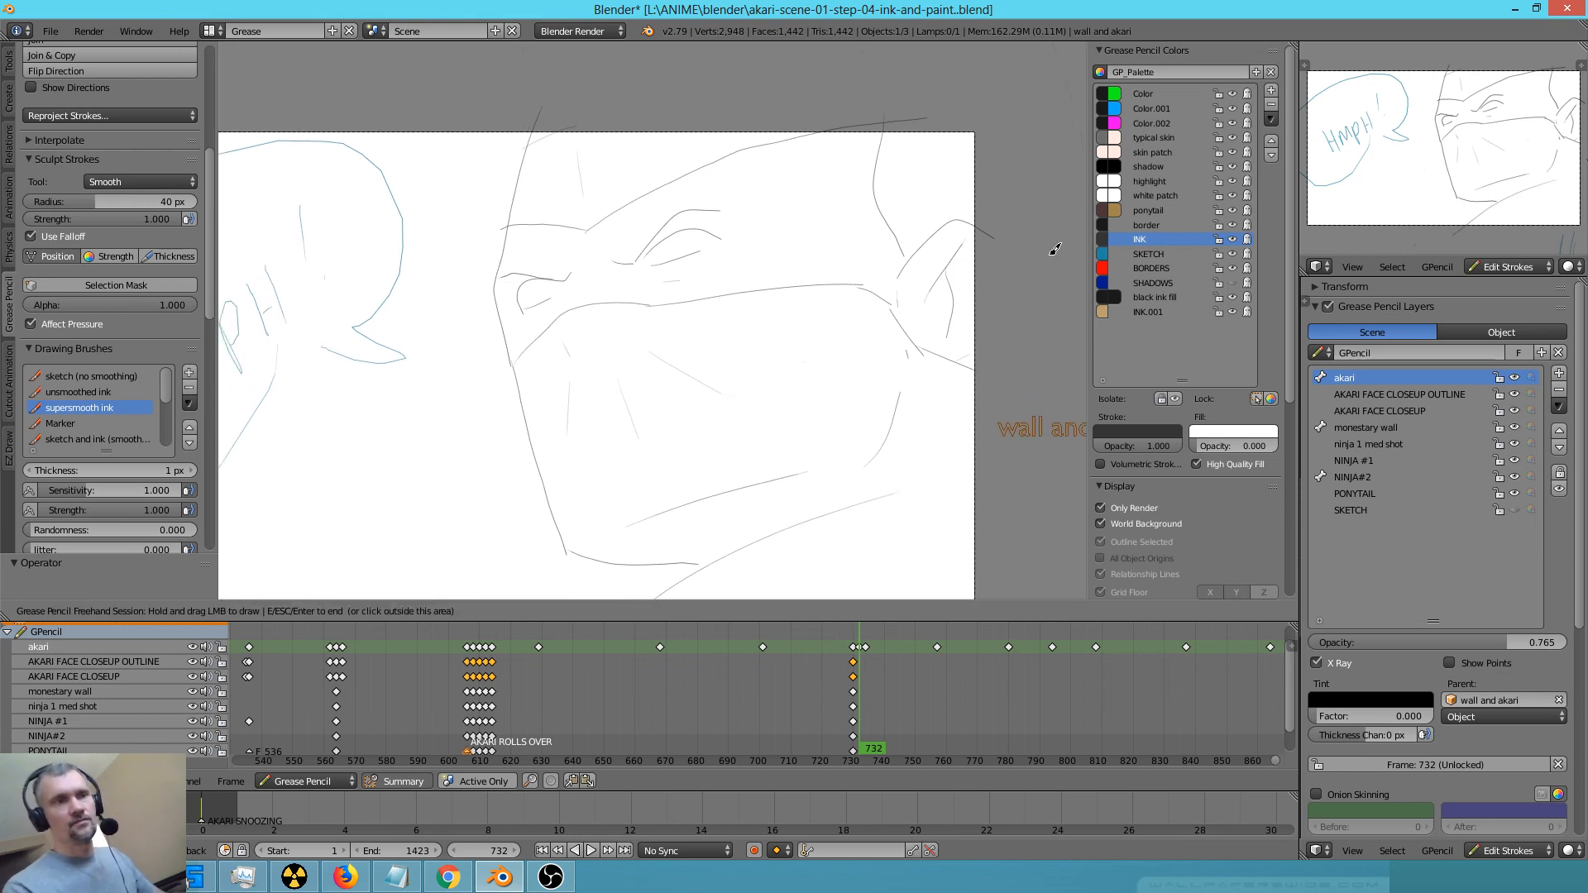
With the sketch (no smoothing) brush, draw the pupils, darken the upper lids and brows, and add the lower eyelids
key("Escape")
key("1")
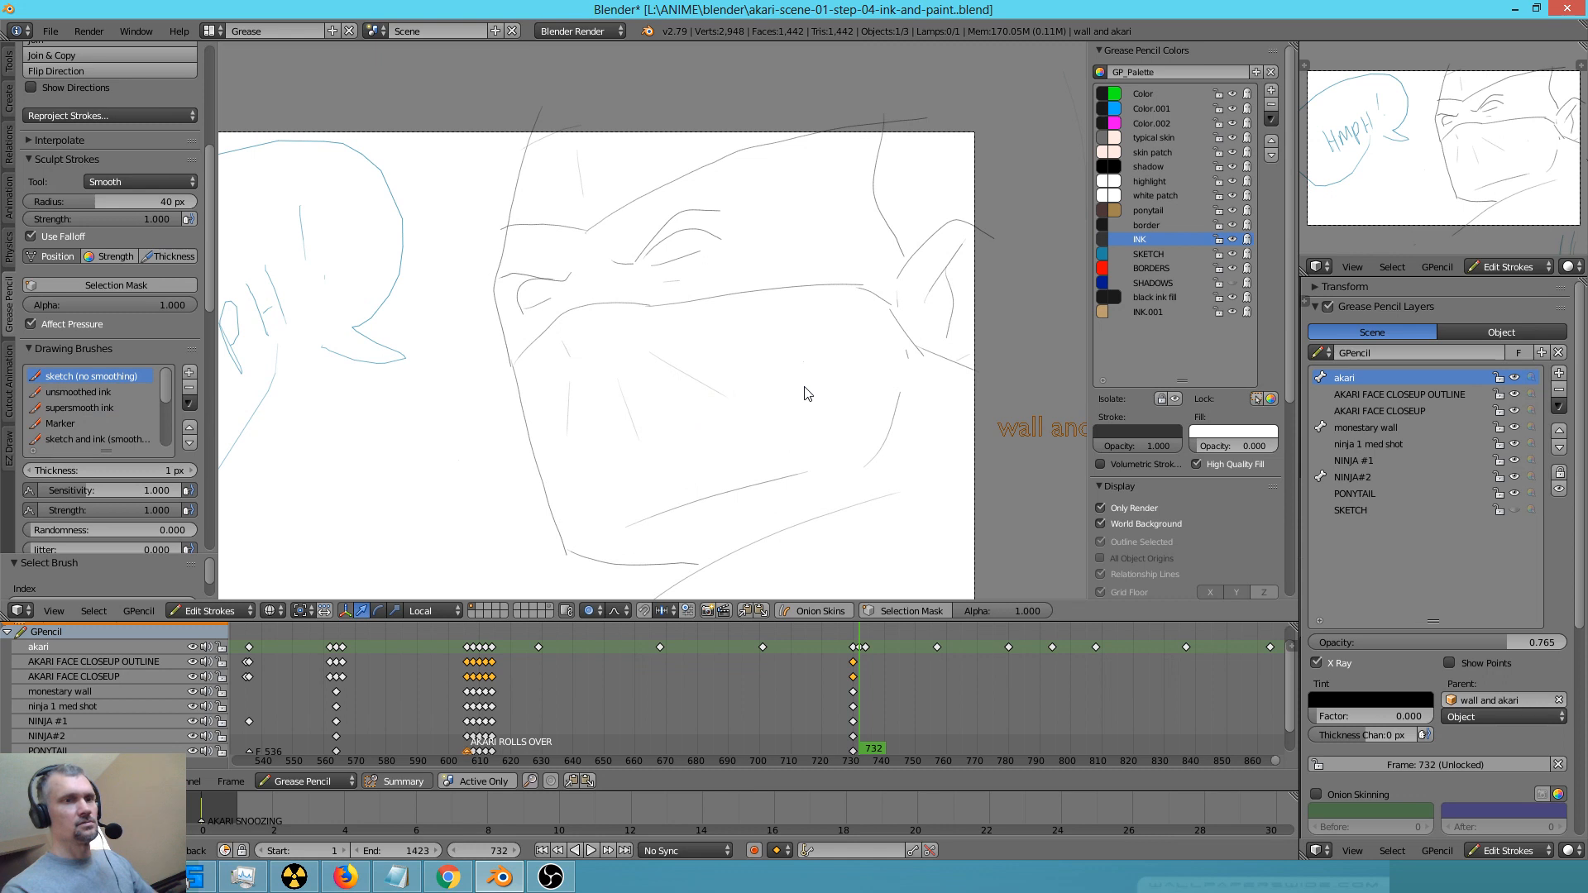
key("d")
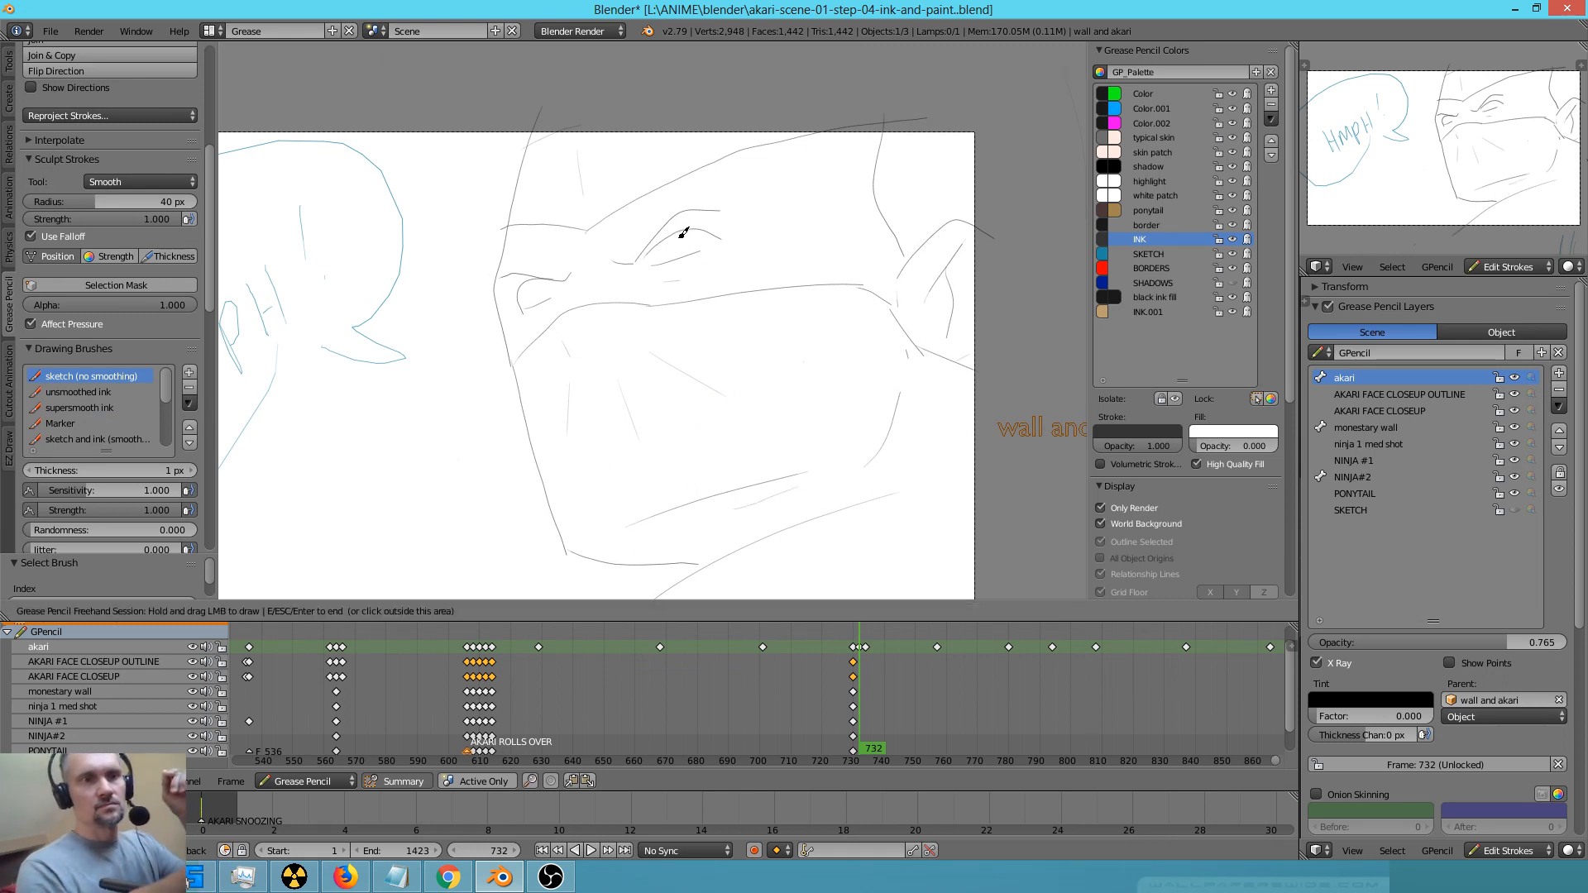
left_click_drag(681, 247, 677, 249)
left_click_drag(550, 291, 540, 291)
mouse_move(625, 264)
left_mouse_down()
mouse_move(702, 206)
mouse_move(621, 257)
mouse_move(513, 273)
mouse_move(538, 259)
mouse_move(523, 257)
mouse_move(550, 280)
mouse_move(573, 270)
left_mouse_up()
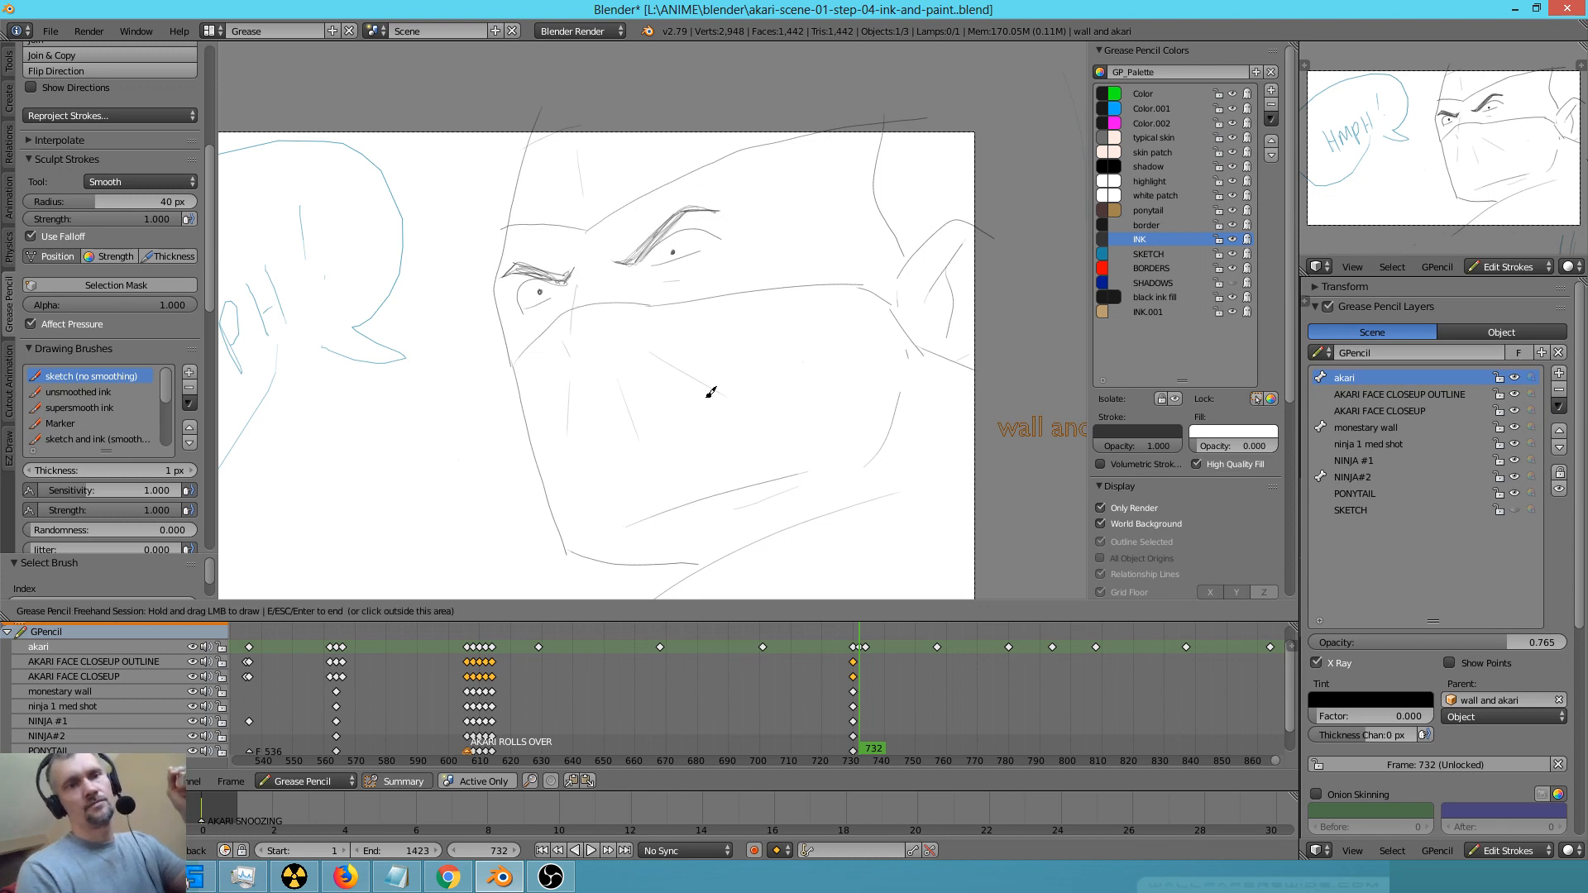
left_click_drag(656, 265, 700, 251)
left_click_drag(525, 309, 562, 289)
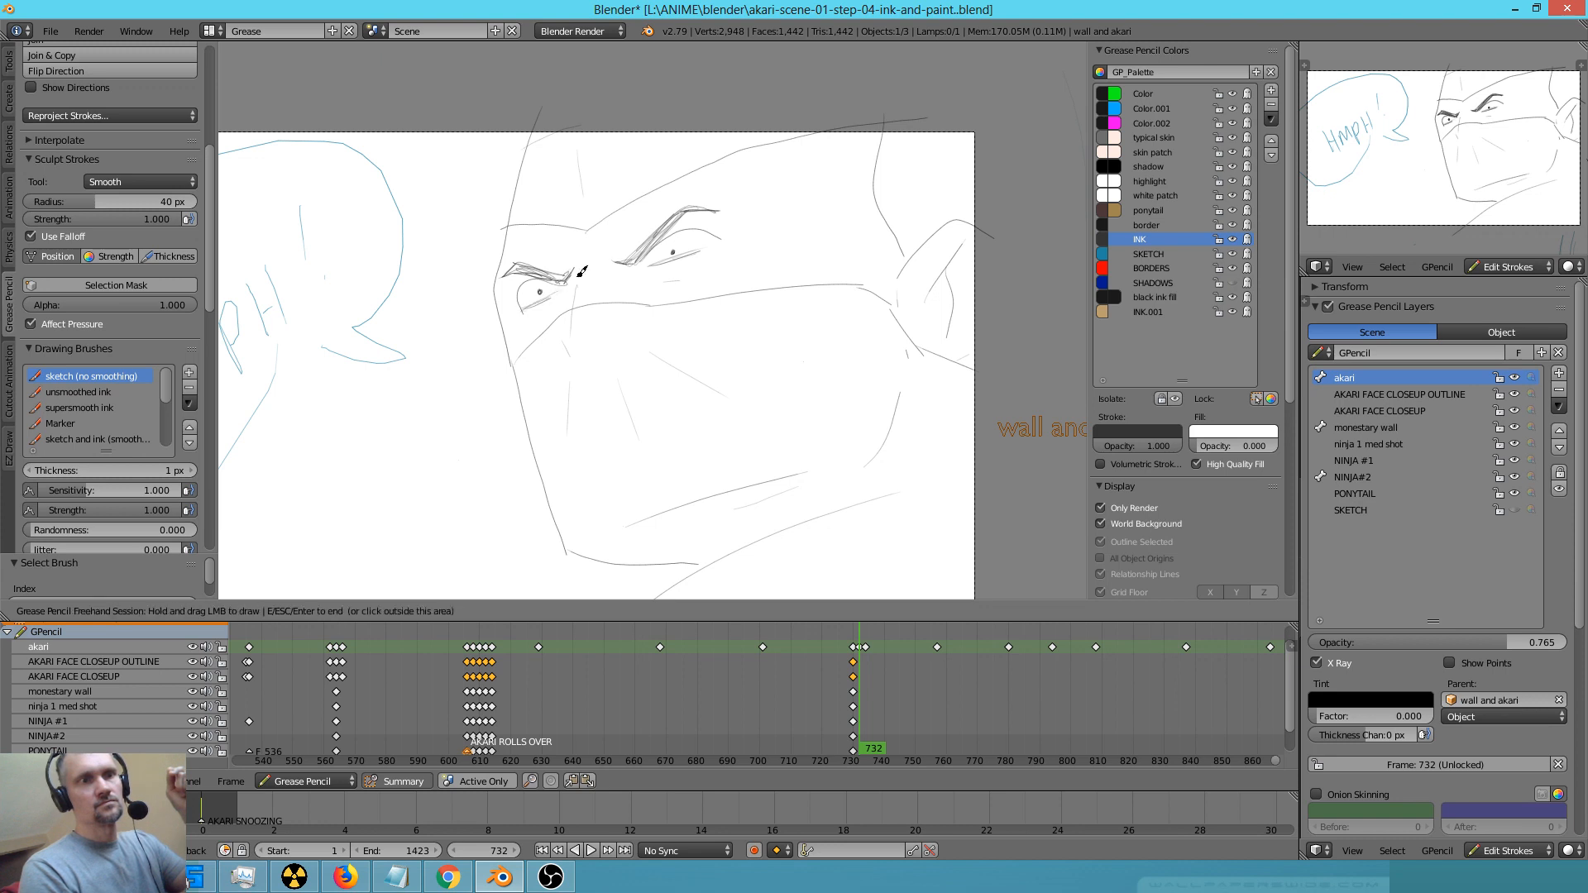
Add loose reinforcing strokes along the headband edge, head outline, hairline, ear and shoulder
left_click_drag(664, 282, 695, 275)
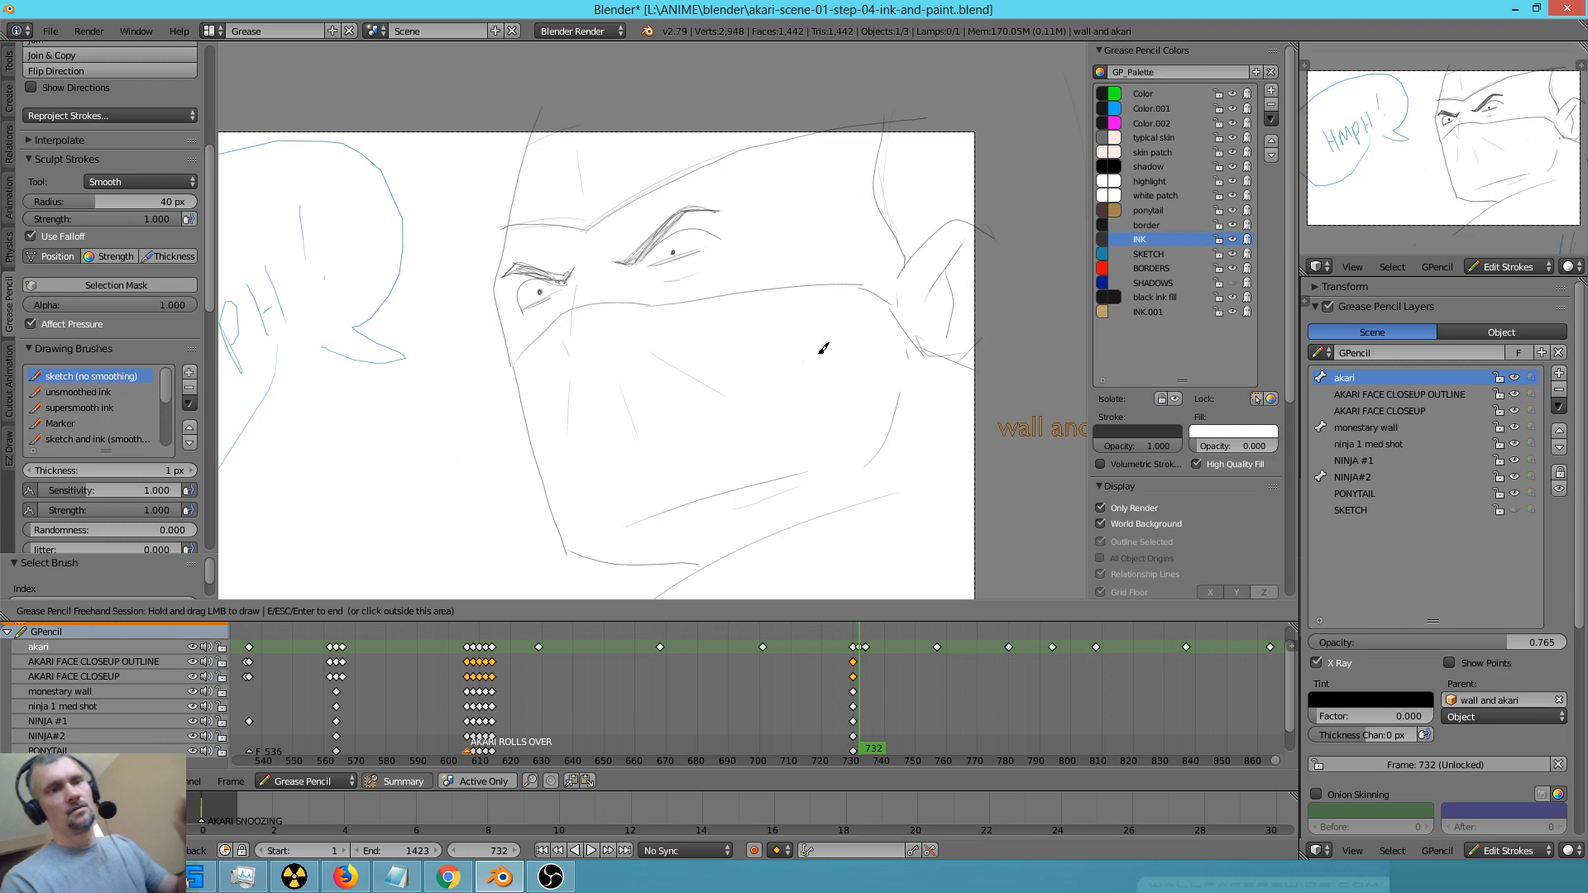
scroll(784, 428, "down", 2)
mouse_move(841, 451)
middle_mouse_down("shift")
mouse_move(850, 422)
mouse_move(843, 436)
middle_mouse_up("shift")
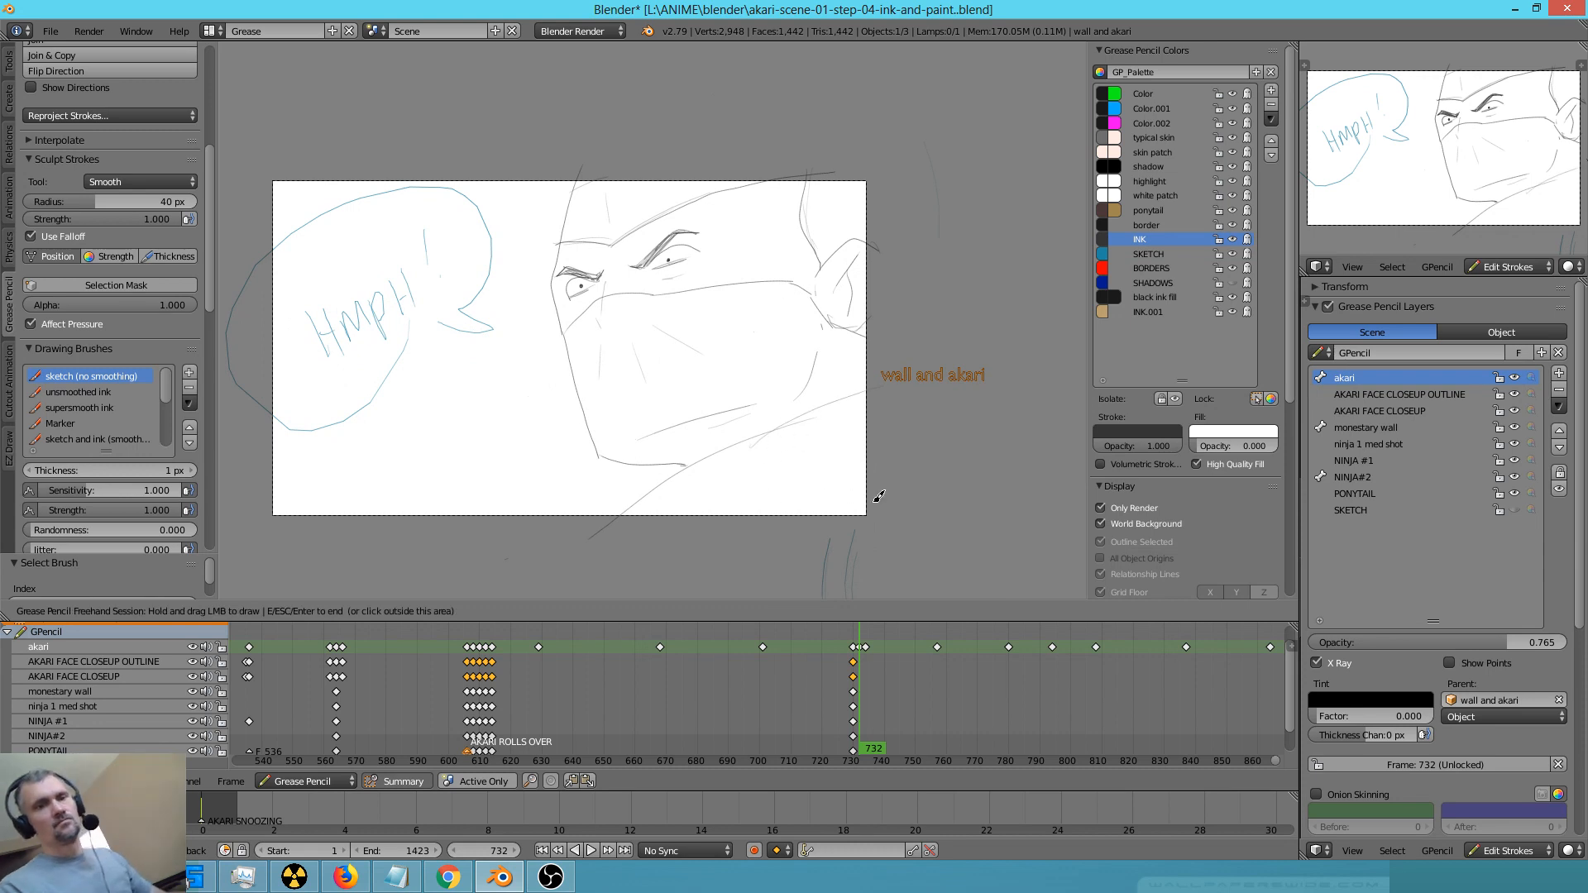
key("Escape")
Return to the ninja close-up at frame 701 and ink the round emblem on the headband
key("Down")
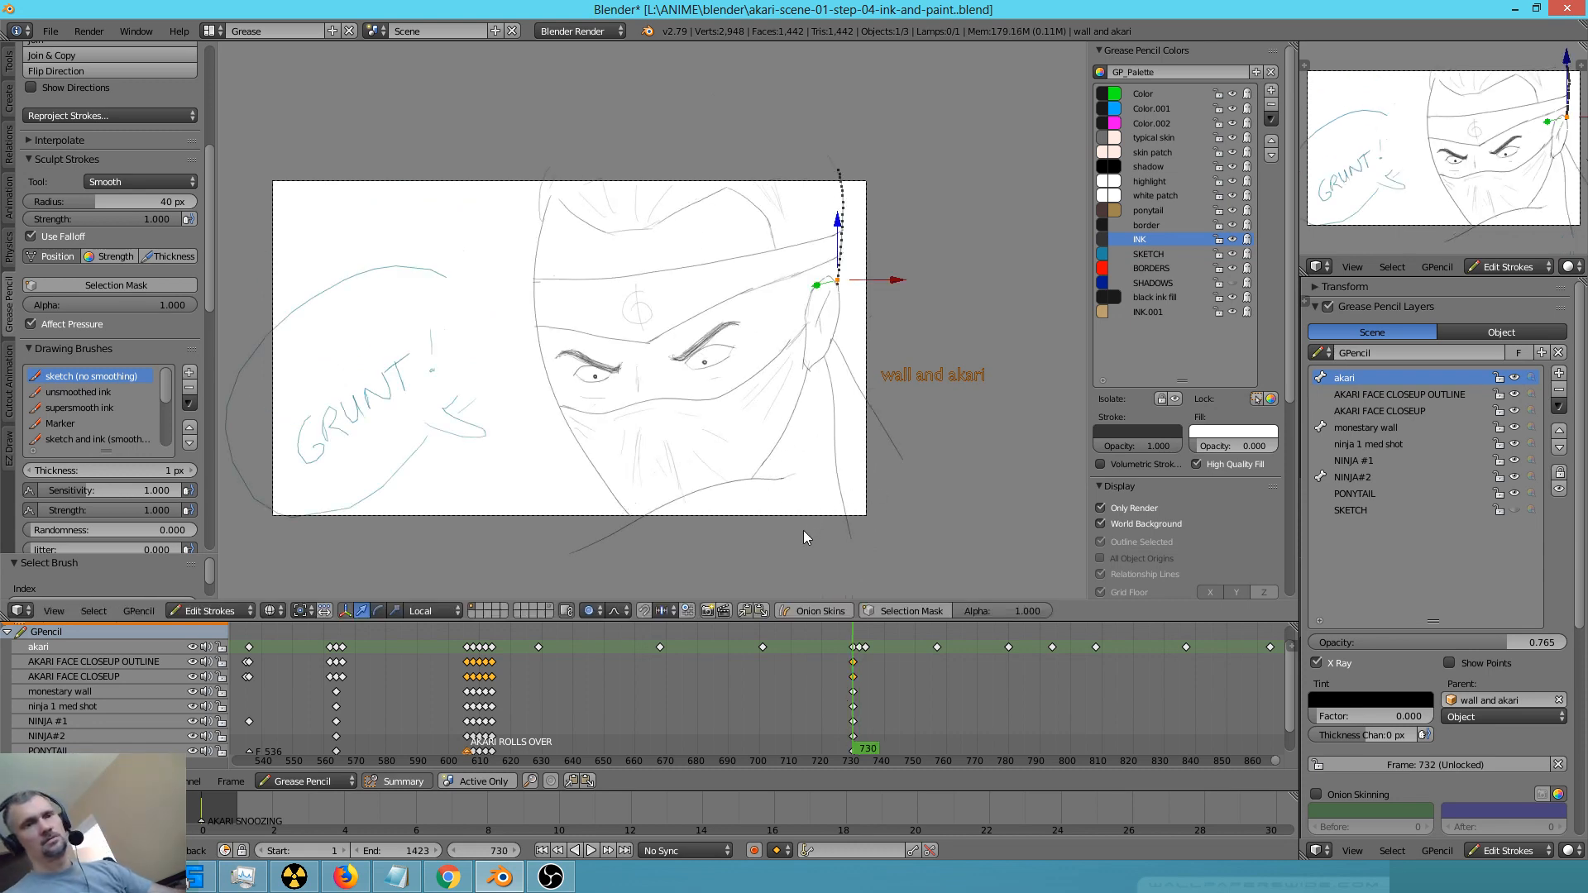
key("Down")
key("Down")
key("Up")
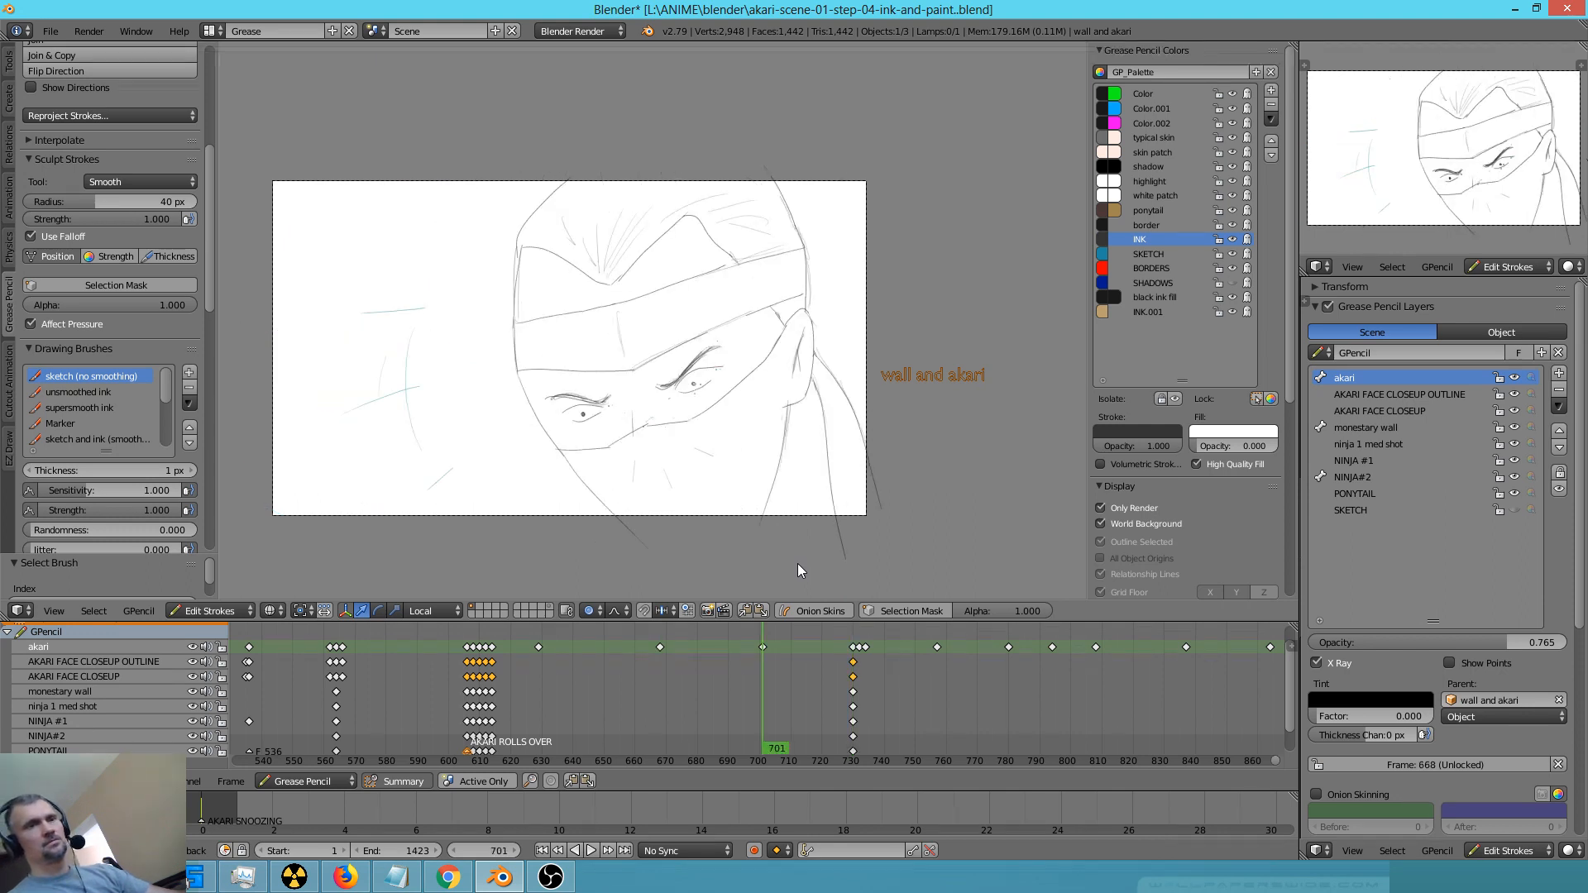
key("Up")
key("Down")
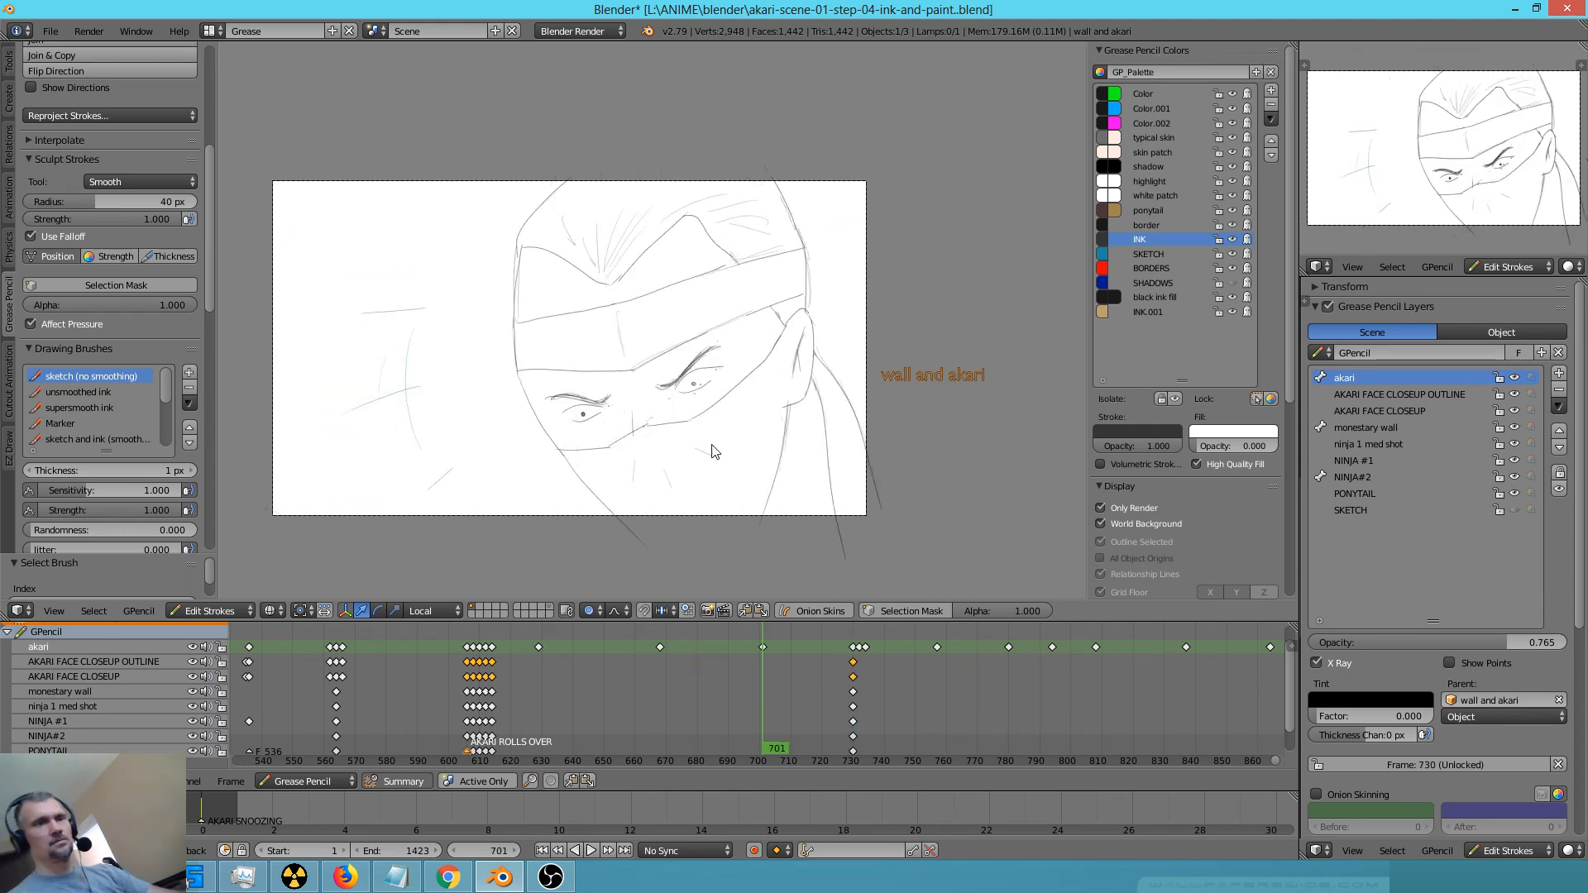
left_click_drag(633, 318, 639, 341)
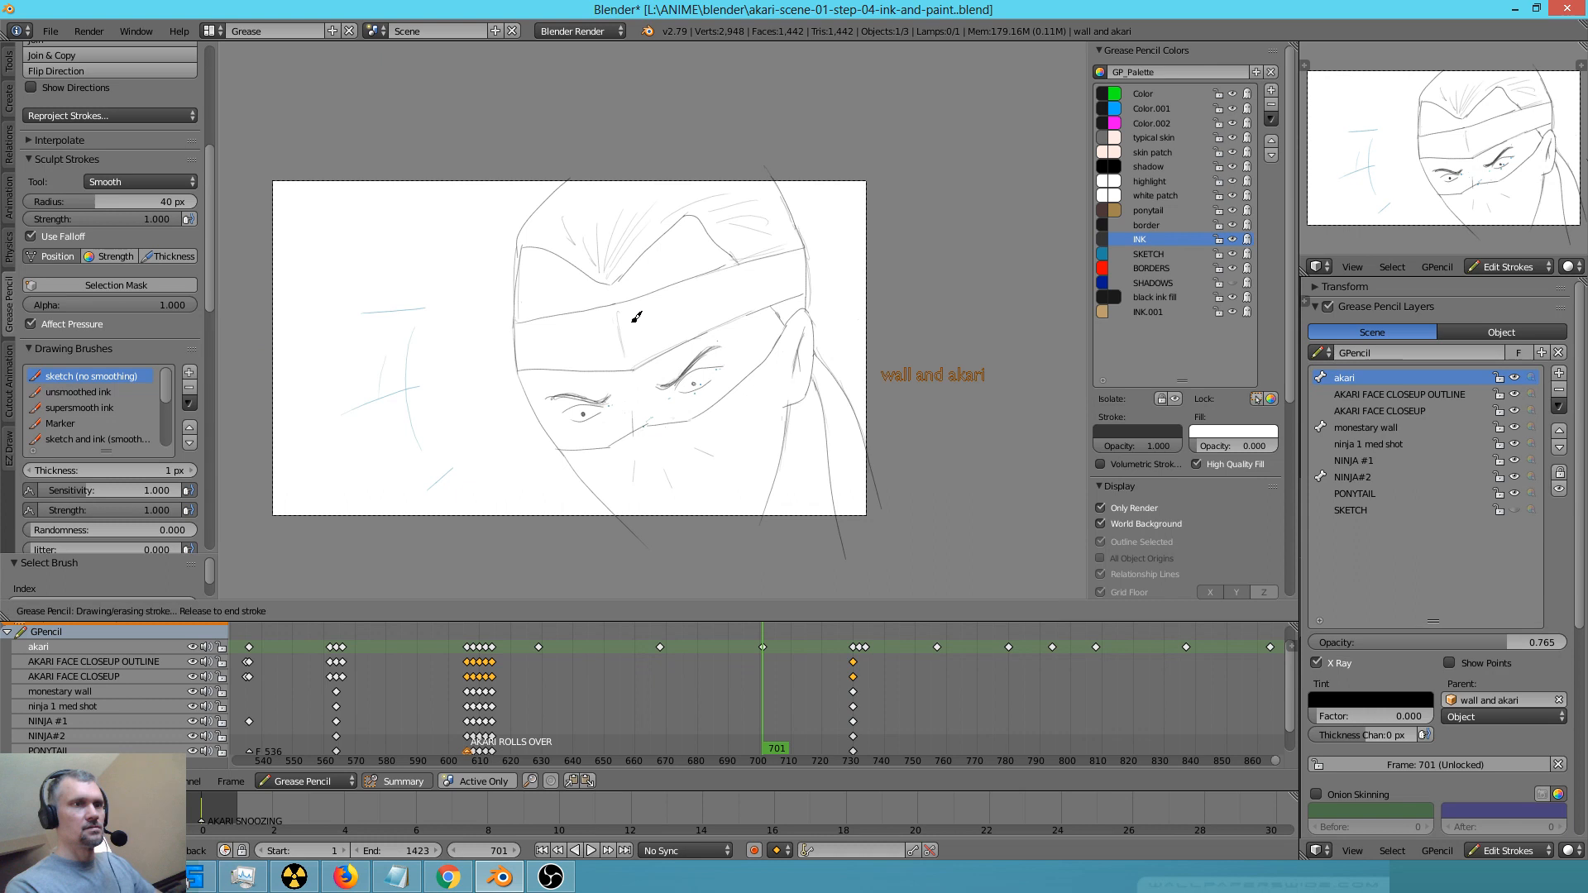
Go to frame 732 and ink the round emblem on the ninja's headband
key("Down")
key("Up")
key("Up")
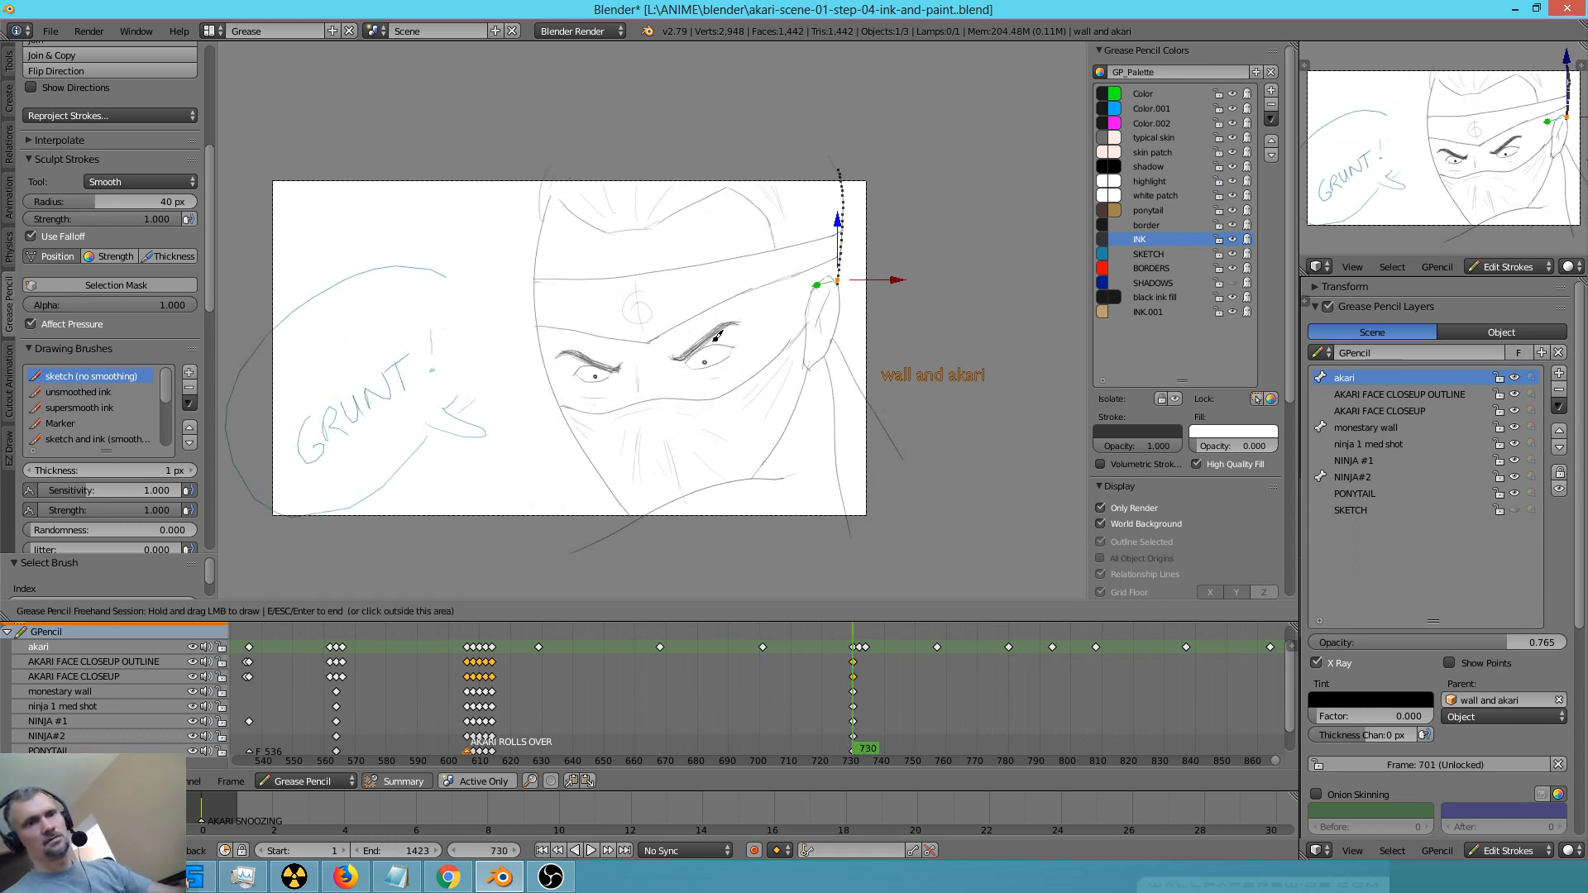
key("Up")
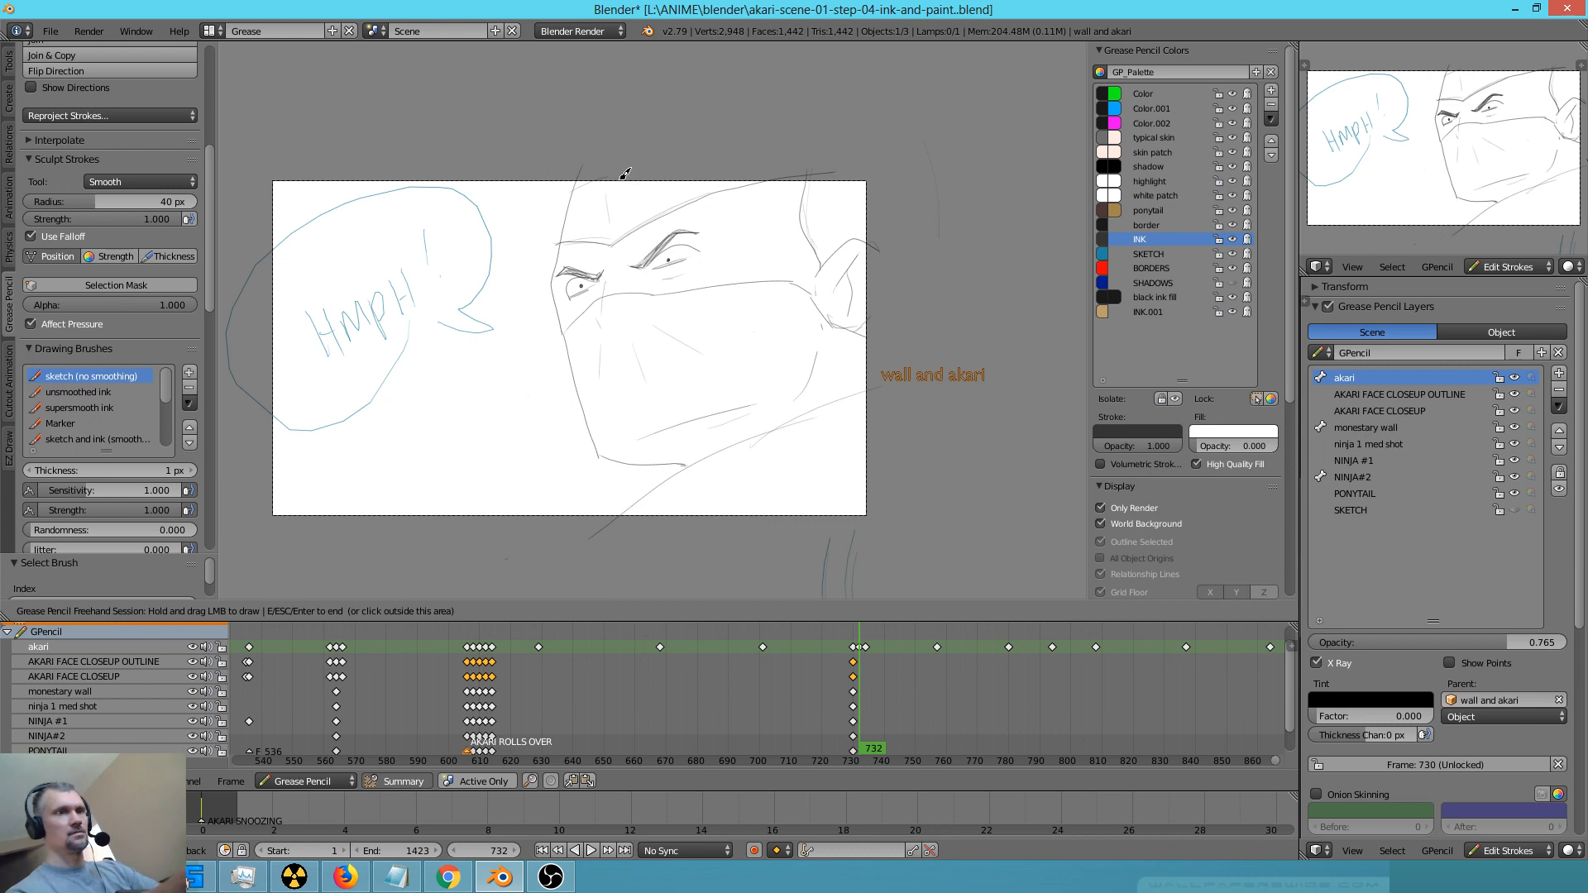
Flip through the keyframes from 629 to 732 and compare the ninja's headband emblem between close-ups
key("Down")
key("Down")
key("Up")
key("Down")
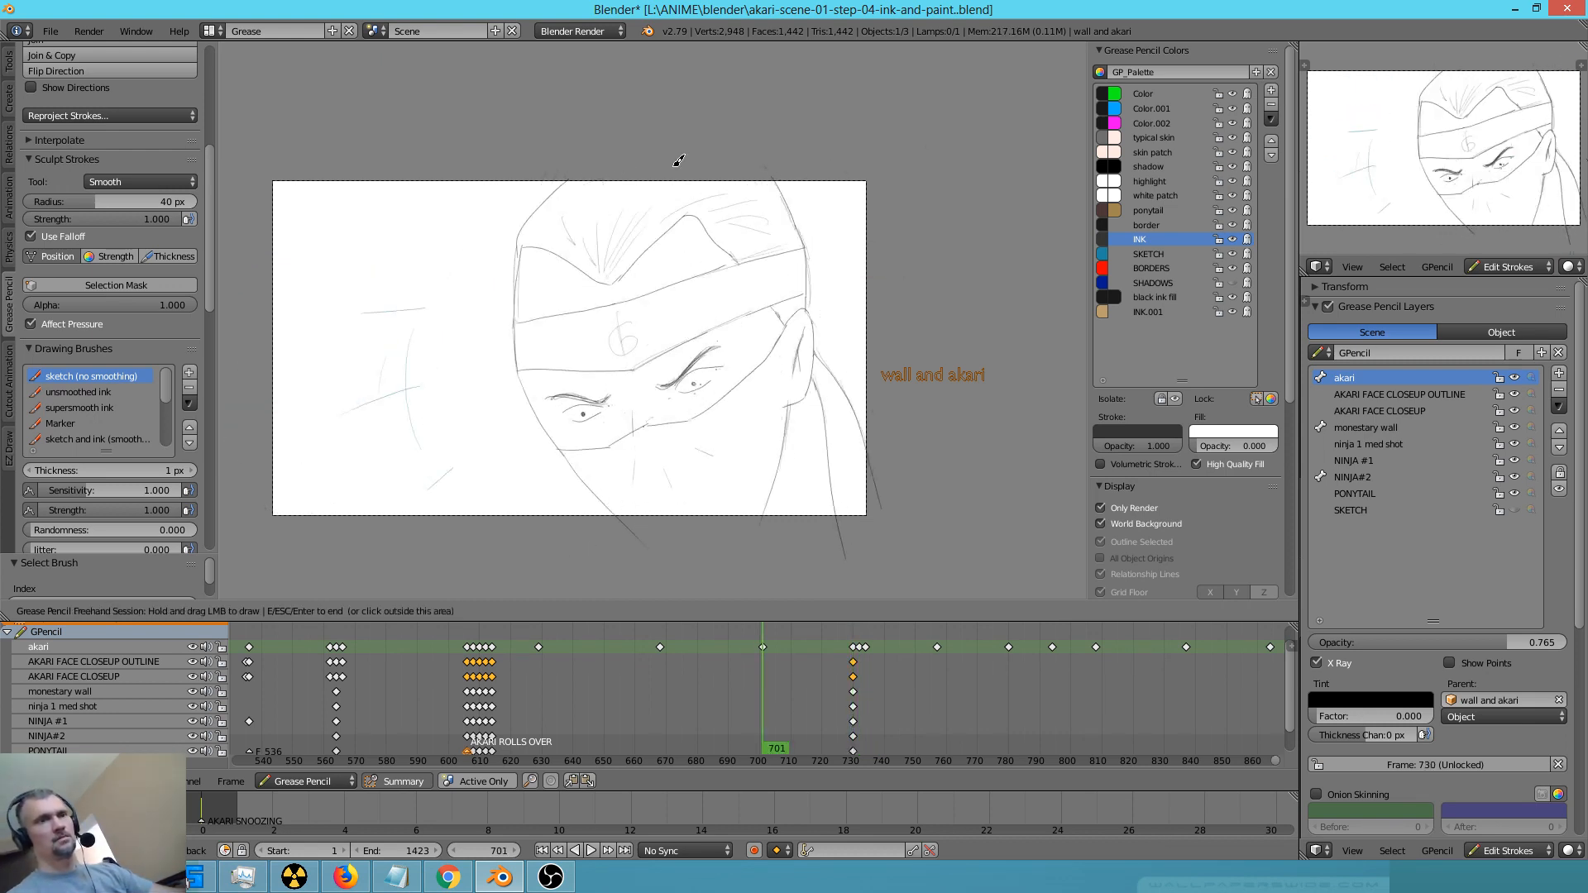
key("Down")
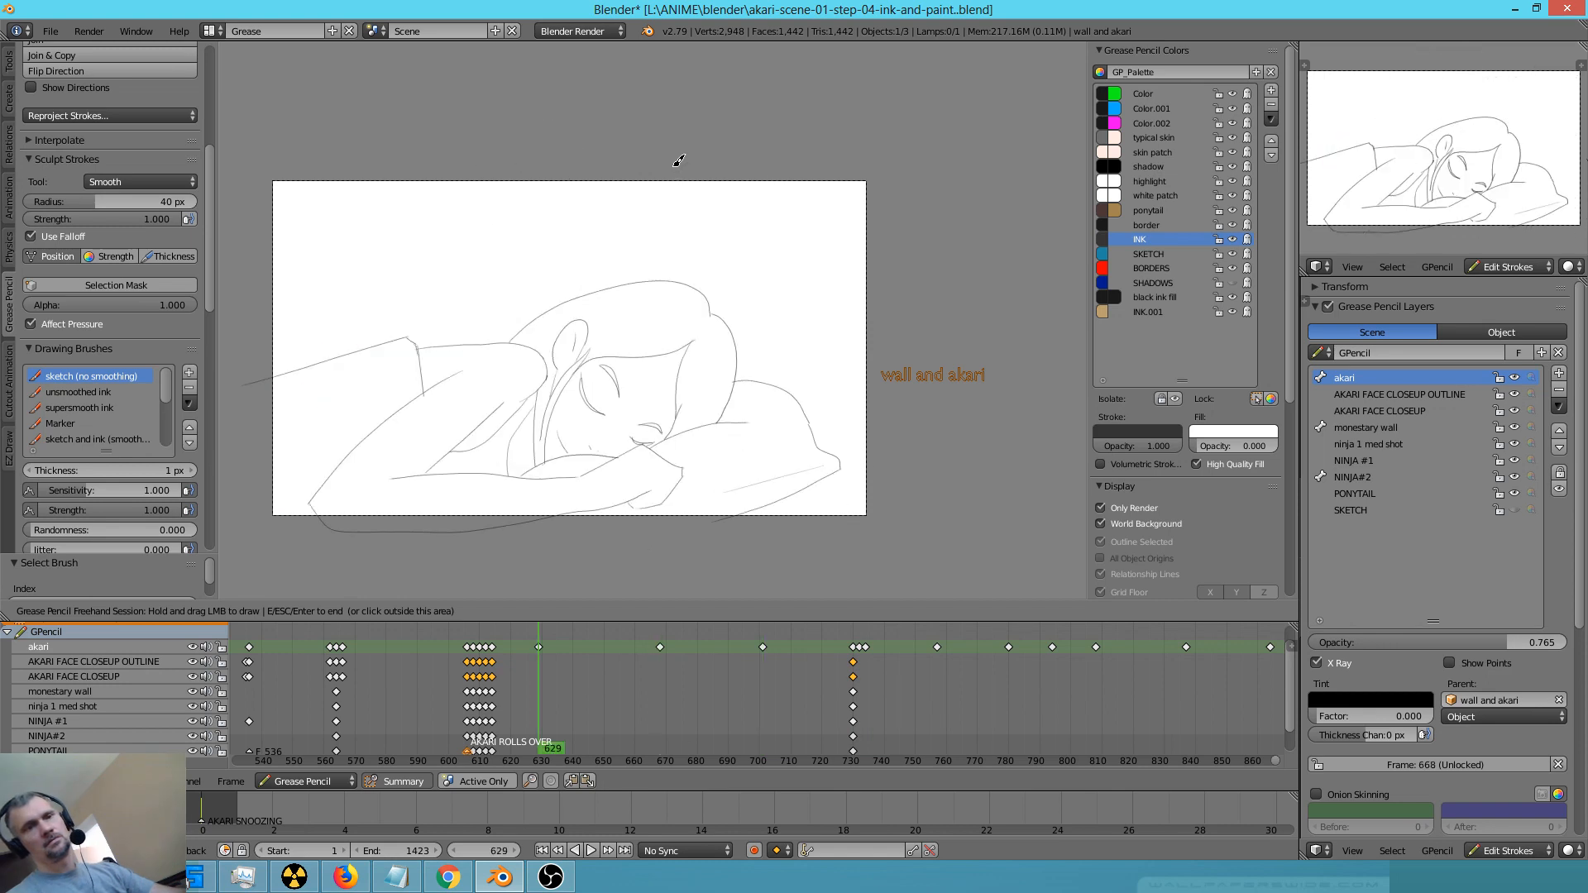
key("Up")
key("Up")
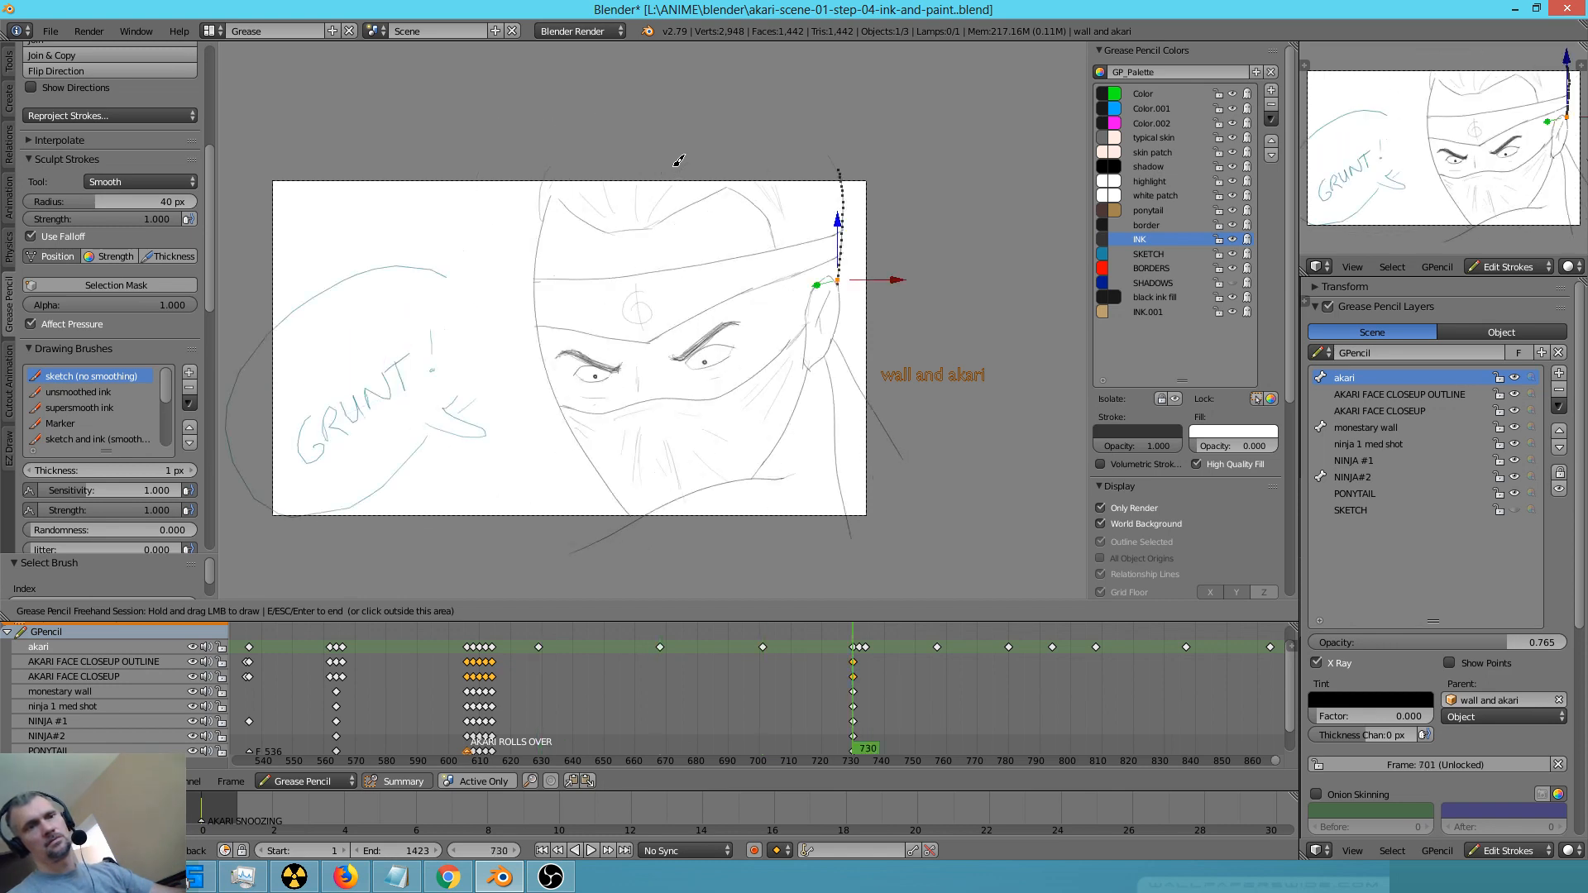
key("Down")
key("Up")
key("Up")
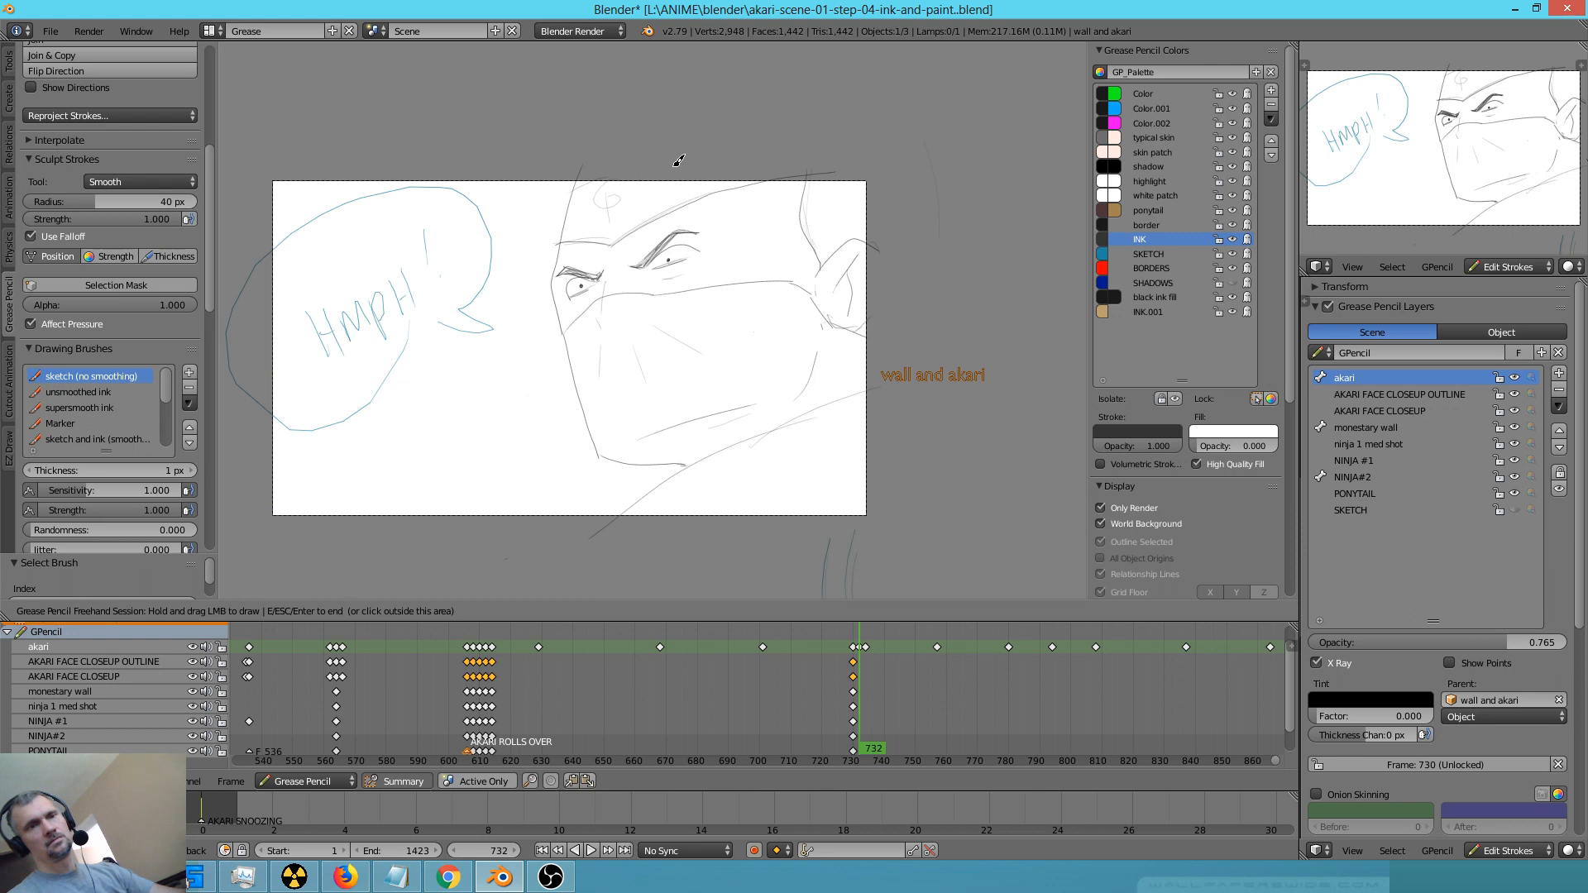
Go to frame 701 and redraw the hair outline on the far side of the ninja's head, bulging further outward
key("Down")
key("Down")
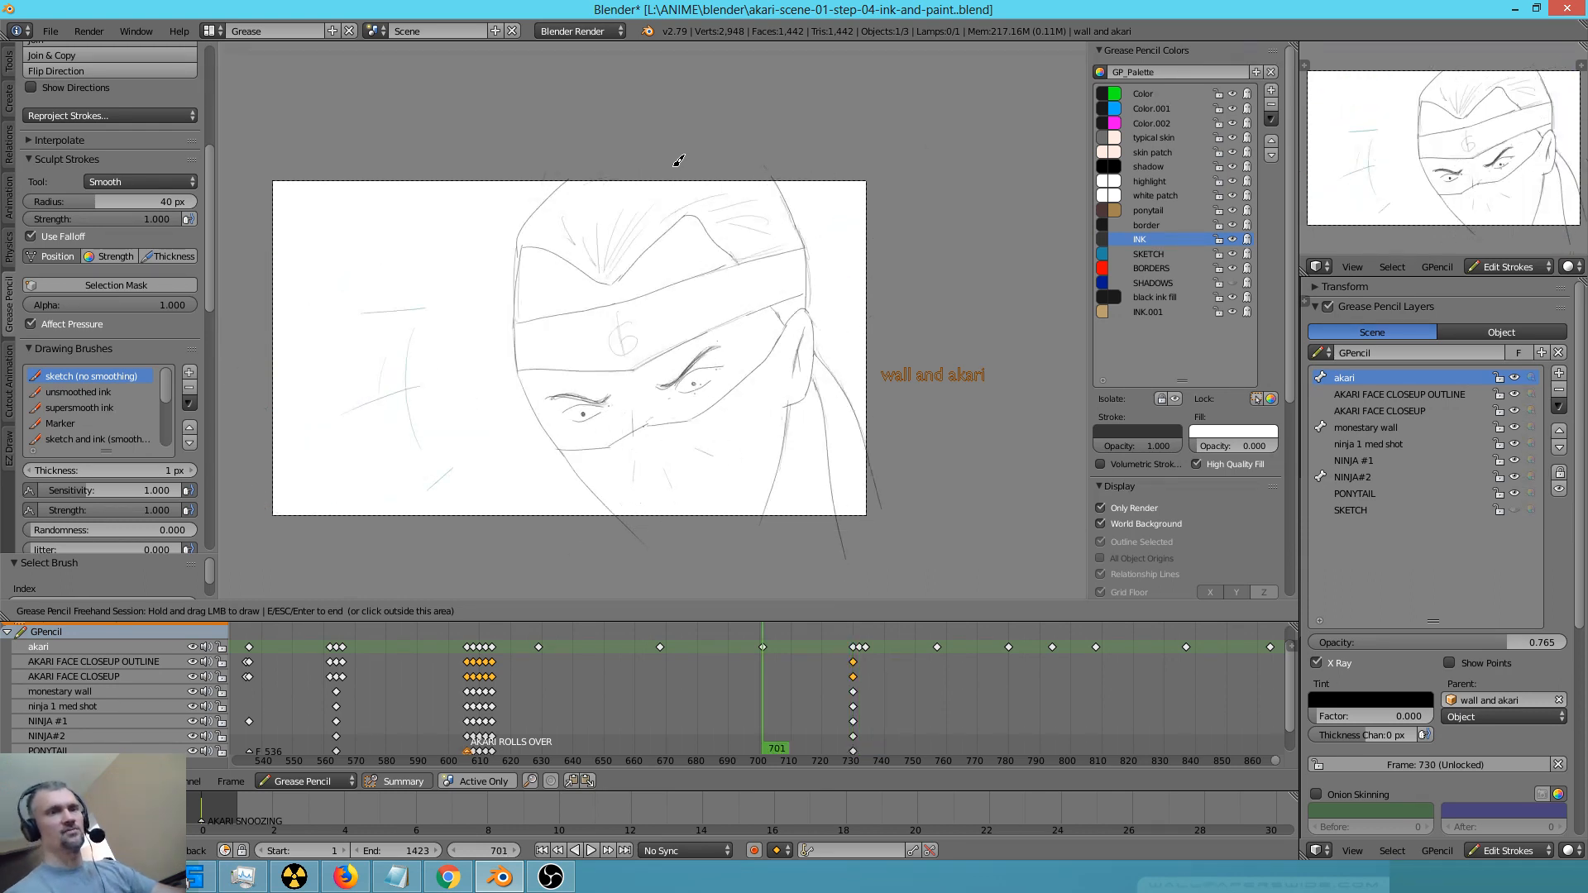
right_click_drag(574, 156, 534, 211)
mouse_move(568, 141)
left_mouse_down()
mouse_move(496, 240)
mouse_move(517, 335)
left_mouse_up()
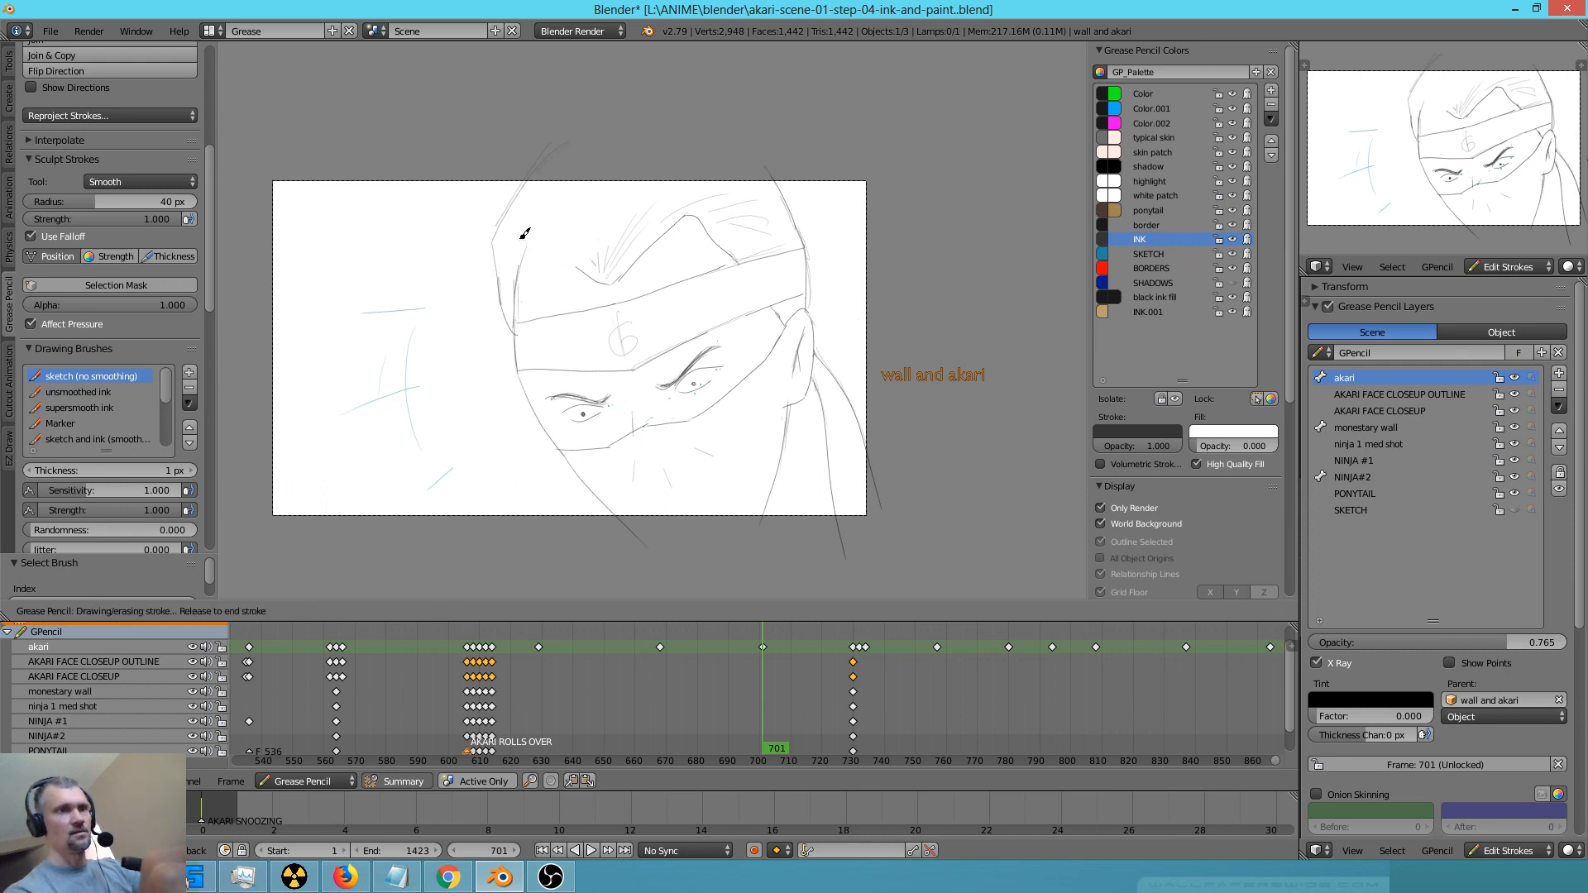
Compare the revised hair outline at frame 701 with the neighbouring close-up keyframes
key("Down")
key("Up")
key("Up")
key("Down")
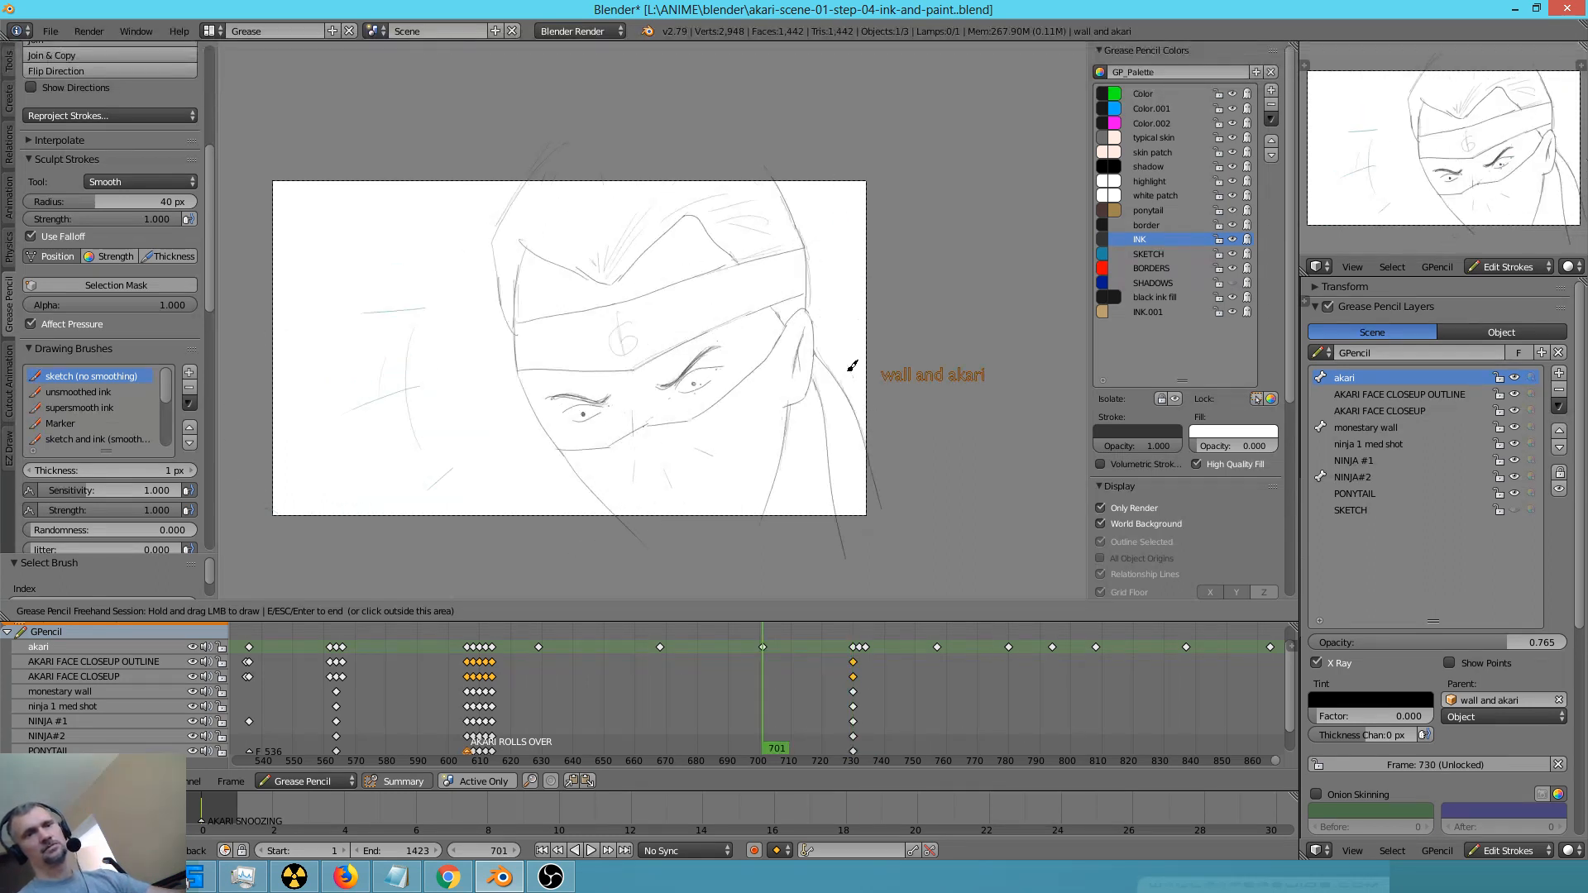
key("Up")
key("Right")
key("Right")
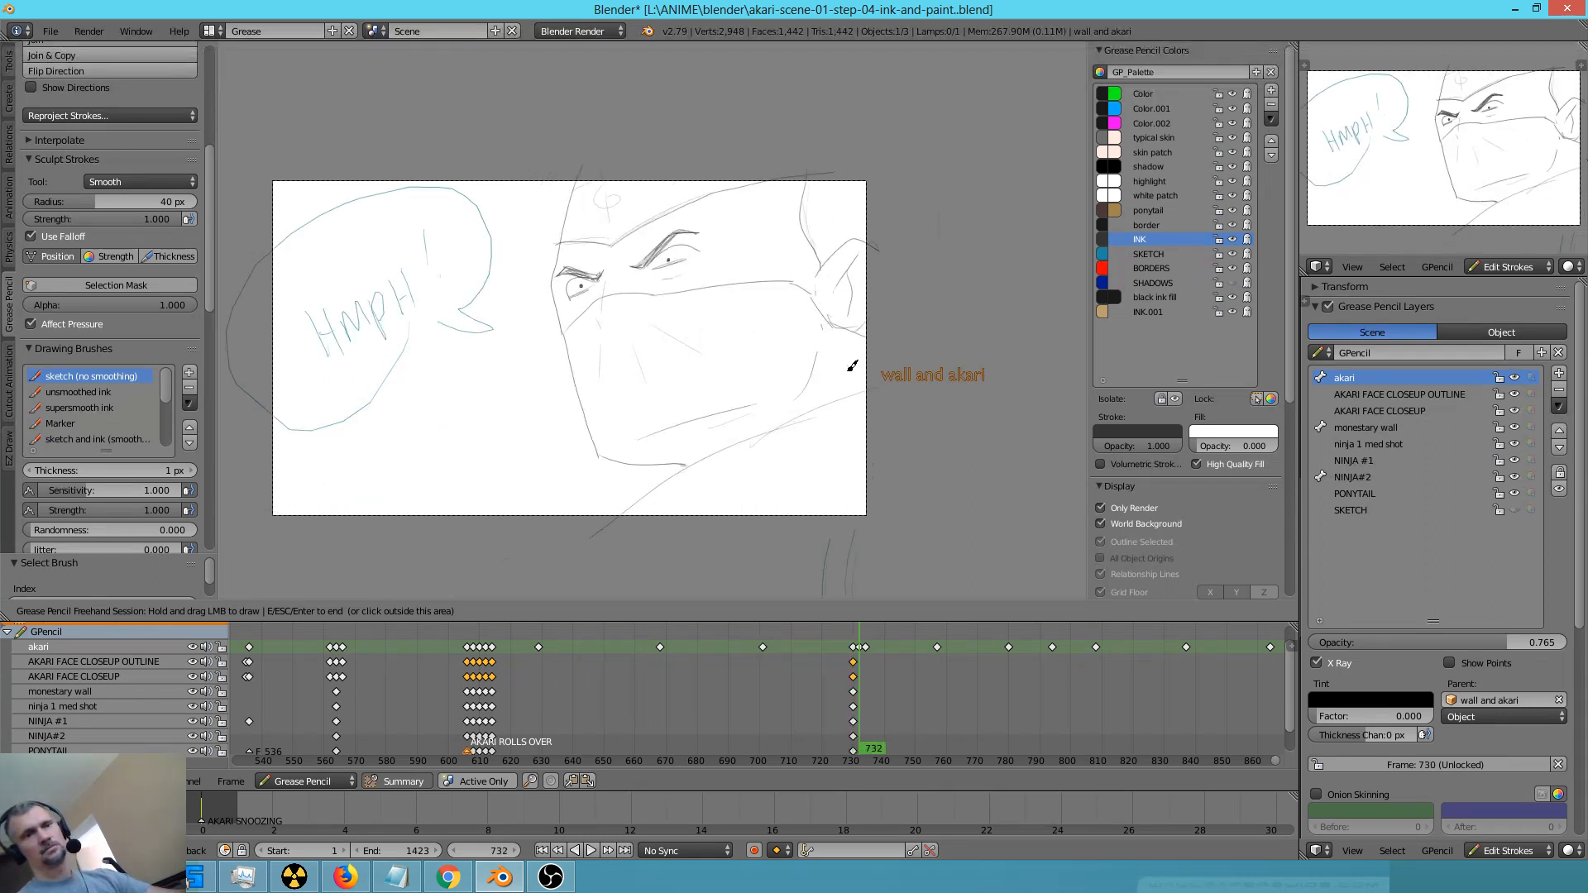
Go to frame 734 and ink the ninja's face outline, the jaw fold, the mask's upper edge and the ear
key("Down")
key("Up")
key("Up")
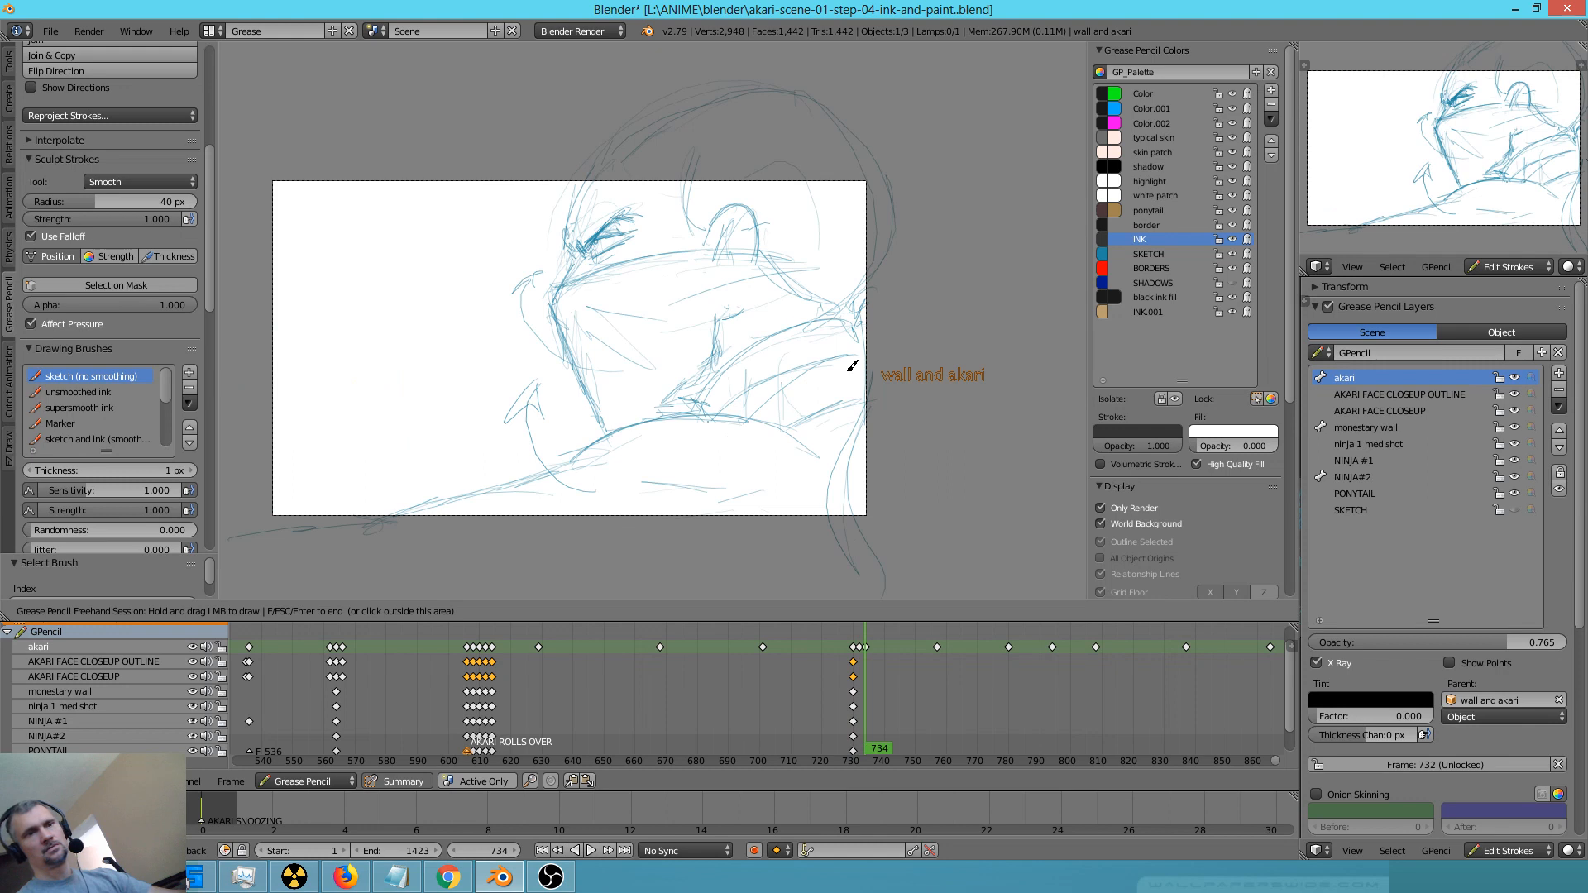
mouse_move(596, 171)
left_mouse_down()
mouse_move(550, 312)
mouse_move(612, 437)
left_mouse_up()
left_click_drag(717, 320, 717, 363)
mouse_move(568, 282)
left_mouse_down()
mouse_move(723, 236)
mouse_move(706, 248)
mouse_move(749, 205)
mouse_move(755, 263)
left_mouse_up()
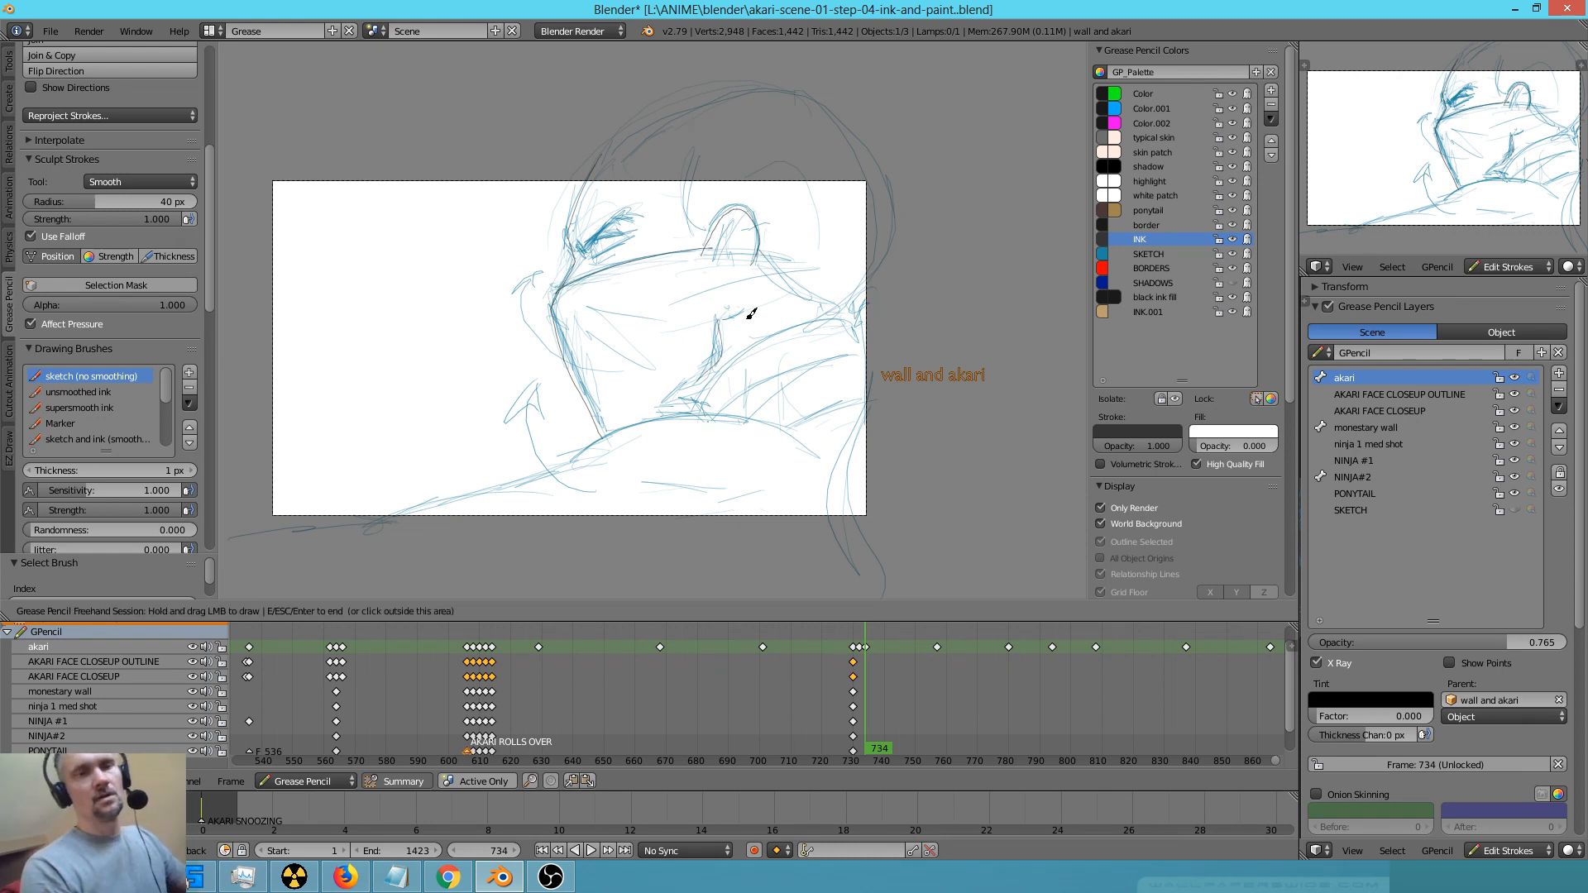
Redraw the upper edge of the ninja's mask at frame 734 and ink the sideburn and the narrowed eye
key("ctrl+z")
mouse_move(568, 285)
left_mouse_down()
mouse_move(623, 266)
mouse_move(865, 309)
left_mouse_up()
mouse_move(709, 222)
left_mouse_down()
mouse_move(752, 241)
mouse_move(749, 266)
mouse_move(706, 273)
mouse_move(712, 261)
left_mouse_up()
left_click_drag(694, 164, 709, 230)
left_click_drag(578, 251, 640, 224)
left_click_drag(582, 251, 638, 223)
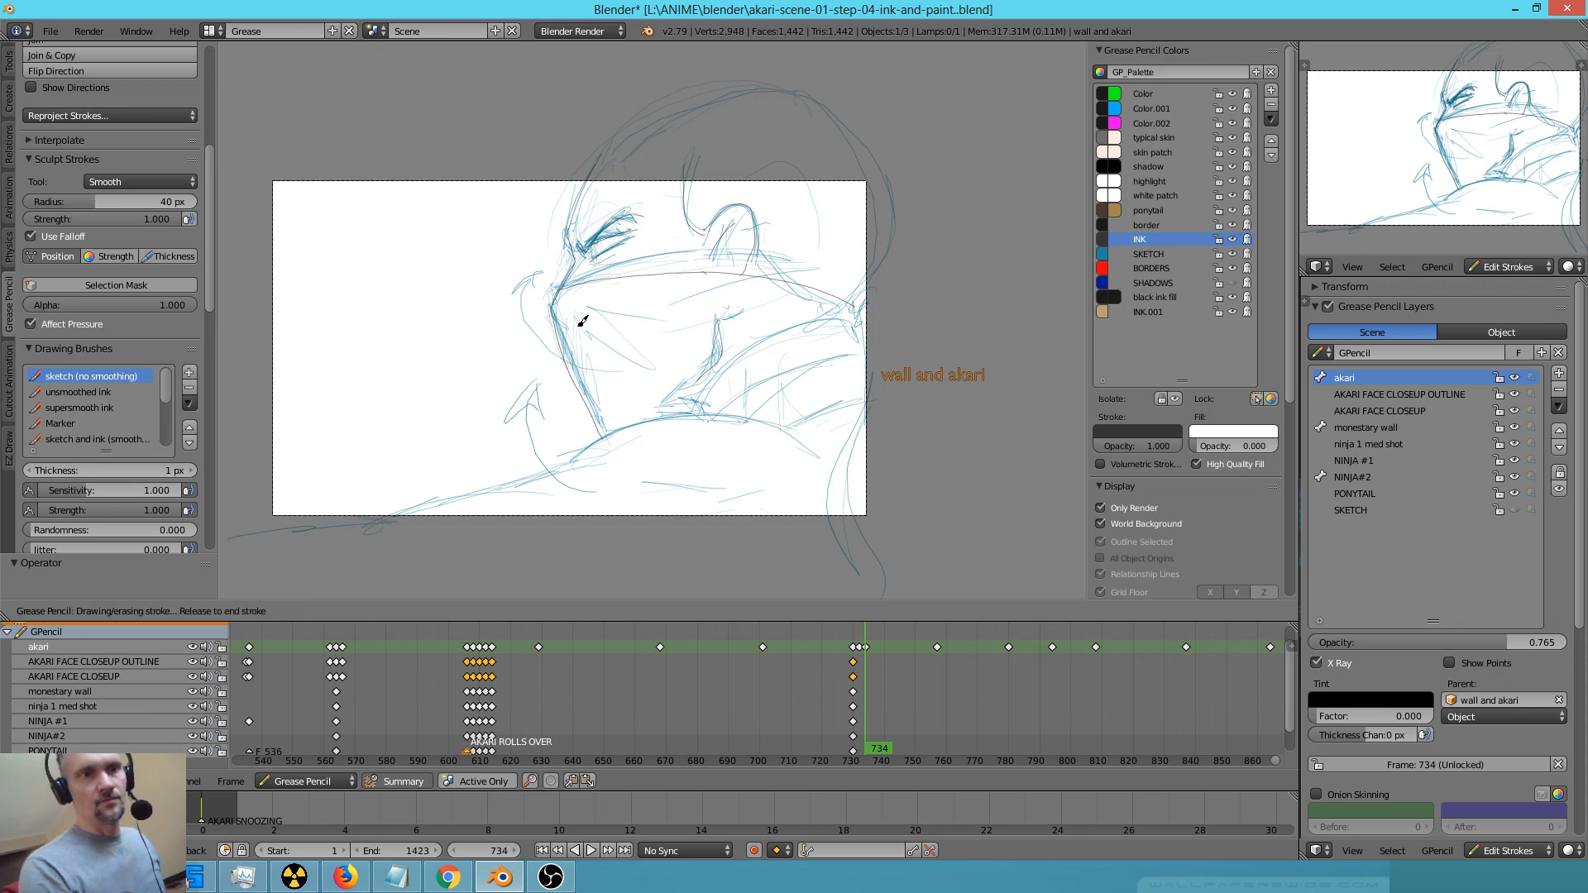
Ink the shoulder line, the scarf's edge and folds, and the curved line behind the neck beyond the camera border
mouse_move(802, 428)
left_mouse_down()
mouse_move(603, 433)
mouse_move(575, 459)
mouse_move(365, 525)
left_mouse_up()
left_click_drag(702, 385, 862, 305)
left_click_drag(778, 384, 759, 385)
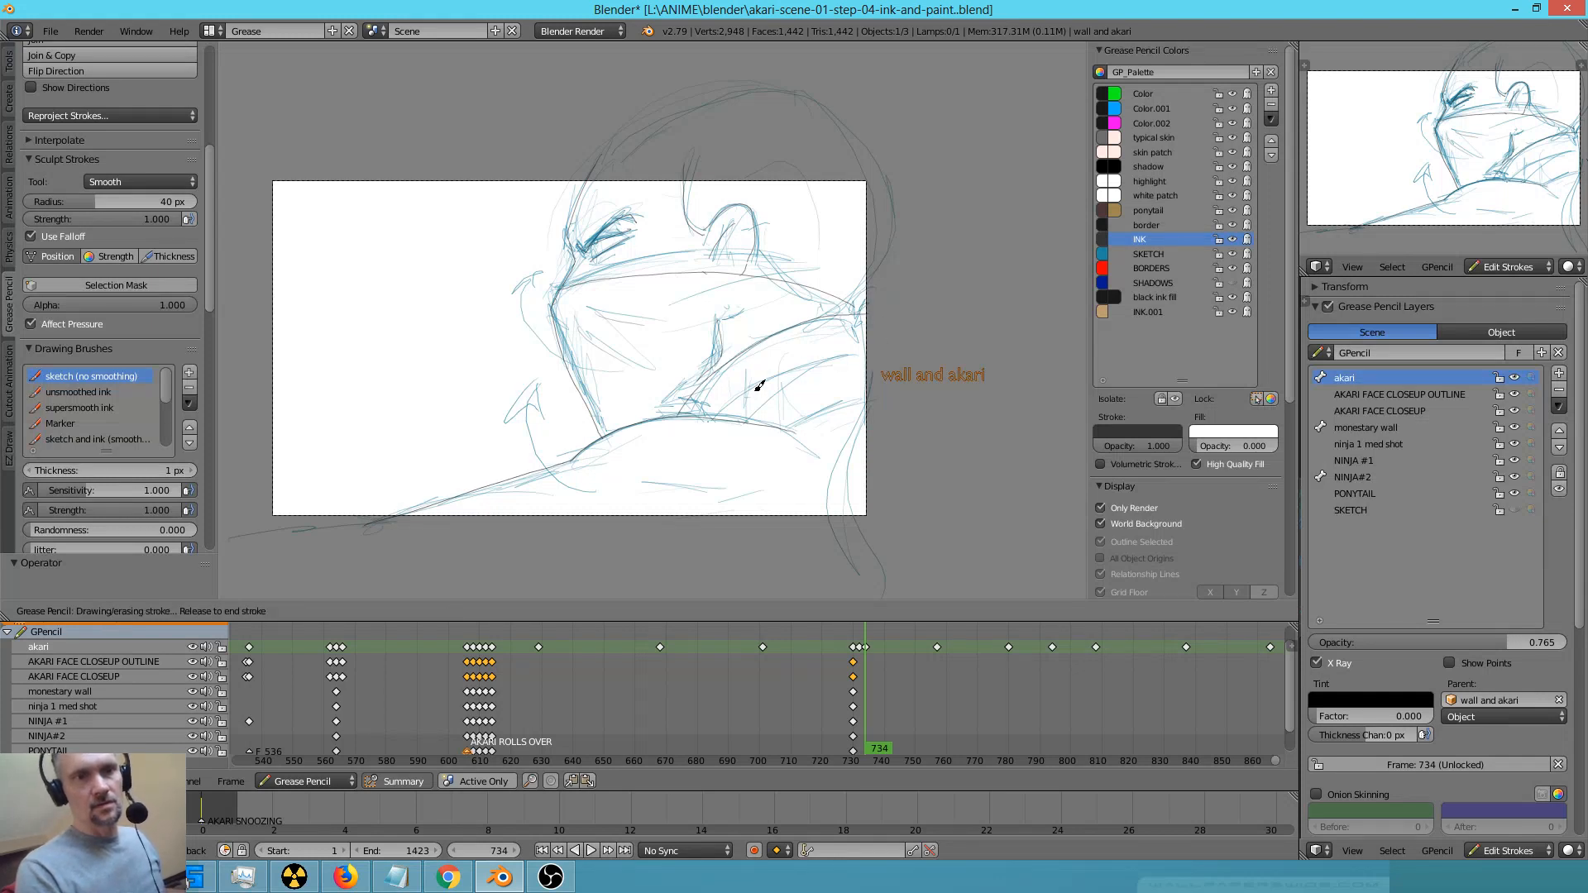
left_click_drag(879, 396, 883, 398)
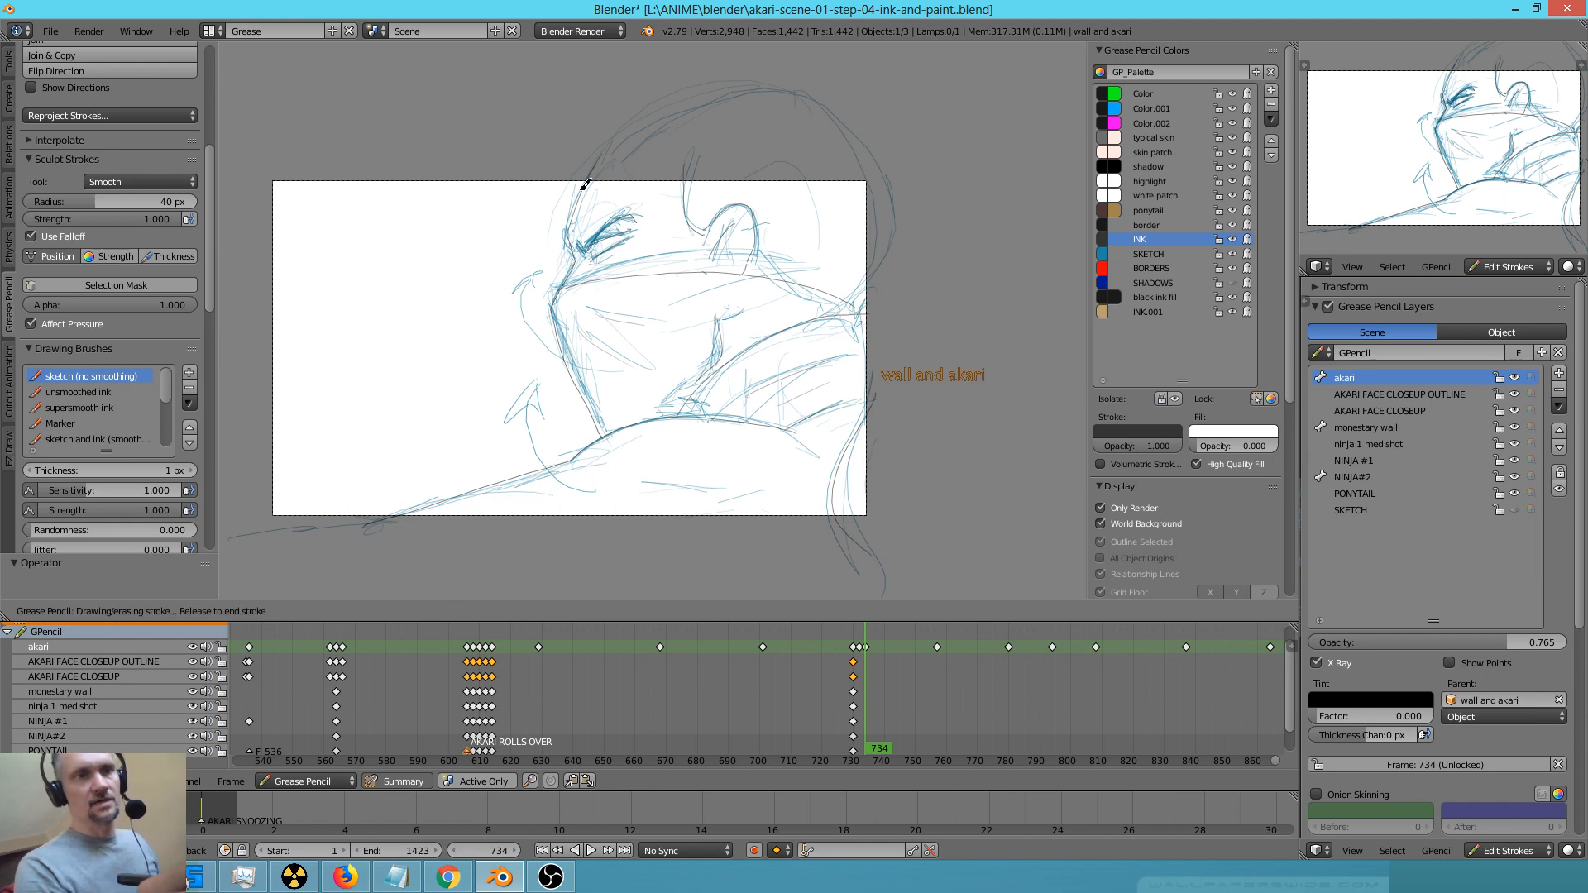
Hide the SKETCH colour and smooth the inked outlines of the face and scarf with the Smooth sculpt brush
left_click(1231, 252)
left_click(1232, 254)
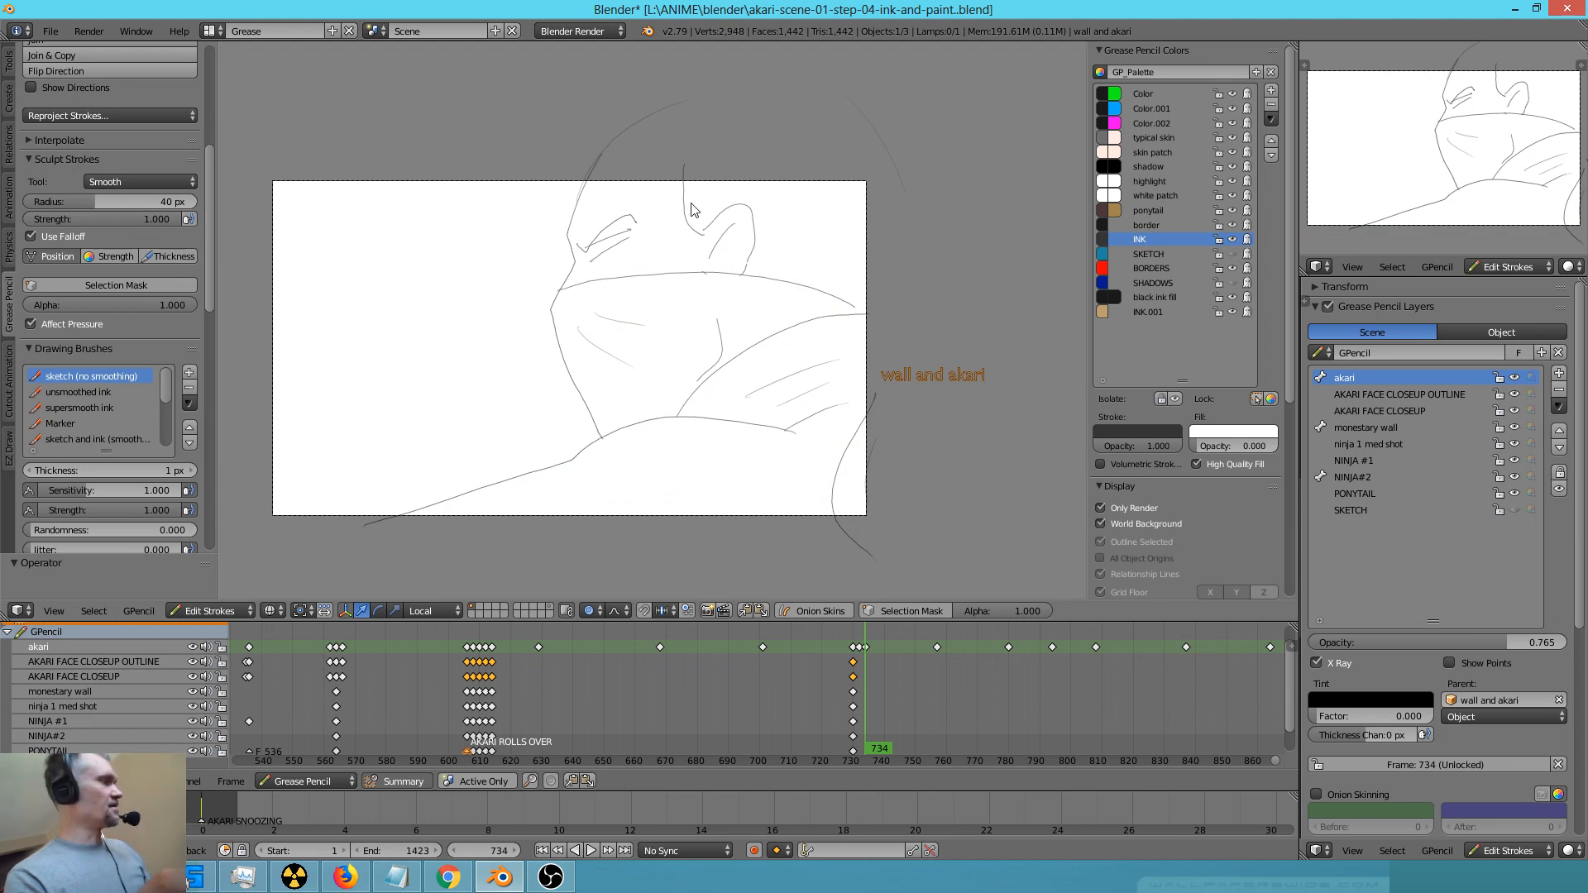
mouse_move(707, 163)
left_mouse_down()
mouse_move(638, 124)
mouse_move(591, 177)
left_mouse_up()
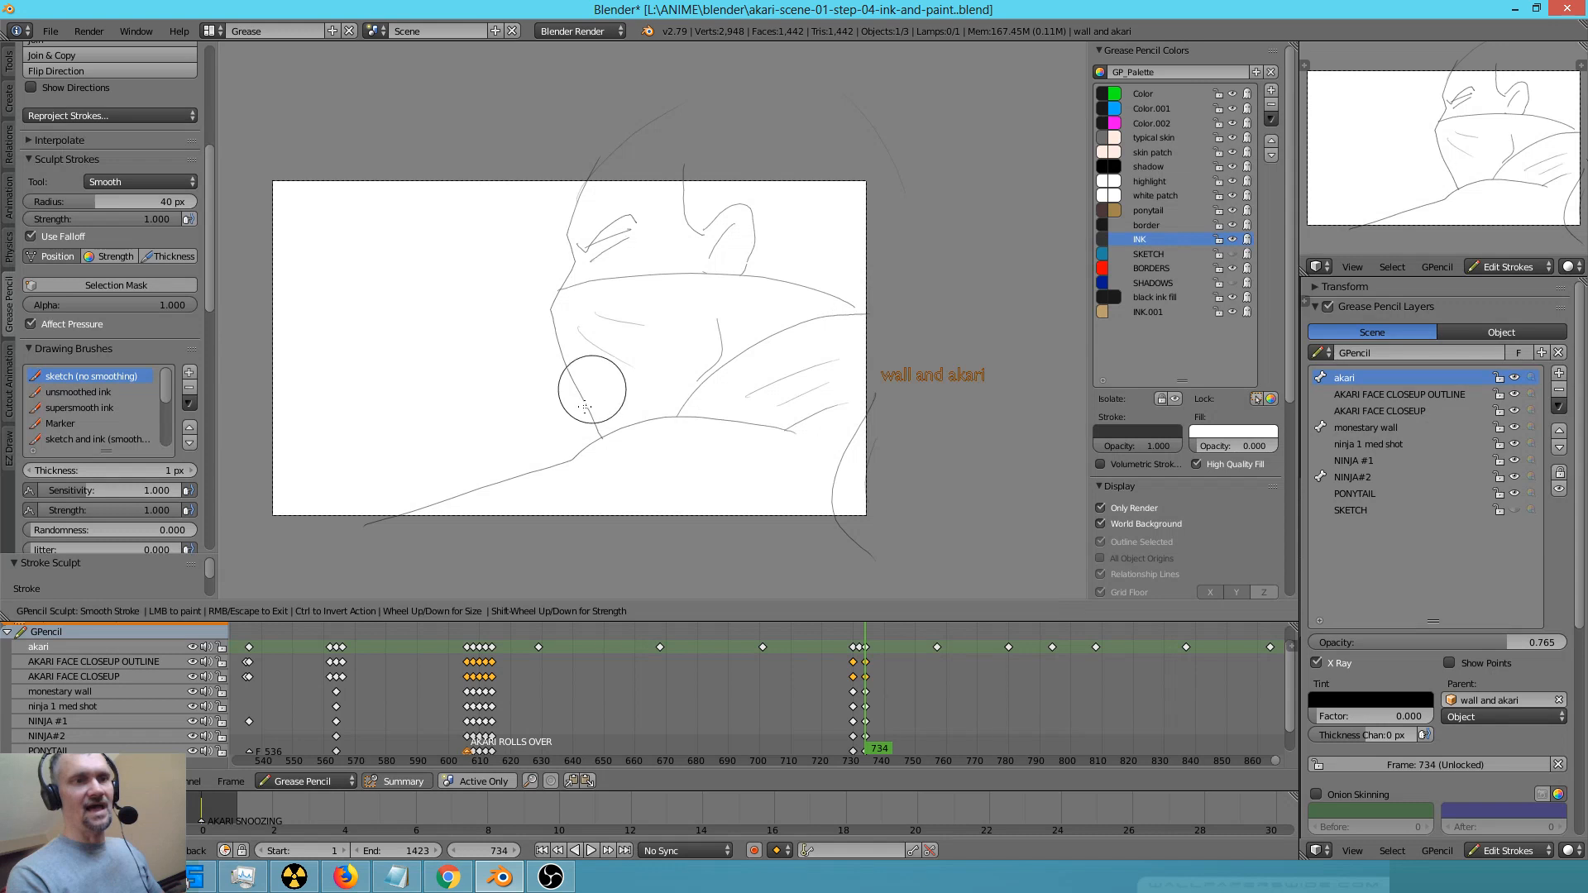
key("e")
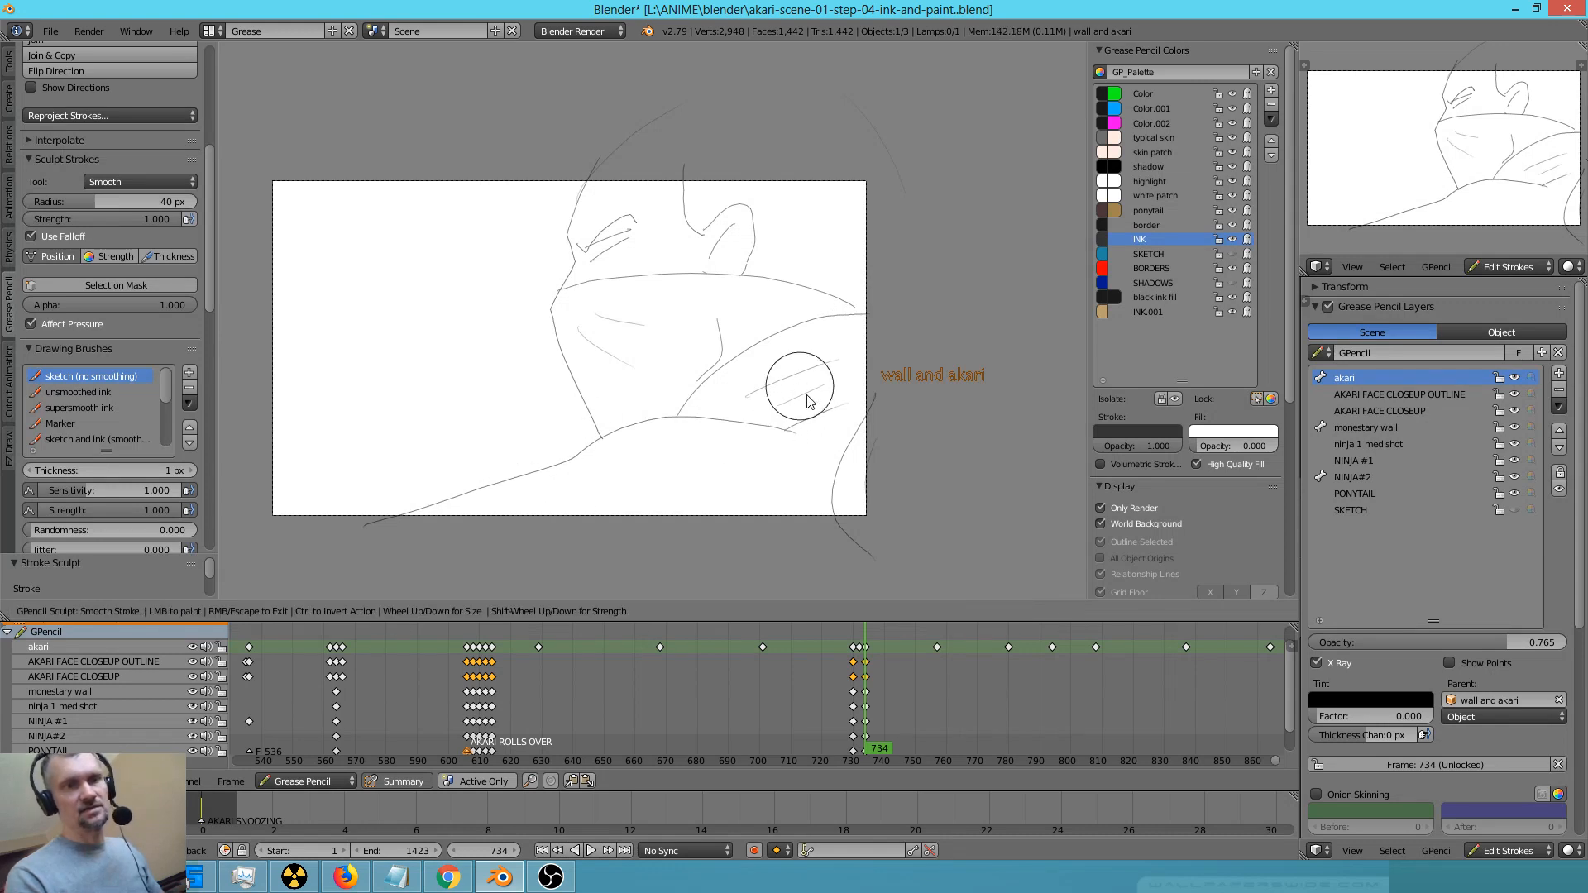
key("Escape")
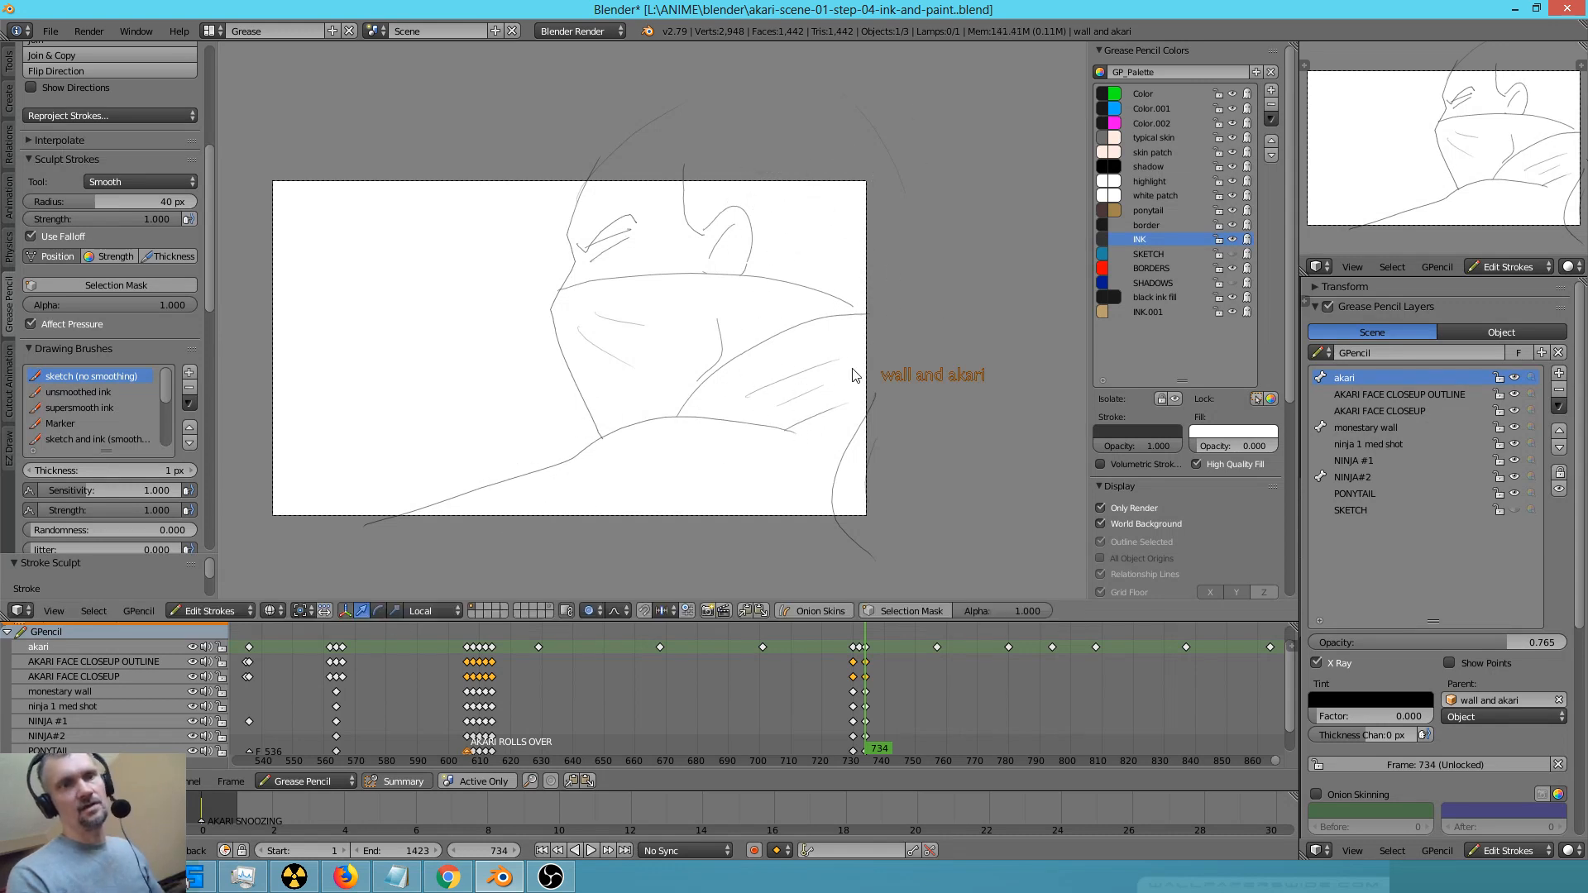
key("e")
key("Escape")
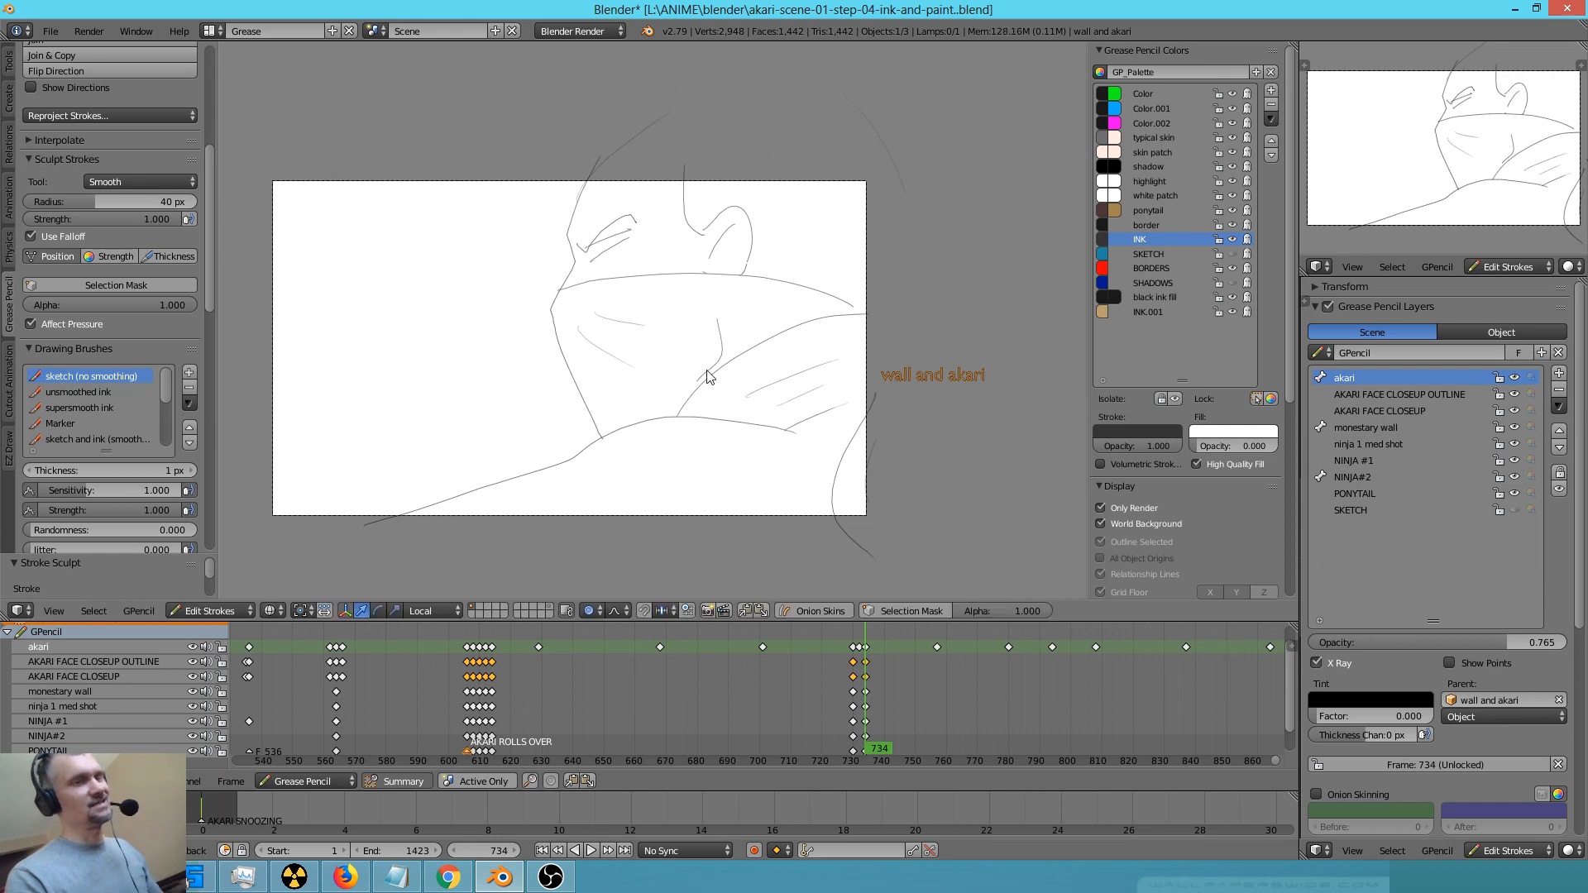
Try several test strokes in the empty area in front of the ninja's face and undo them
scroll(635, 391, "up", 7)
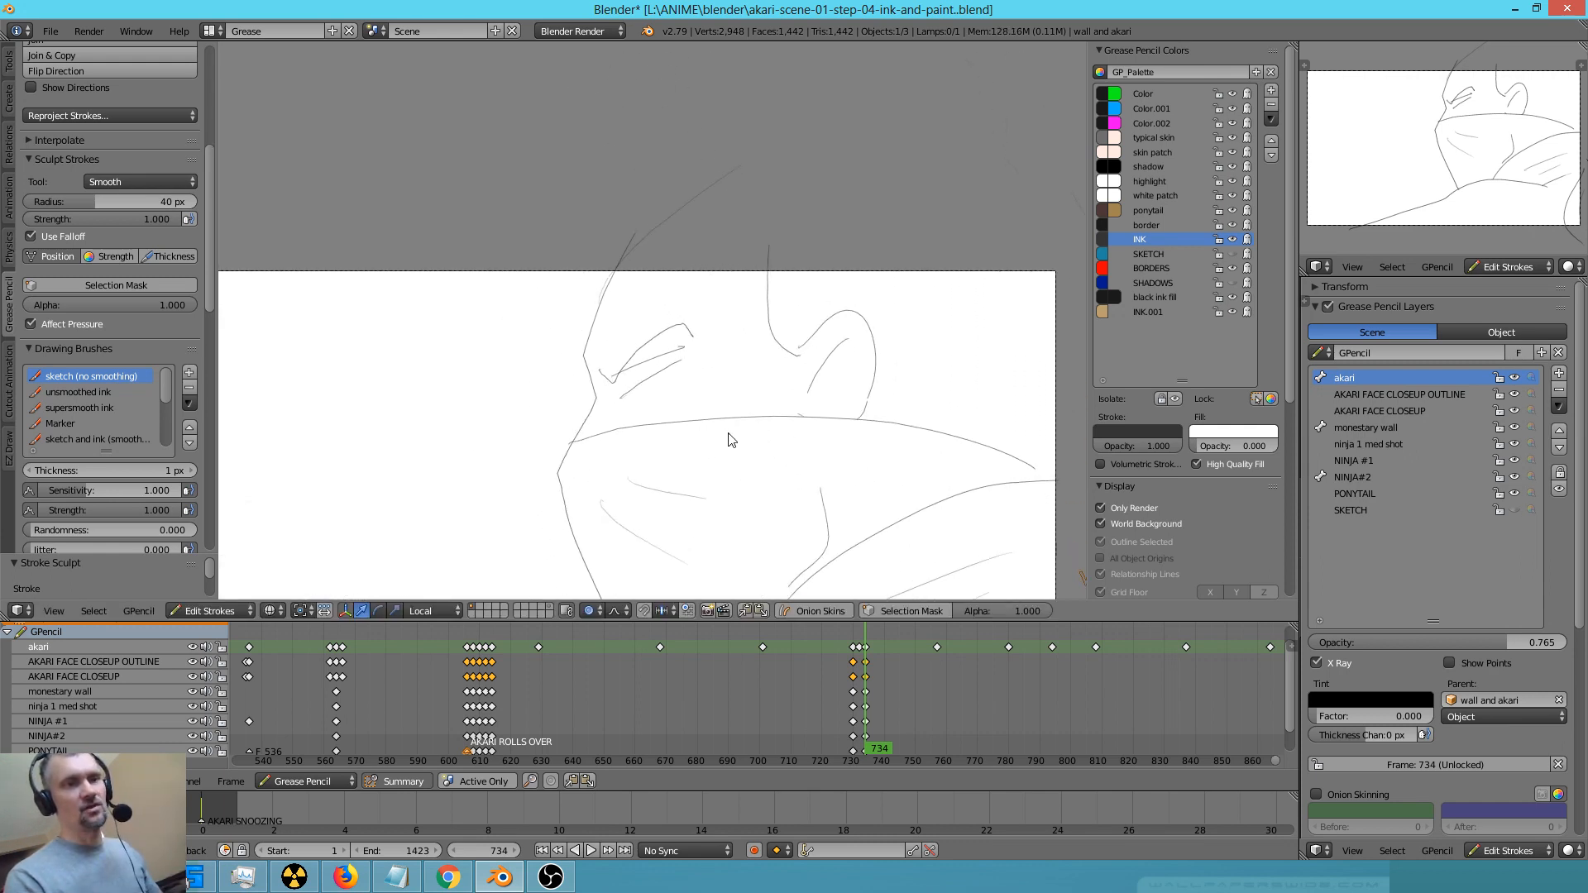
scroll(975, 284, "down", 3)
left_click_drag(338, 434, 589, 241)
key("ctrl+z")
mouse_move(356, 496)
left_mouse_down()
mouse_move(414, 429)
mouse_move(478, 420)
left_mouse_up()
key("ctrl+z")
scroll(776, 361, "up", 2)
mouse_move(536, 384)
left_mouse_down()
mouse_move(564, 395)
mouse_move(744, 274)
mouse_move(766, 288)
left_mouse_up()
key("ctrl+z")
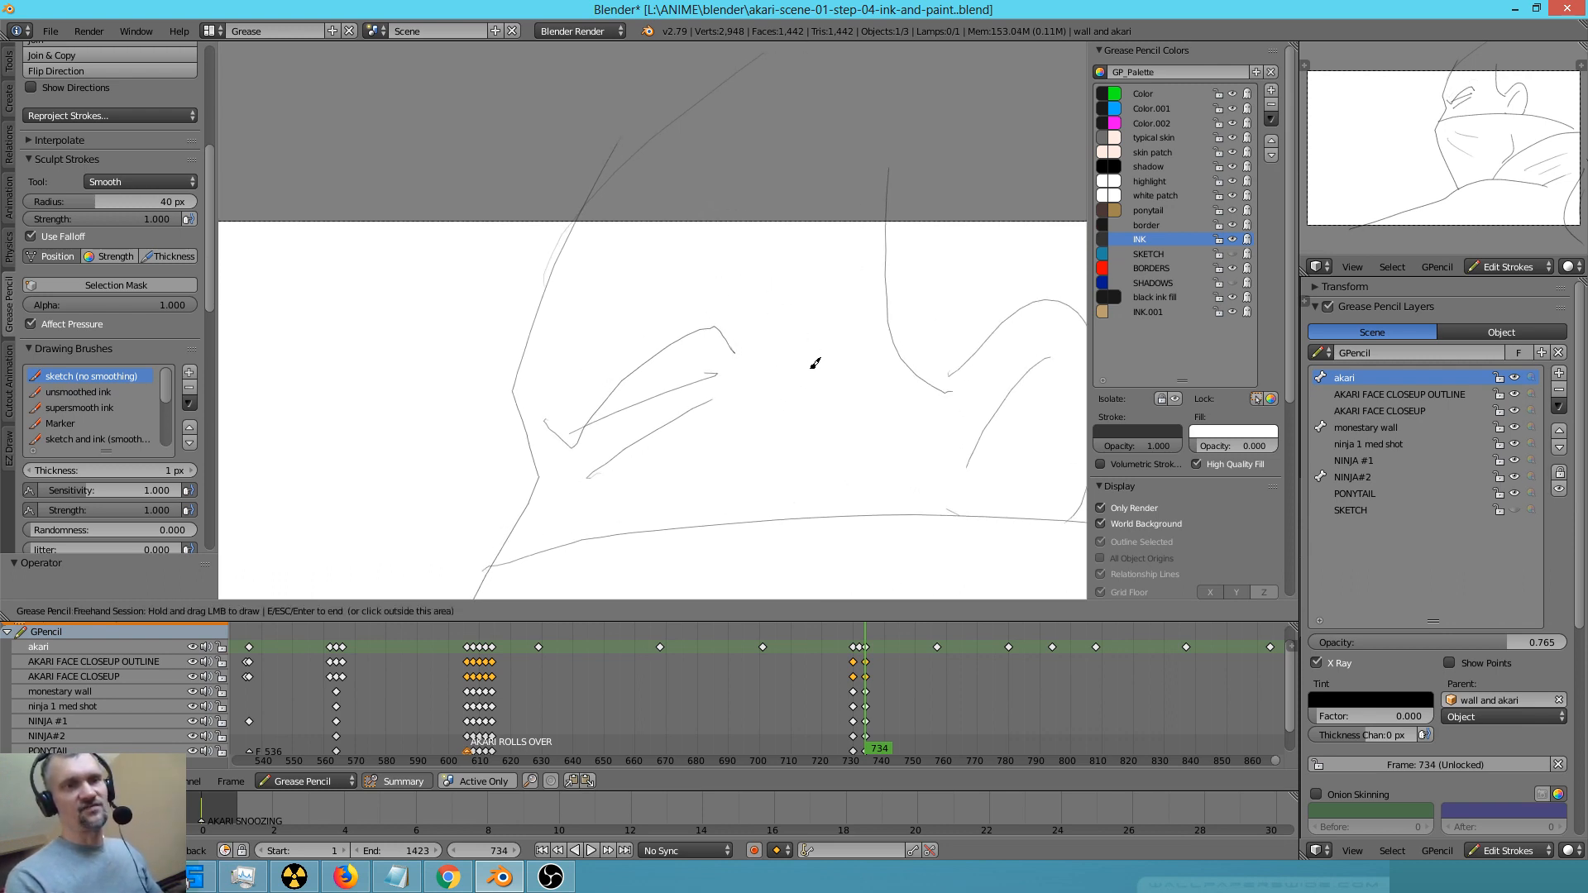
Draw a short wavy test stroke in front of the ninja's face and smooth it with the sculpt brush
scroll(815, 365, "down", 5)
left_click_drag(516, 398, 547, 391)
scroll(603, 365, "up", 4)
scroll(467, 492, "up", 6)
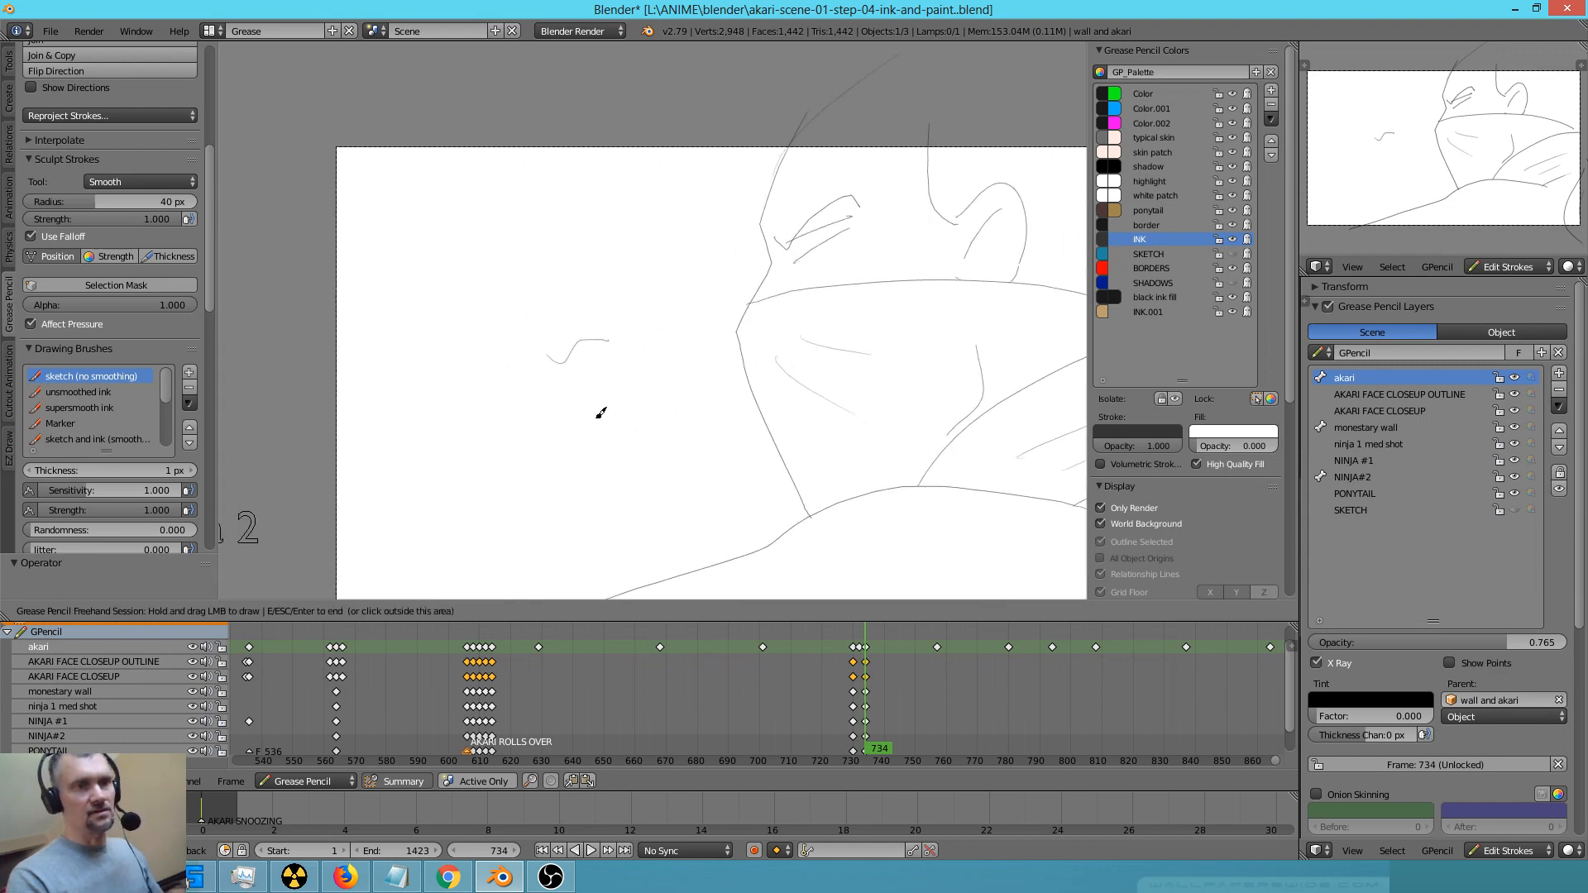
middle_click_drag(510, 424, 691, 342, "shift")
key("e")
key("e")
mouse_move(528, 406)
left_mouse_down()
mouse_move(563, 326)
mouse_move(499, 407)
mouse_move(719, 319)
left_mouse_up()
key("Escape")
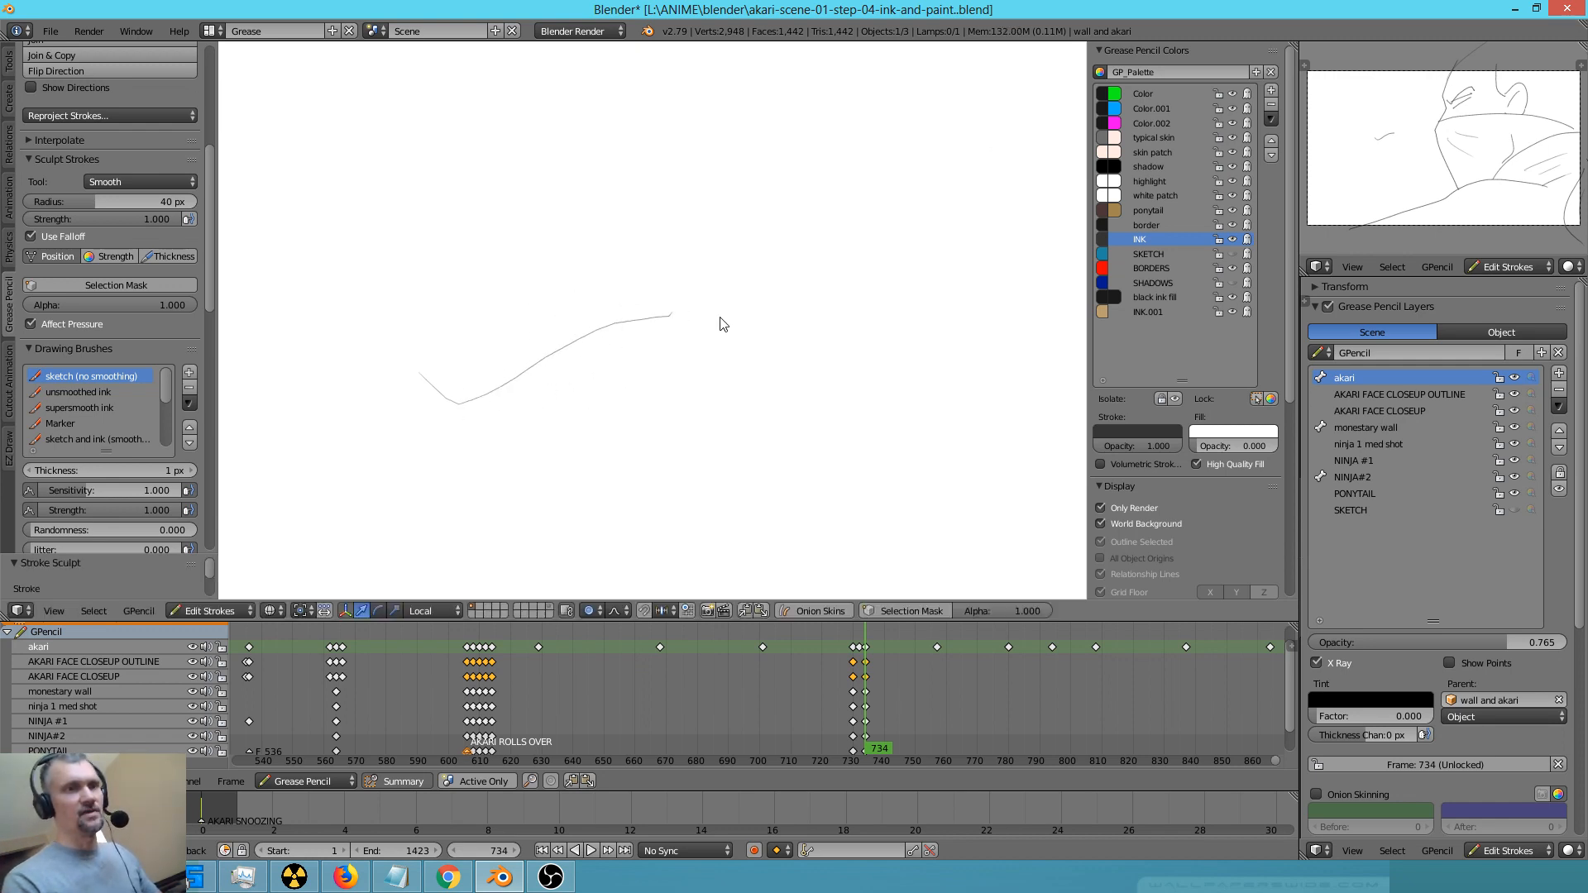
Delete the wavy test stroke from the empty area in front of the face
right_click(579, 352)
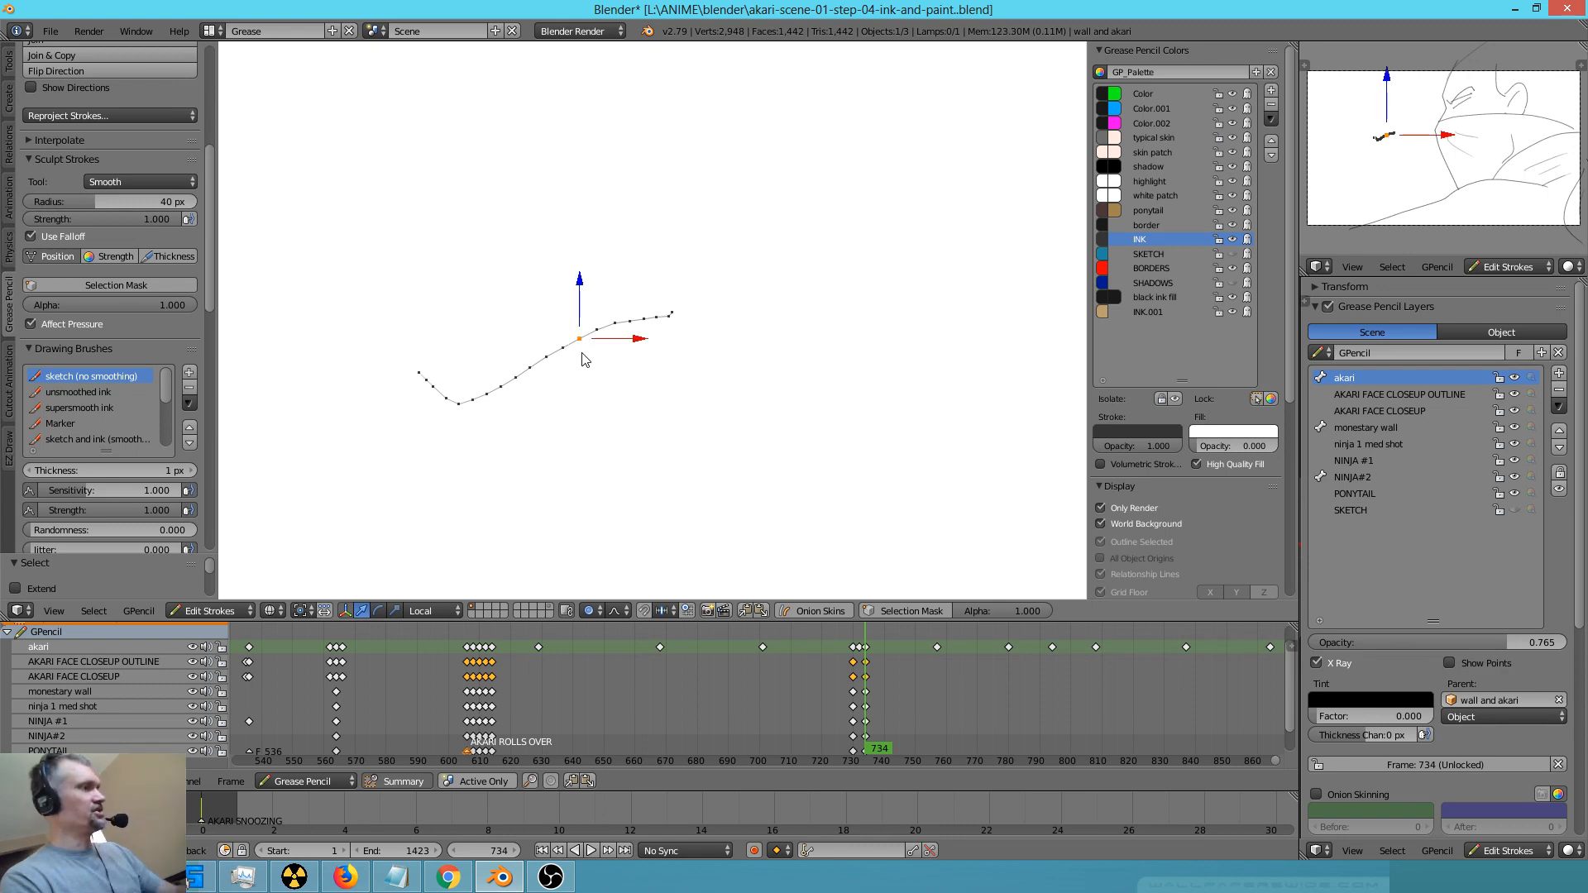
key("x")
left_click(582, 358)
scroll(766, 383, "down", 3)
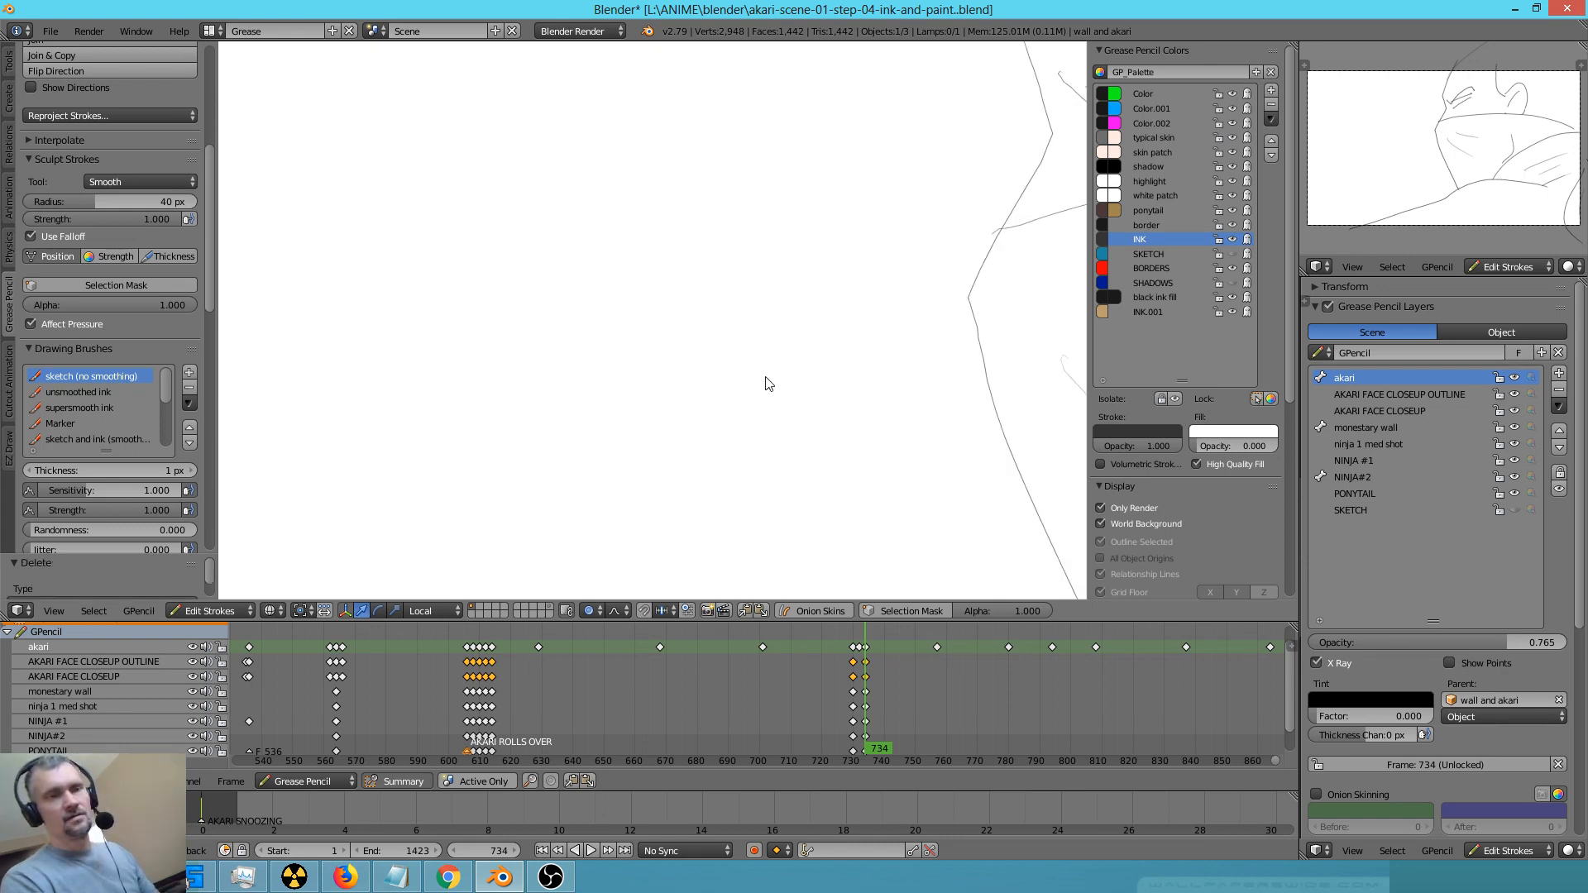
Ink the inner fold of the ninja's ear and thicken the ear's front edge
middle_click_drag(992, 351, 631, 390, "shift")
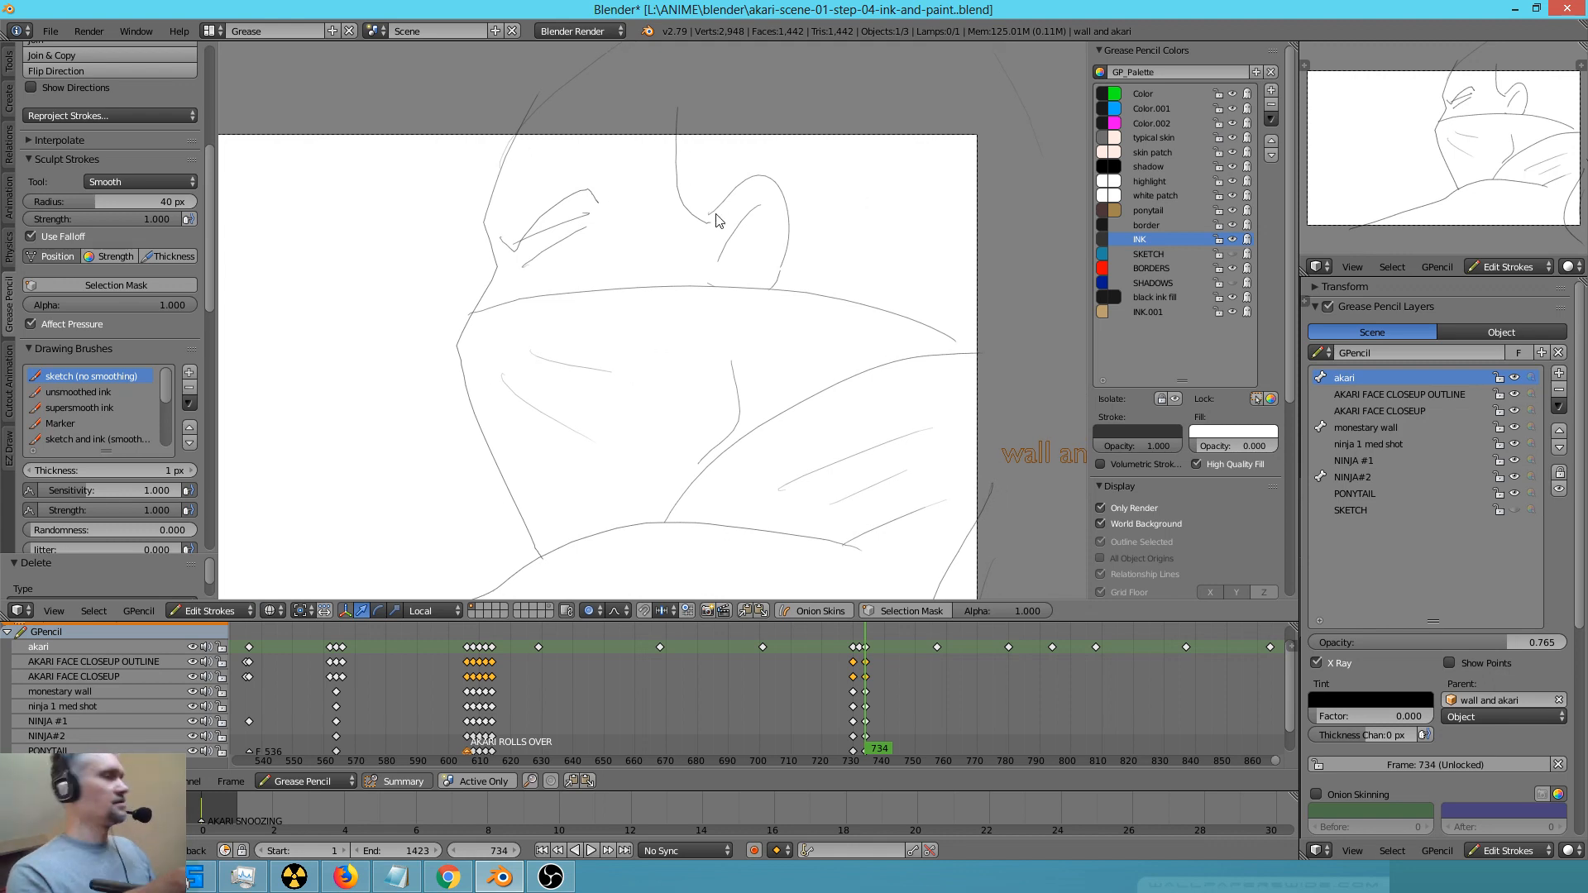
key("d")
mouse_move(717, 217)
left_mouse_down()
mouse_move(748, 181)
mouse_move(755, 263)
mouse_move(740, 226)
left_mouse_up()
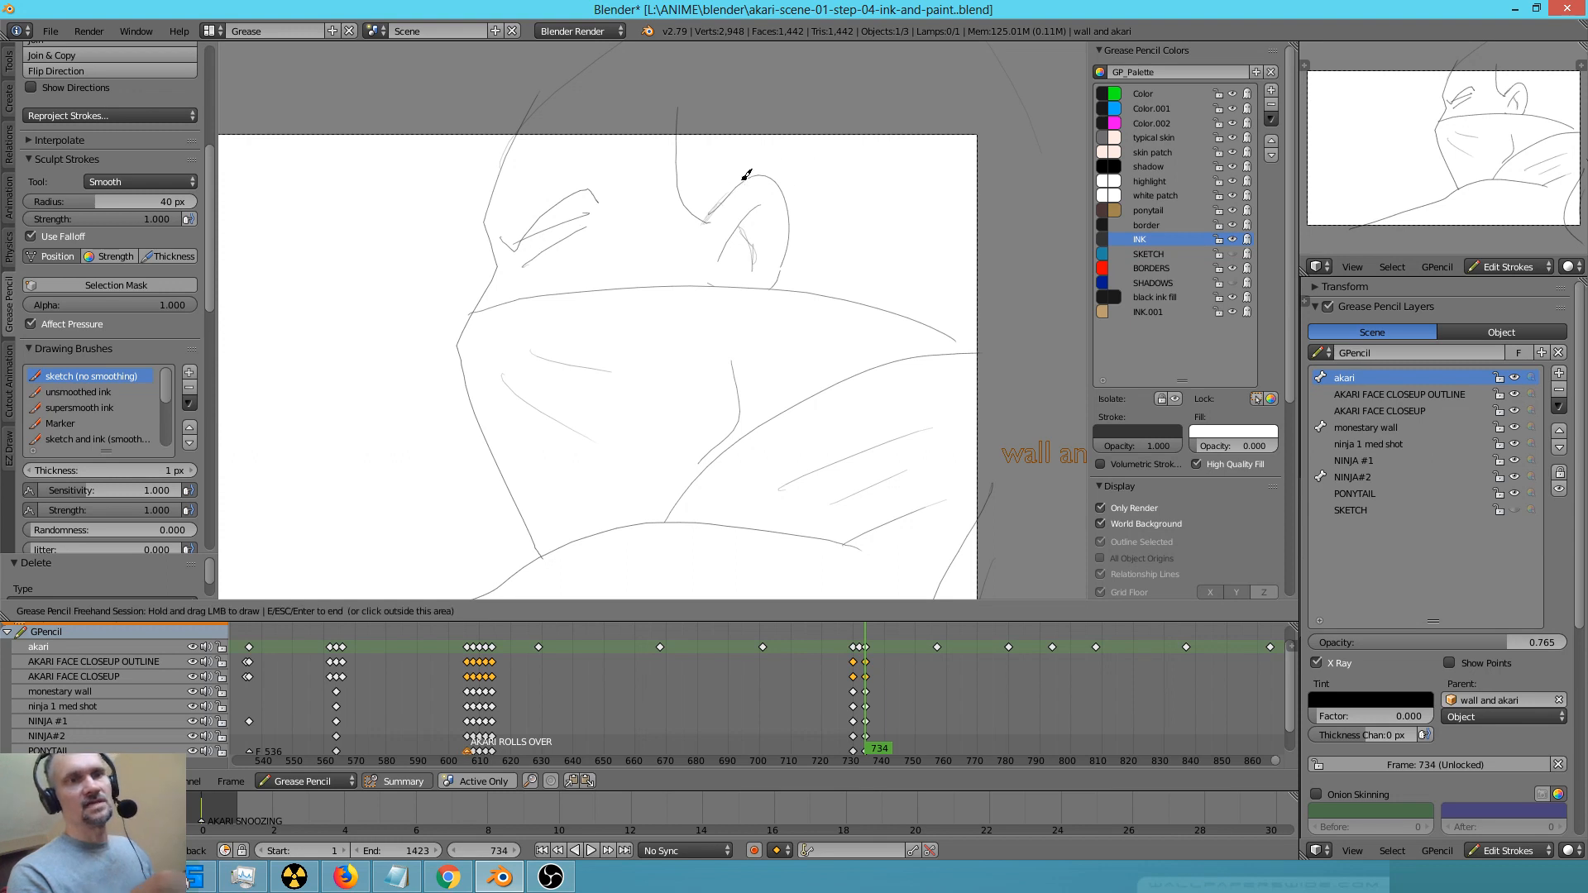
Thicken the ninja's brow and eyelid lines with layered strokes and ink the small dark pupil at the inner corner
mouse_move(506, 238)
left_mouse_down()
mouse_move(578, 184)
mouse_move(513, 241)
mouse_move(548, 220)
mouse_move(554, 248)
left_mouse_up()
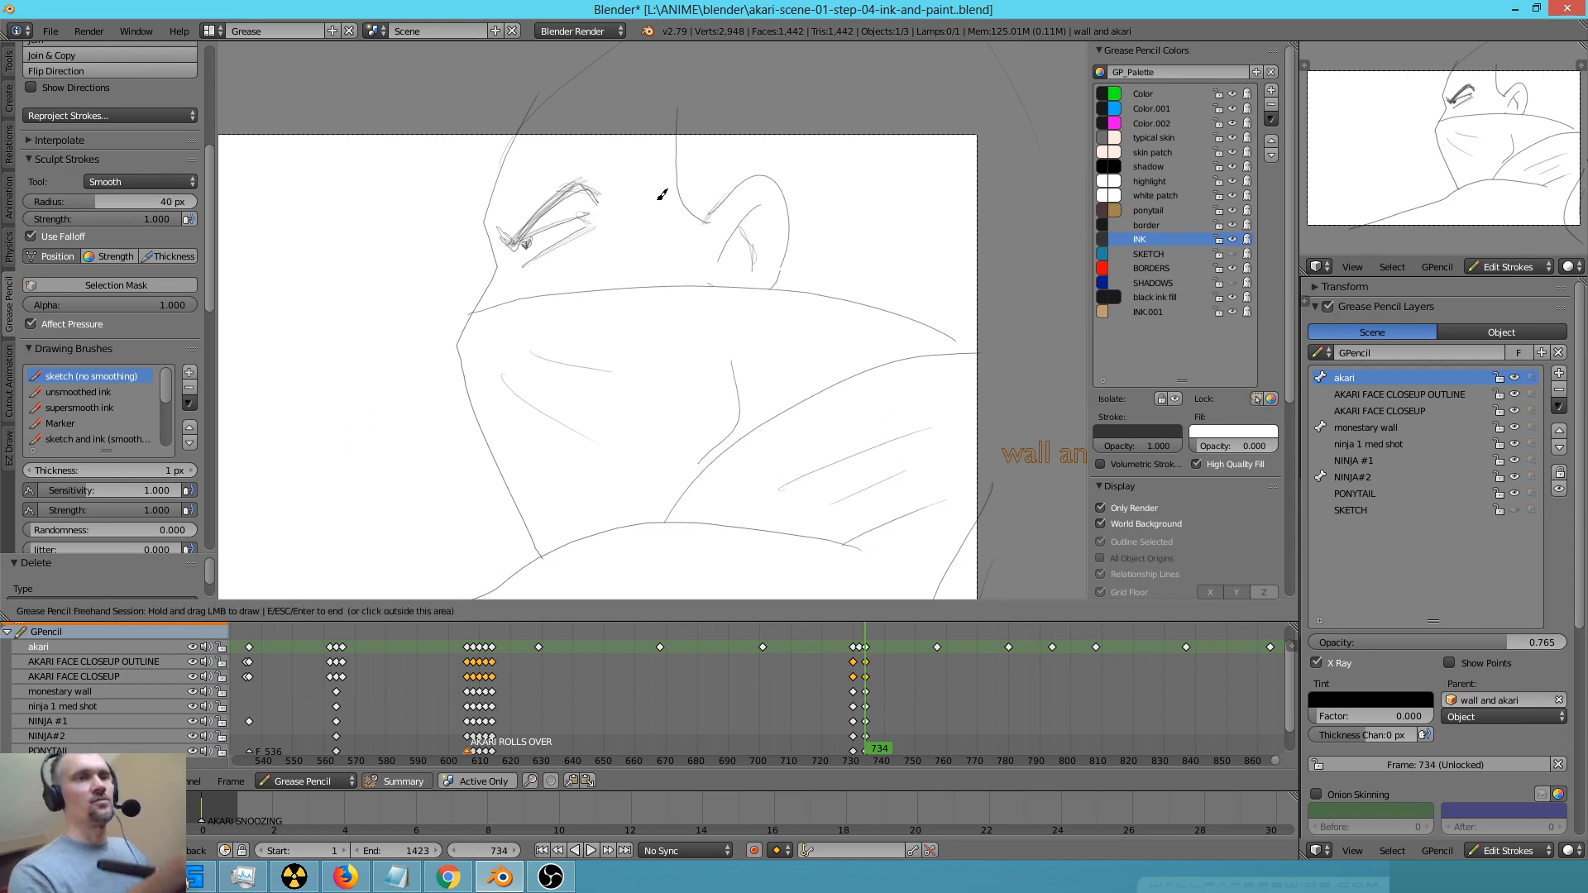
middle_click_drag(534, 285, 707, 131, "ctrl")
middle_click_drag(548, 199, 847, 458, "shift")
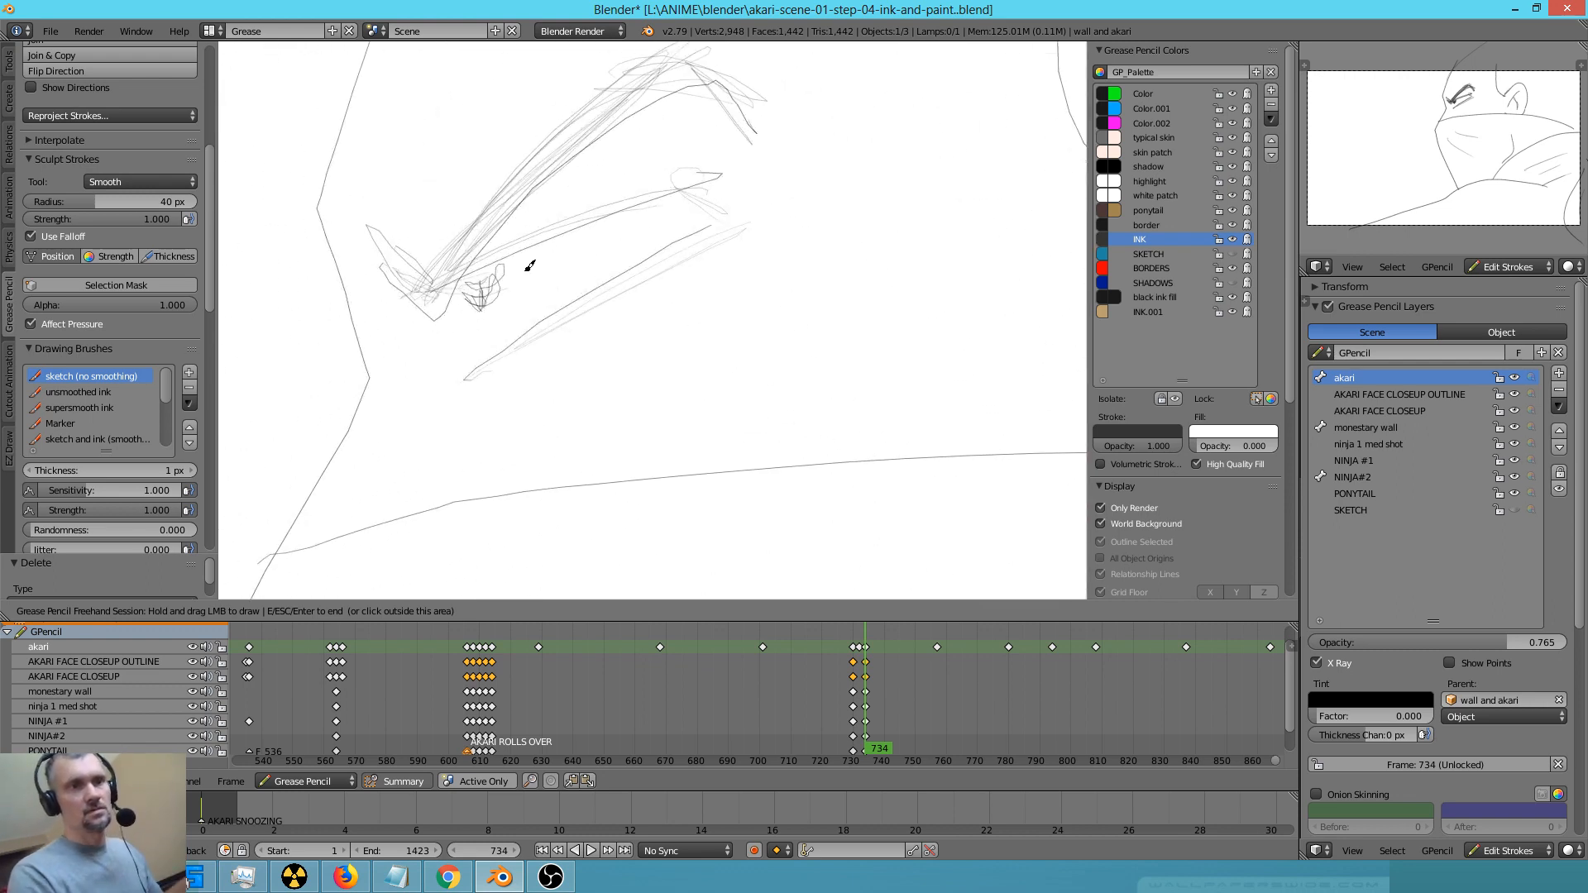
mouse_move(471, 273)
left_mouse_down()
mouse_move(488, 300)
mouse_move(369, 221)
mouse_move(475, 284)
mouse_move(538, 163)
mouse_move(593, 118)
mouse_move(698, 71)
mouse_move(727, 87)
left_mouse_up()
scroll(653, 225, "down", 3)
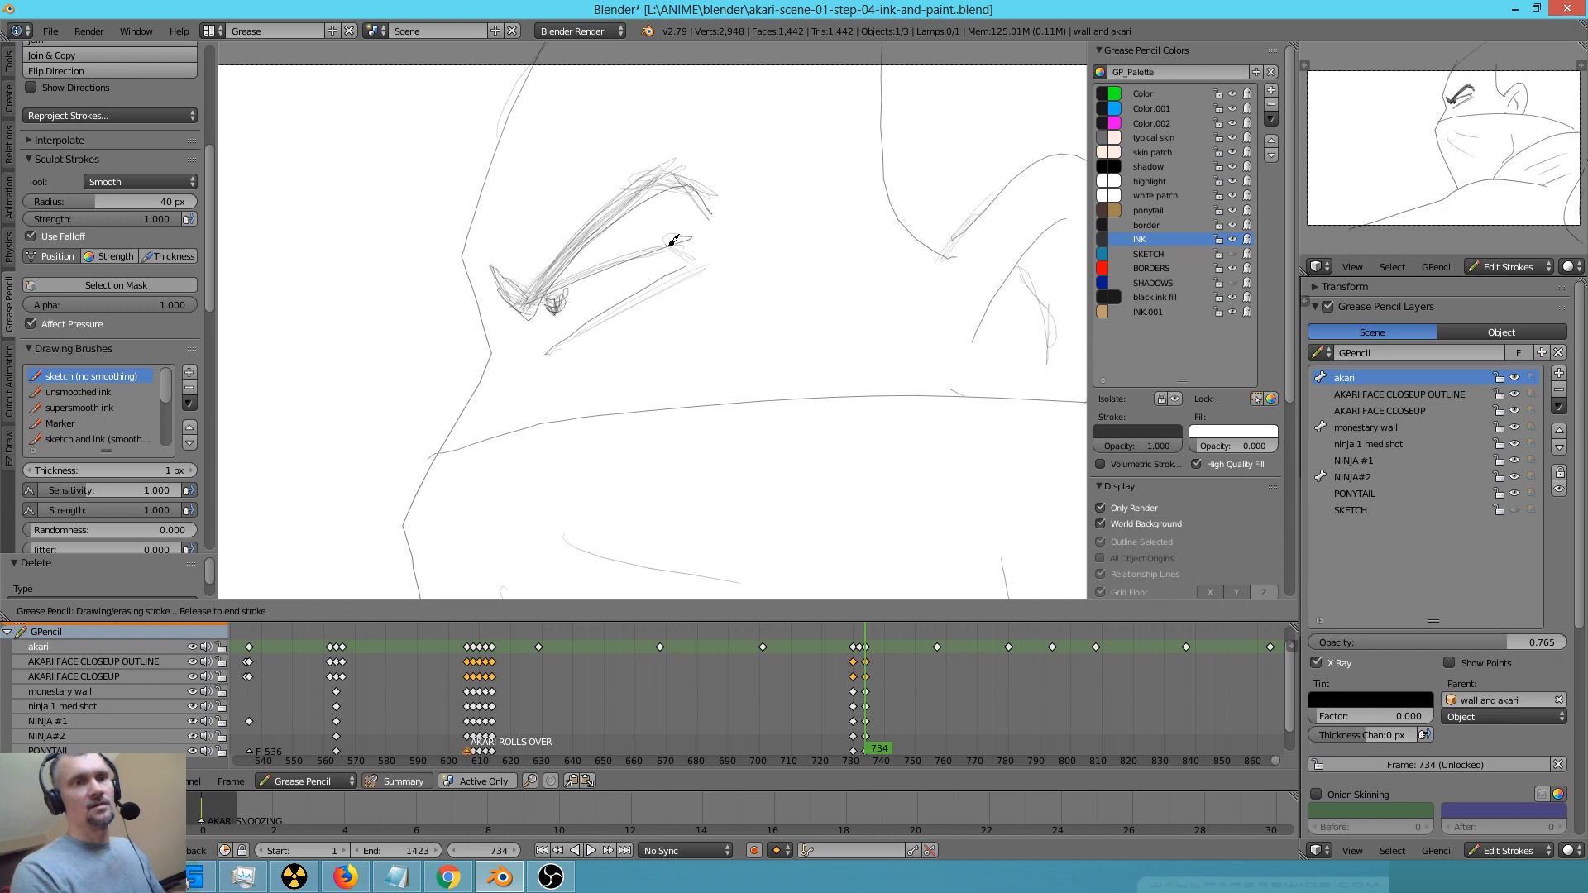
Clean up the outer tip of the ninja's lower eye line and the stray strokes around it
left_click_drag(693, 230, 674, 235)
key("ctrl+z")
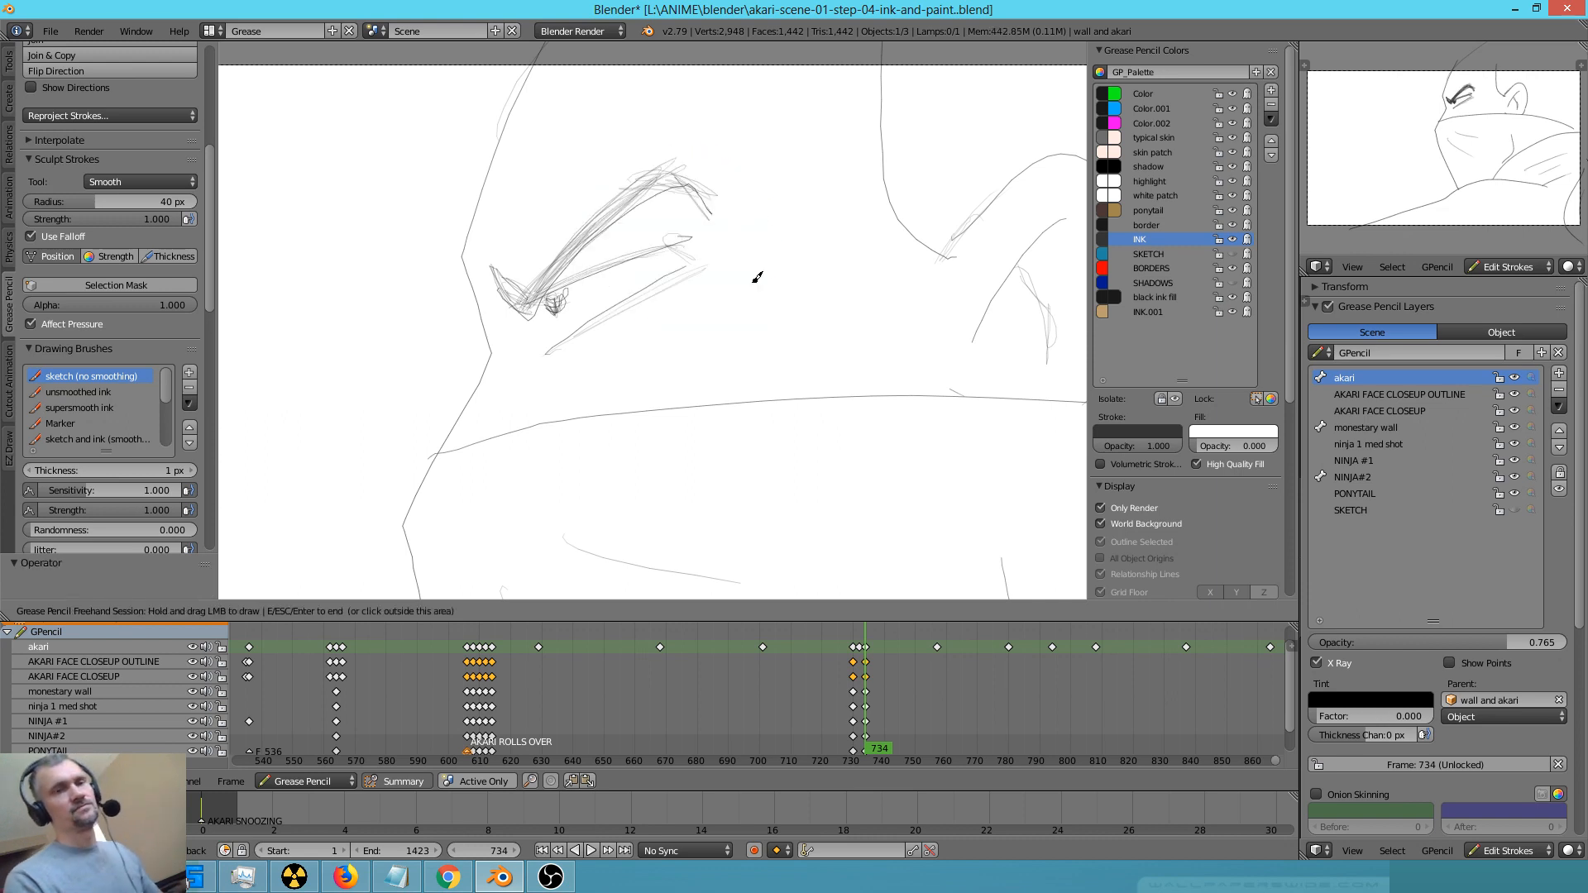
left_click_drag(840, 300, 827, 303)
scroll(827, 299, "up", 16)
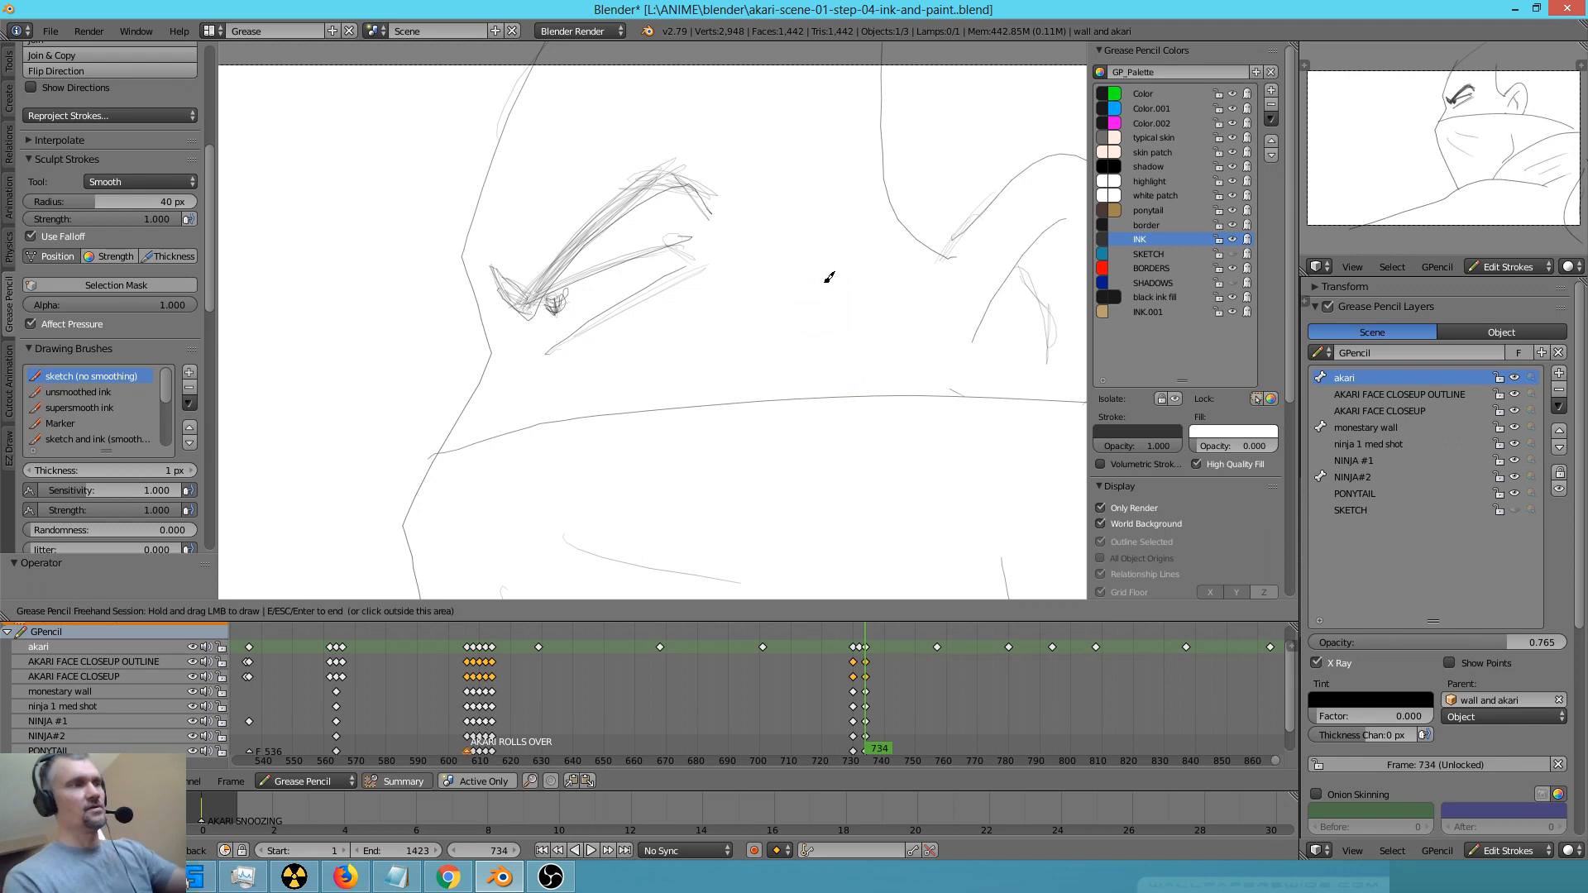
right_click_drag(677, 221, 763, 253)
right_click_drag(676, 134, 729, 196)
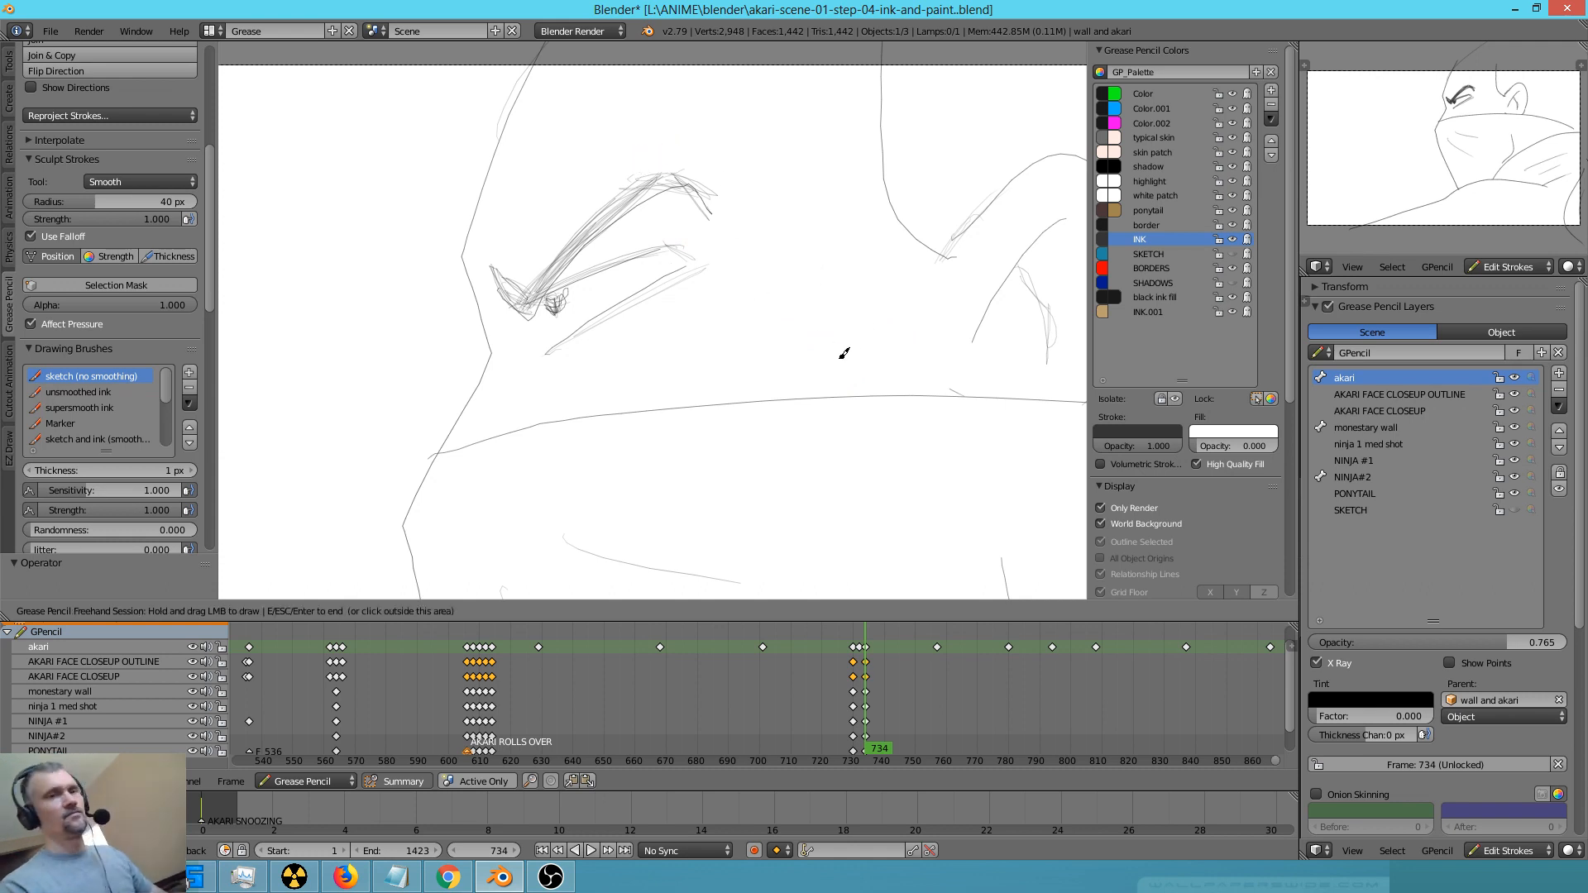
Examine the inked eye, ear and mask lines at frame 734 from close up and from a distance
key("Escape")
scroll(680, 479, "down", 6)
scroll(649, 493, "down", 4)
scroll(704, 439, "up", 4)
scroll(704, 440, "down", 2)
scroll(772, 414, "up", 1)
scroll(766, 439, "down", 1)
scroll(918, 344, "up", 3)
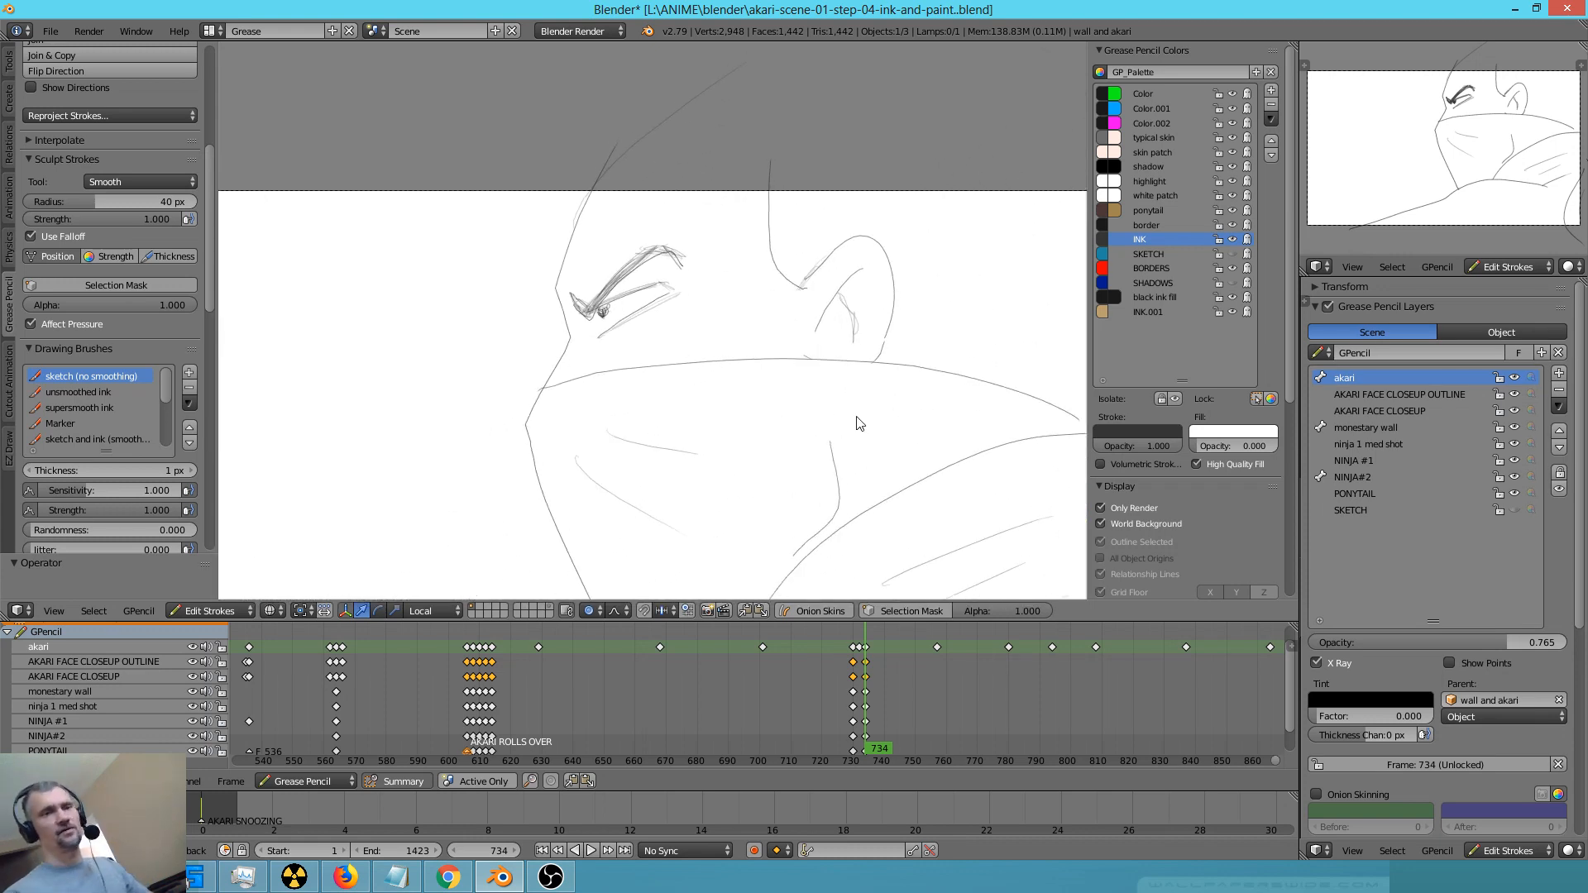
Thicken the sideburn line in front of the ear and redraw the inner ear fold as a cleaner curve
scroll(887, 388, "up", 2)
scroll(927, 364, "down", 1)
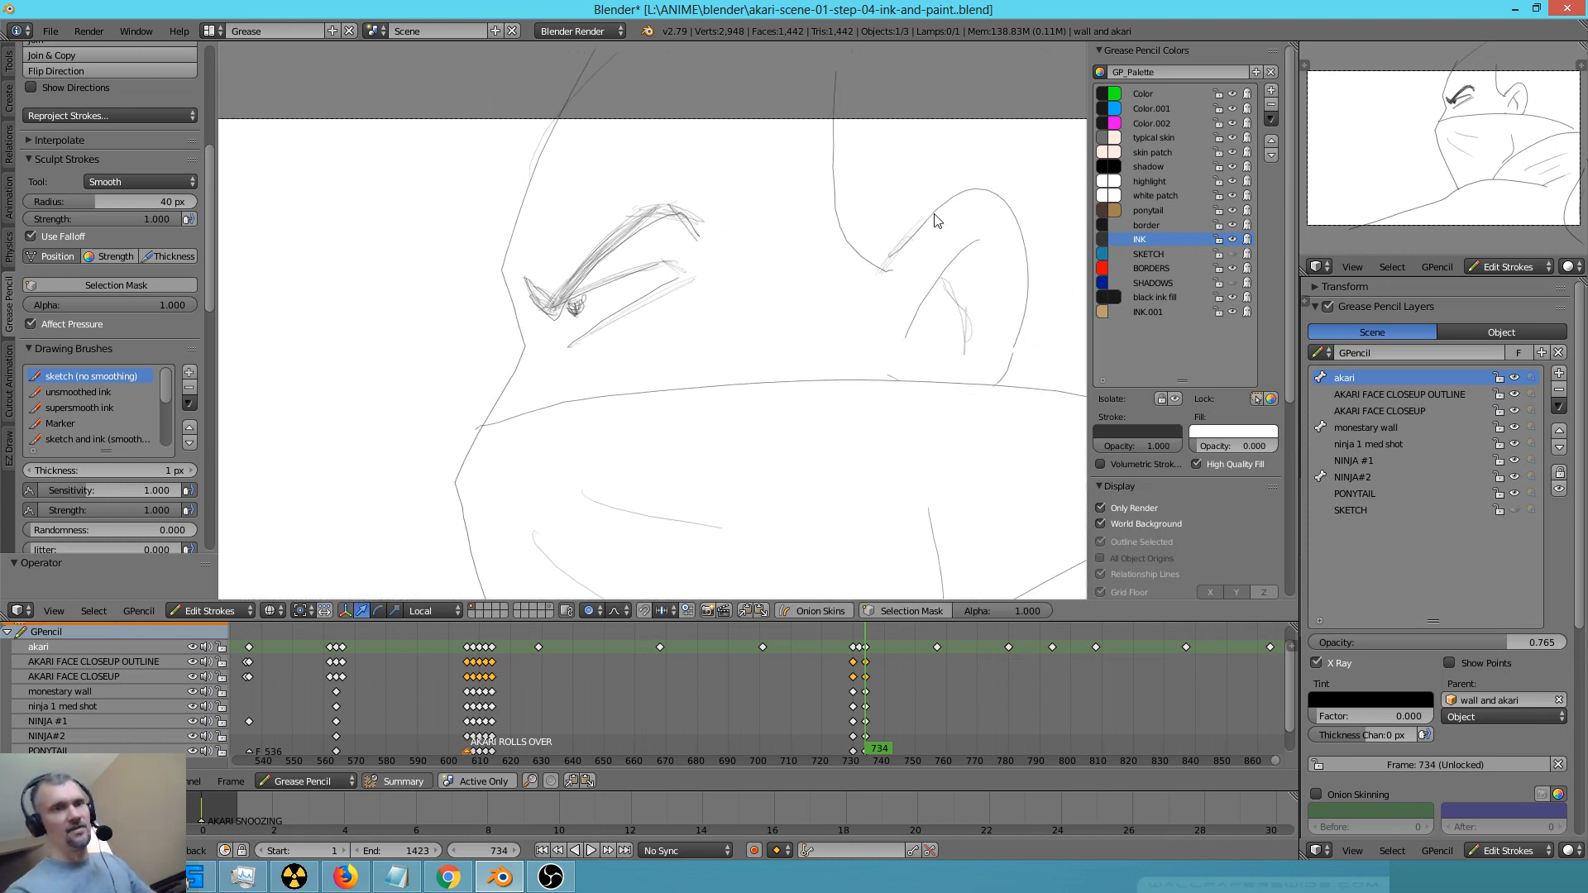
mouse_move(923, 249)
left_mouse_down()
mouse_move(907, 223)
mouse_move(940, 206)
mouse_move(841, 70)
mouse_move(842, 101)
left_mouse_up()
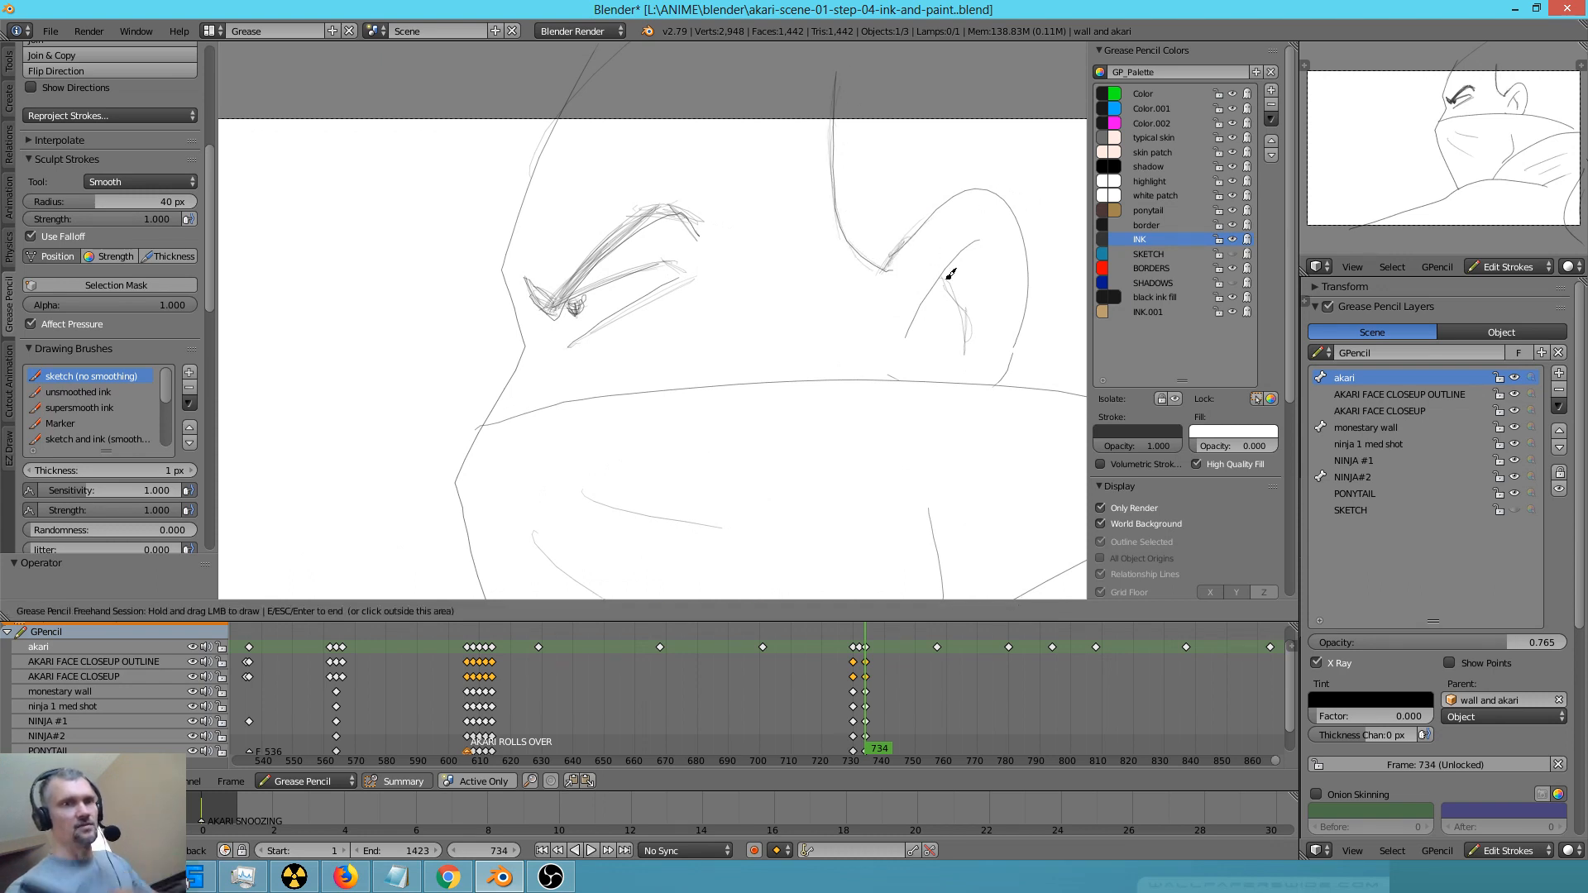
left_click_drag(953, 288, 971, 347)
right_click_drag(970, 343, 958, 308)
left_click_drag(949, 276, 973, 336)
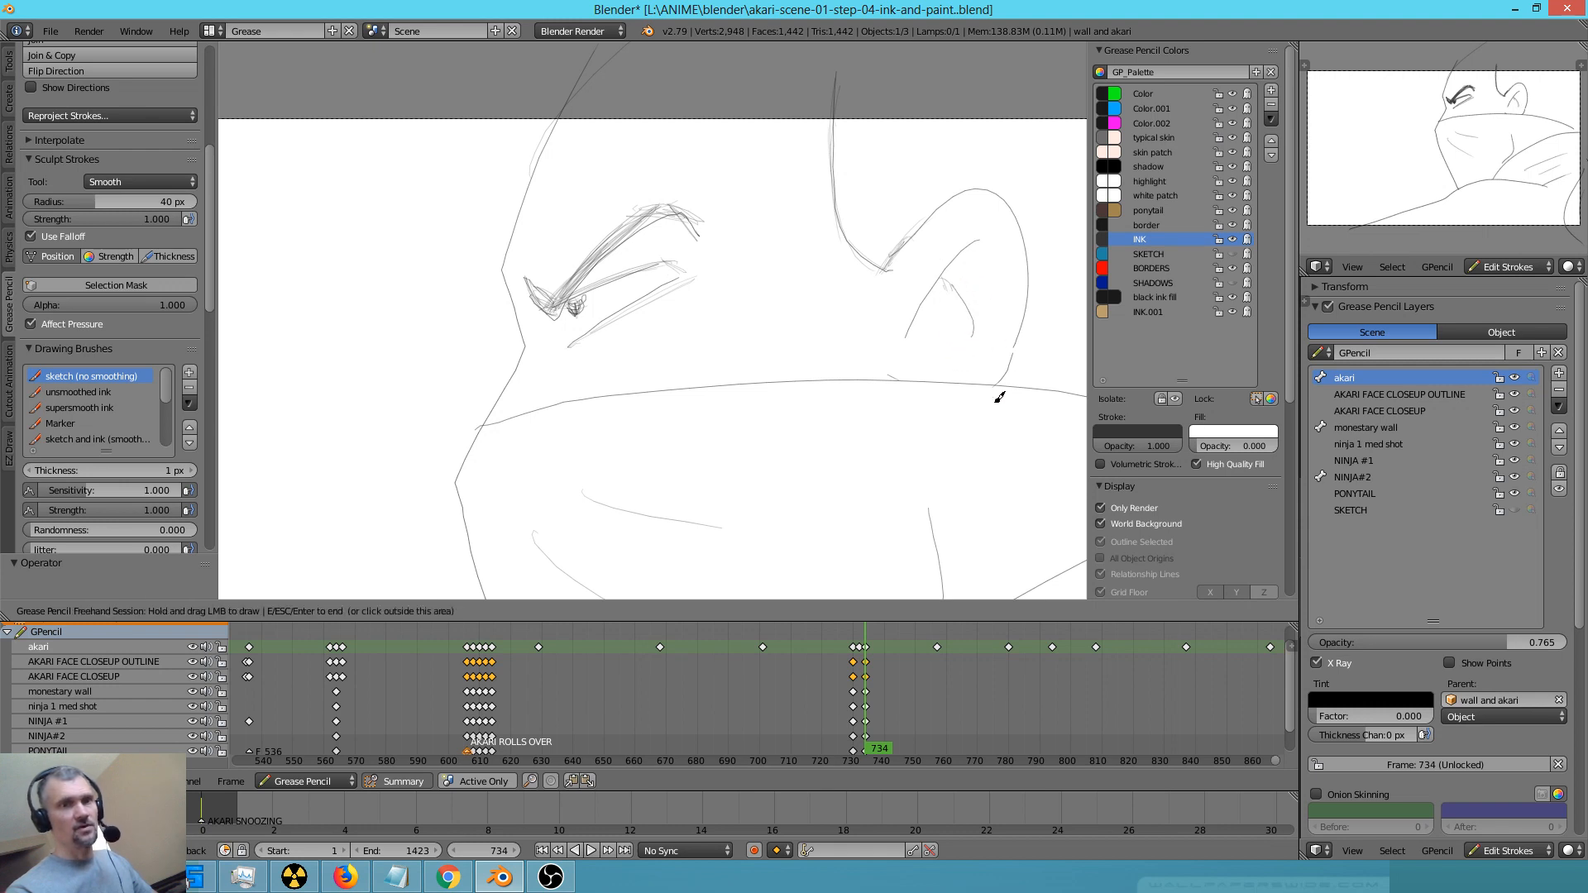
Smooth the mask's upper edge and extend it behind the head to meet the scarf at the camera border
key("e")
mouse_move(650, 404)
left_mouse_down()
mouse_move(571, 425)
mouse_move(898, 403)
left_mouse_up()
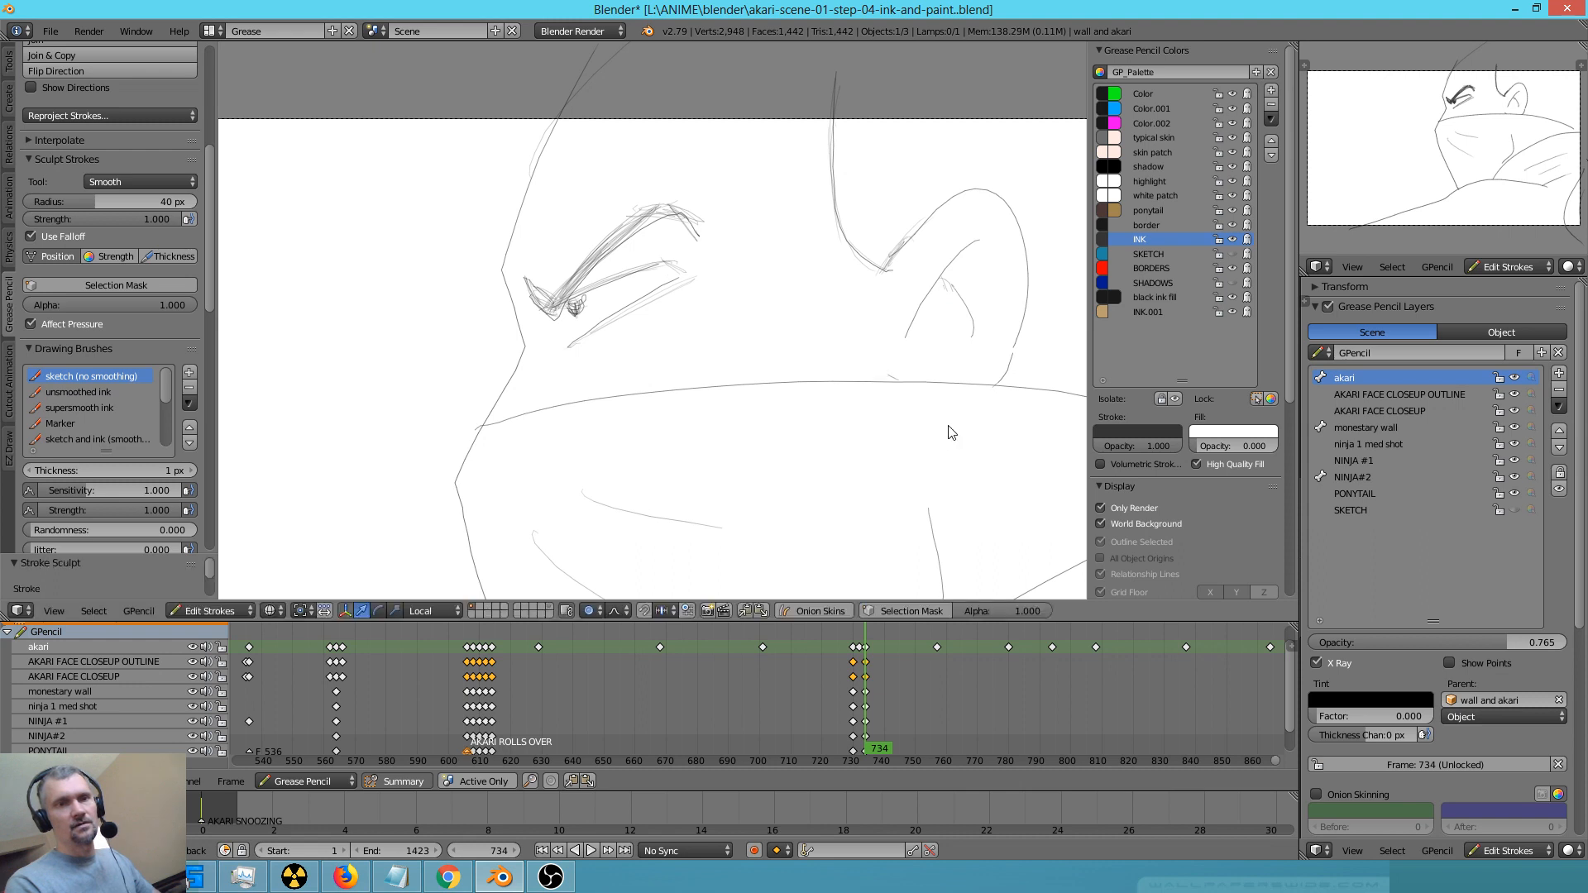
scroll(907, 427, "down", 3)
middle_click_drag(951, 471, 859, 455, "shift")
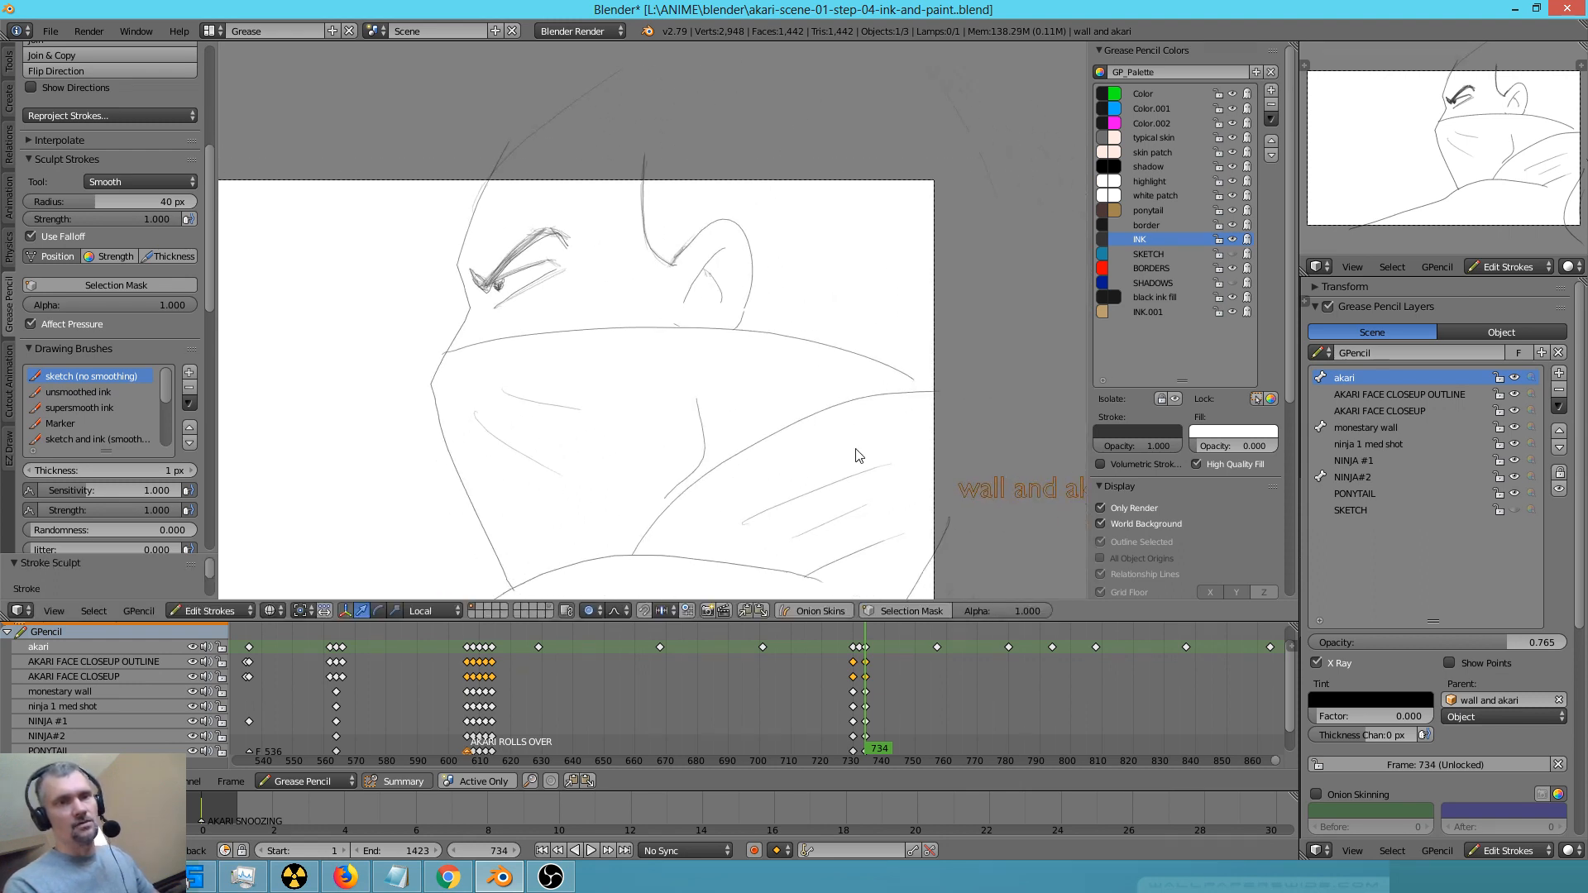
key("d")
left_click_drag(913, 377, 936, 391)
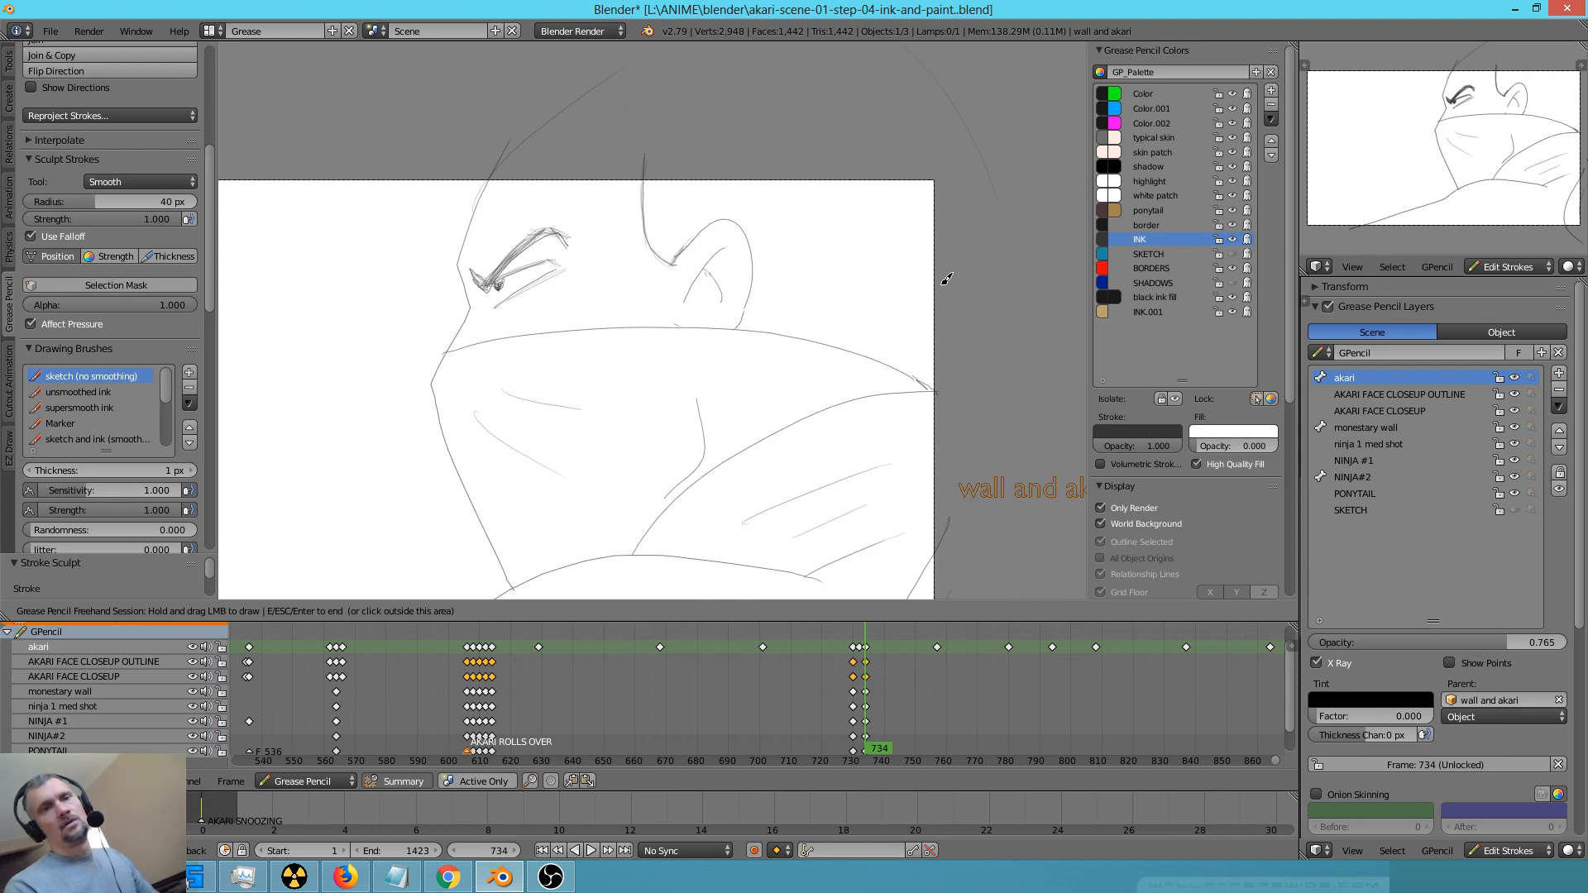
scroll(877, 506, "down", 2)
middle_click_drag(865, 496, 933, 400, "shift")
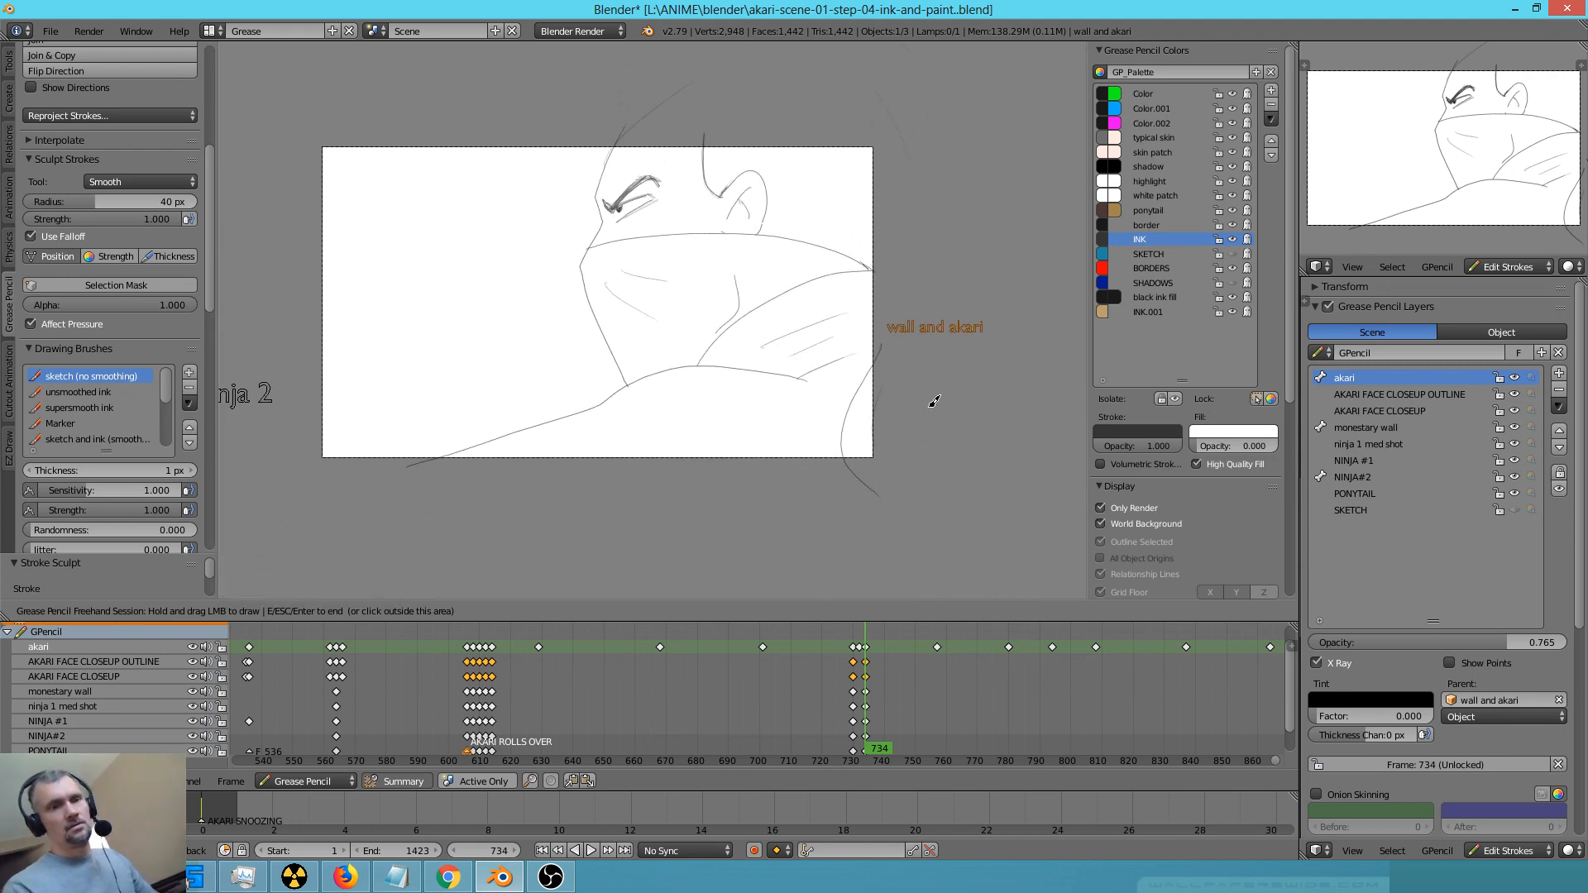
Make the SKETCH colour visible again, check the keyframes following 734 and return to frame 734
key("Up")
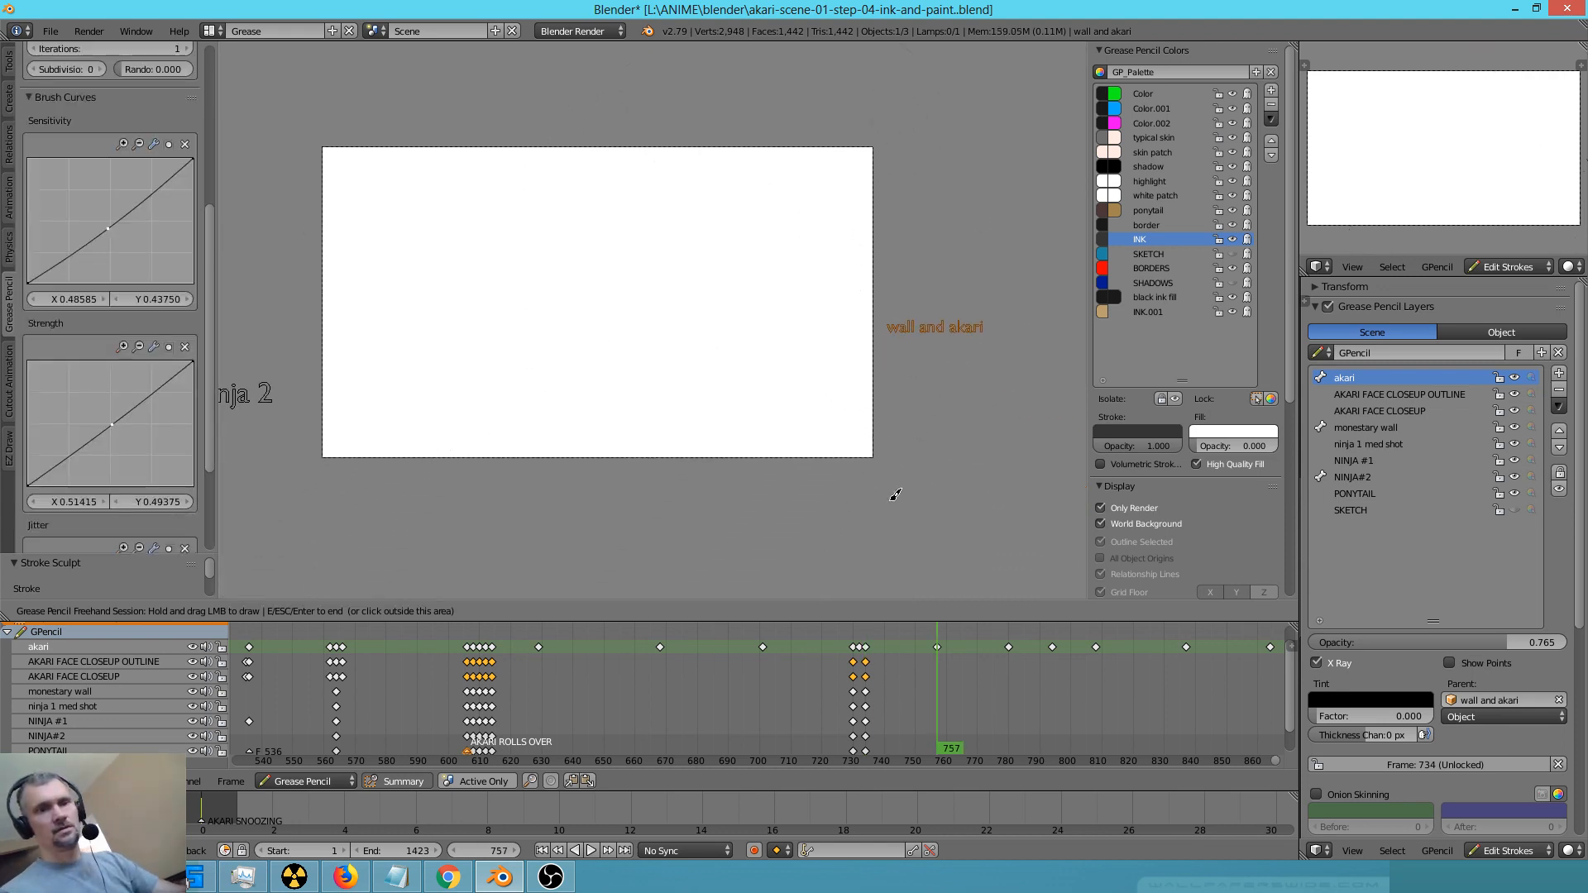
left_click(1230, 250)
left_click(1232, 255)
left_click(1233, 255)
key("Up")
key("Down")
key("Down")
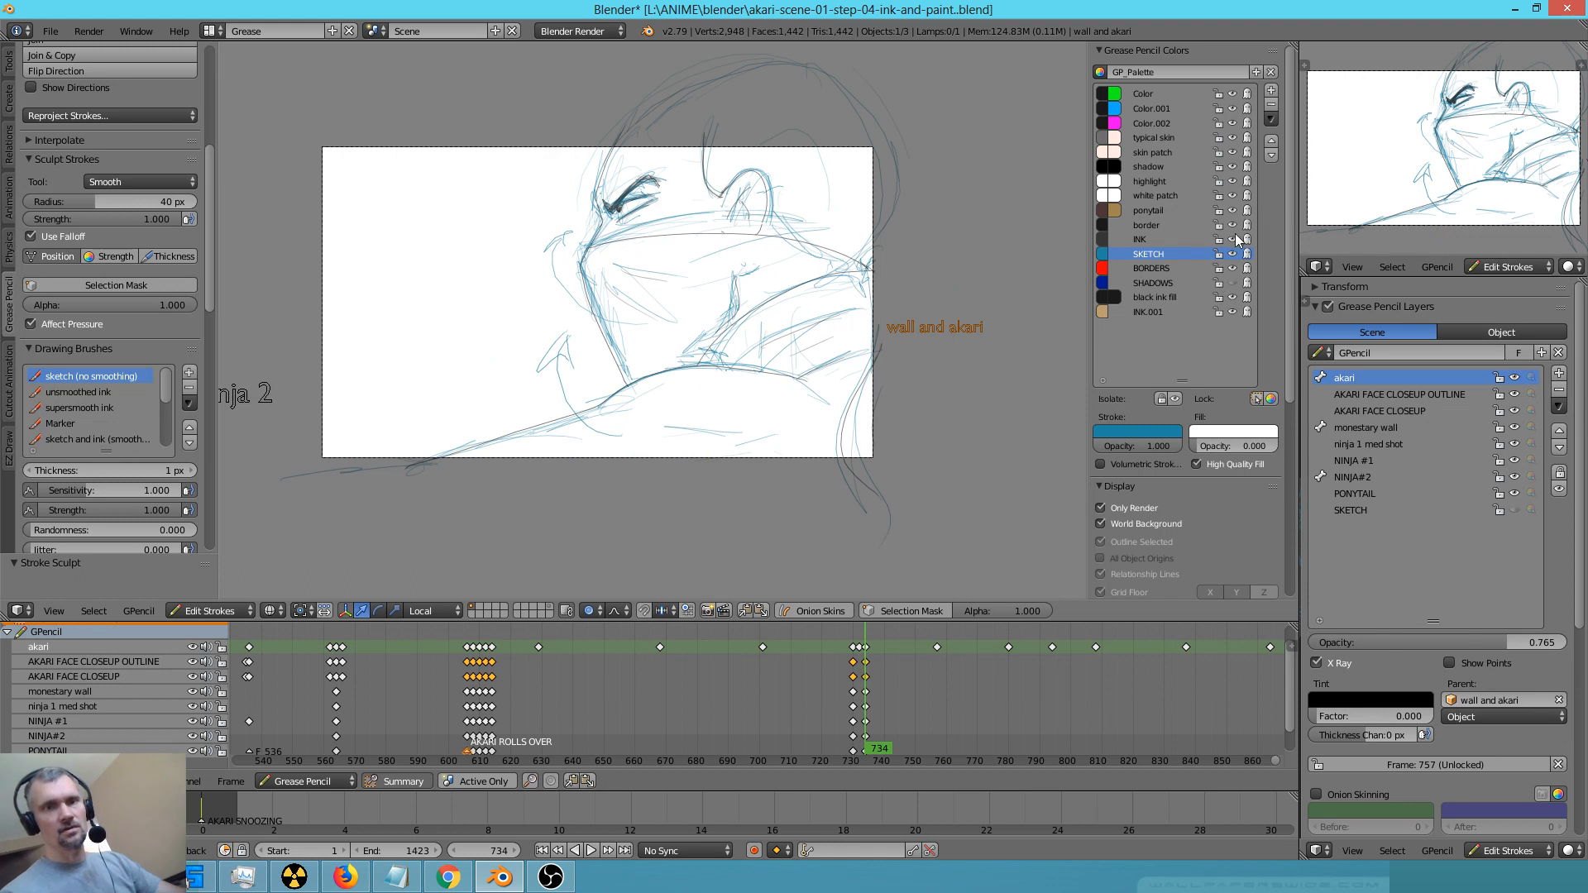
Compare with frame 732 and, with the INK colour locked, erase the blue rough strokes at frame 734
key("Left")
key("Left")
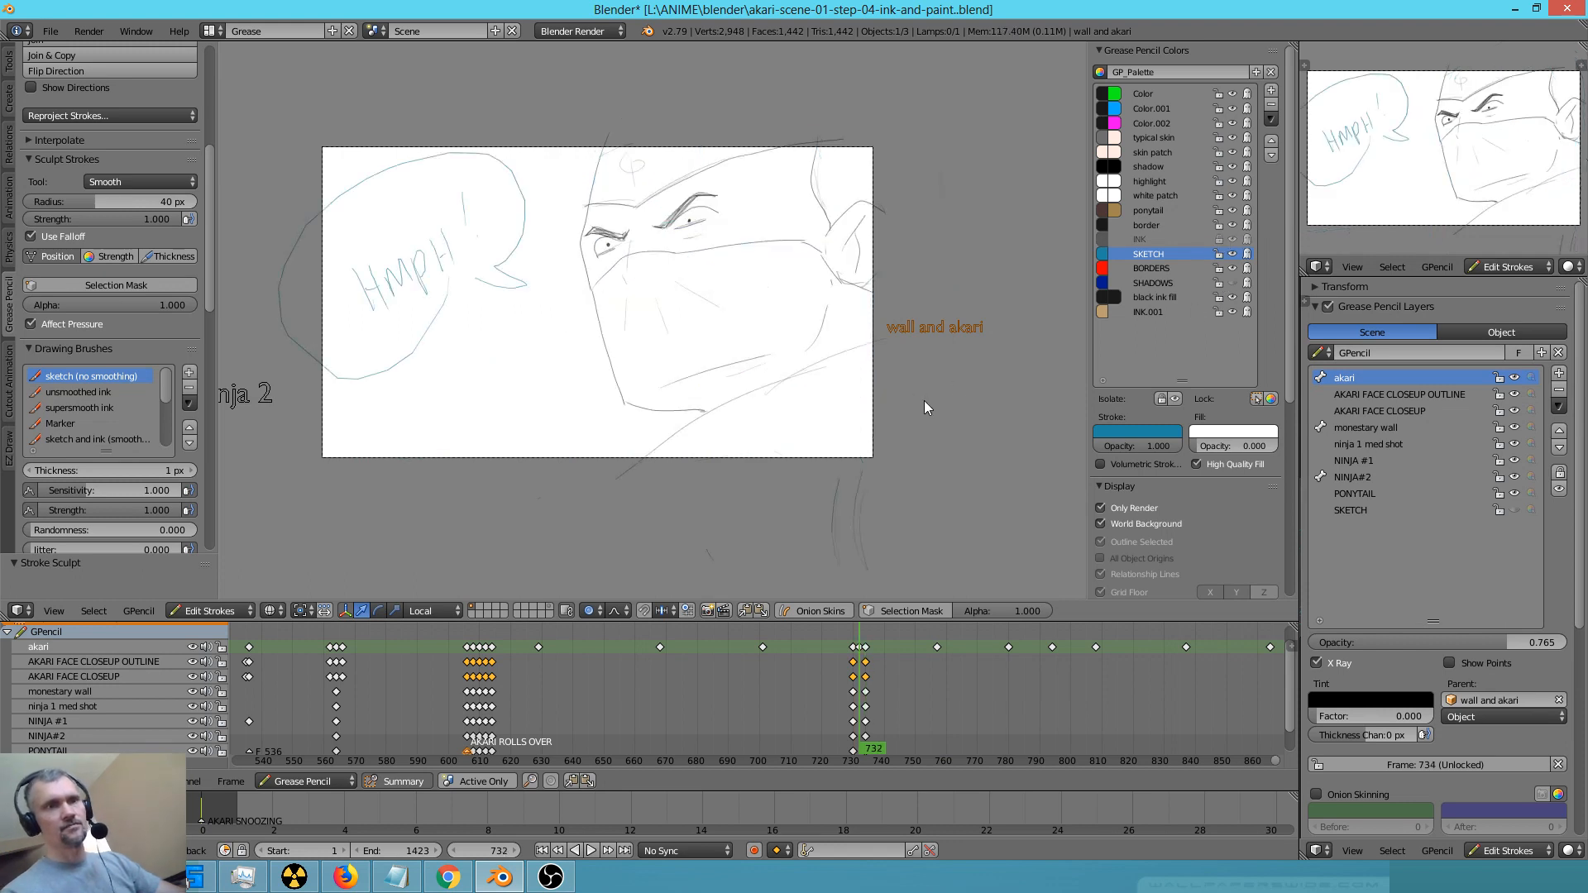
key("Right")
key("Right")
key("d")
mouse_move(865, 479)
right_mouse_down()
mouse_move(900, 500)
mouse_move(860, 497)
mouse_move(936, 308)
mouse_move(787, 373)
mouse_move(797, 177)
mouse_move(709, 136)
mouse_move(695, 356)
mouse_move(571, 281)
mouse_move(508, 404)
mouse_move(656, 459)
mouse_move(752, 248)
mouse_move(811, 256)
right_mouse_up()
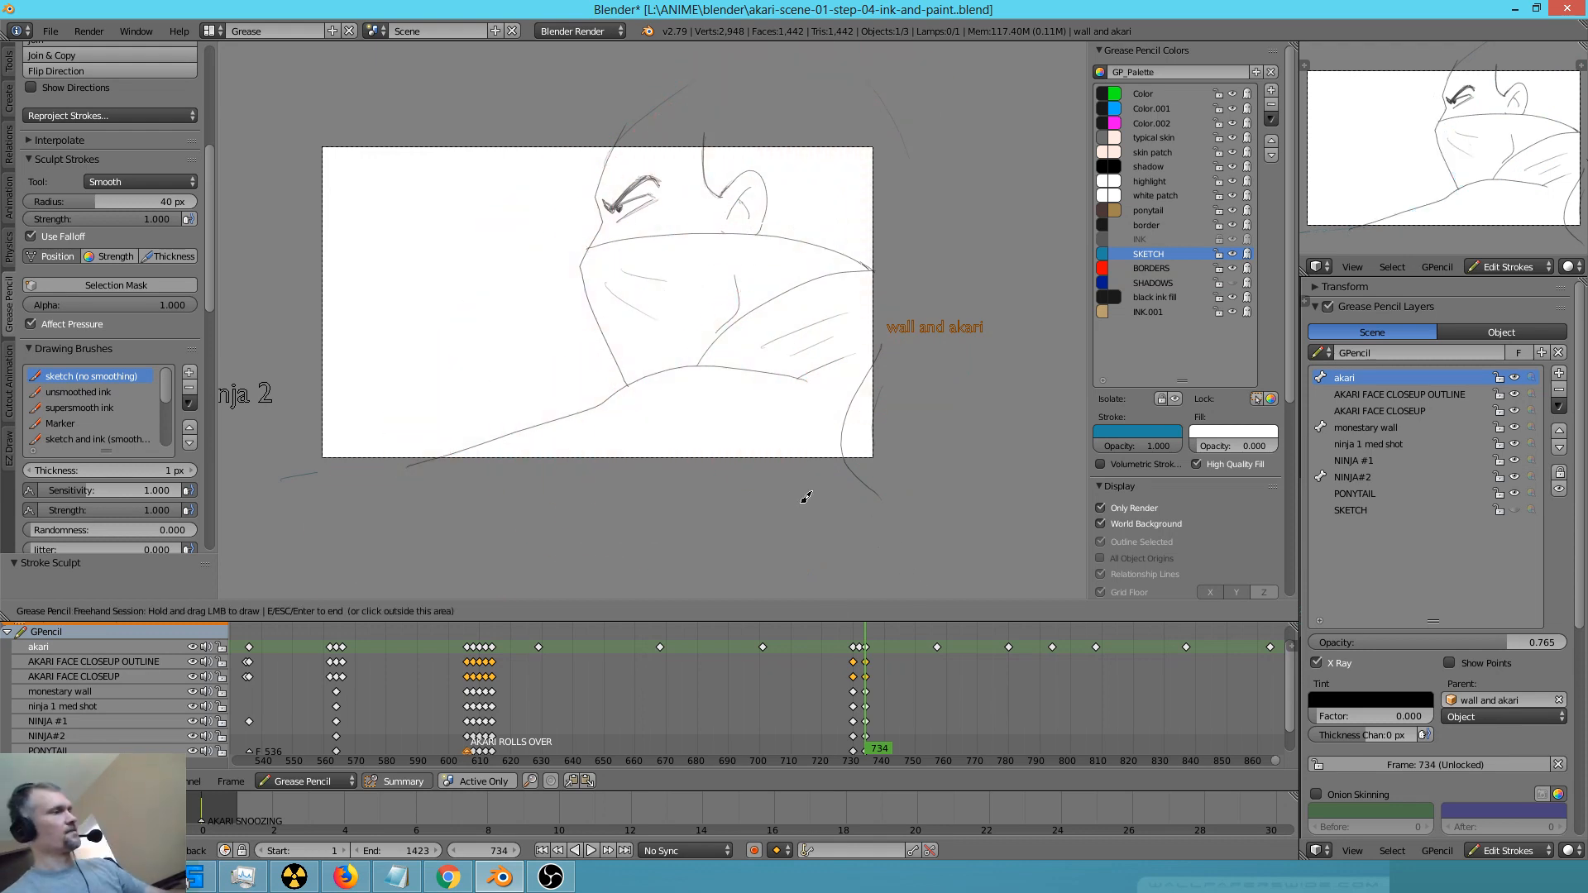
Flip back through the keyframes from 757 to 668 to review the inked close-ups
key("Up")
key("Down")
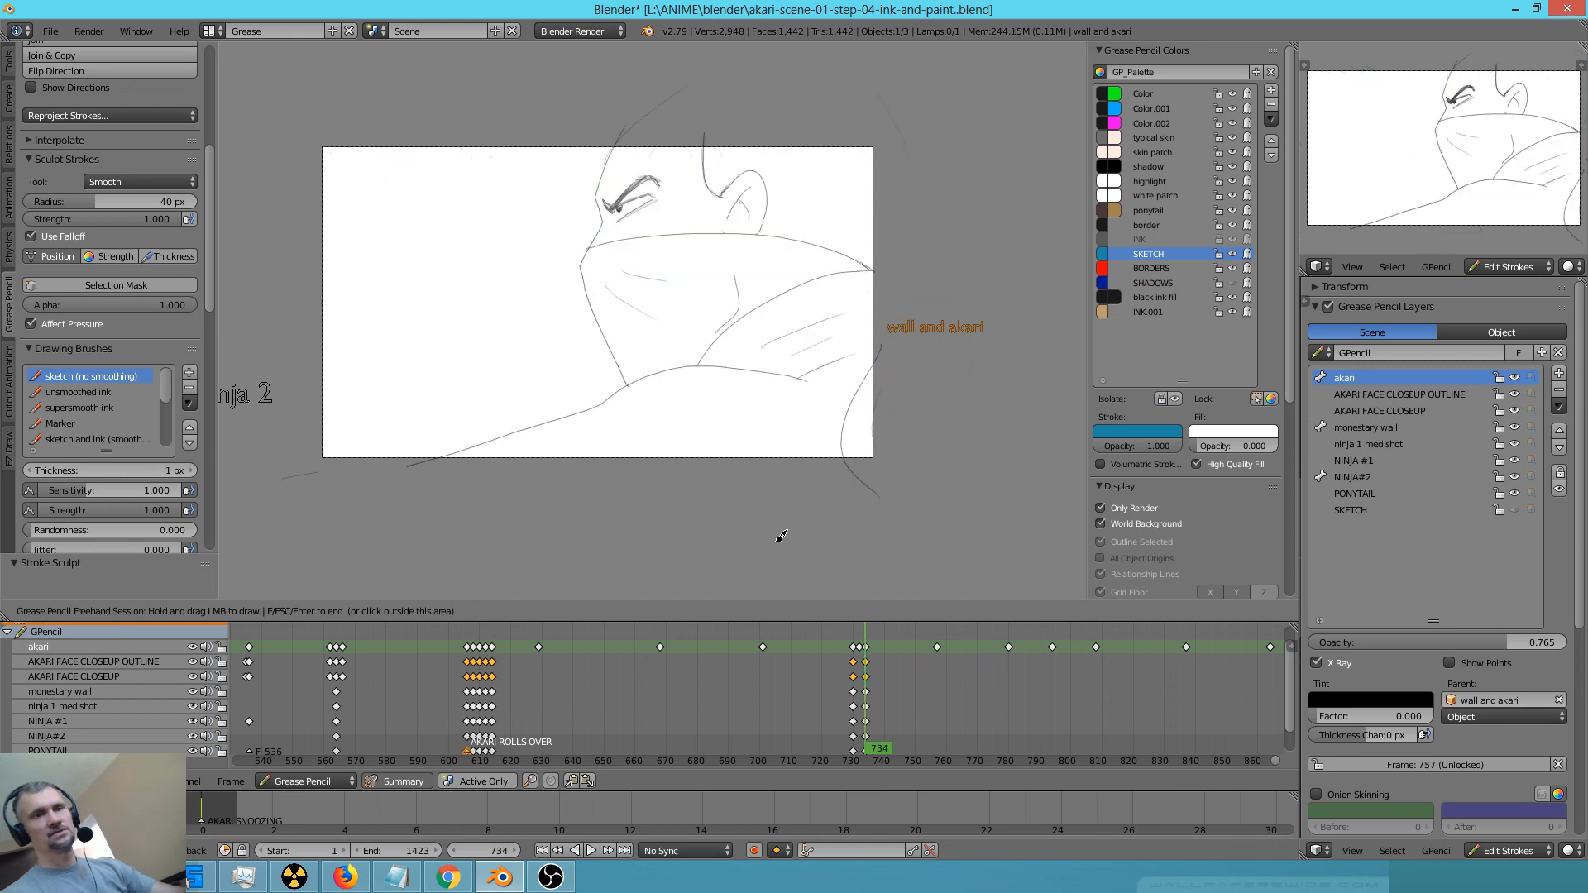
key("Down")
key("Down")
key("Down")
key("Down")
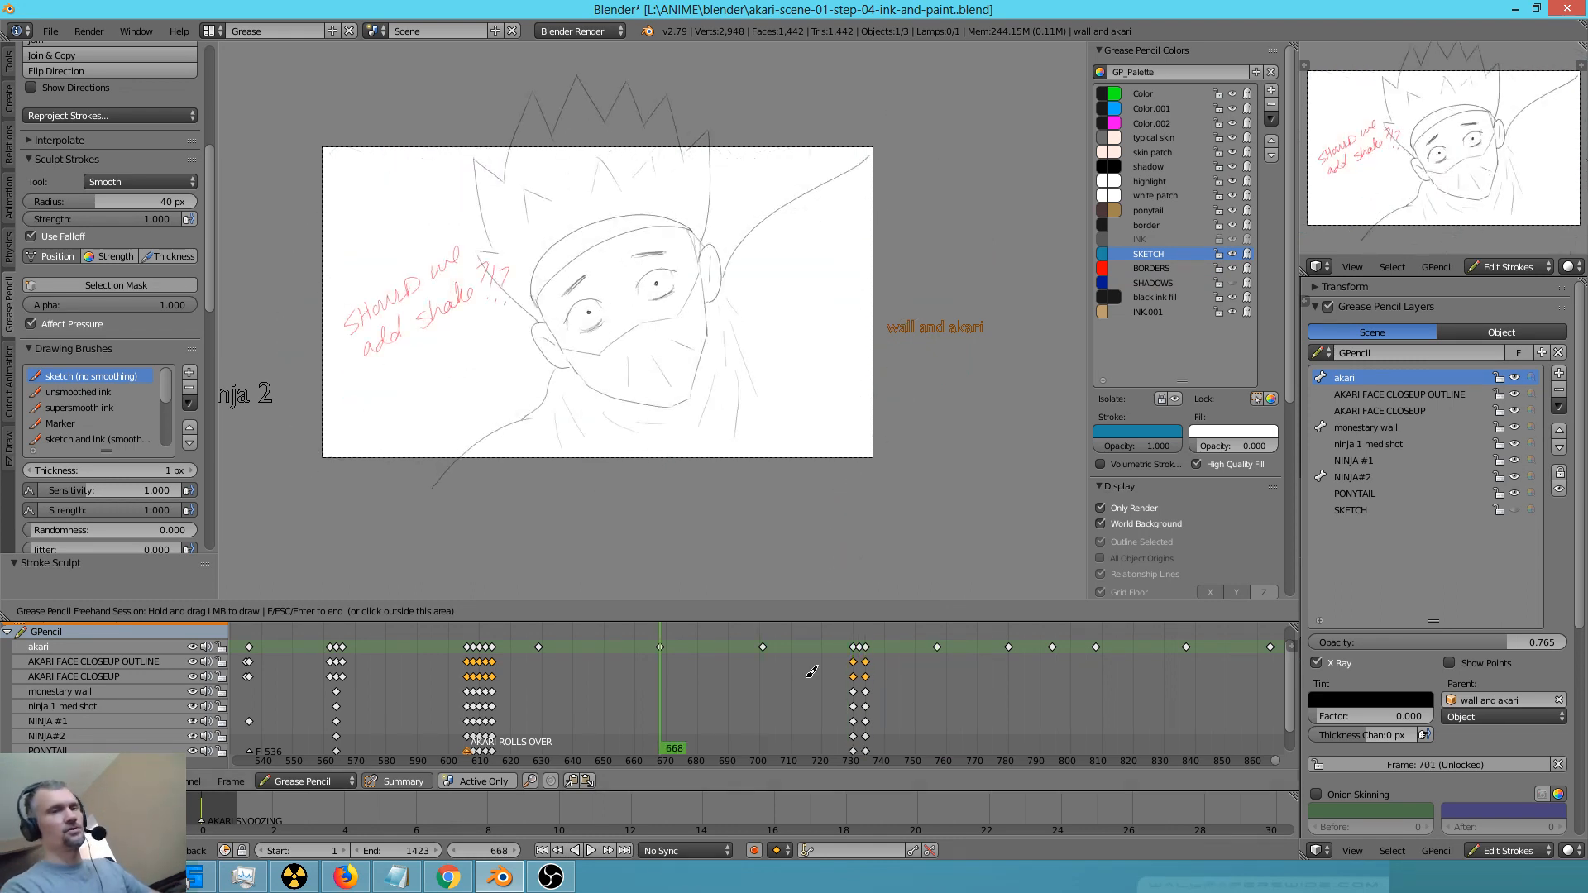
End the drawing session and scrub the timeline back to frame 353 to review the inked ninja shots
left_click(706, 694)
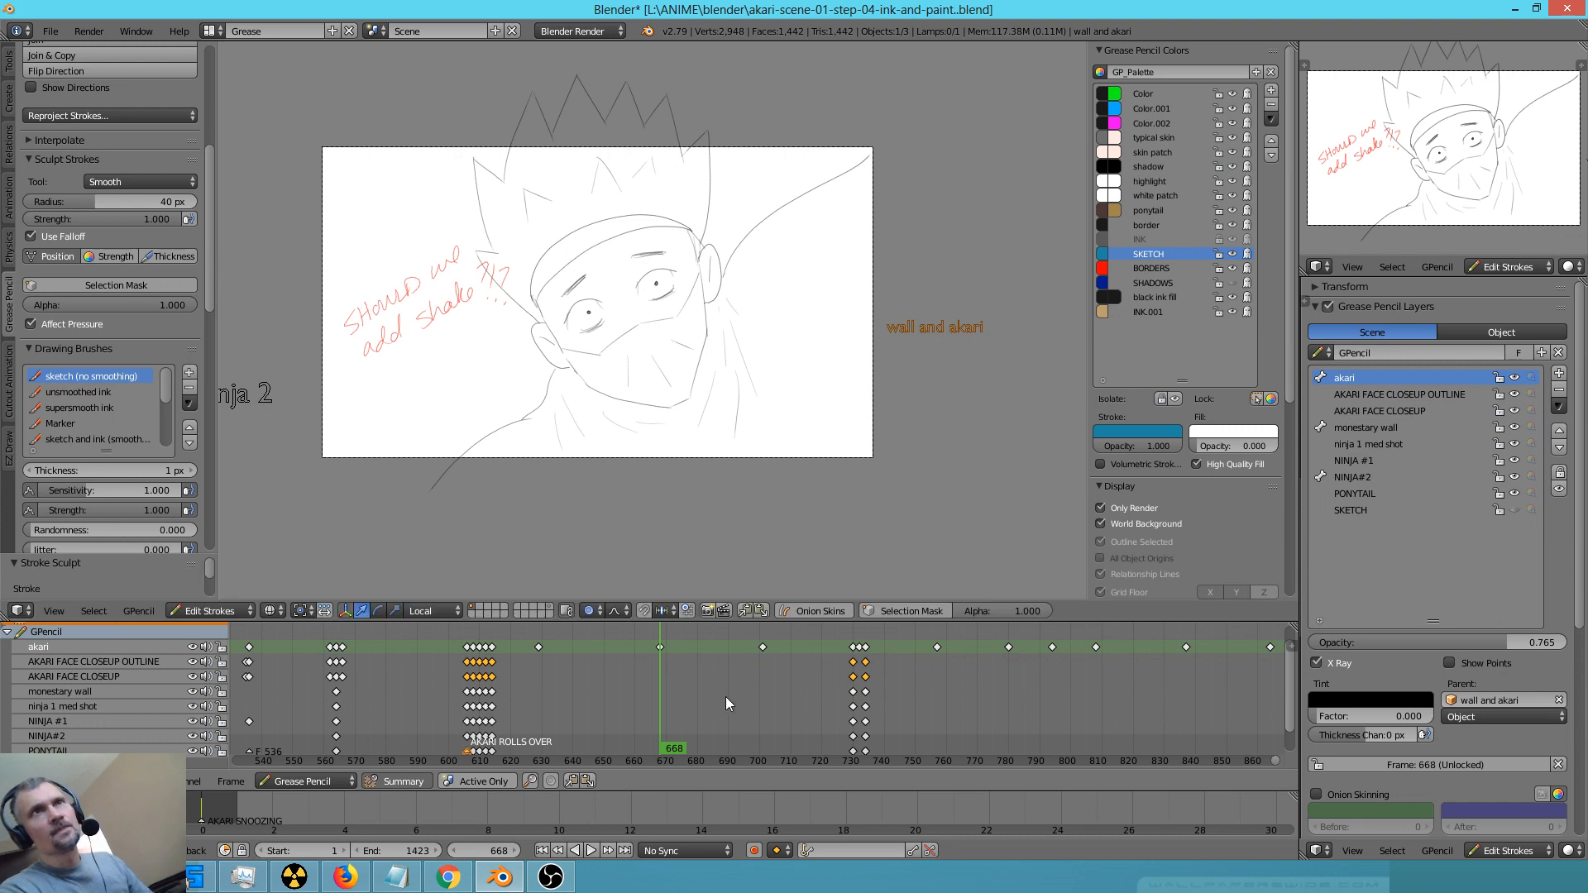
scroll(728, 698, "down", 7)
left_click_drag(386, 652, 643, 710)
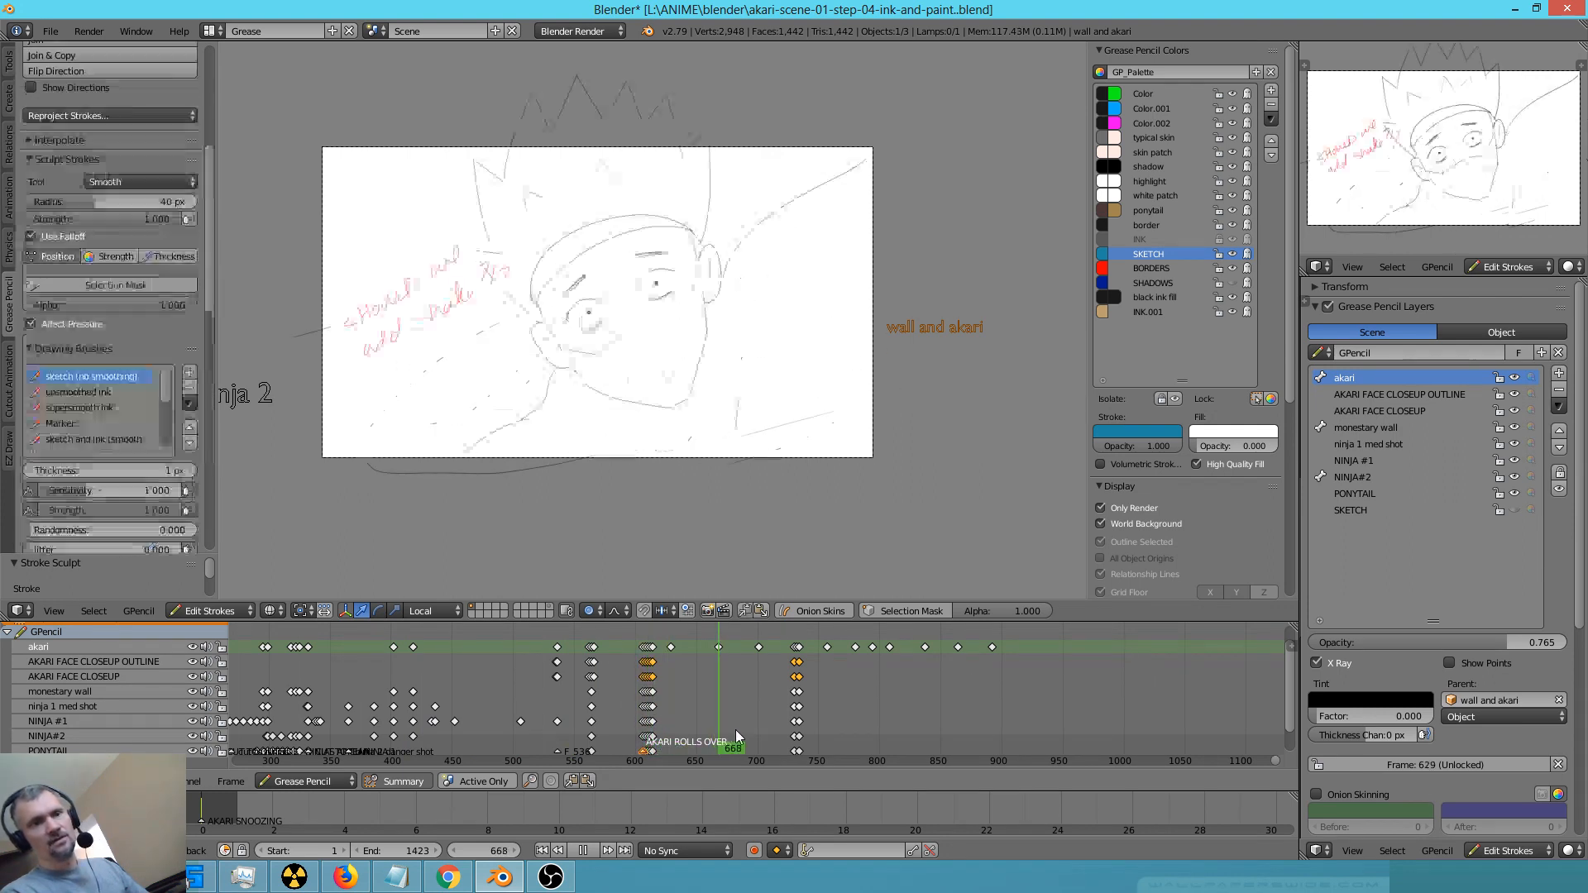
mouse_move(736, 735)
left_mouse_down()
mouse_move(324, 687)
mouse_move(337, 695)
left_mouse_up()
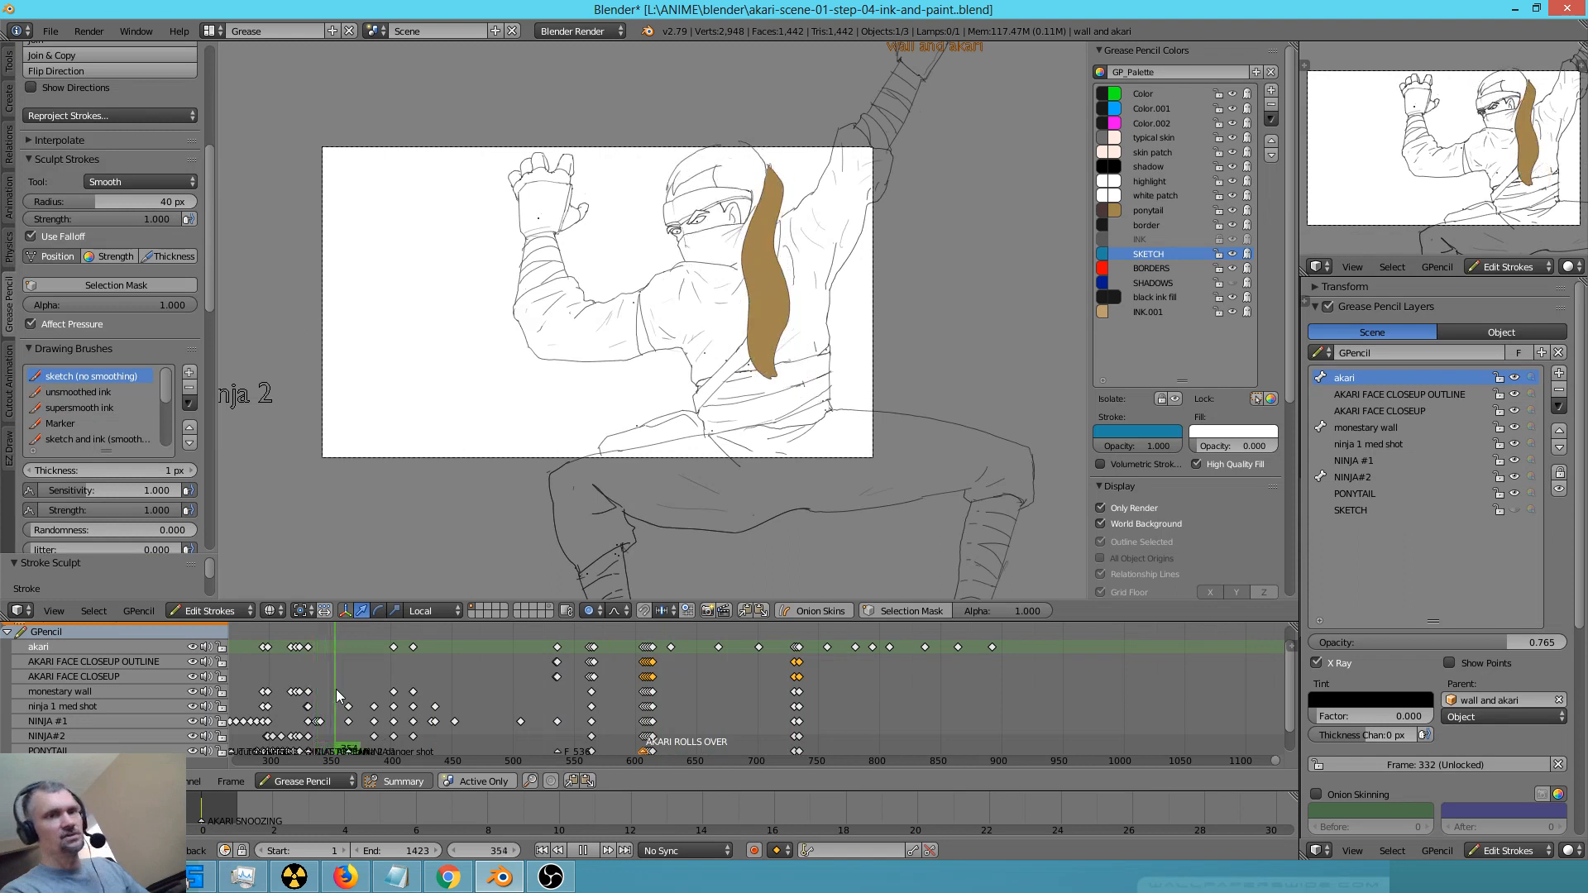
left_click_drag(339, 697, 334, 696)
scroll(430, 718, "down", 7)
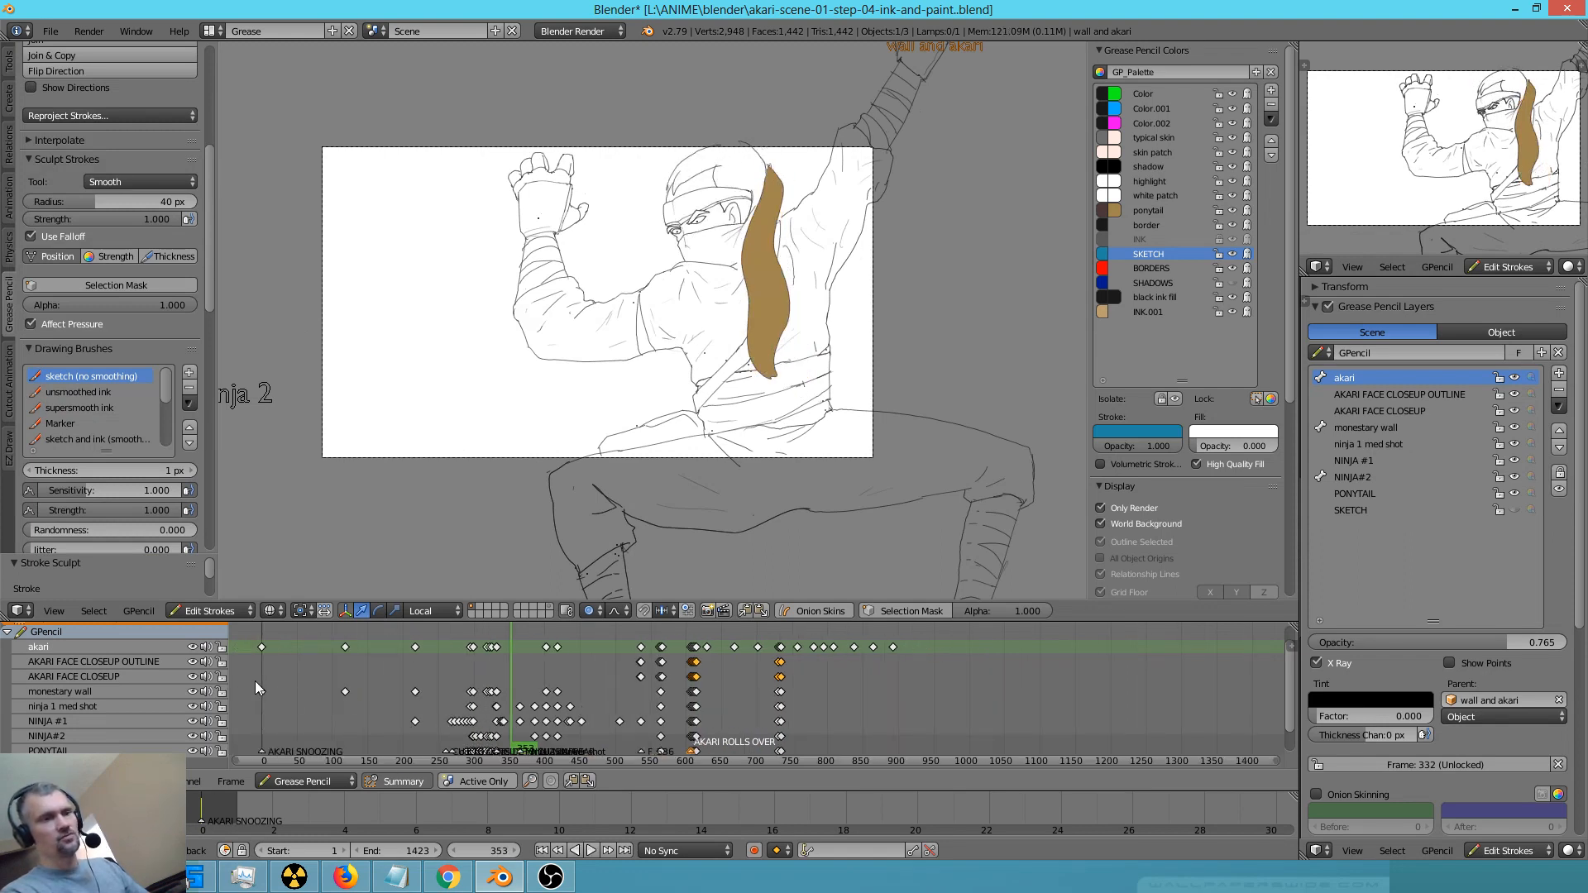
Go to frame 0 and fit the camera frame of the sleeping Akari shot in the viewport
left_click(255, 682)
scroll(583, 430, "up", 2)
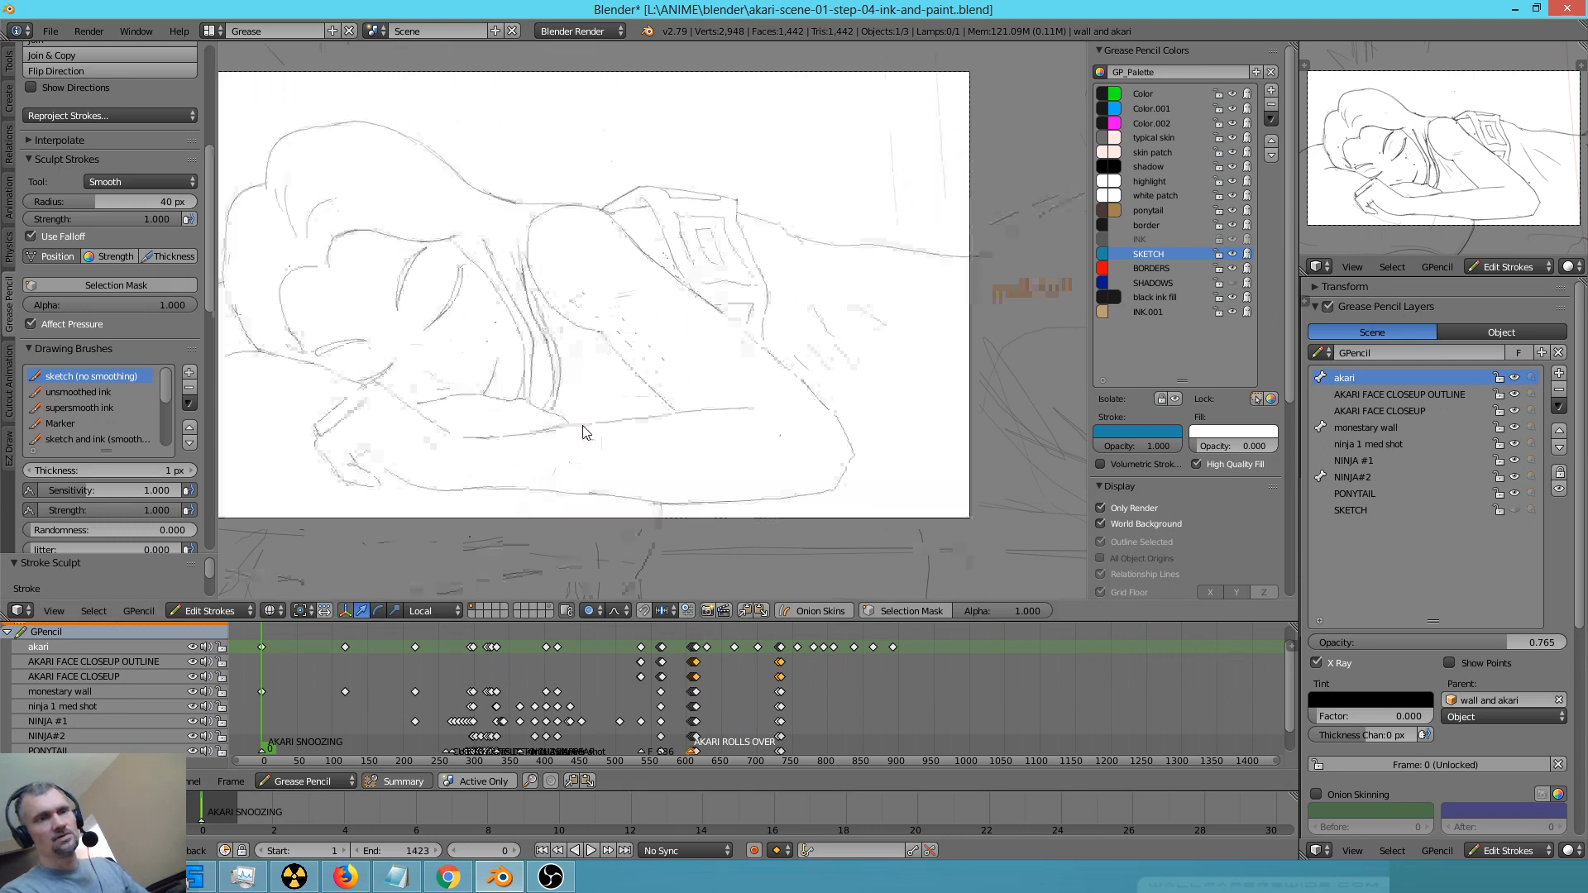
scroll(583, 426, "up", 1)
middle_click_drag(636, 425, 772, 463, "shift")
scroll(772, 462, "down", 2)
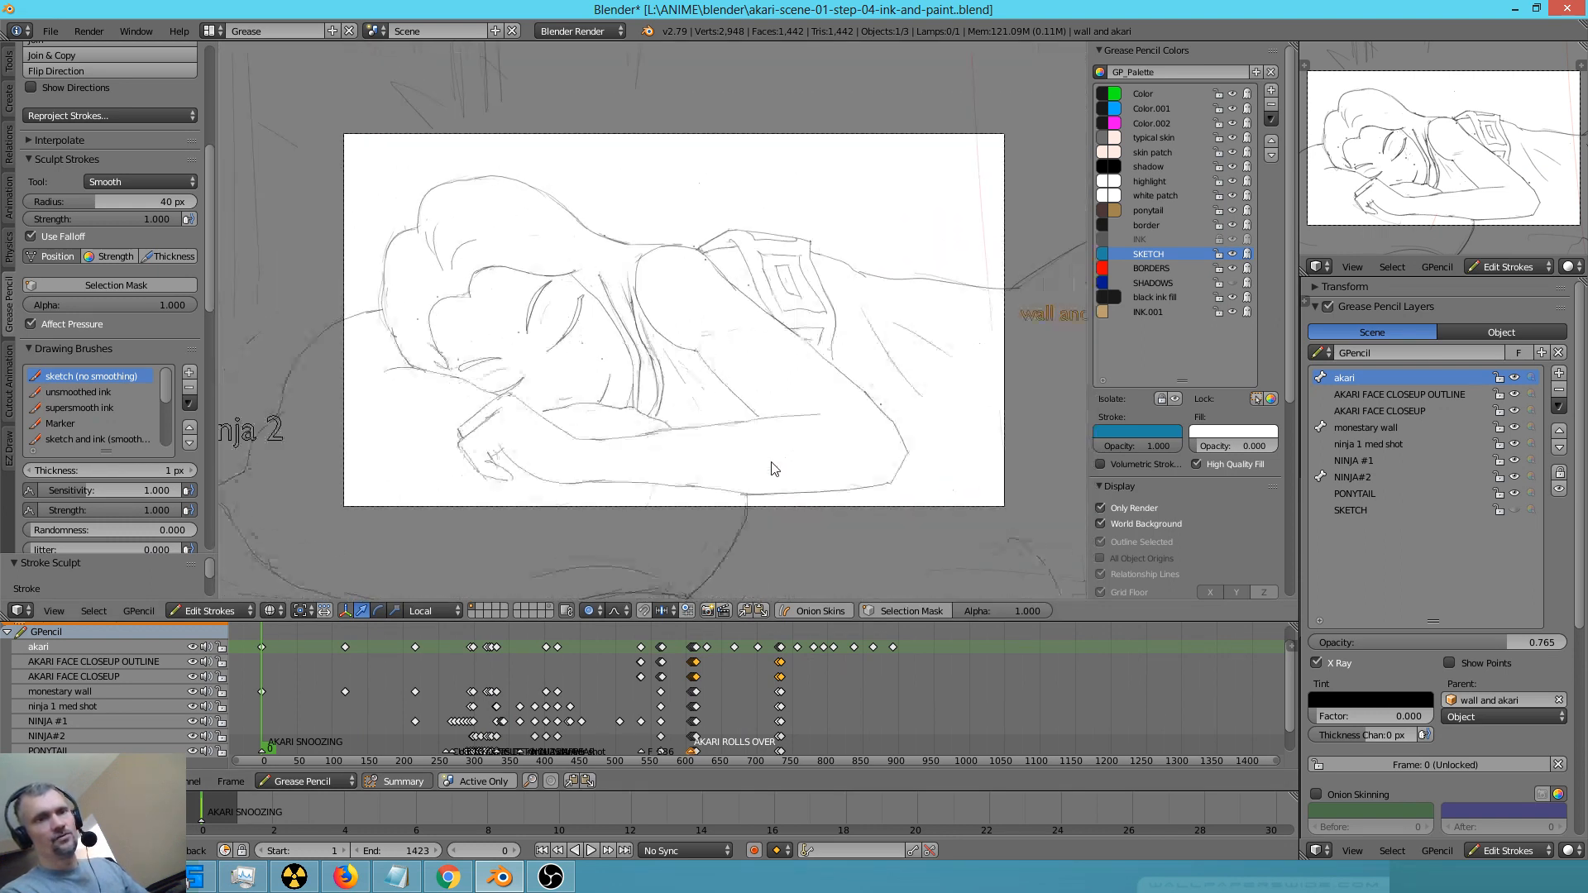
scroll(772, 469, "up", 1)
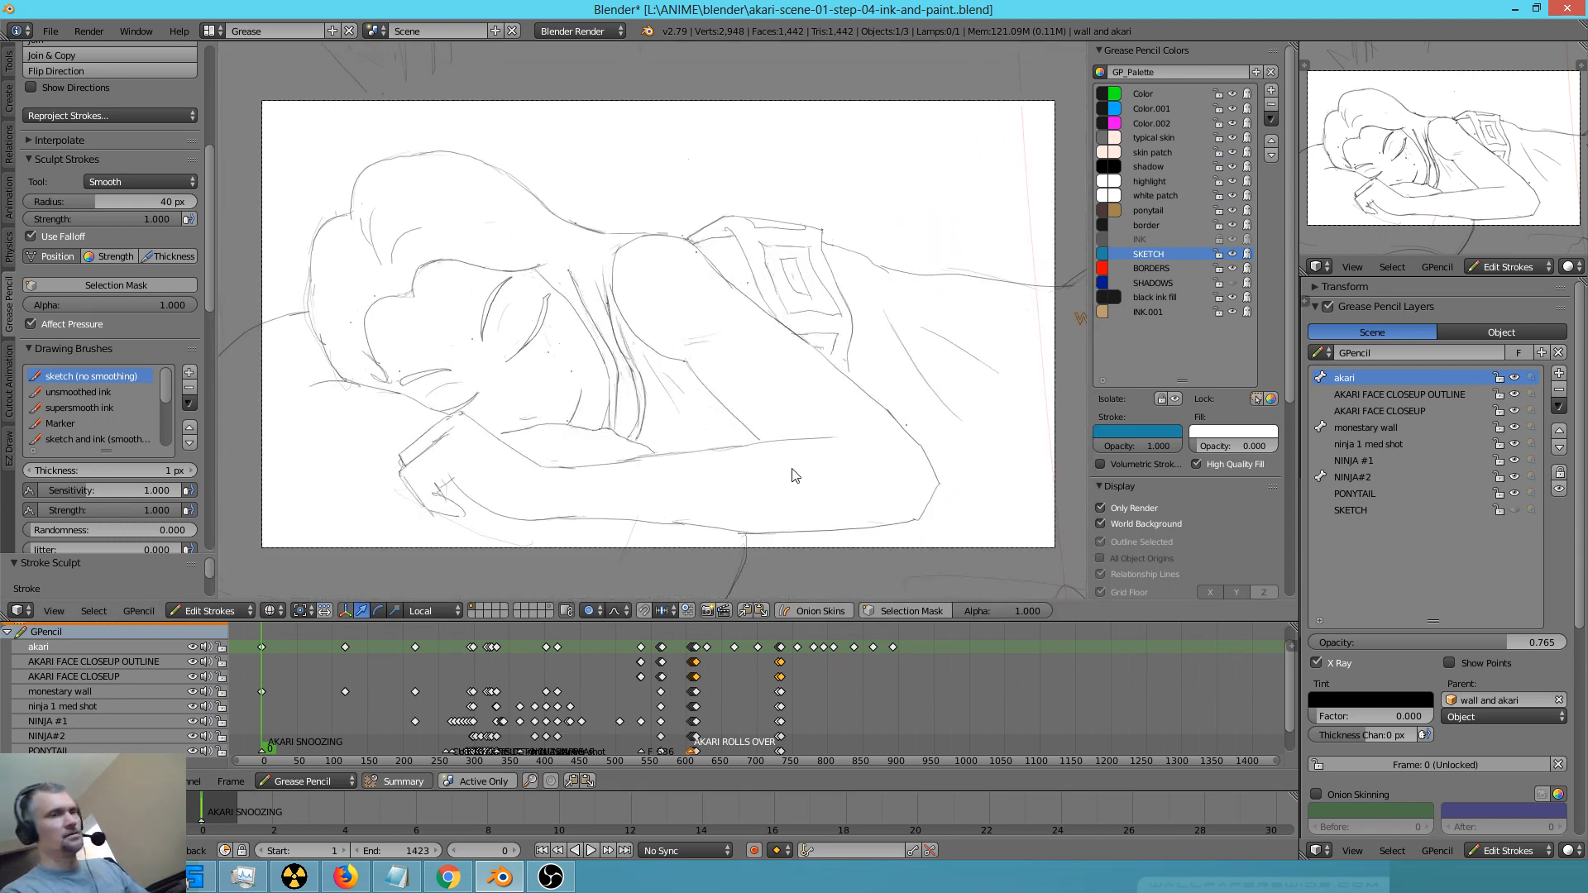
Play the animation from frame 0, replay the closing part from about frame 780 and stop at frame 850
key("alt+a")
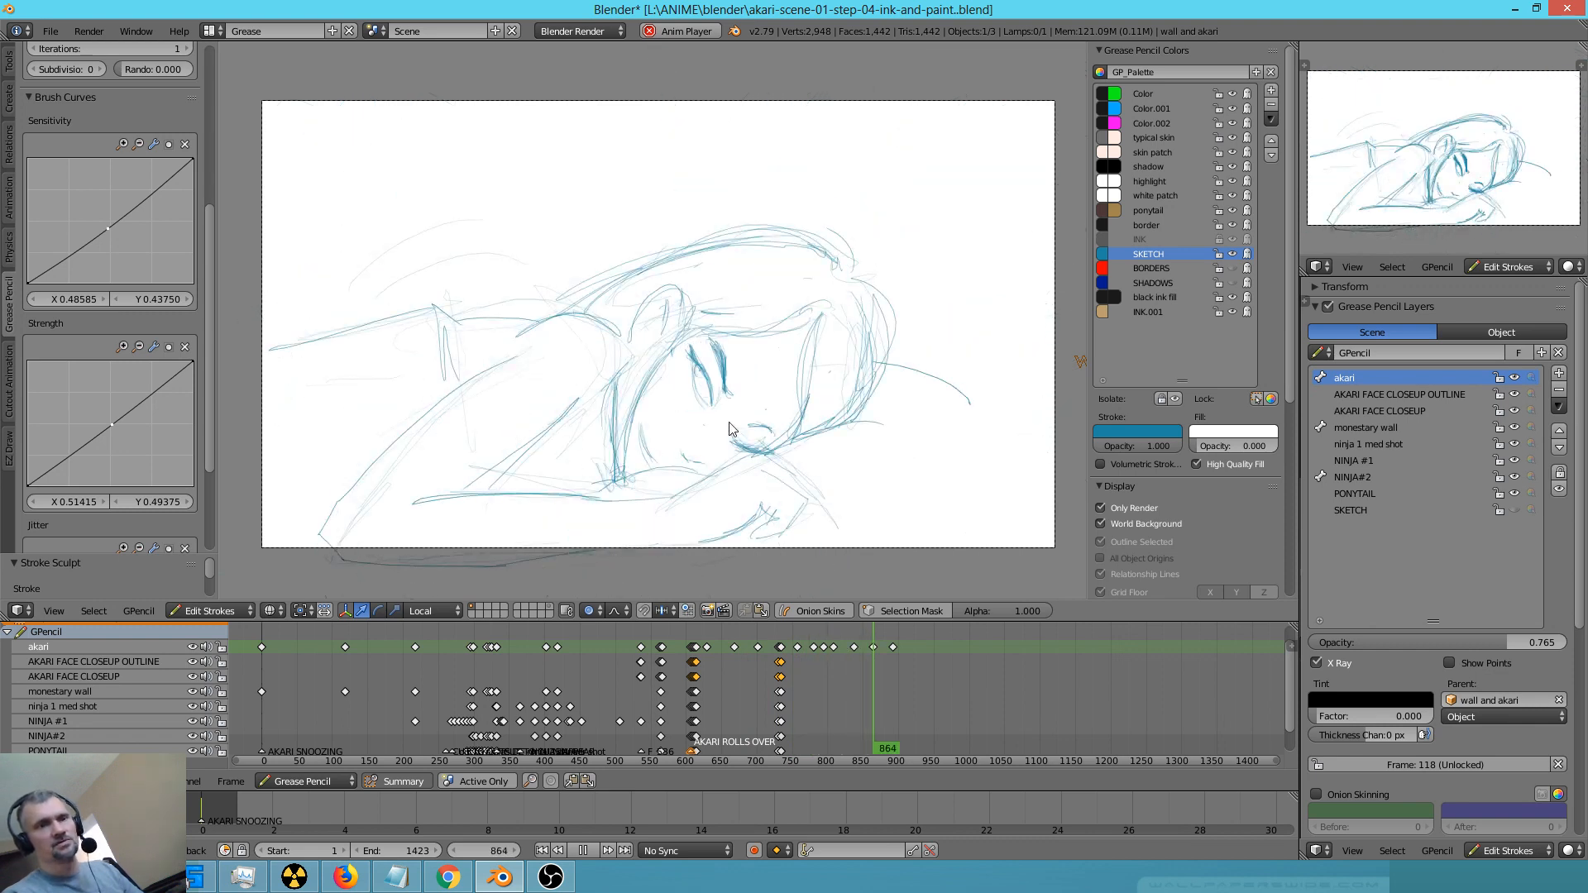
left_click(812, 707)
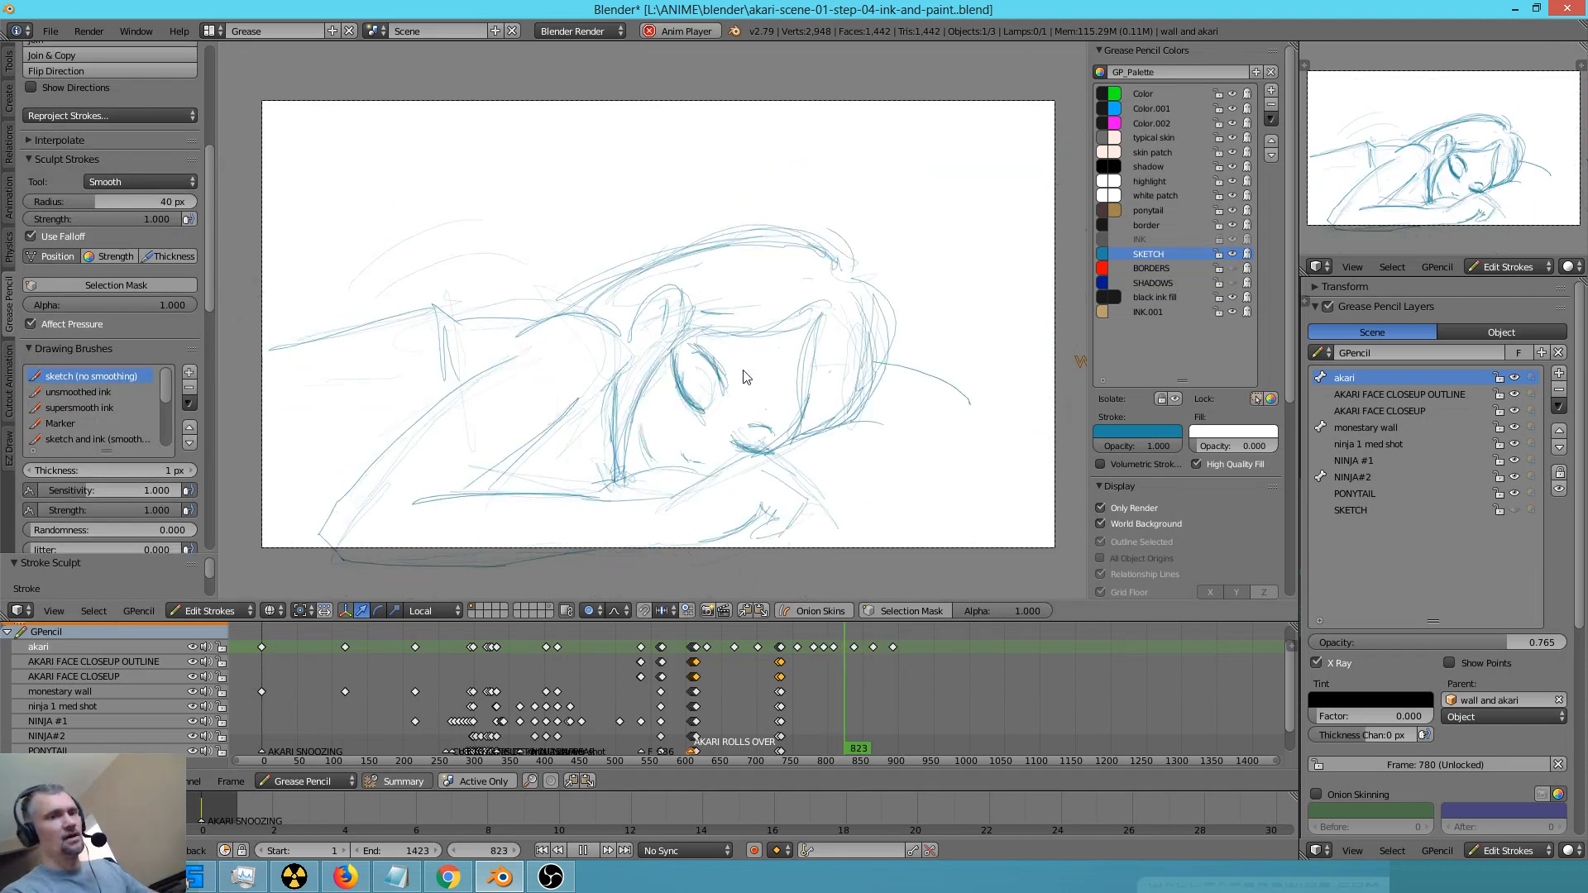
key("alt+a")
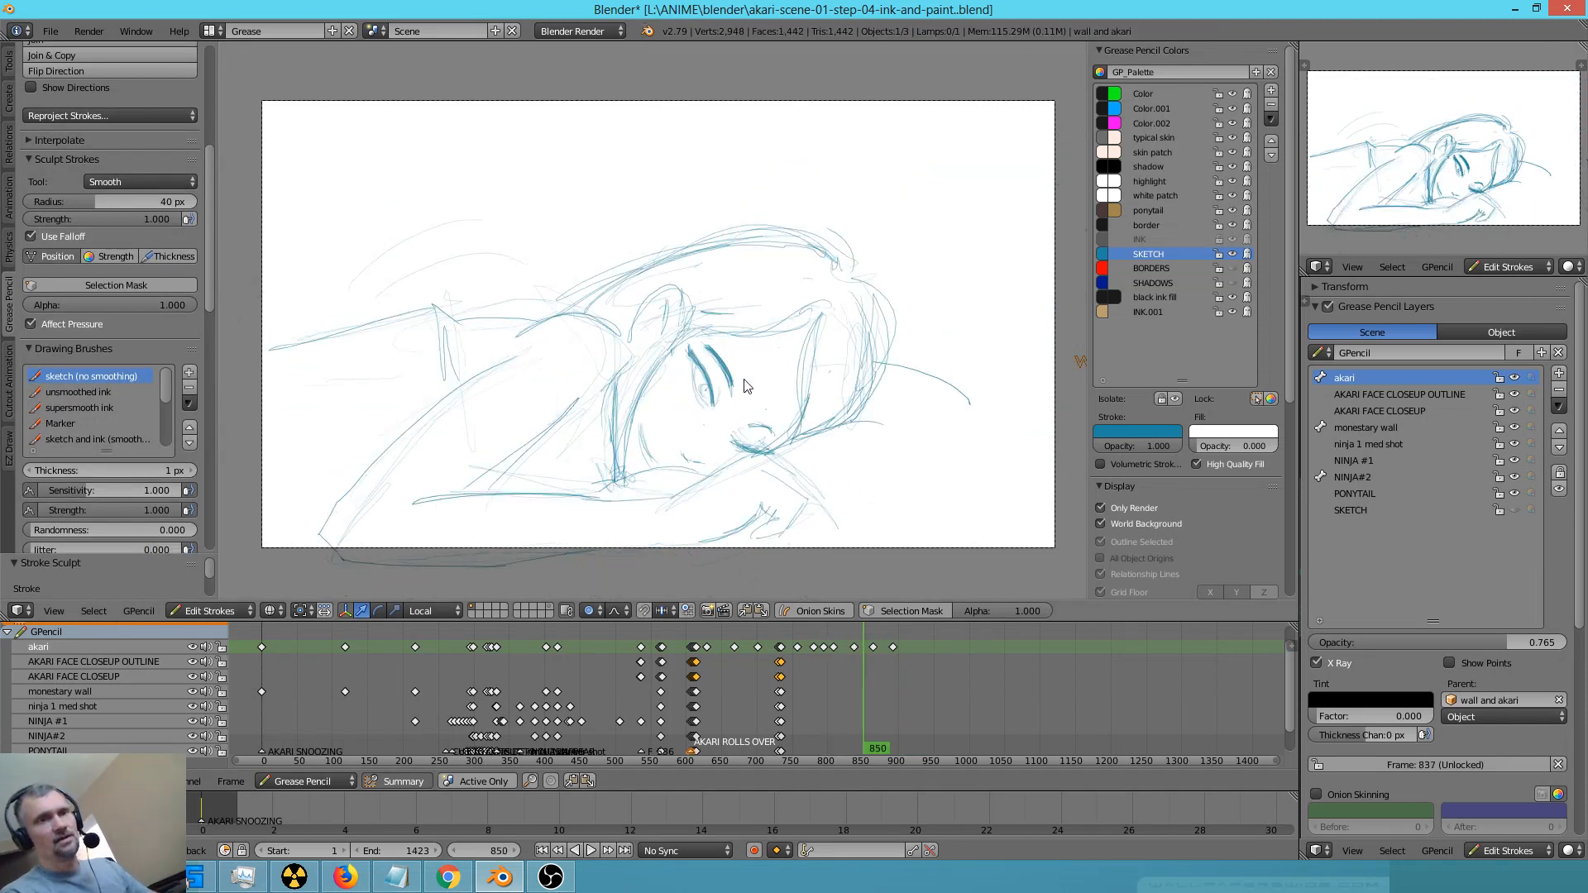
Save over the existing akari-scene-01-step-04-ink-and-paint file and return the timeline to frame 0
key("ctrl+s")
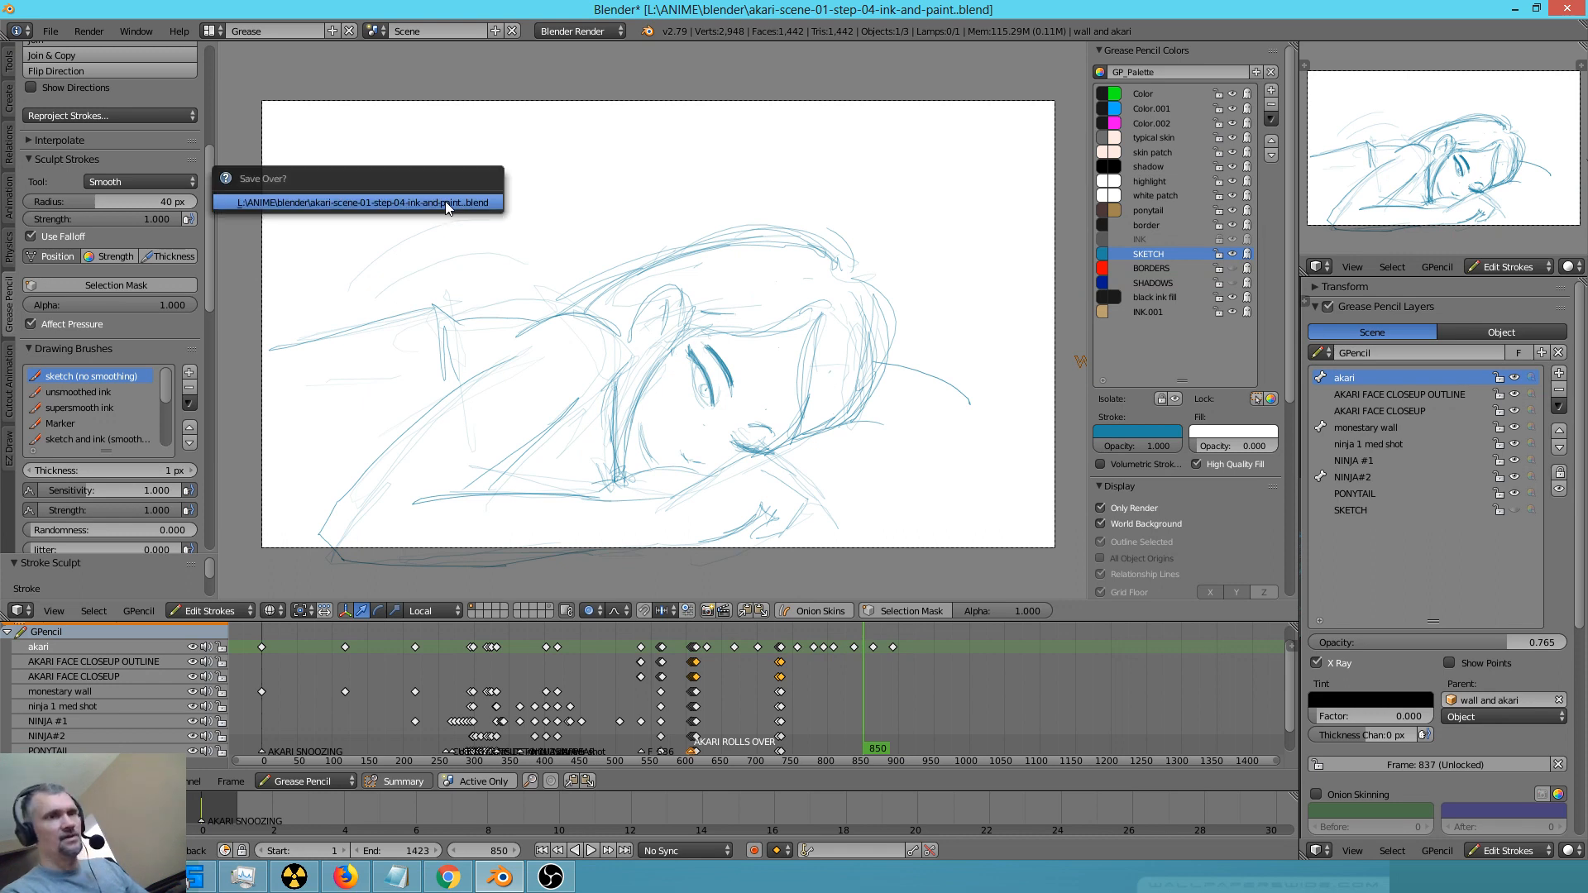
left_click(445, 202)
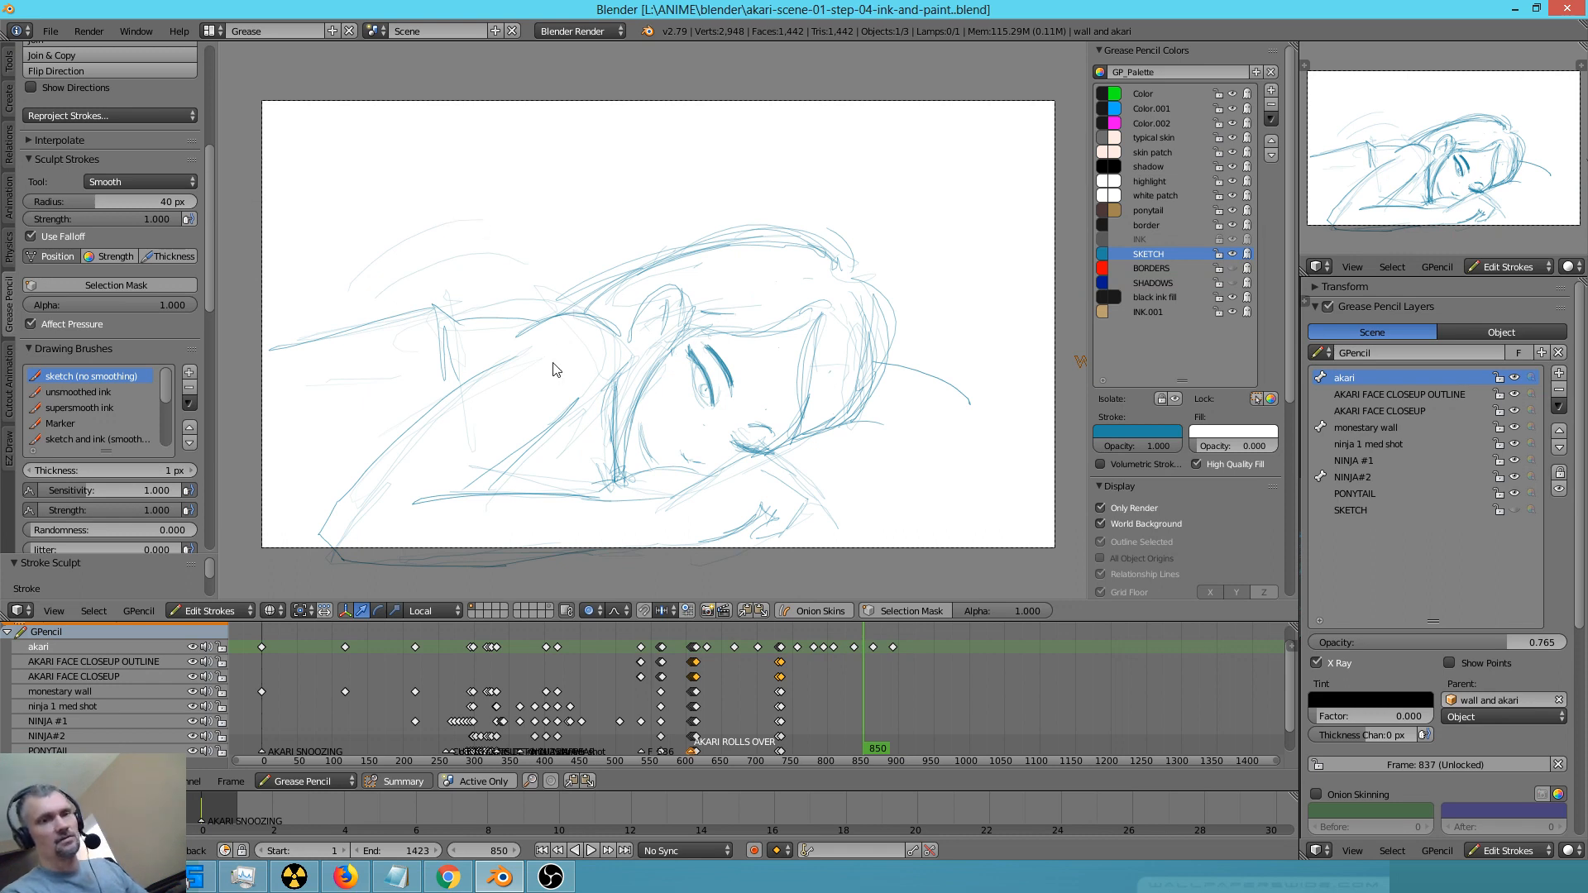
left_click_drag(897, 721, 262, 645)
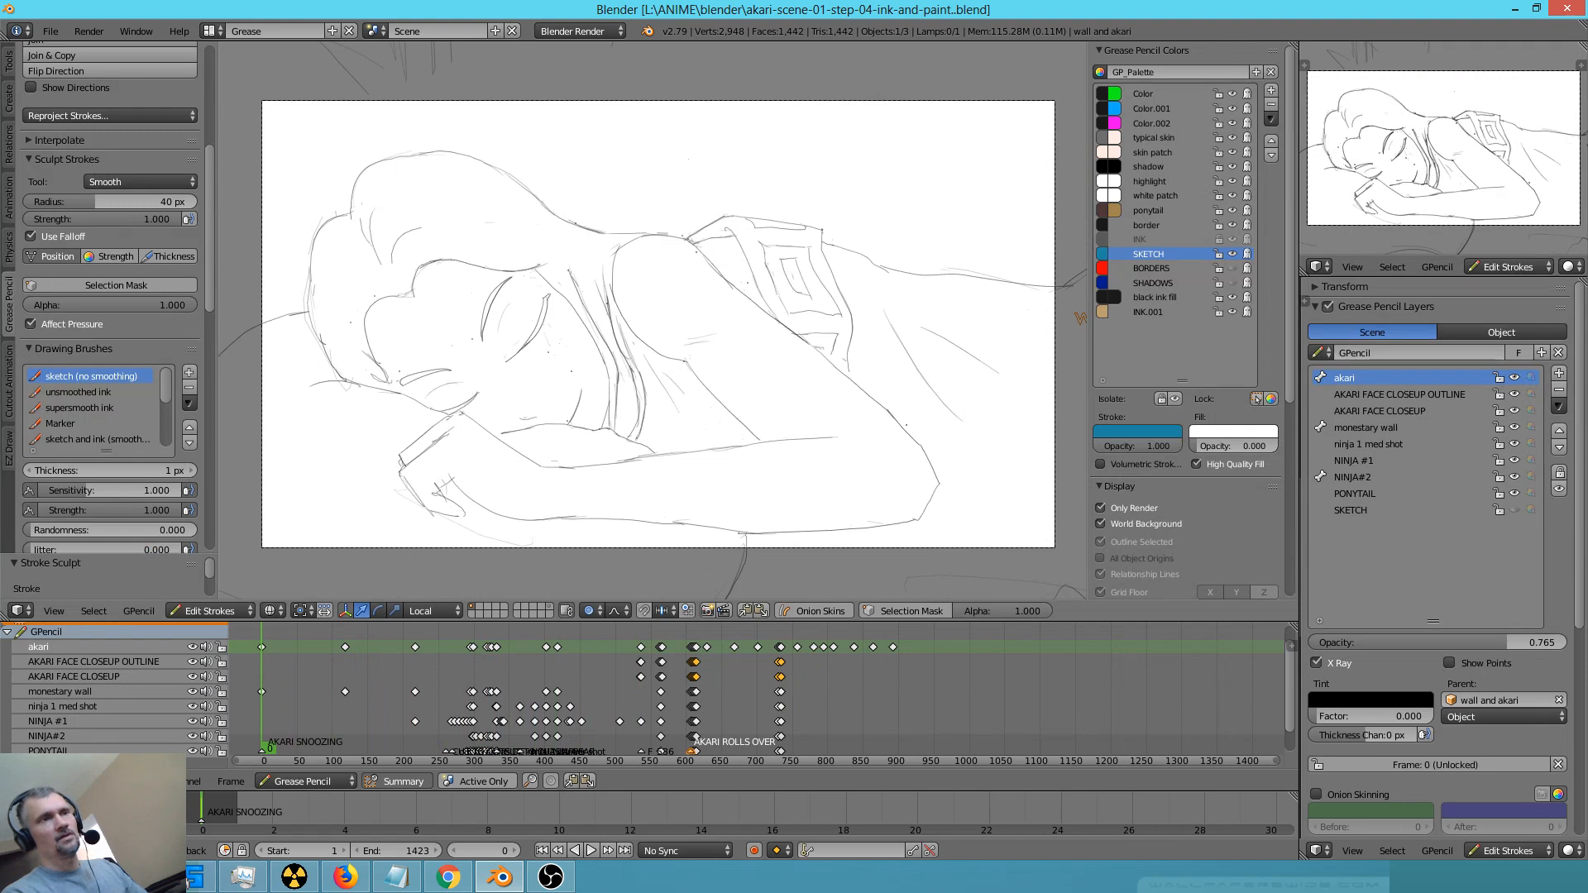